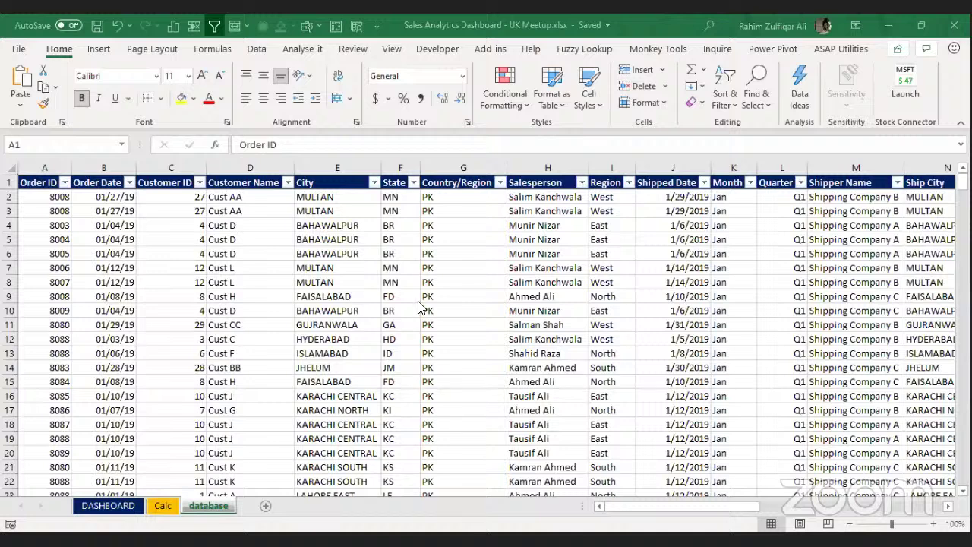
Look over the order table and move between the DASHBOARD, Calc and database sheets.
left_click(323, 266)
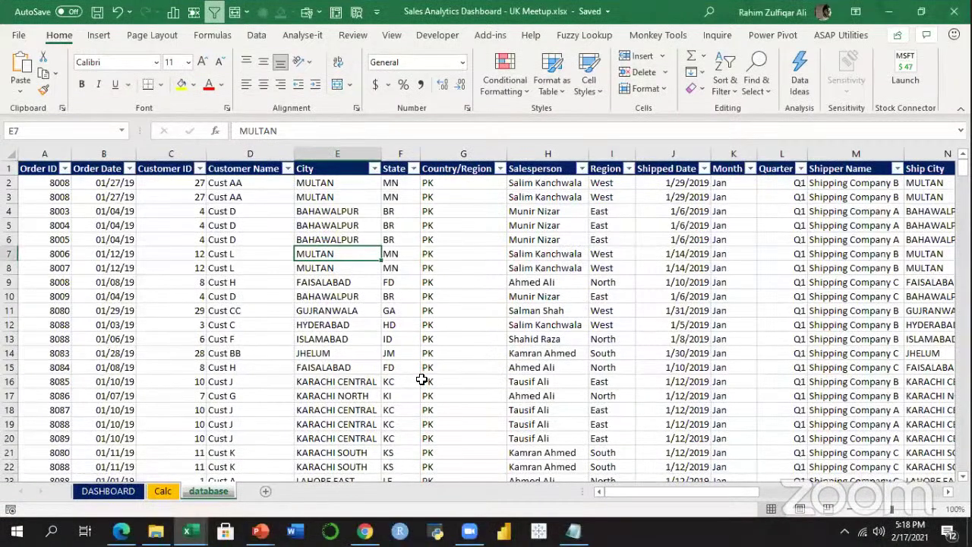
key("ctrl+Up")
key("ctrl+Left")
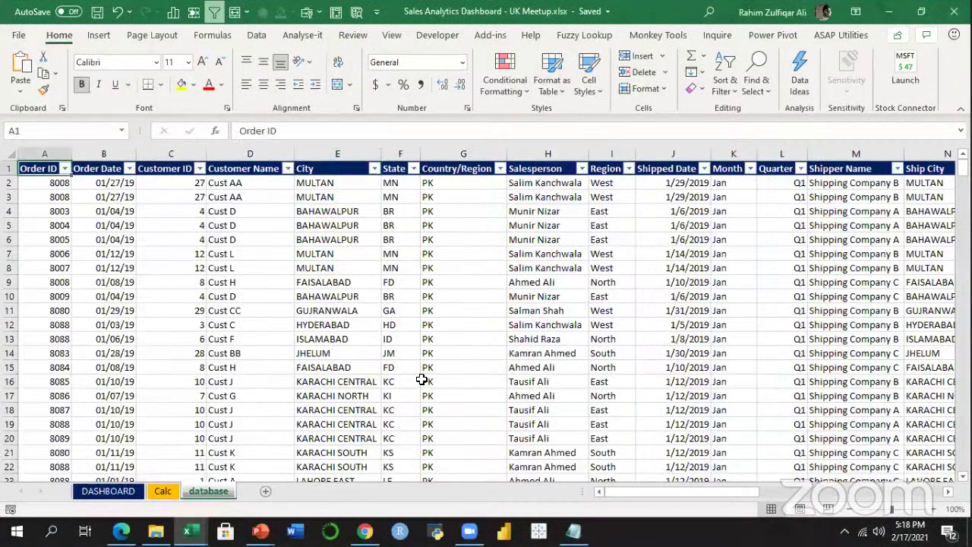
key("ctrl+Page_Up")
key("ctrl+Page_Up")
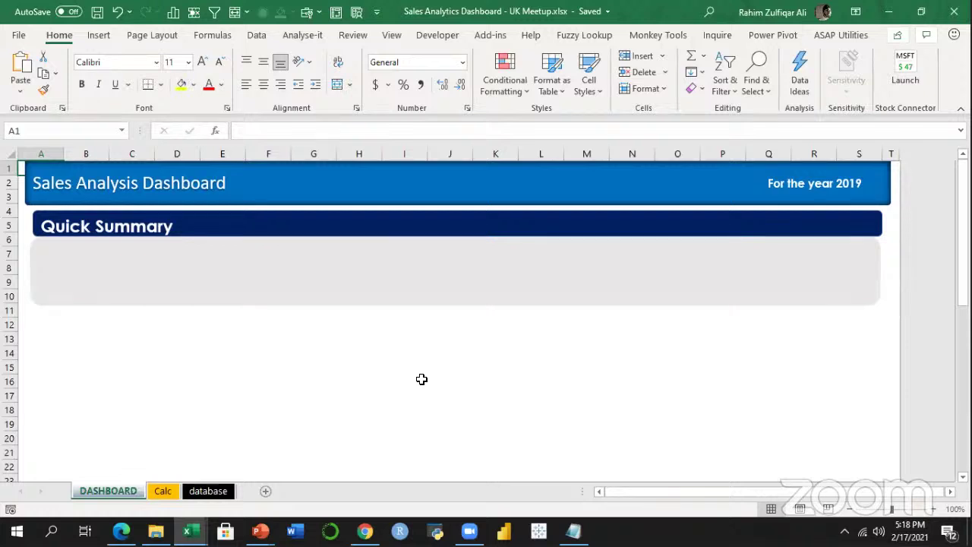
key("ctrl+Page_Down")
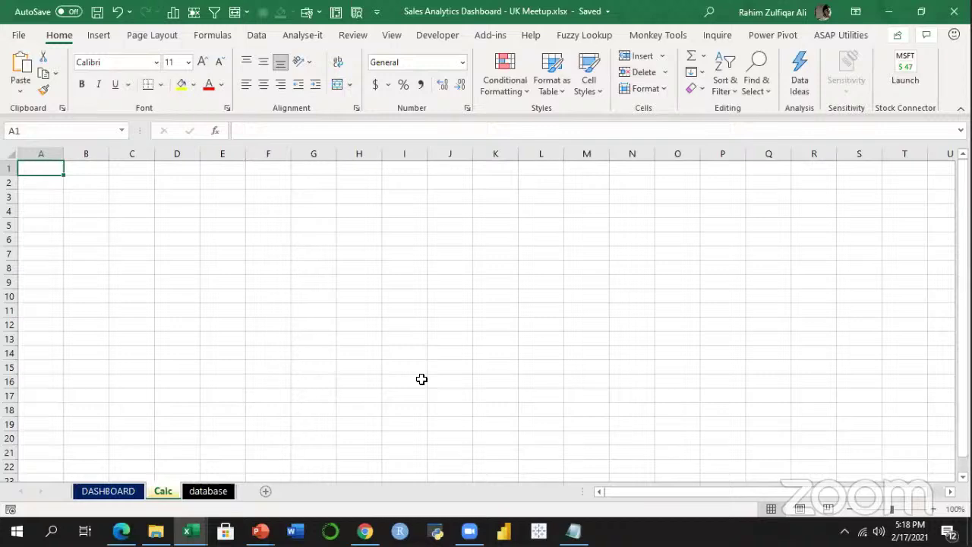
key("ctrl+Page_Down")
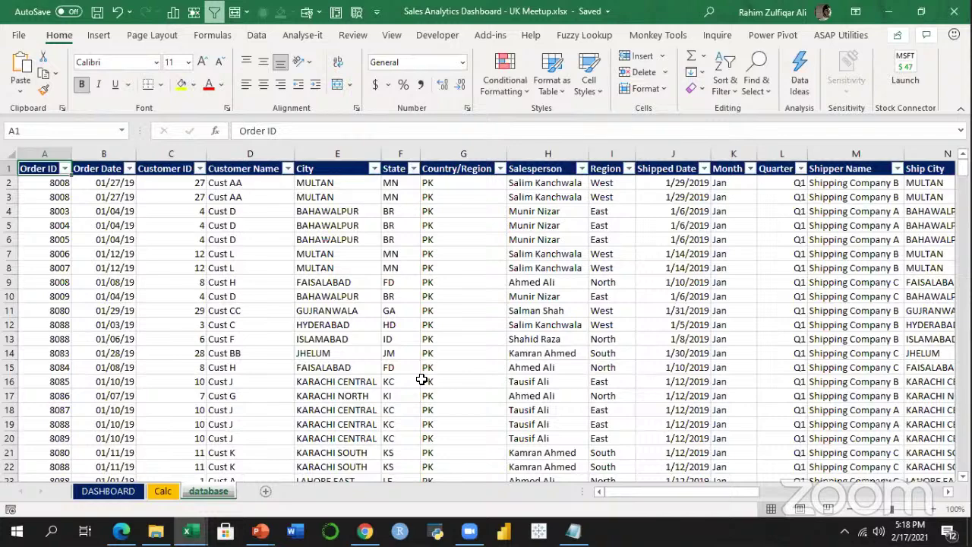
key("Down")
key("ctrl+Page_Up")
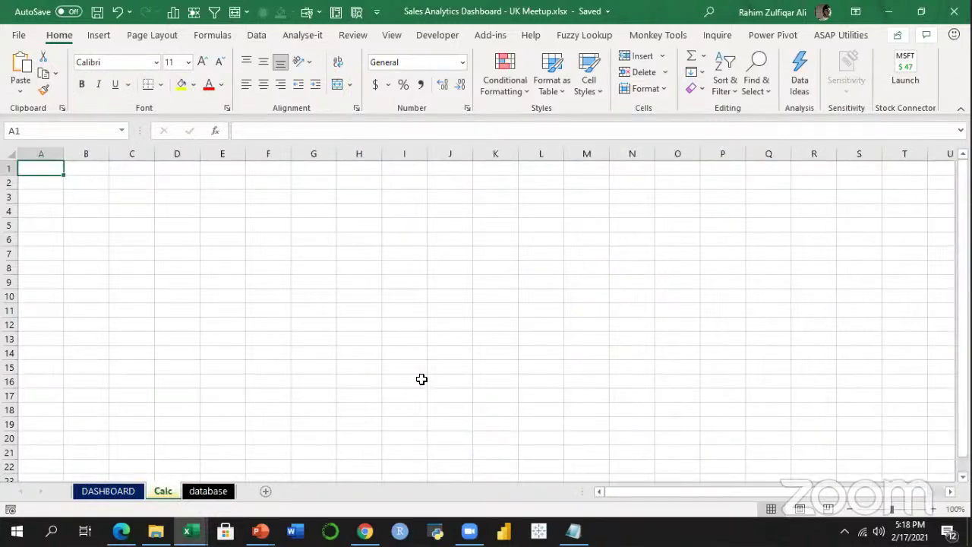
key("ctrl+Page_Up")
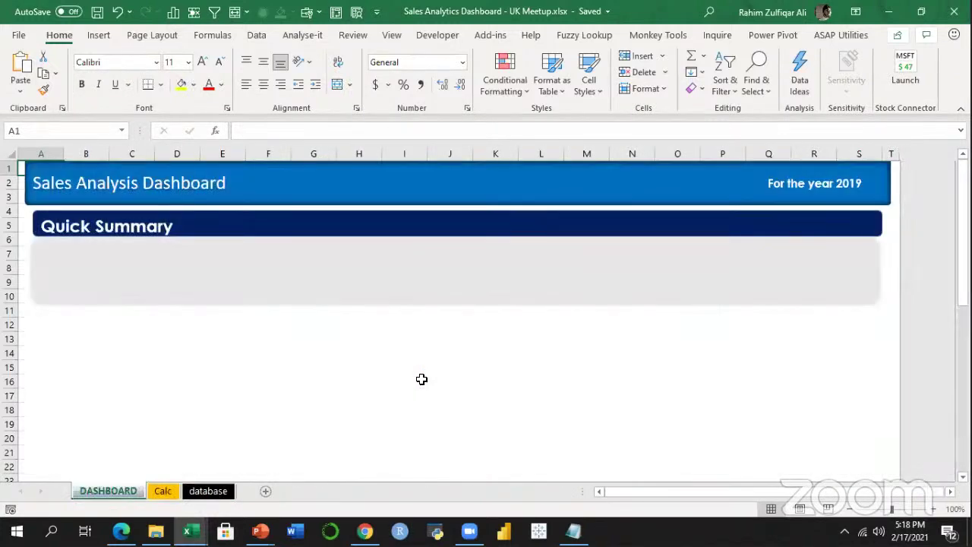
key("ctrl+Page_Down")
key("ctrl+Page_Down")
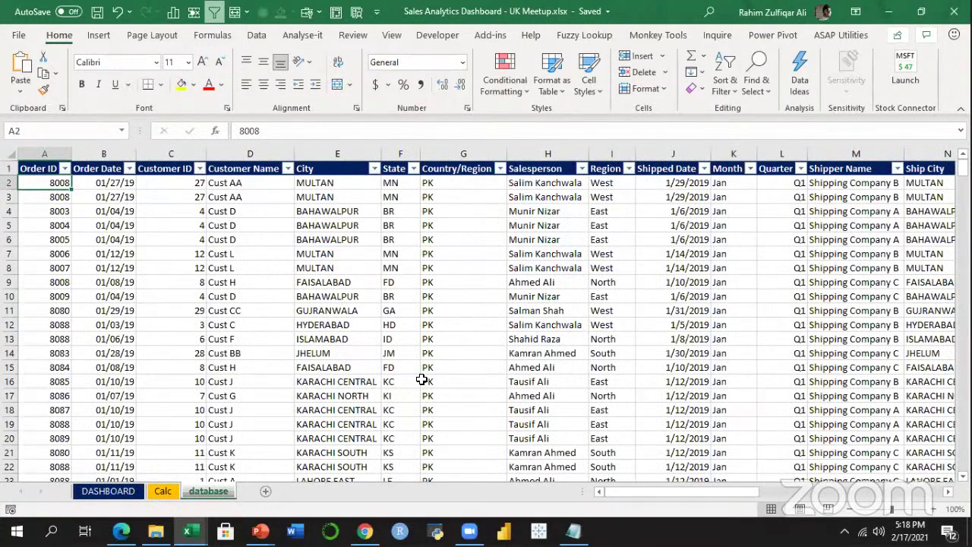
key("Right")
key("Right")
key("Up")
key("Left")
key("Left")
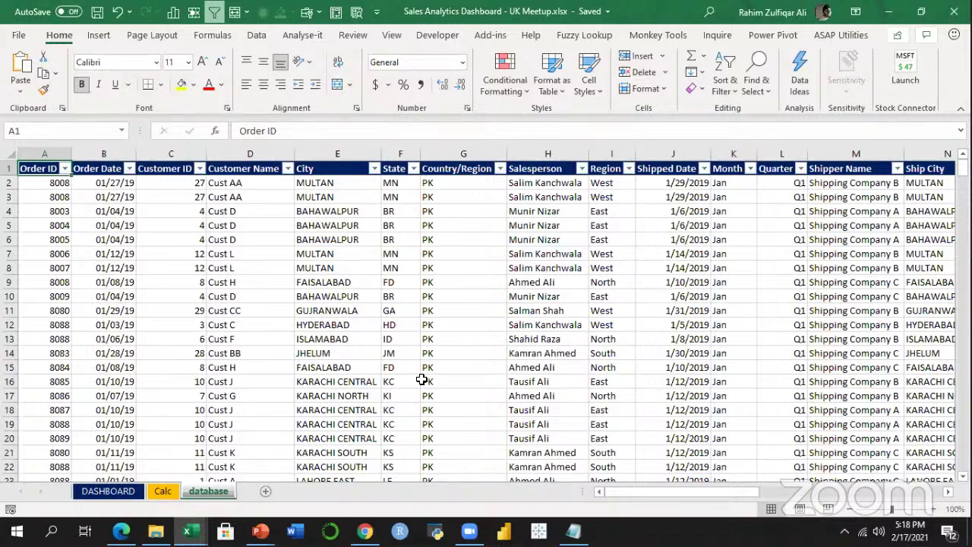
key("ctrl+Down")
key("Right")
key("ctrl+Up")
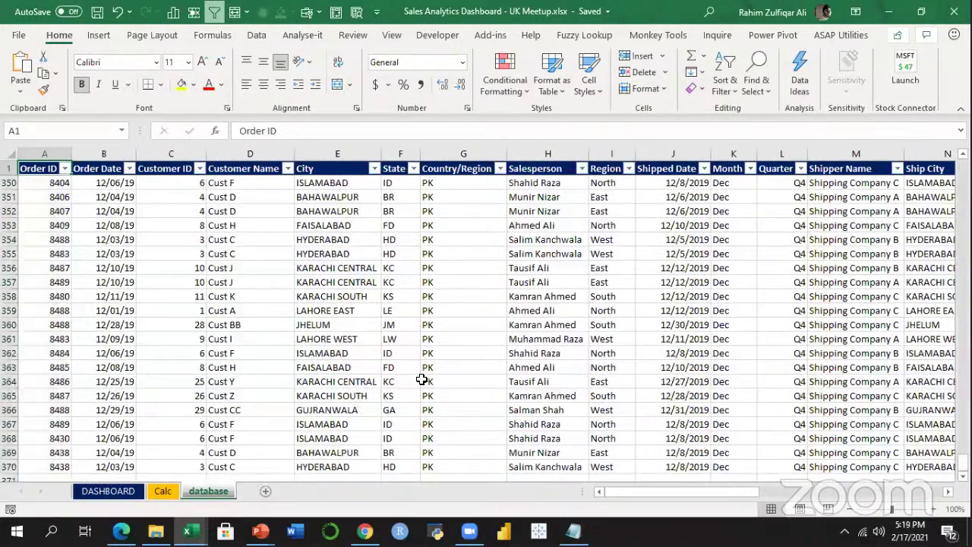
key("Up")
key("Right")
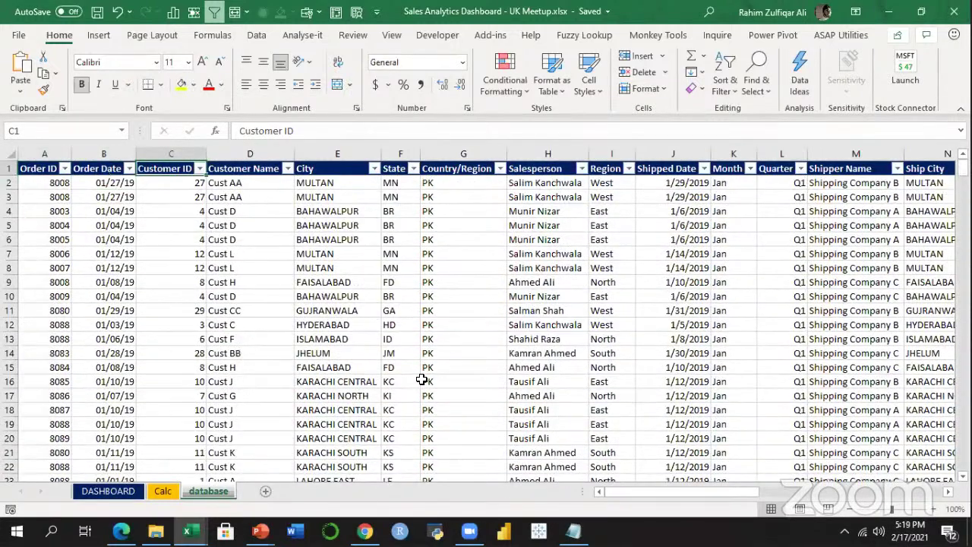
Review the database columns from City across to Shipping Fee, ending back on Order ID.
left_click(339, 184)
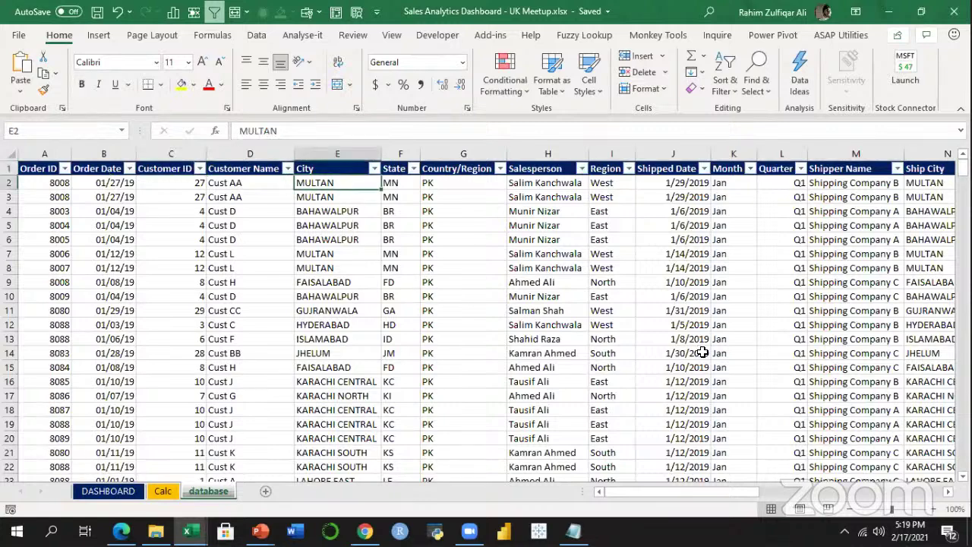
left_click(941, 509)
left_click(941, 509)
scroll(627, 256, "up", 2, "ctrl")
key("Down")
key("Right")
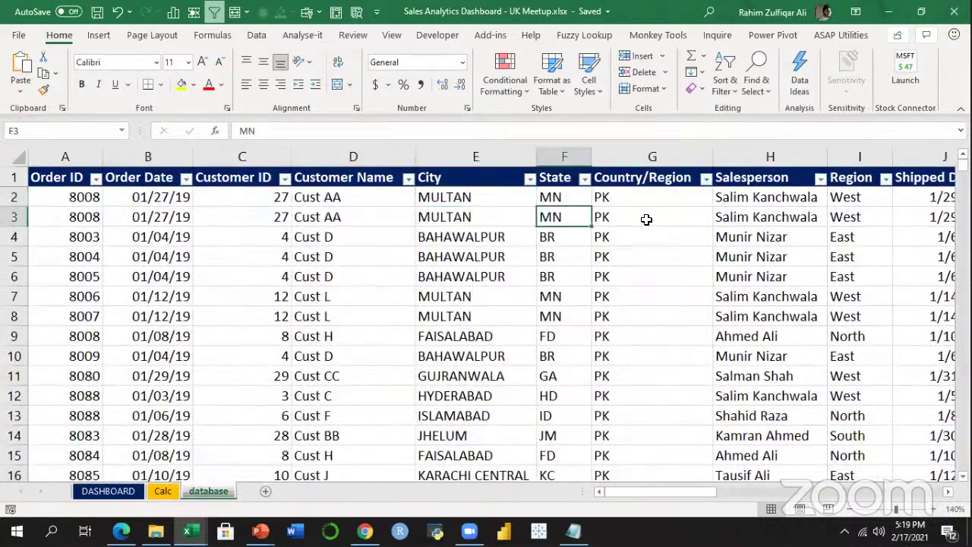
key("Up")
key("Up")
key("Right")
key("Down")
key("Right")
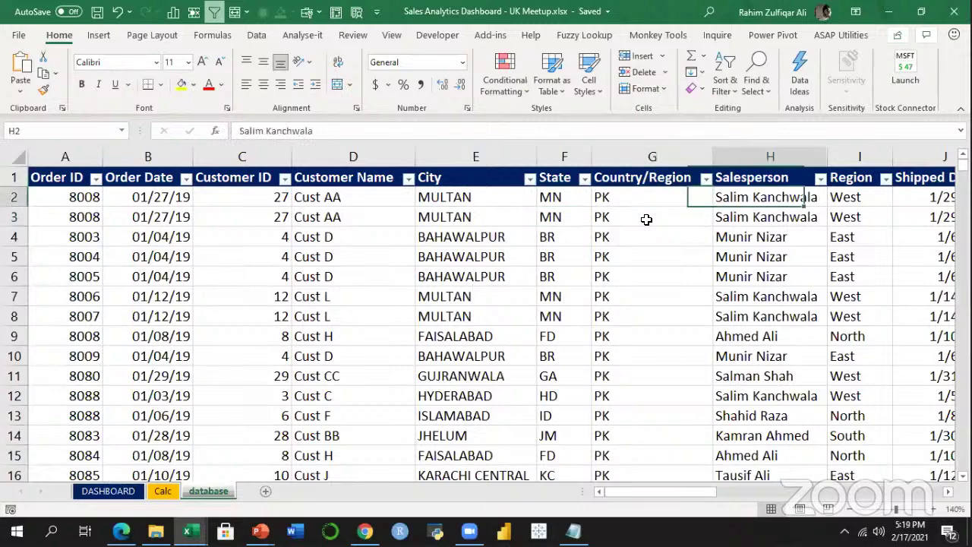
key("Right")
key("Right")
key("Right")
key("Right")
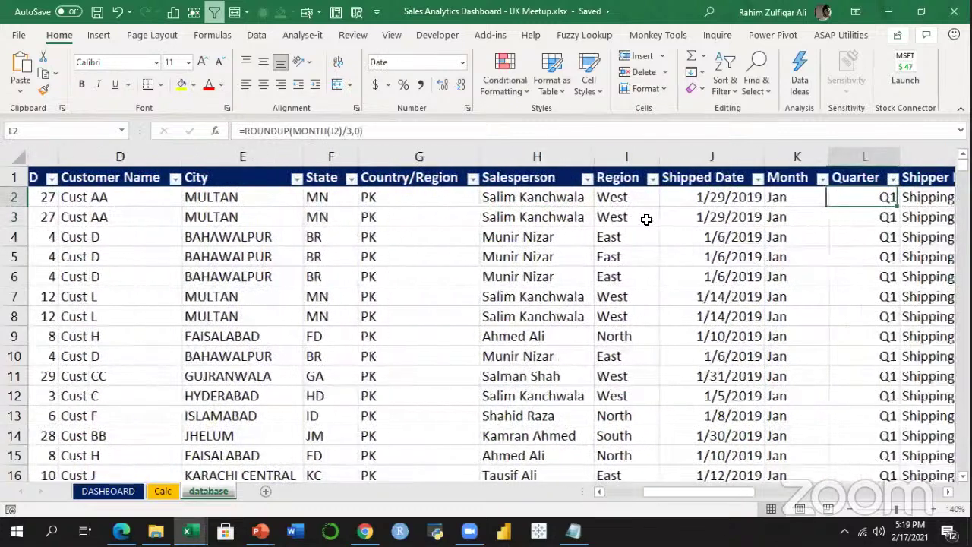
key("Right")
key("Right")
key("Right")
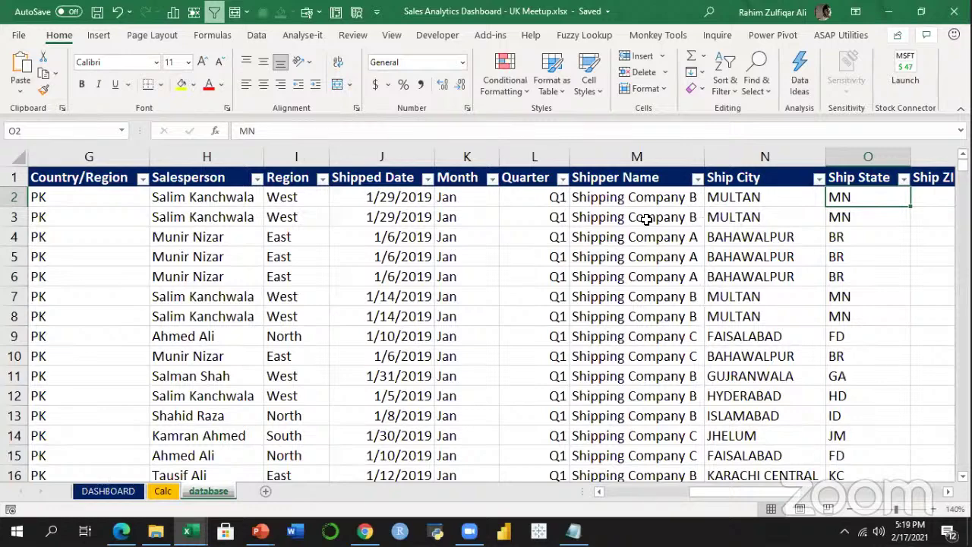
key("Left")
key("Left")
key("Left")
key("Left")
key("Right")
key("Right")
key("Right")
key("Right")
key("Right")
key("Right")
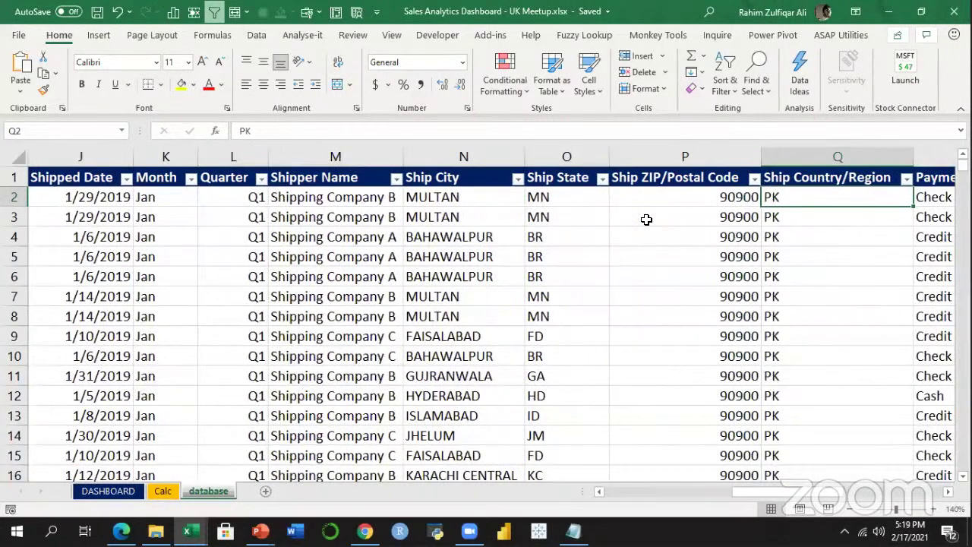
key("Left")
key("Left")
key("Left")
key("Left")
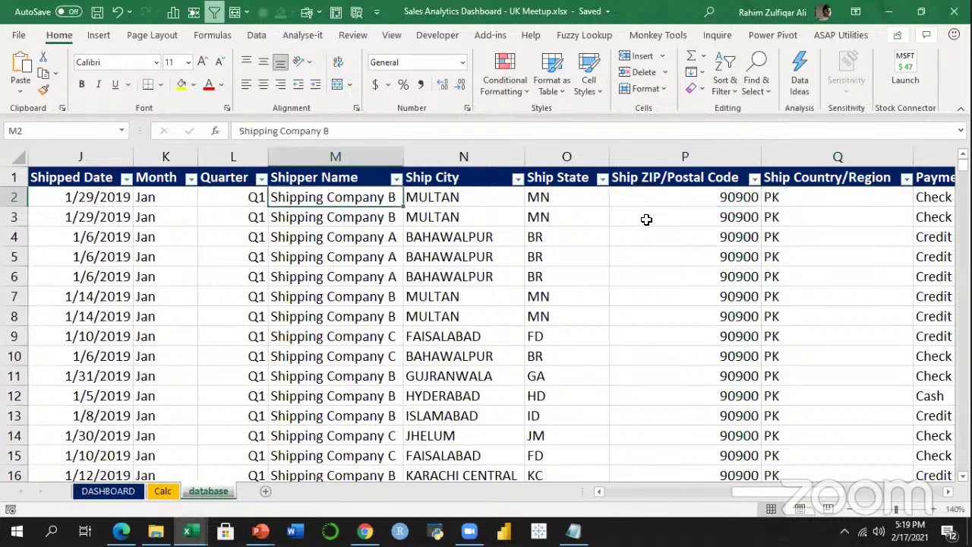
key("Up")
key("Right")
key("Right")
key("Right")
key("Right")
key("Right")
key("Right")
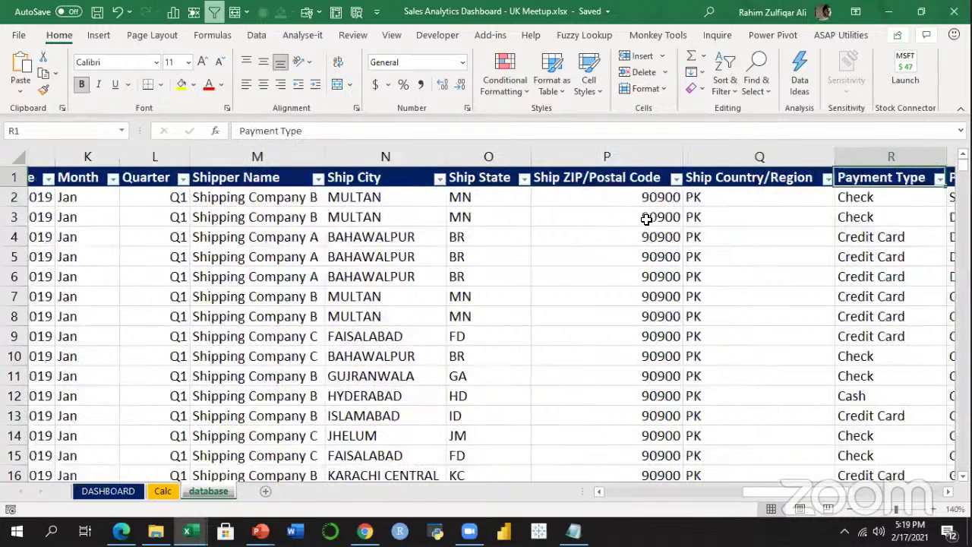
key("Left")
key("Down")
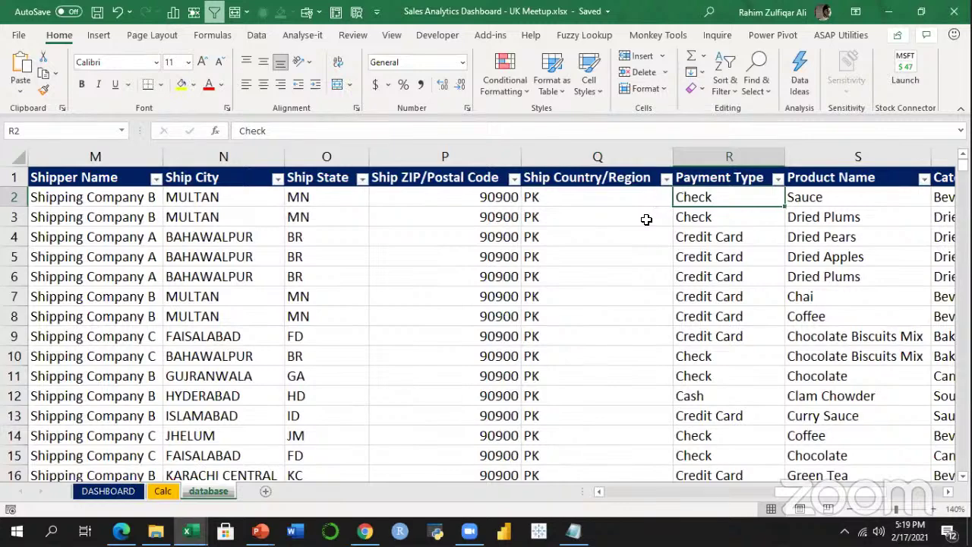
key("Up")
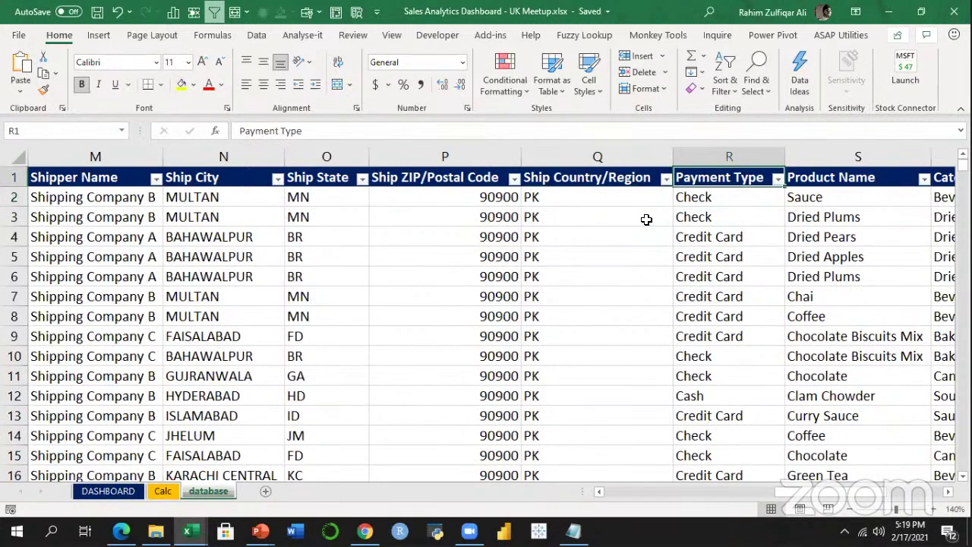
key("Right")
key("Right")
key("Right")
key("Right")
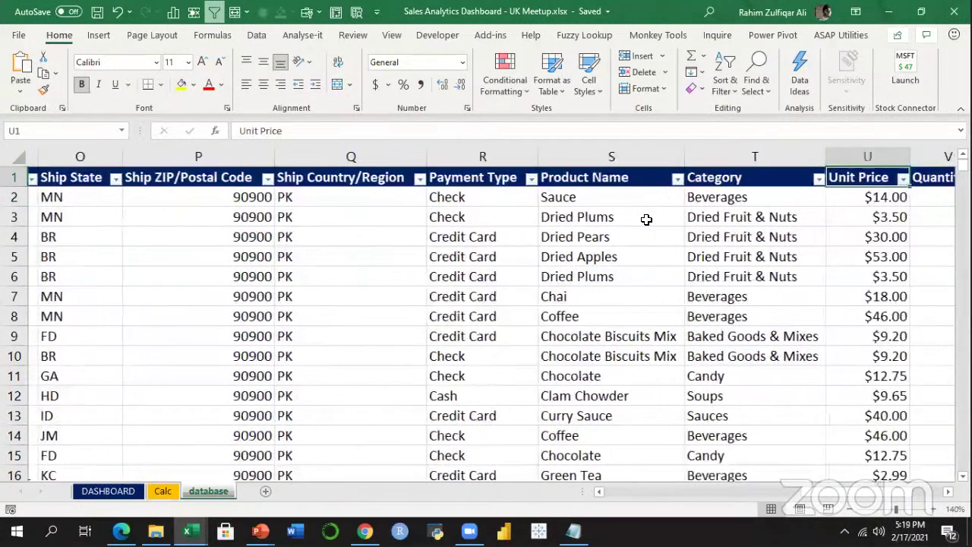
key("Left")
key("Left")
key("Left")
key("Right")
key("Right")
key("Right")
key("Right")
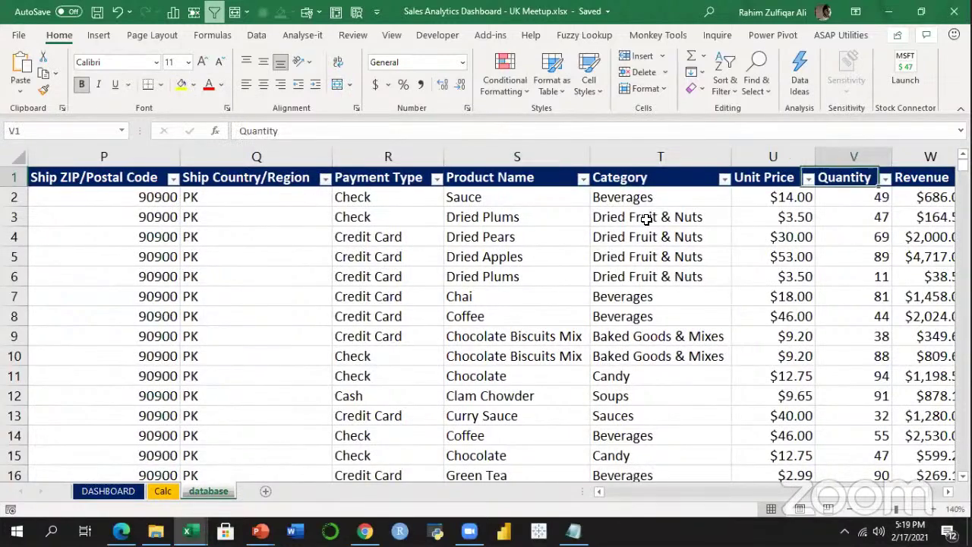
key("Right")
key("Left")
key("Left")
key("Left")
key("Left")
key("Right")
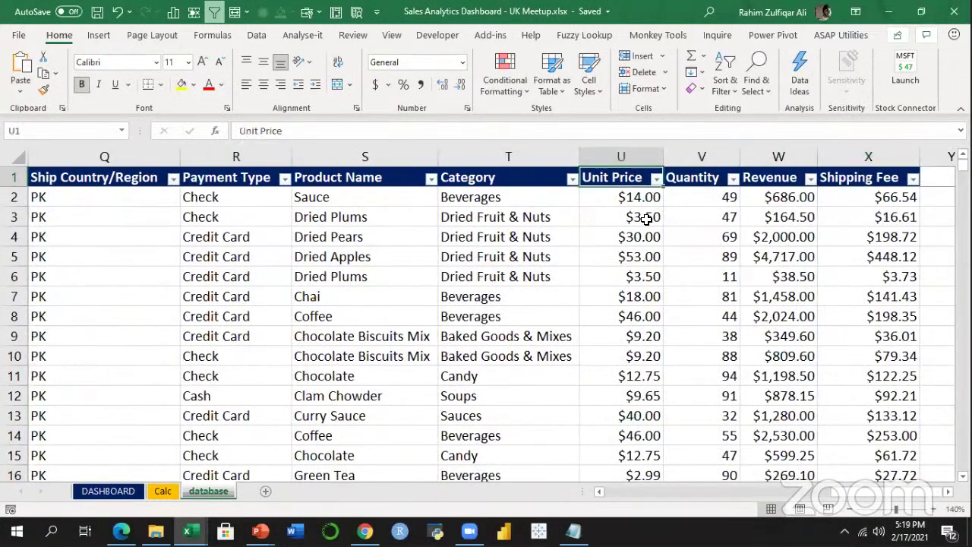
key("Right")
key("Right")
key("Right")
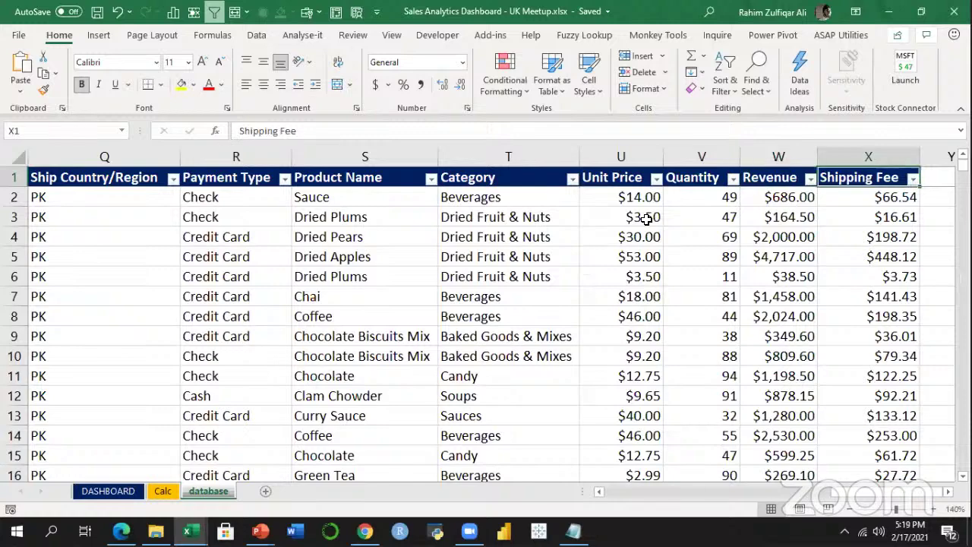
key("Left")
key("ctrl+Left")
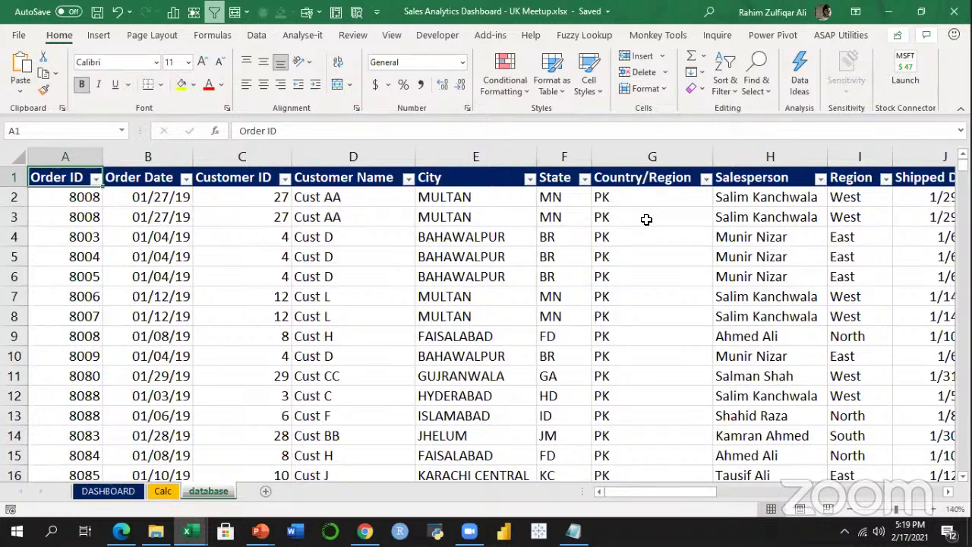
Insert a pivot table from the whole order table database!$A$1:$X$370 on a new worksheet.
key("ctrl+shift+Right")
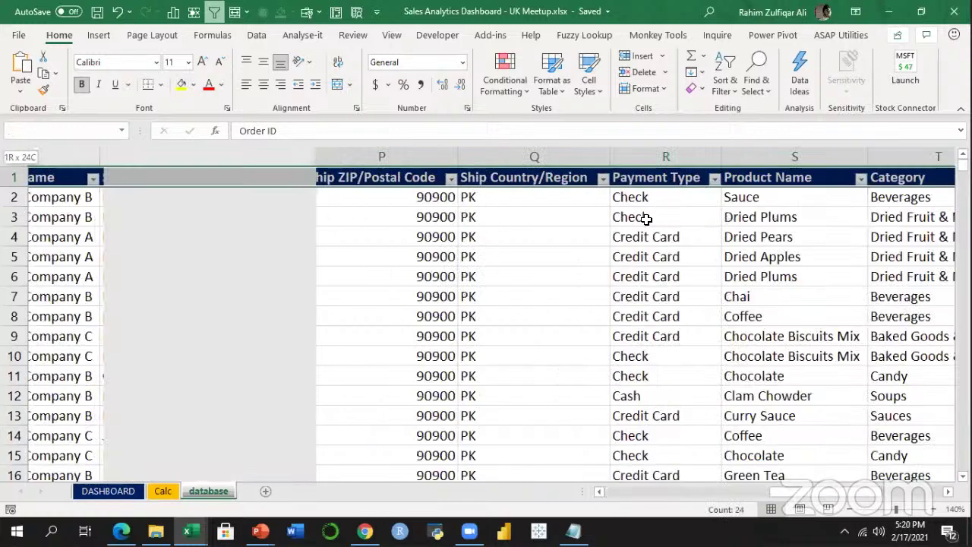
key("ctrl+shift+Down")
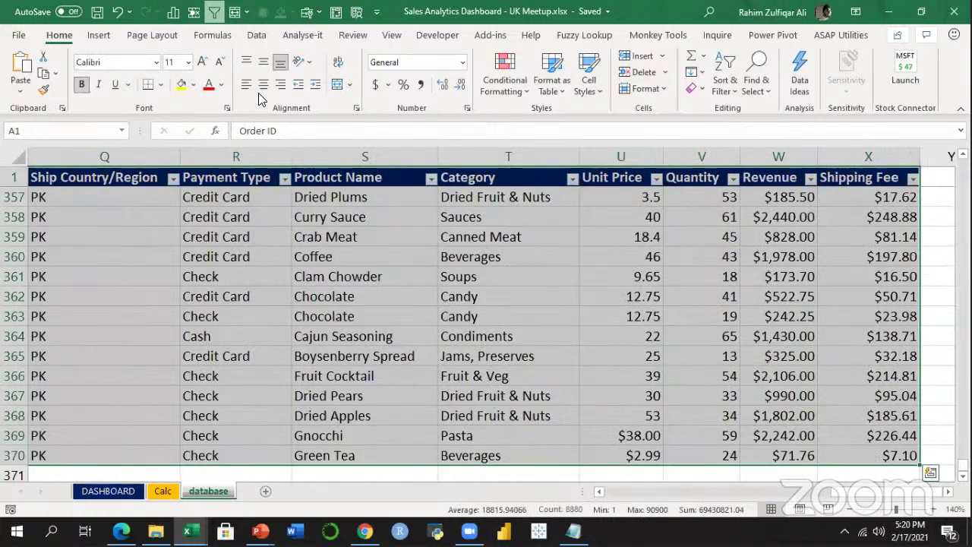
left_click(105, 38)
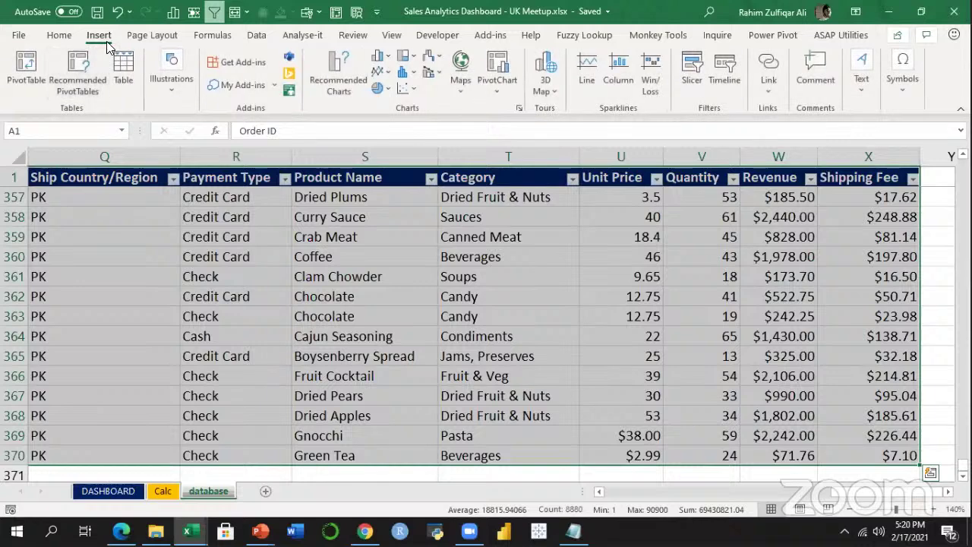
left_click(28, 84)
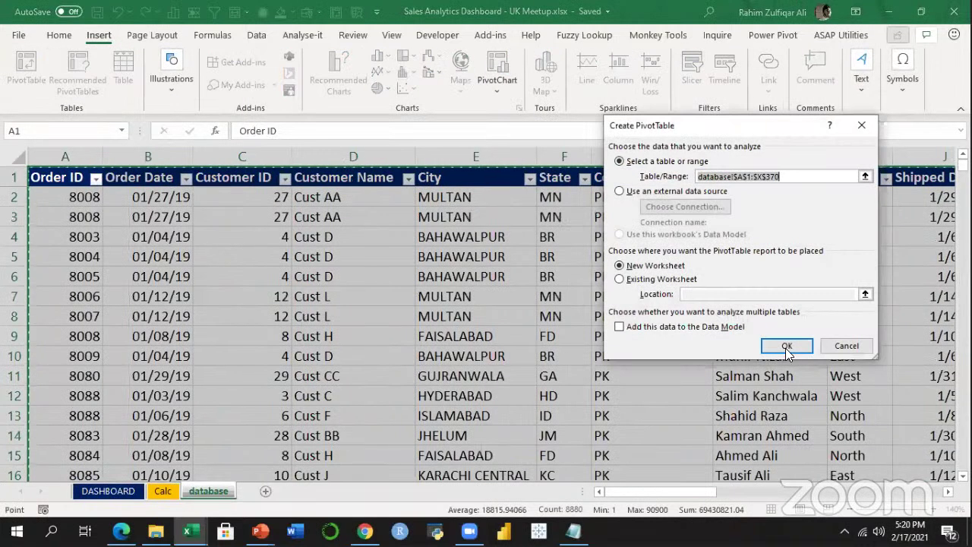
left_click(787, 346)
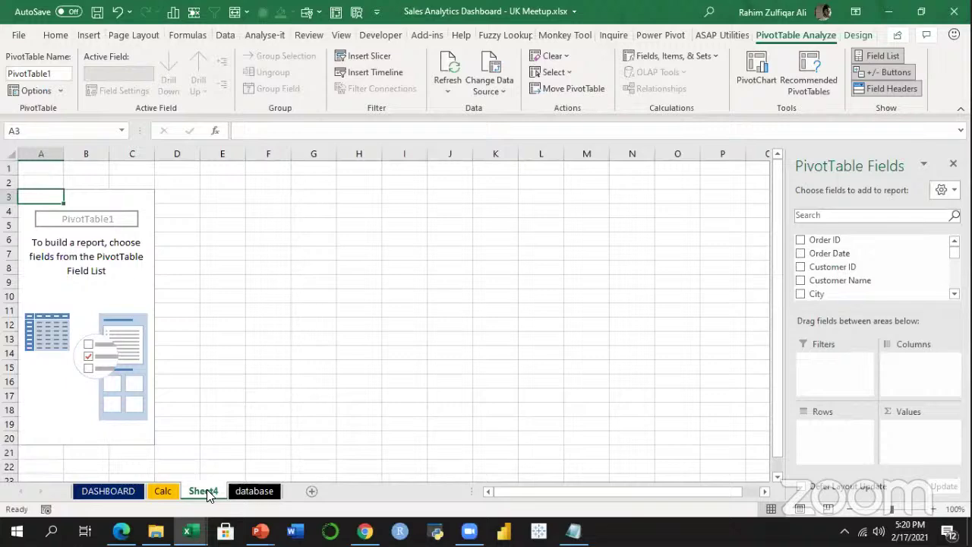
Rename the new pivot sheet to 'Top 5 Customers'.
double_click(206, 489)
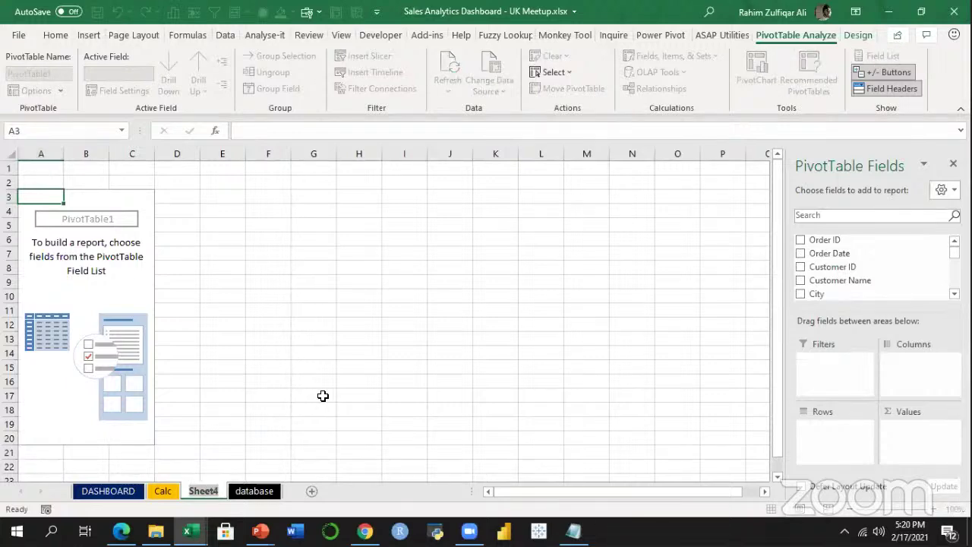
type("Top")
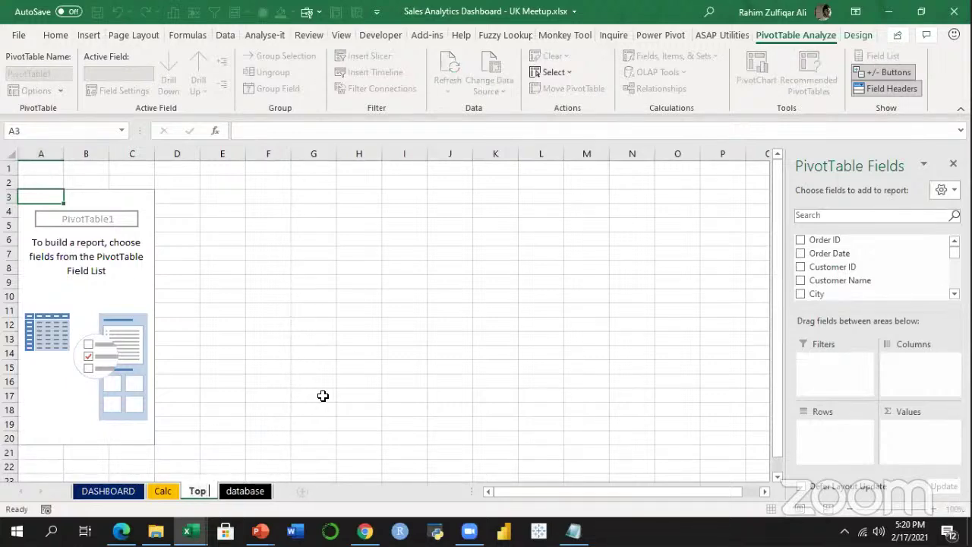
type(" 5 Customers")
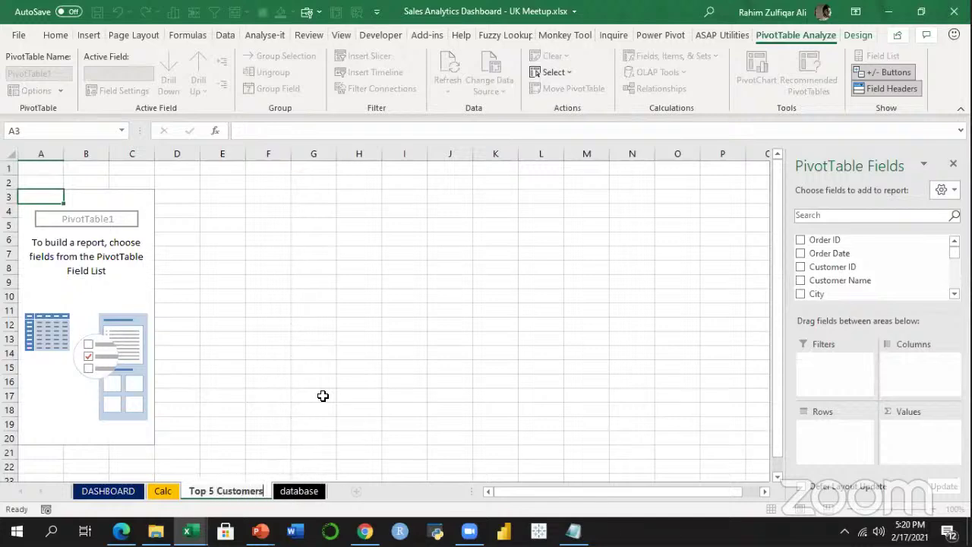
key("Return")
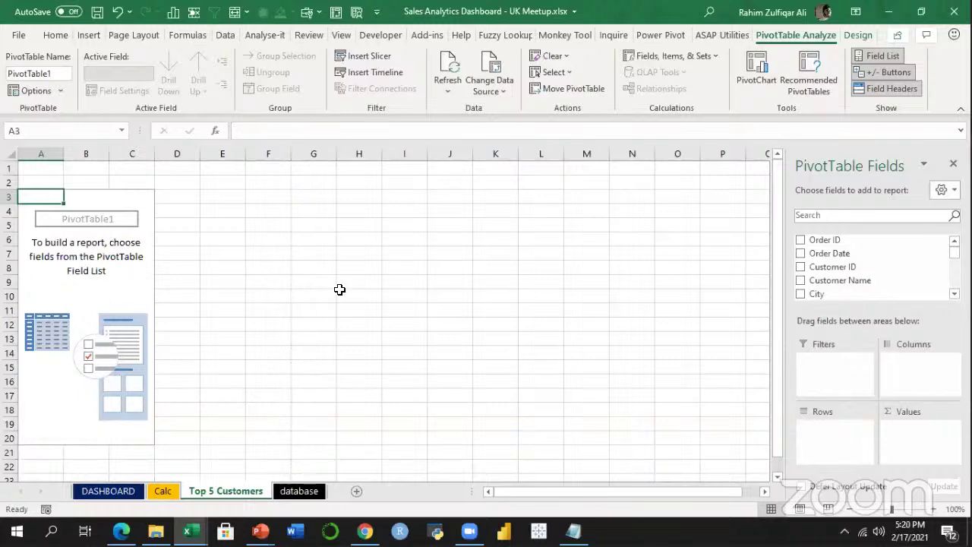
Put Region in Filters, Customer Name in Rows and Revenue in Values, totalling 438566.16.
scroll(903, 271, "down", 3)
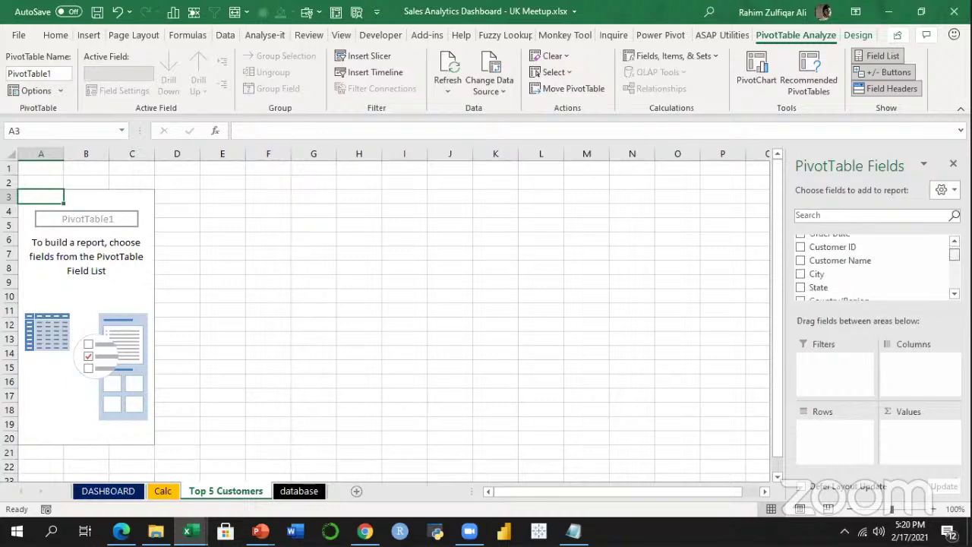
left_click_drag(864, 295, 838, 368)
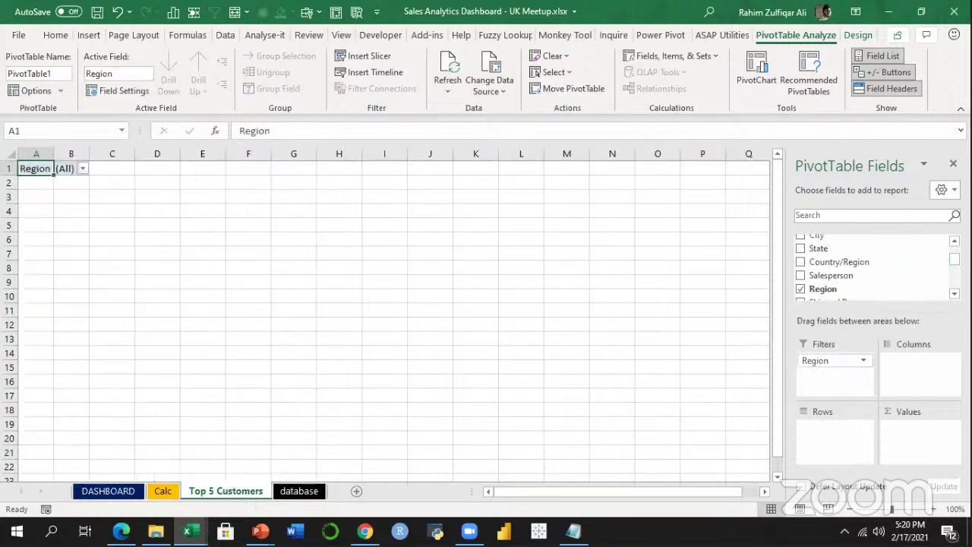
scroll(951, 260, "up", 2)
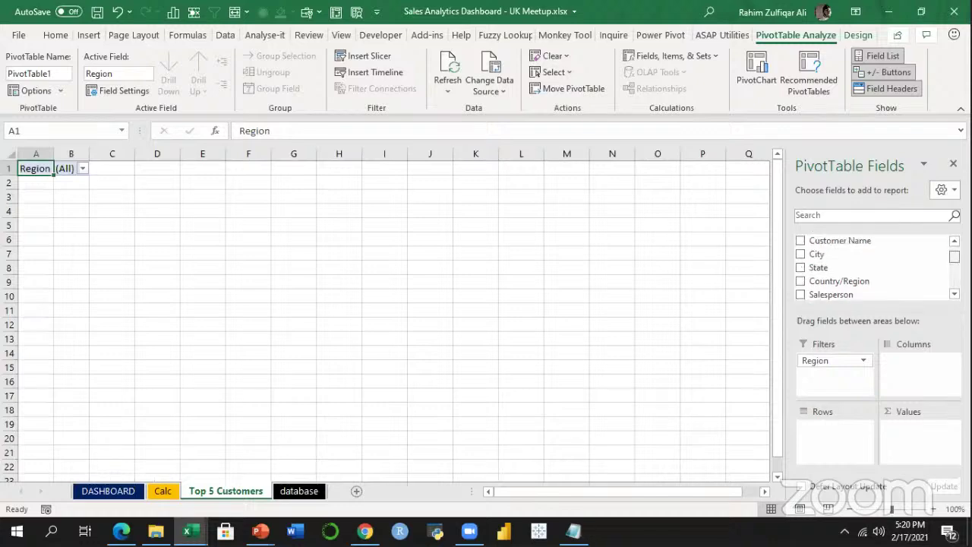
scroll(873, 266, "up", 1)
left_click_drag(864, 274, 848, 434)
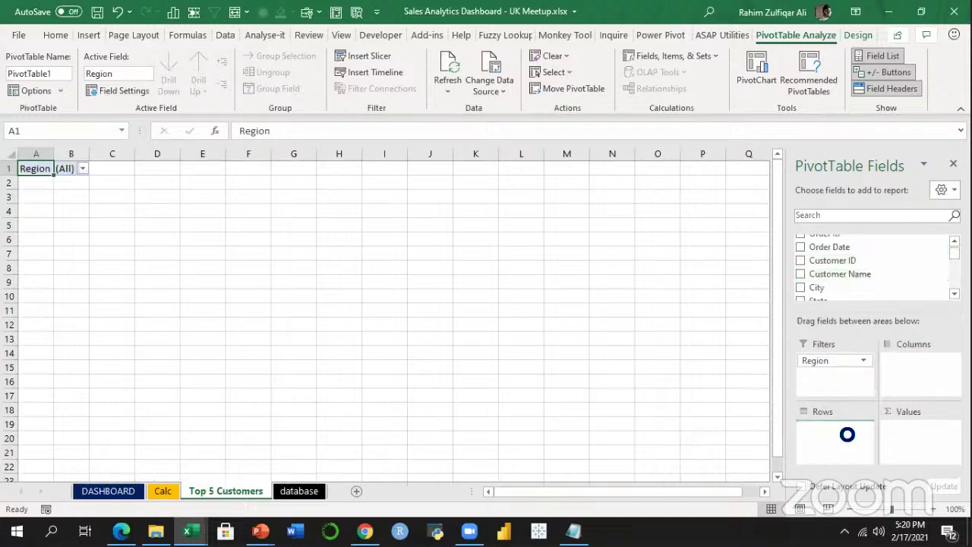
scroll(934, 284, "down", 2)
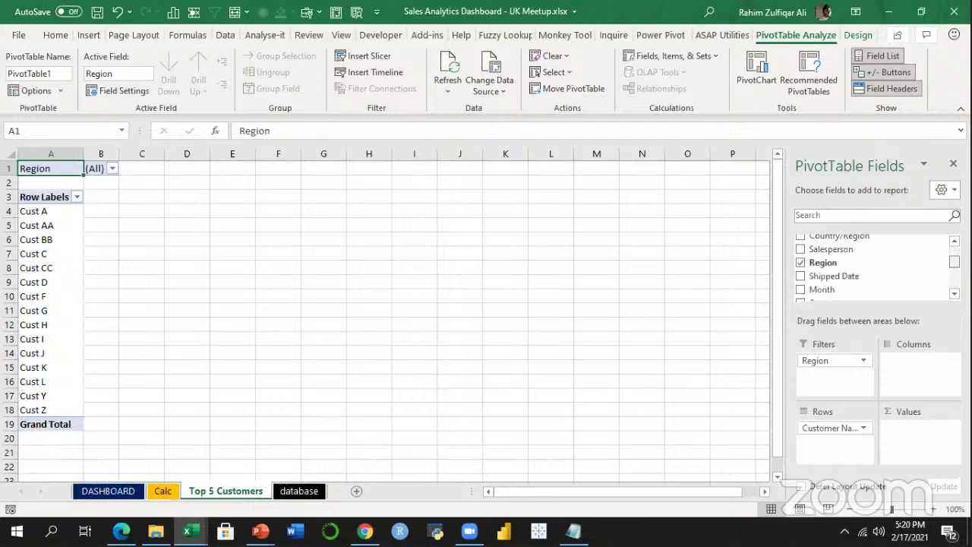
scroll(929, 278, "down", 4)
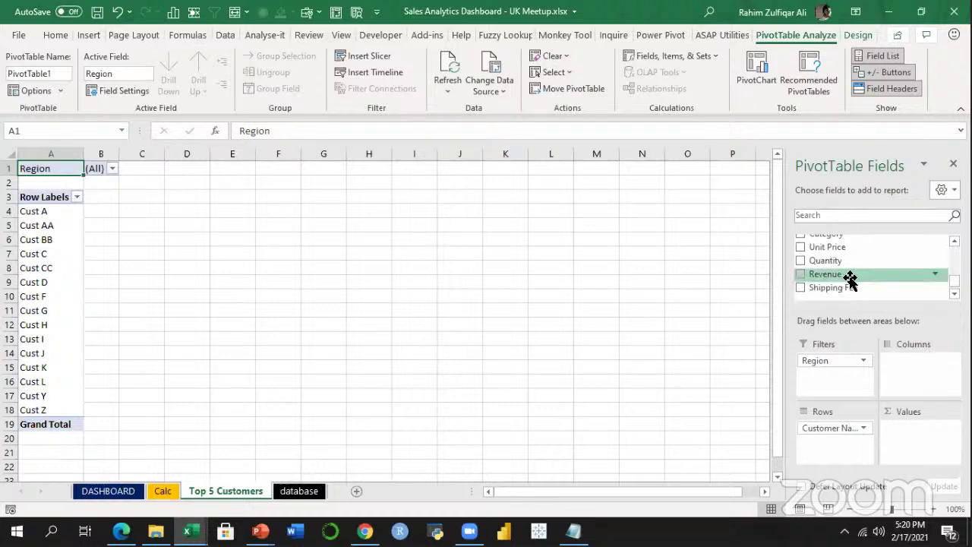
left_click_drag(850, 279, 898, 425)
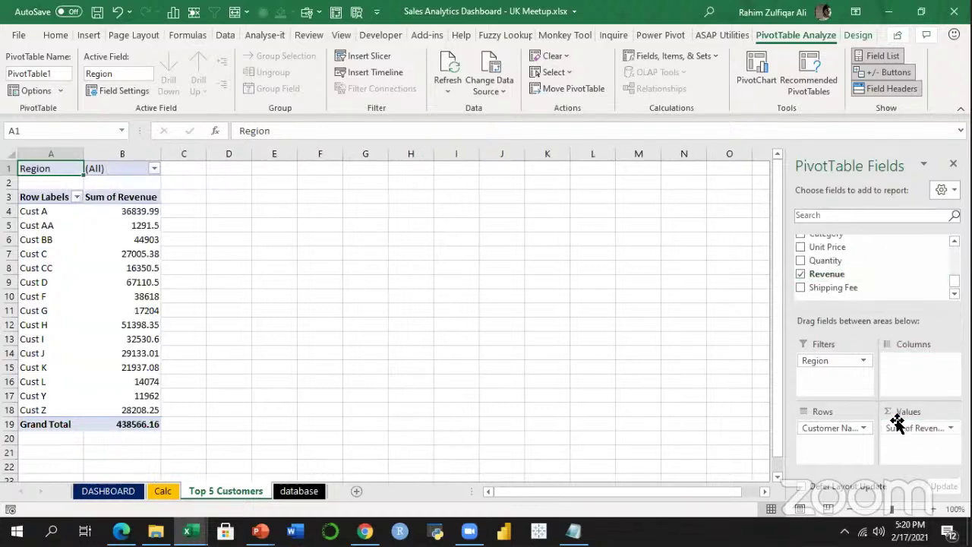
left_click(110, 213)
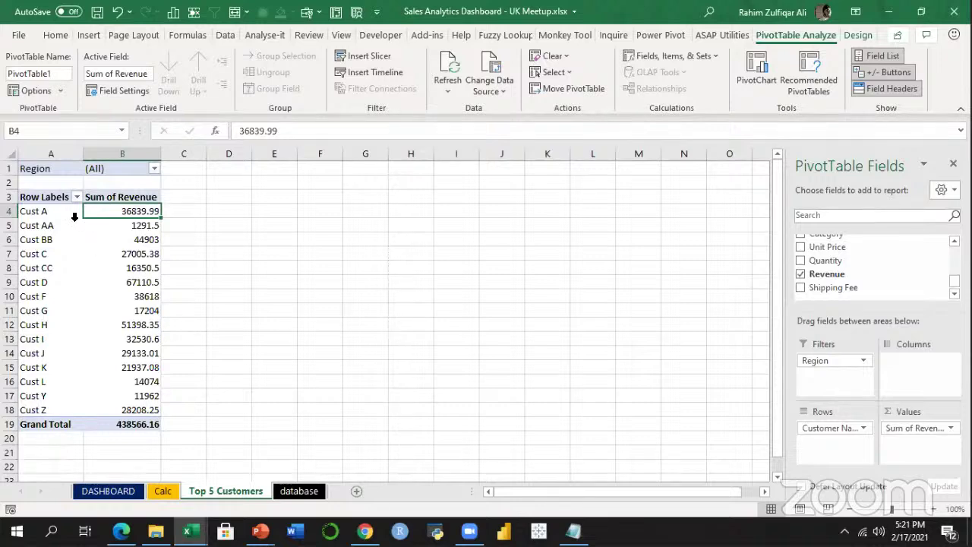
left_click_drag(54, 212, 54, 419)
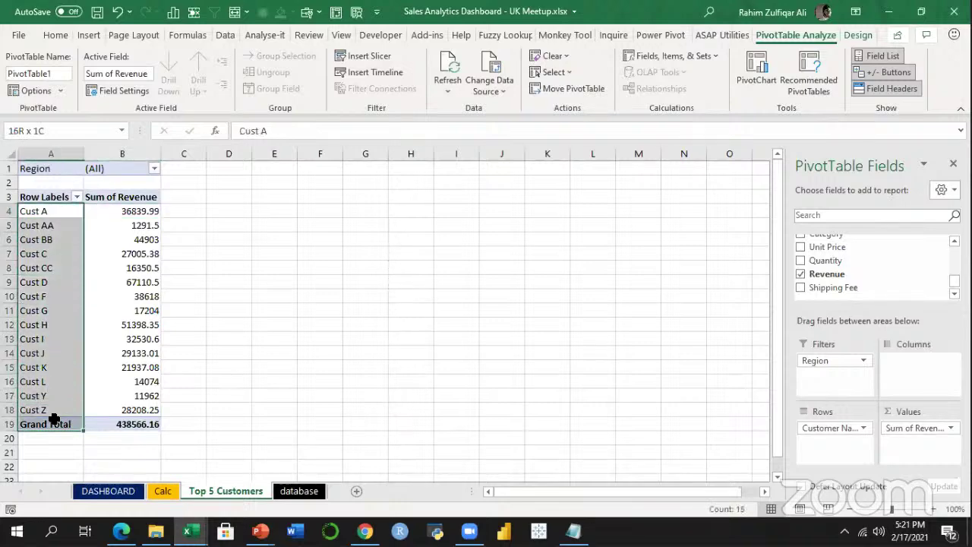
Apply a Top 5 value filter by Sum of Revenue, keeping Cust A, BB, D, F and H.
left_click(67, 197)
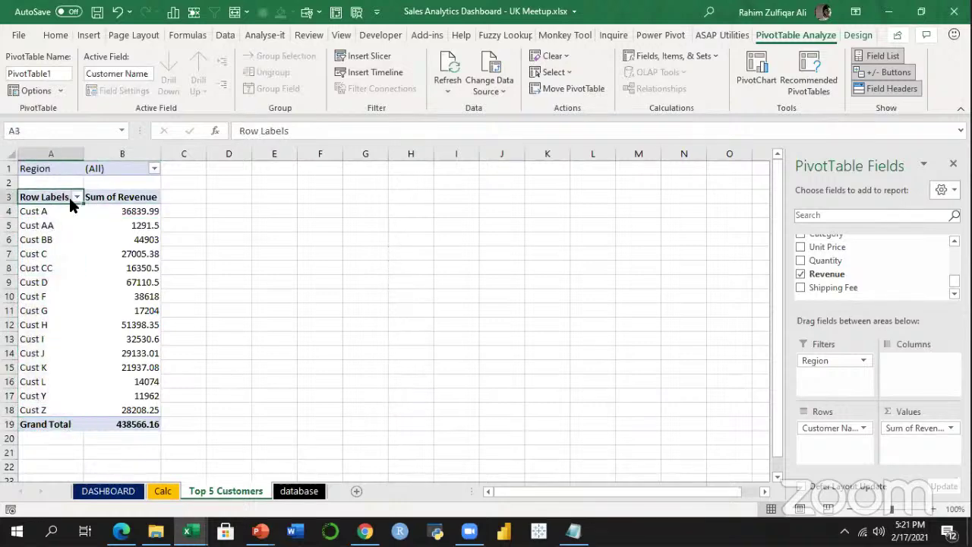
left_click(76, 196)
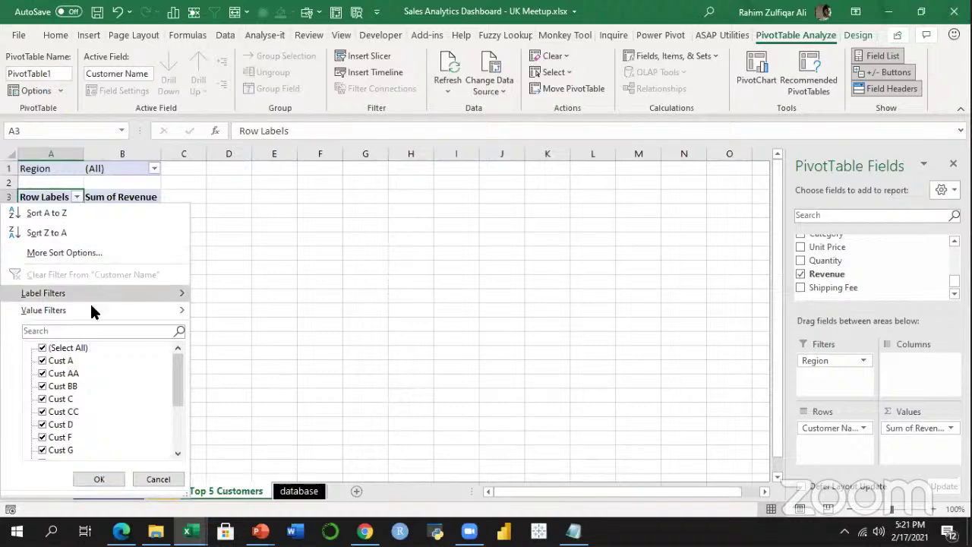
mouse_move(89, 314)
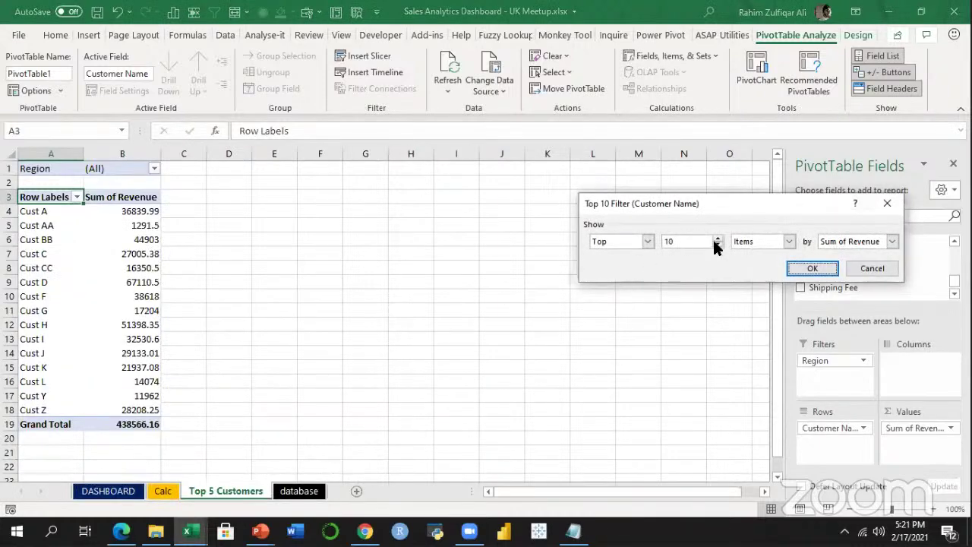
left_click(716, 244)
left_click(794, 268)
left_click(113, 210)
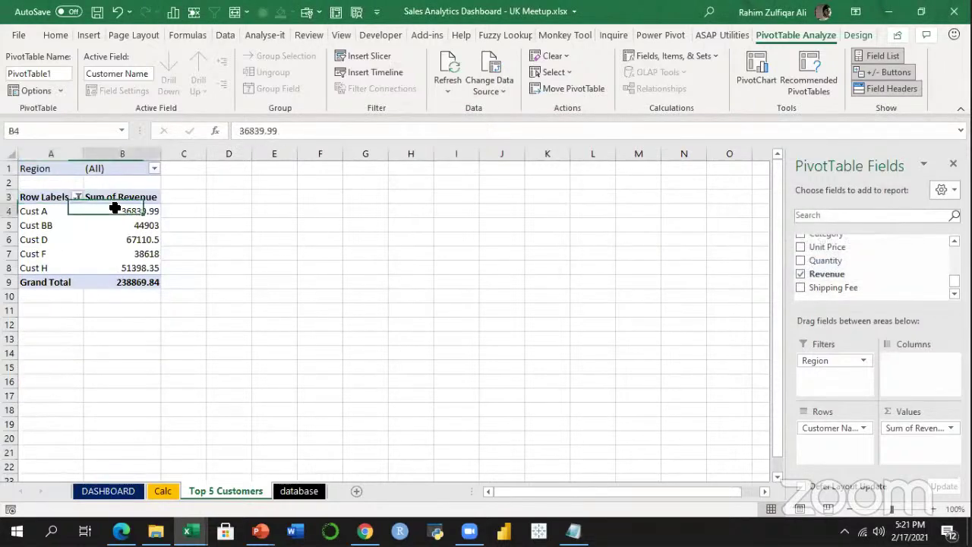
left_click_drag(123, 211, 121, 283)
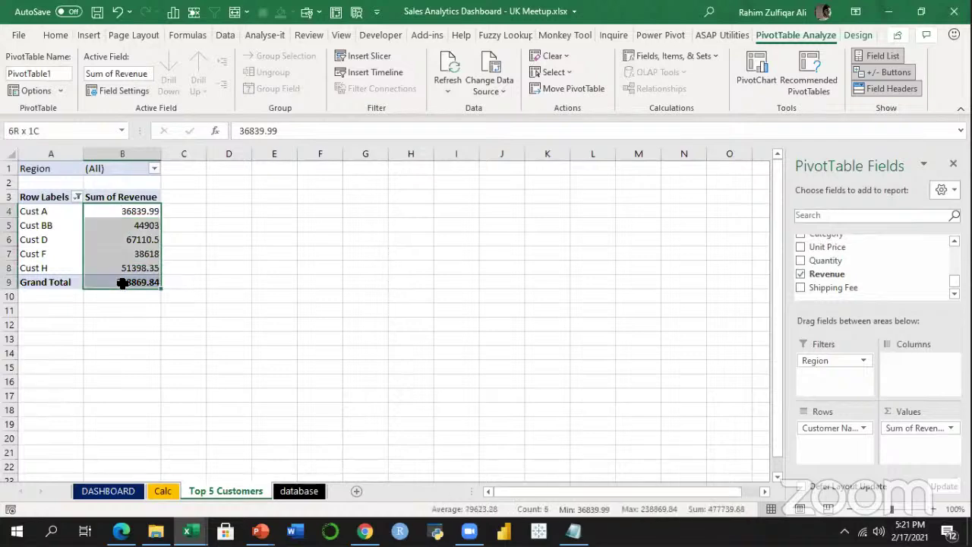
Format the revenue values with thousands separators and no decimal places.
left_click(54, 34)
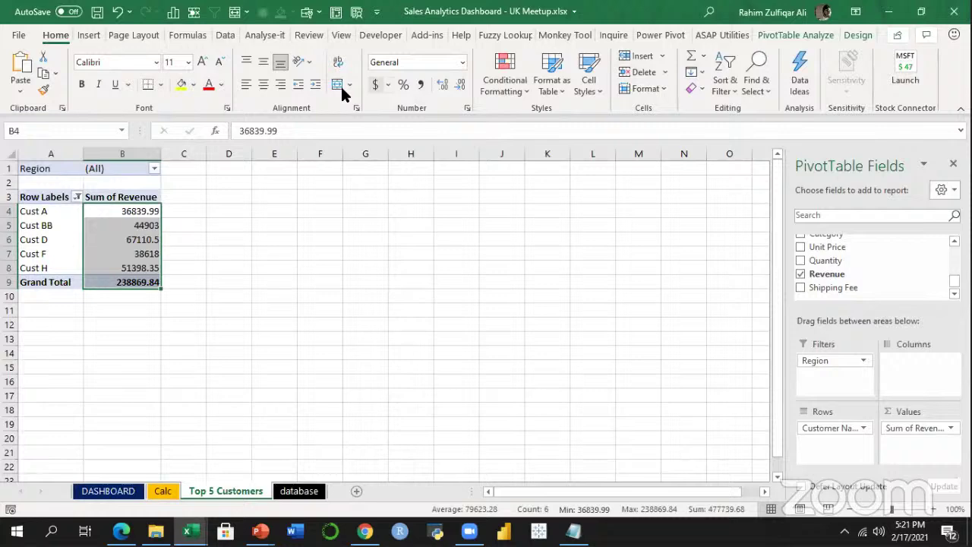
left_click(420, 84)
left_click(460, 85)
left_click(460, 85)
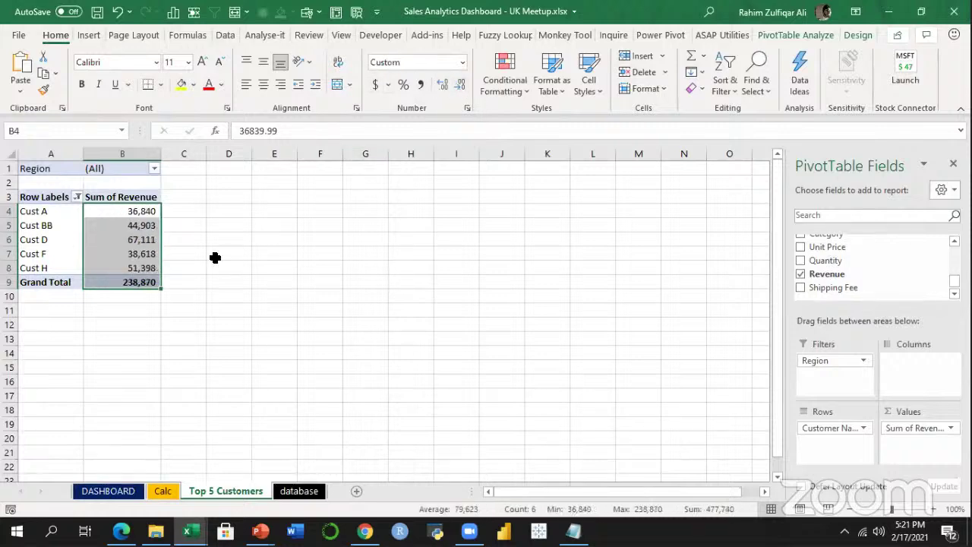
left_click(139, 211)
Sort the customer rows descending by Sum of Revenue, Cust D first.
left_click(110, 239)
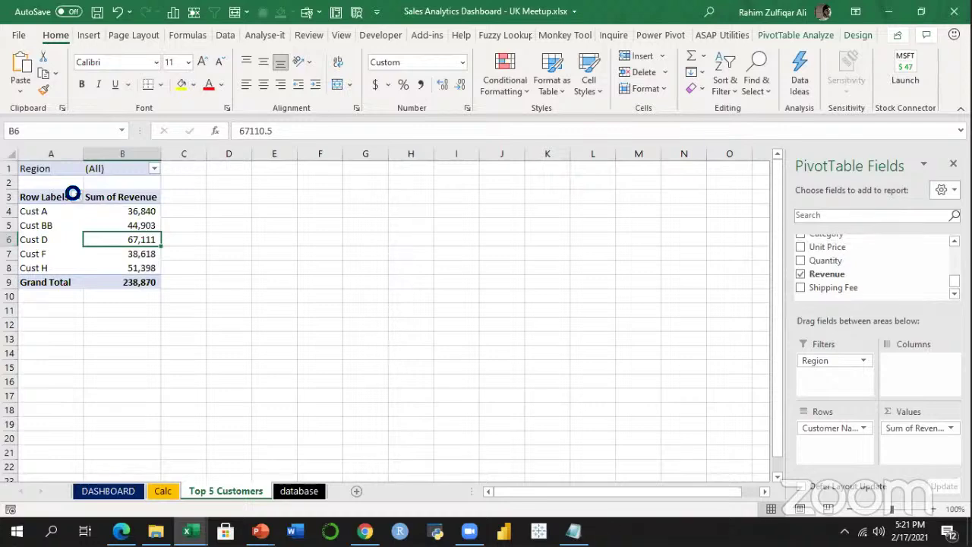
left_click(74, 196)
left_click(72, 250)
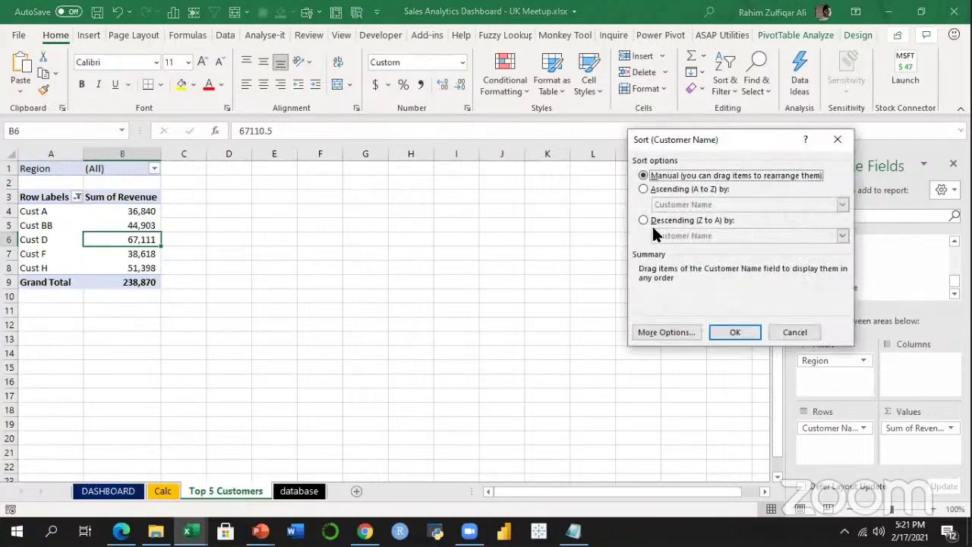
left_click_drag(663, 141, 426, 140)
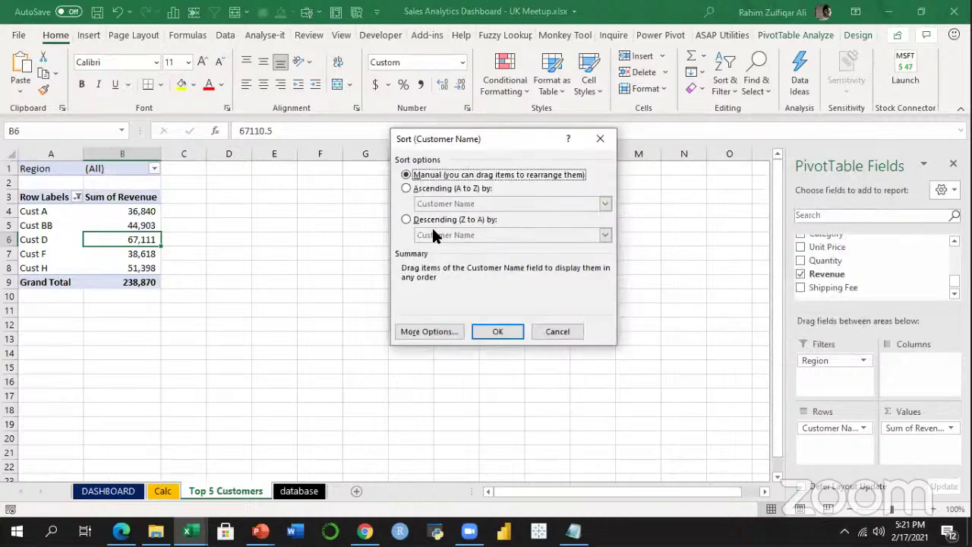
left_click(434, 219)
left_click(443, 234)
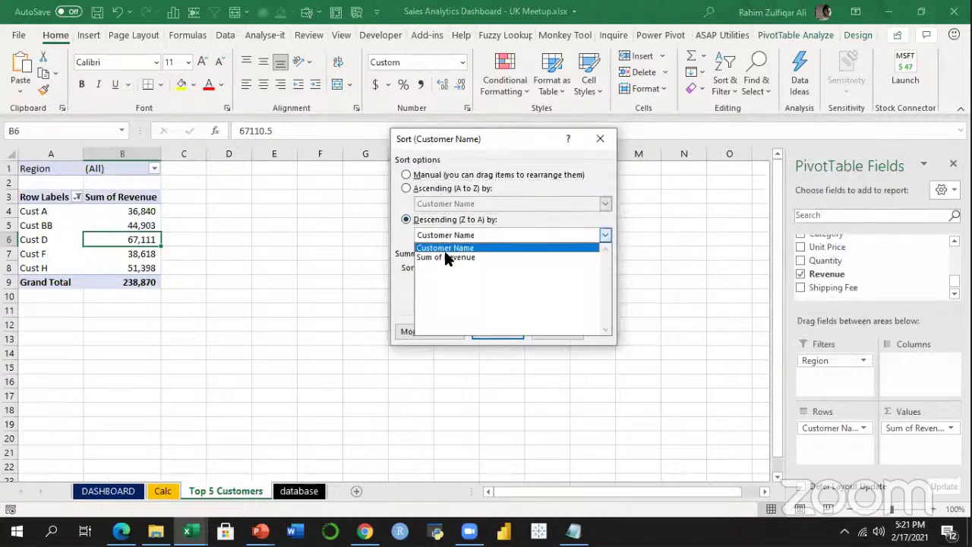
left_click(443, 249)
left_click(496, 332)
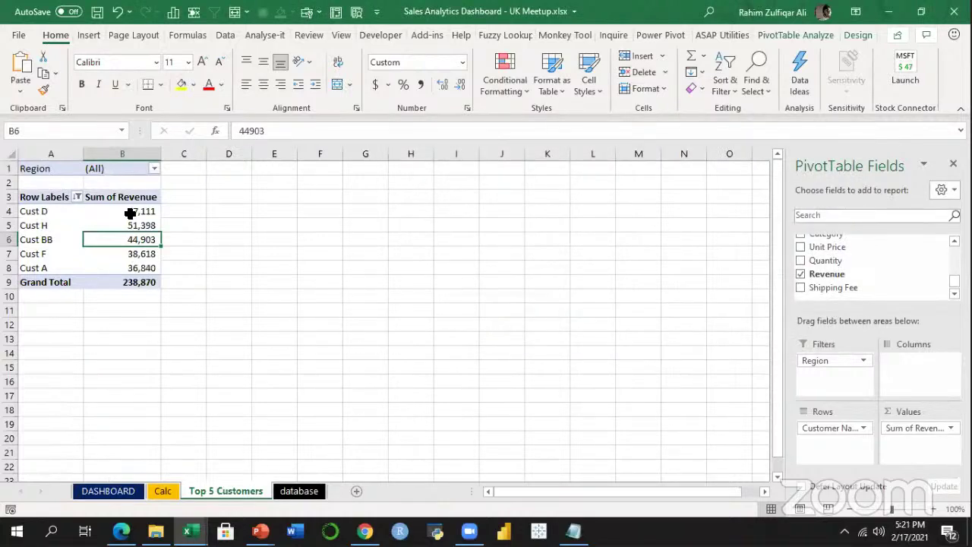
Select the customer revenue pivot range A3:B8 including its headers.
left_click_drag(130, 211, 129, 276)
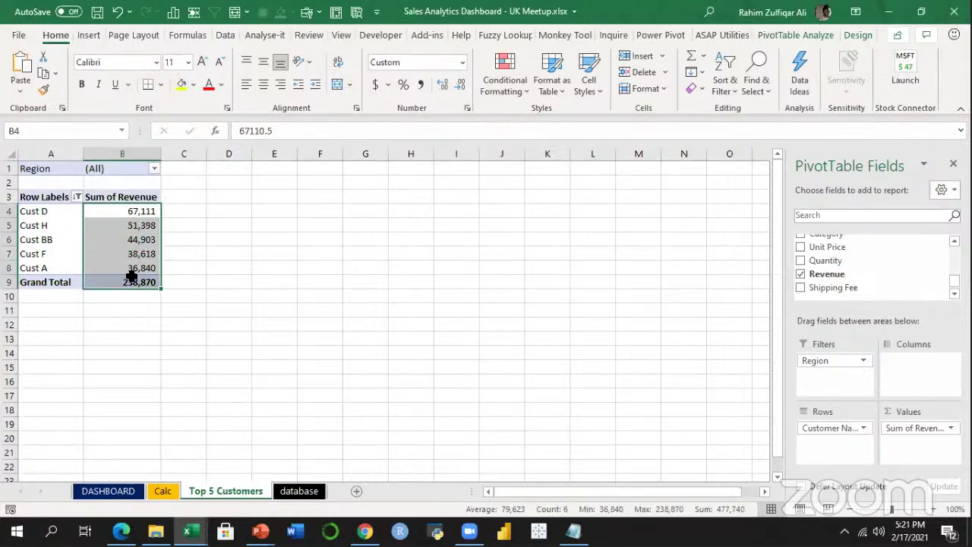
left_click(135, 268)
left_click(29, 211)
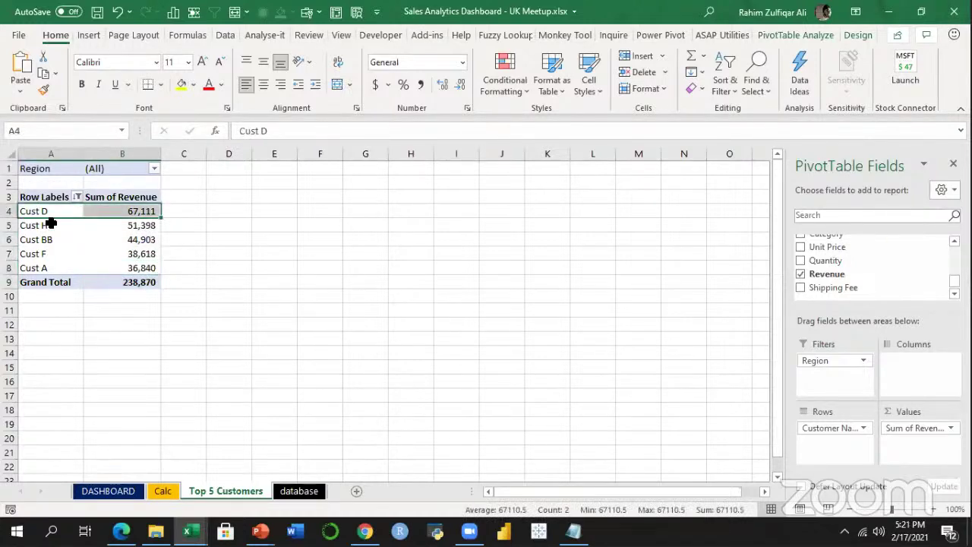
left_click_drag(48, 268, 47, 212)
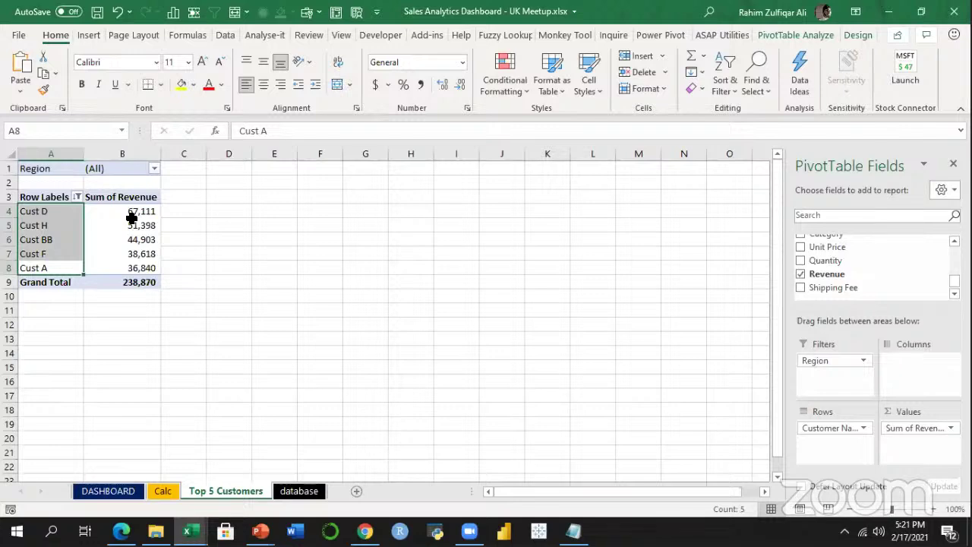
left_click(140, 223)
left_click_drag(54, 196, 124, 268)
left_click(91, 38)
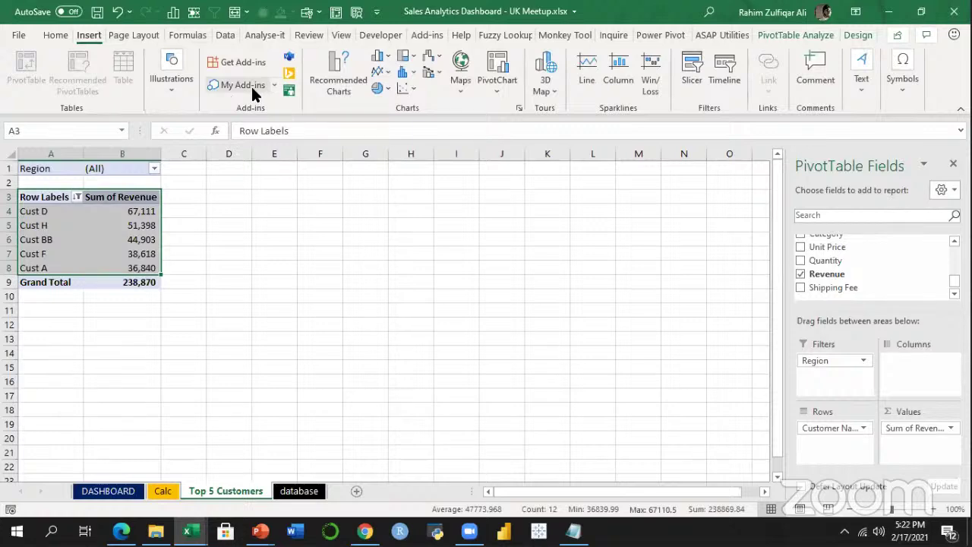
Insert a 2-D clustered bar chart of customer revenue, moved and enlarged beside the pivot.
left_click(386, 59)
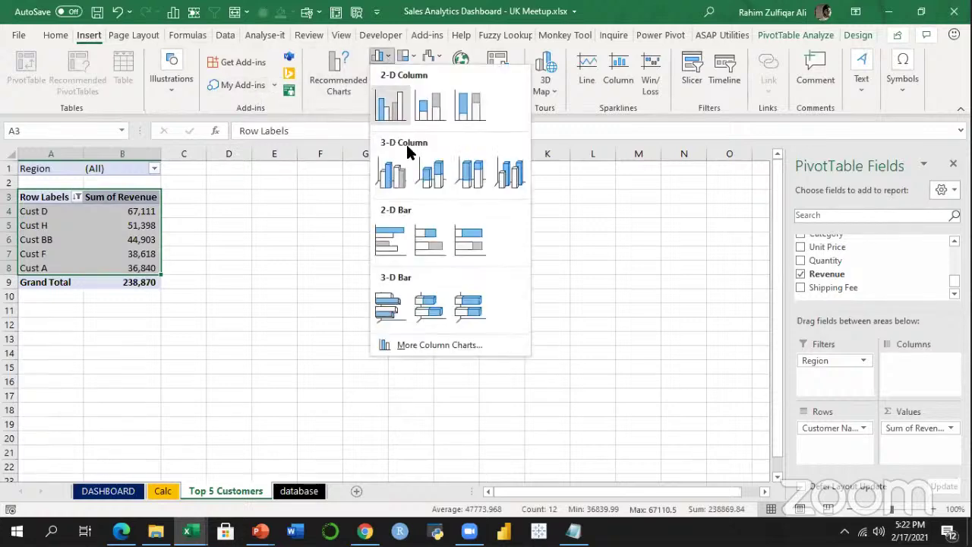
left_click(385, 240)
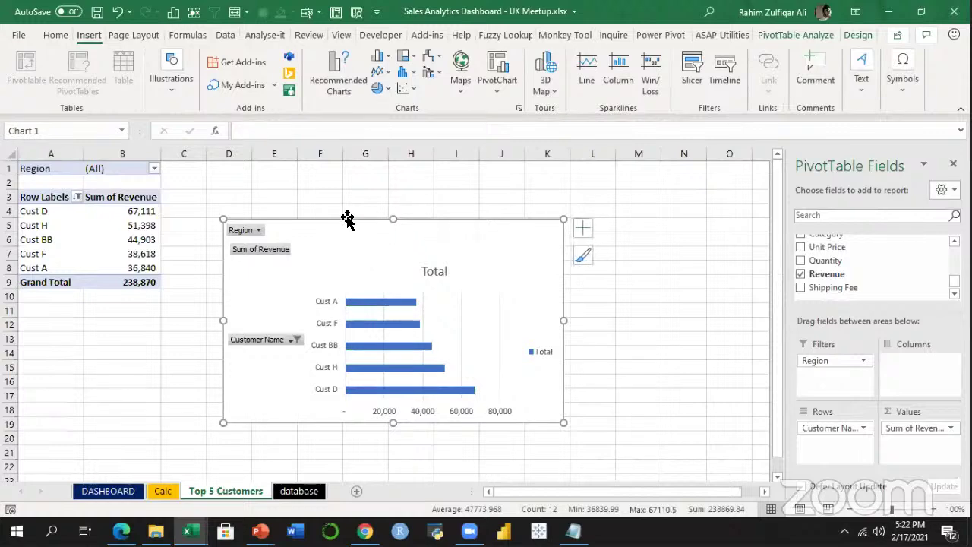
left_click_drag(347, 219, 308, 184)
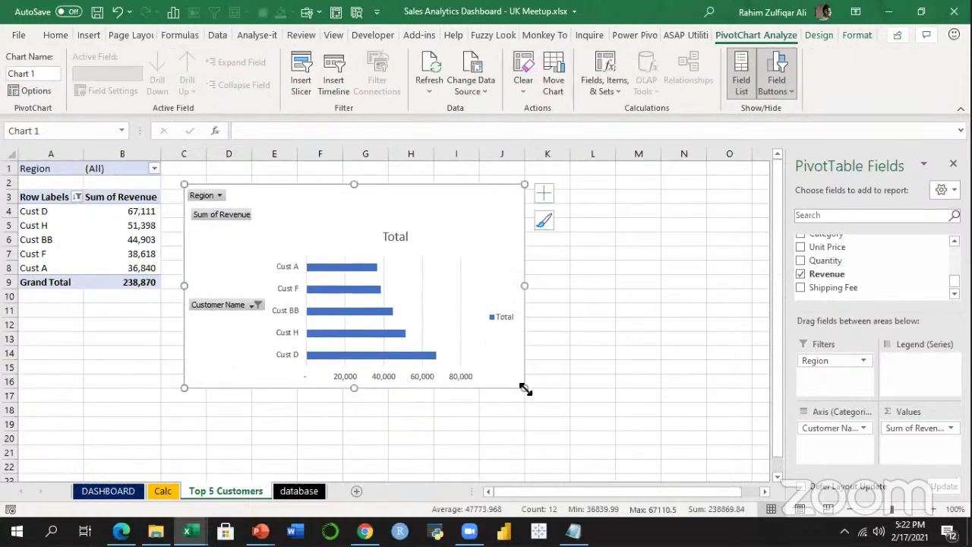
left_click_drag(524, 389, 591, 421)
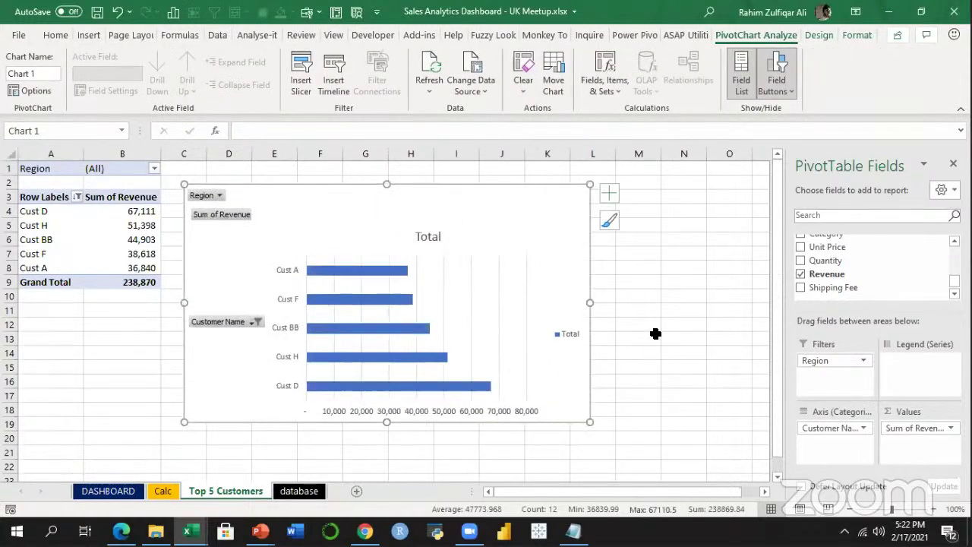
left_click(135, 211)
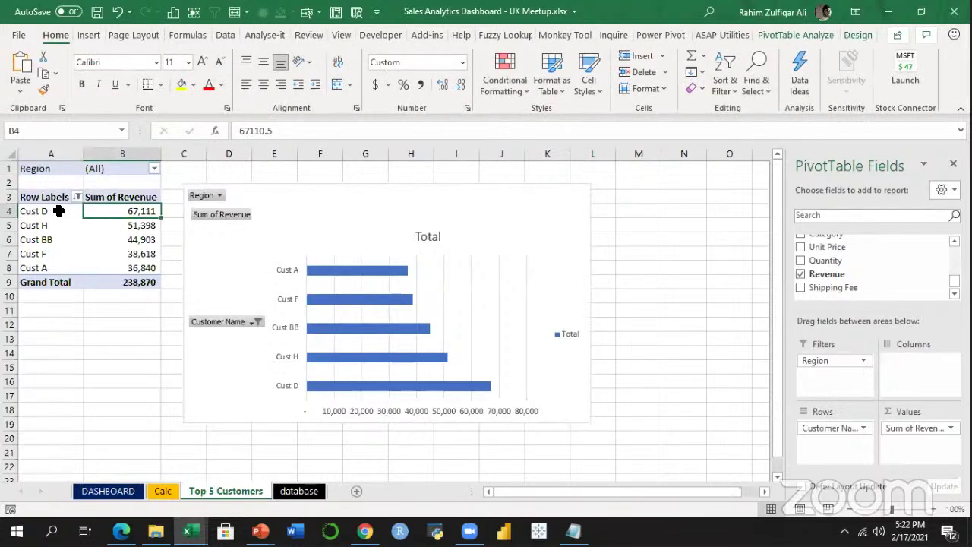
left_click_drag(58, 211, 54, 275)
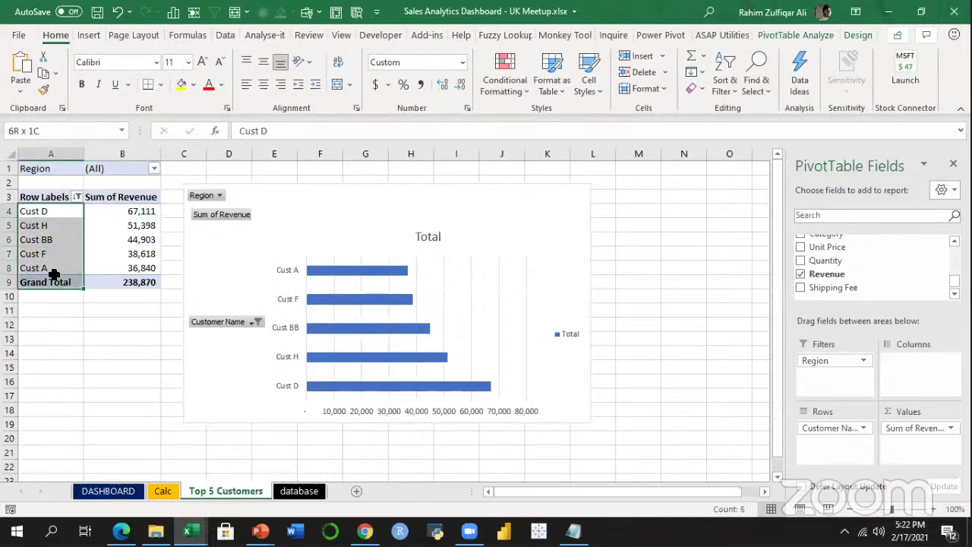
left_click_drag(54, 275, 54, 275)
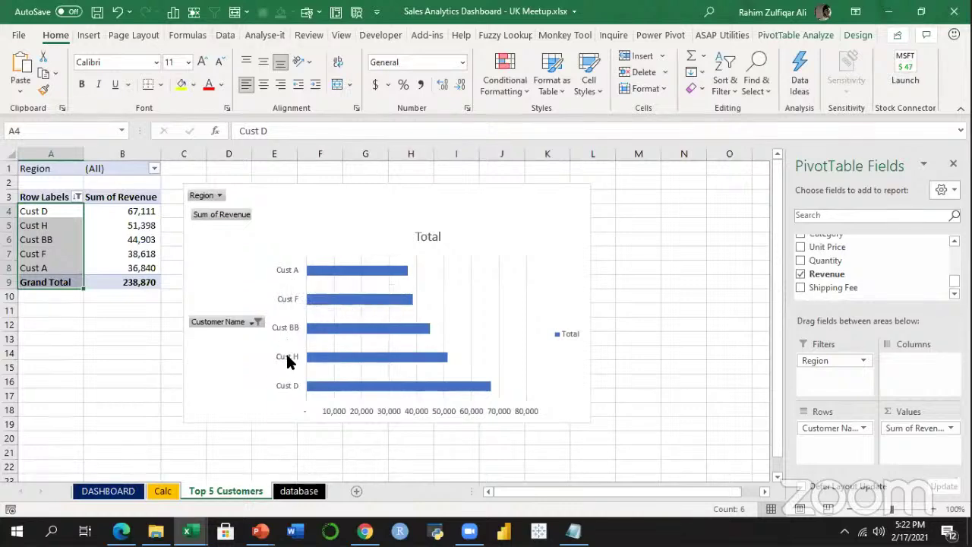
left_click(291, 273)
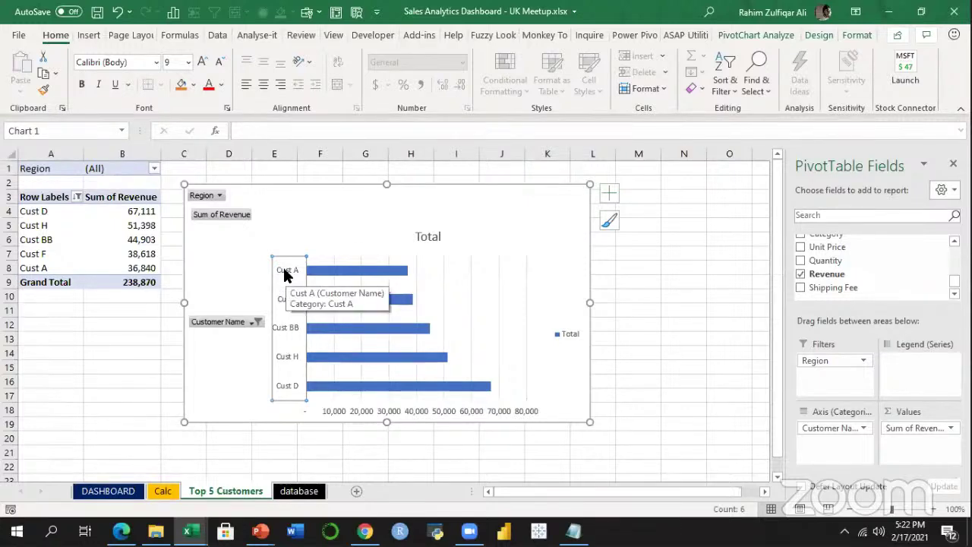
Set the customer axis to categories in reverse order so Cust D is on top.
right_click(287, 266)
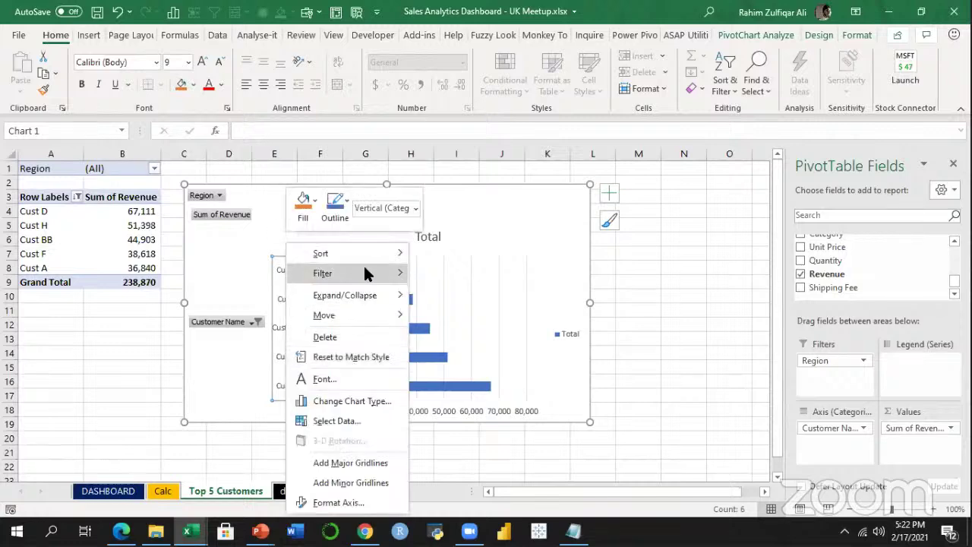
left_click(338, 503)
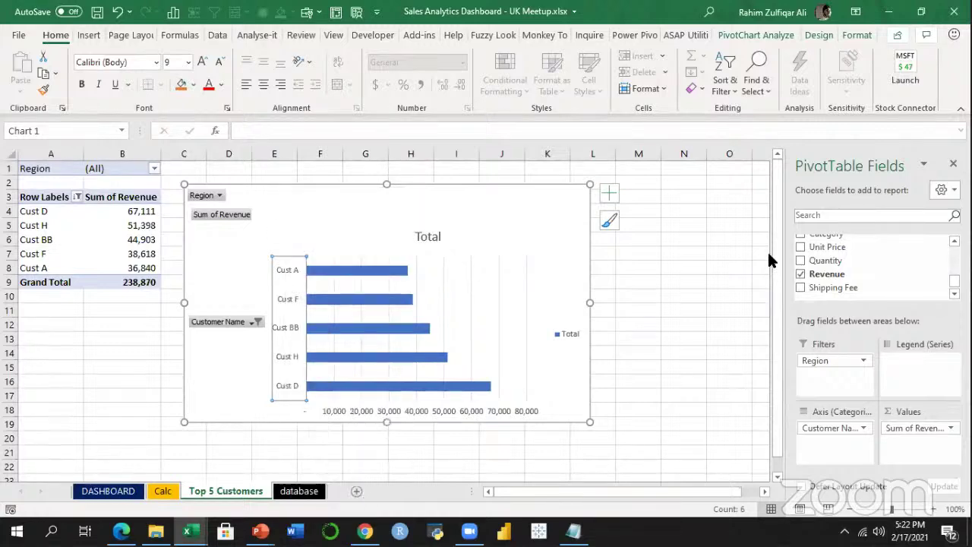
scroll(923, 286, "down", 2)
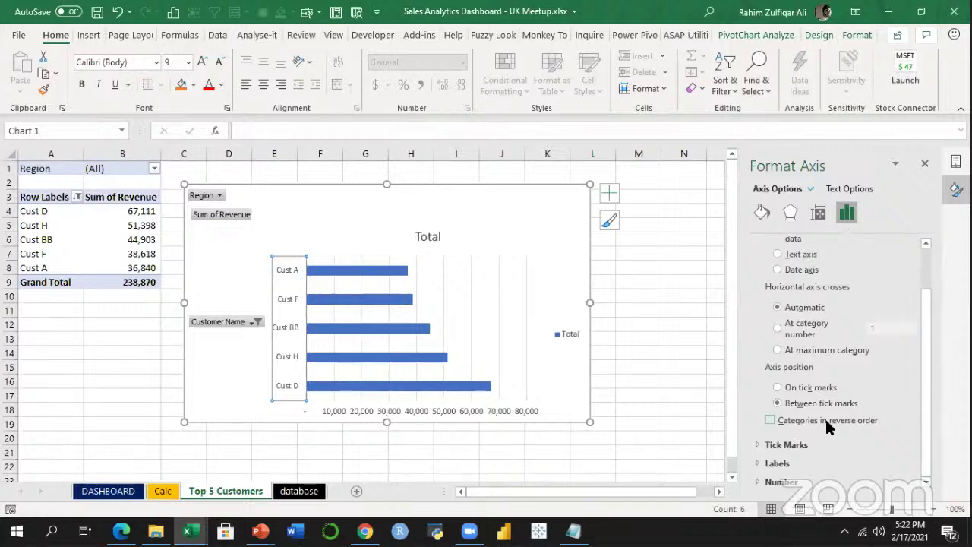
left_click(770, 420)
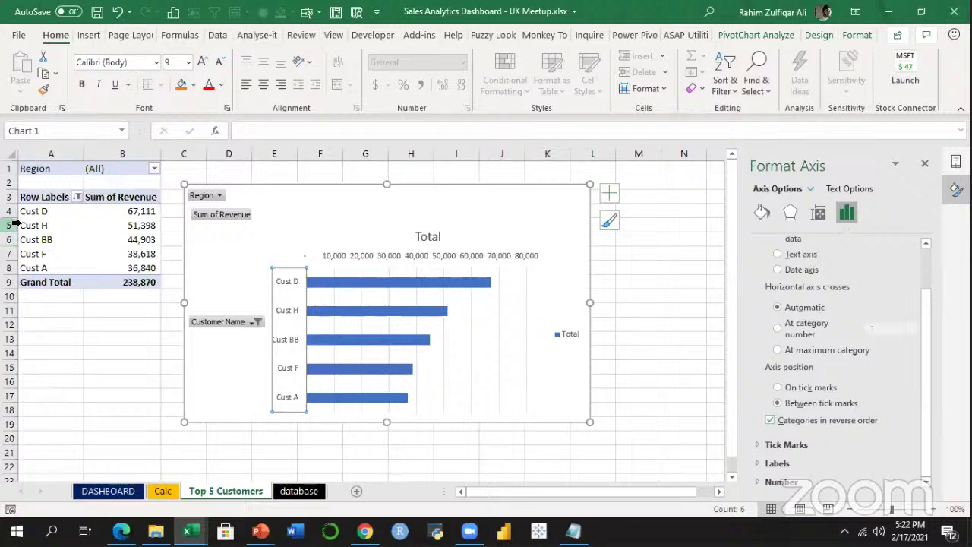
left_click_drag(34, 212, 54, 268)
left_click(53, 214)
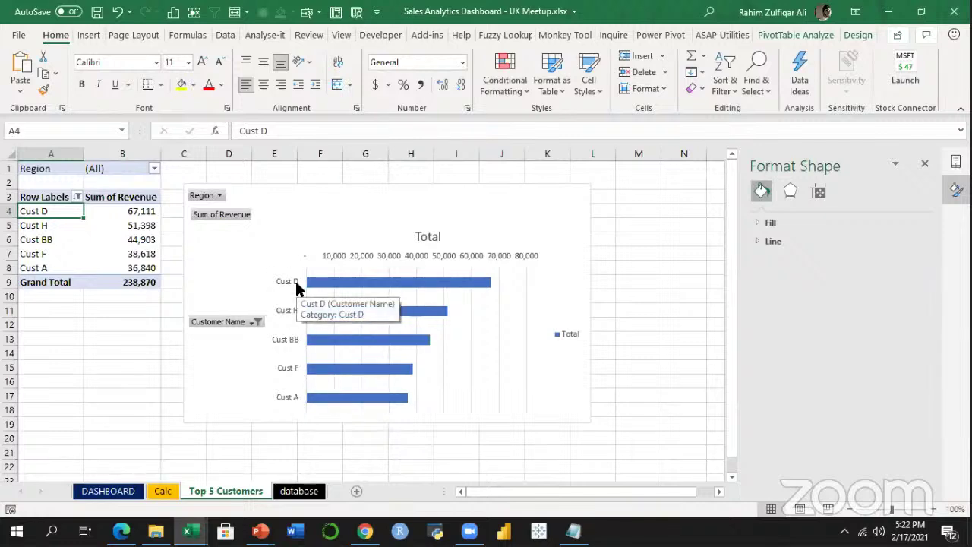
Cross the value axis at the maximum category, move the chart up-right and delete the Total legend.
left_click(454, 255)
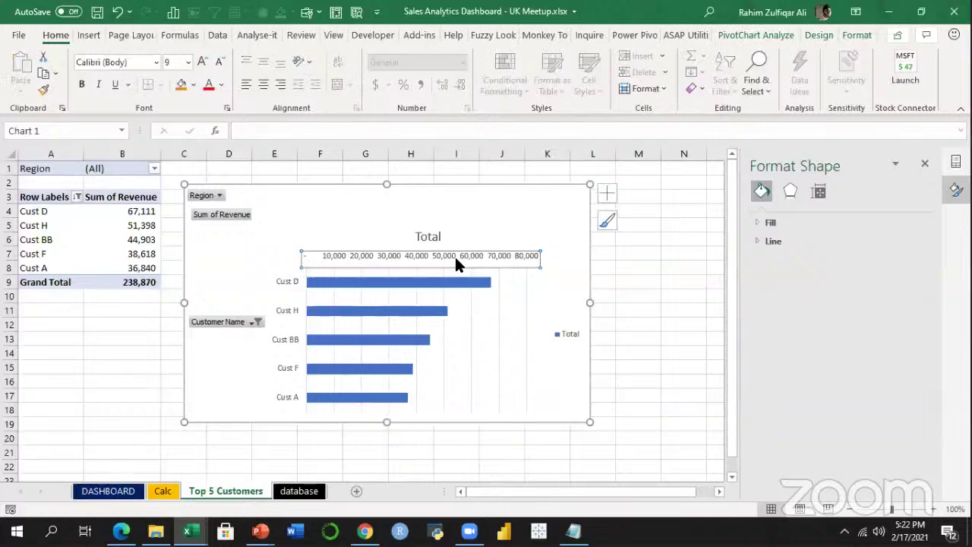
left_click(289, 281)
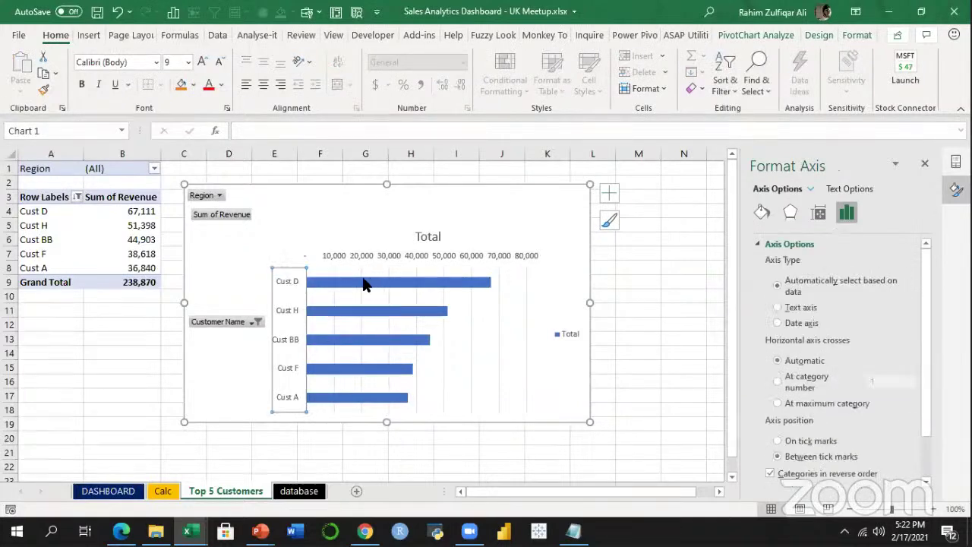
left_click(778, 403)
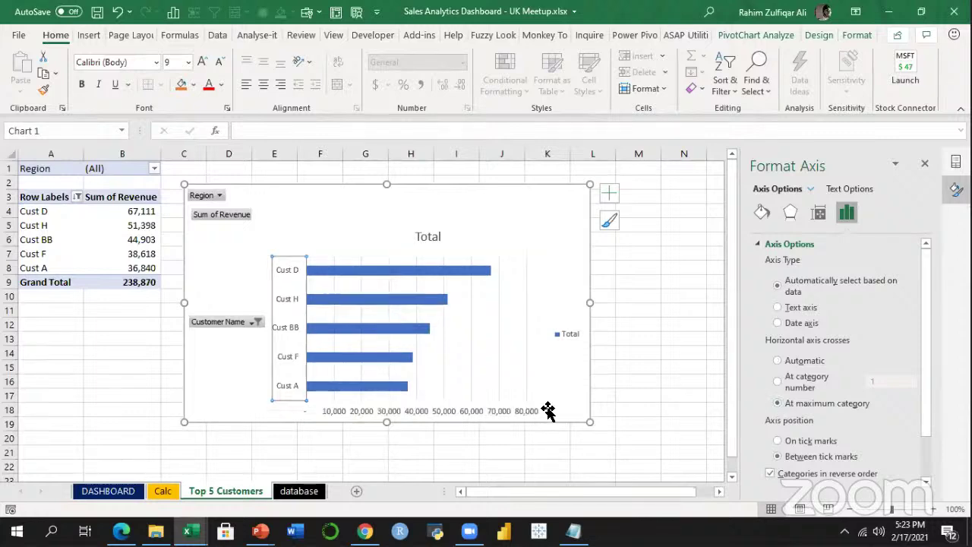
left_click(481, 210)
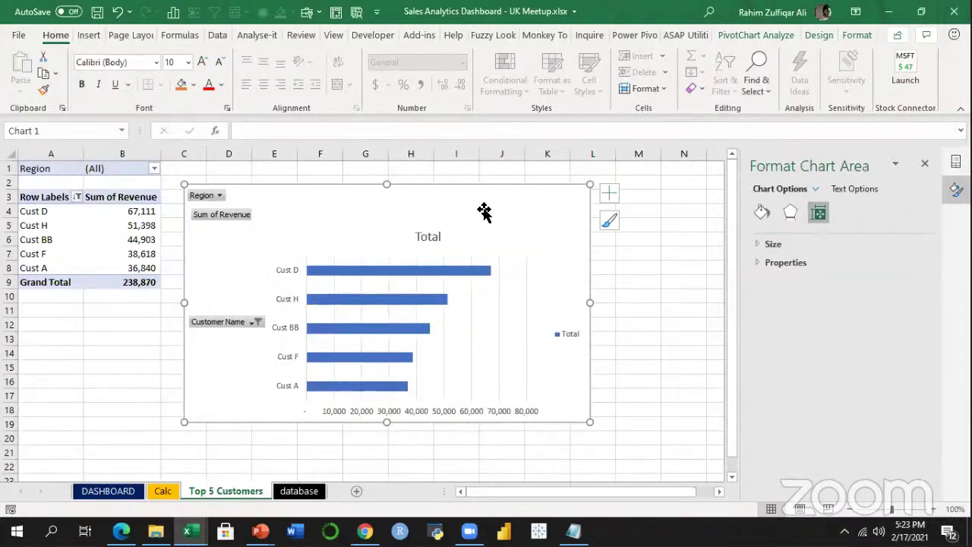
left_click_drag(481, 205, 529, 207)
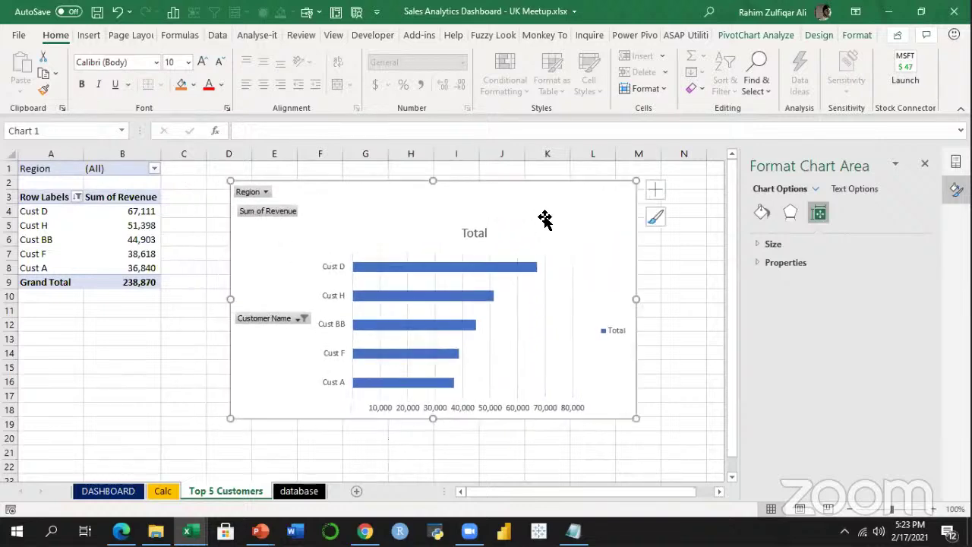
left_click(615, 335)
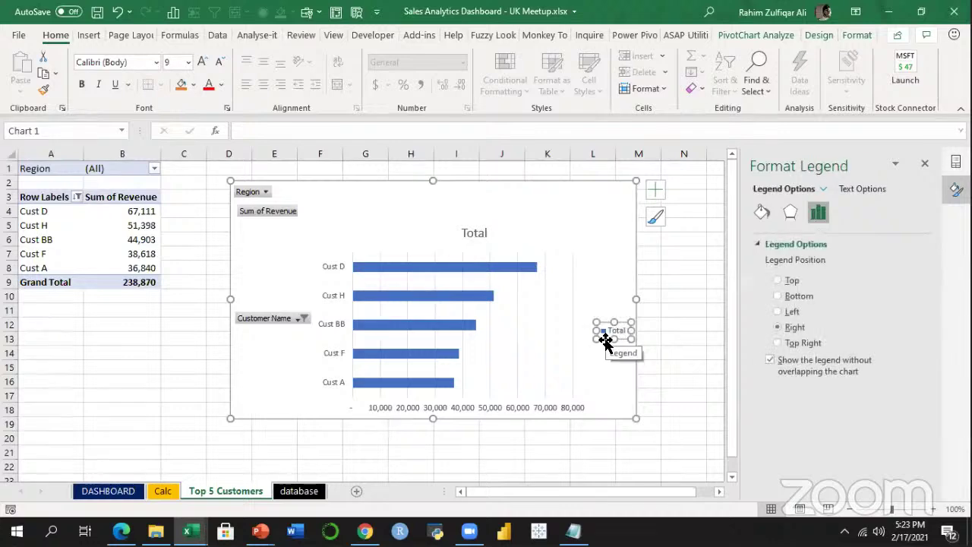
key("Delete")
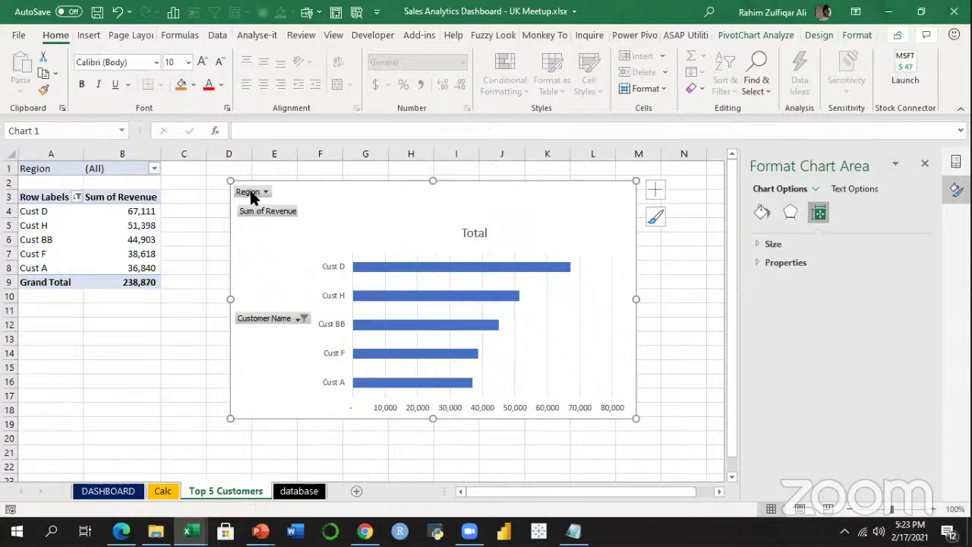
Hide all field buttons on the chart and retitle it 'Top 5 Customers'.
right_click(253, 196)
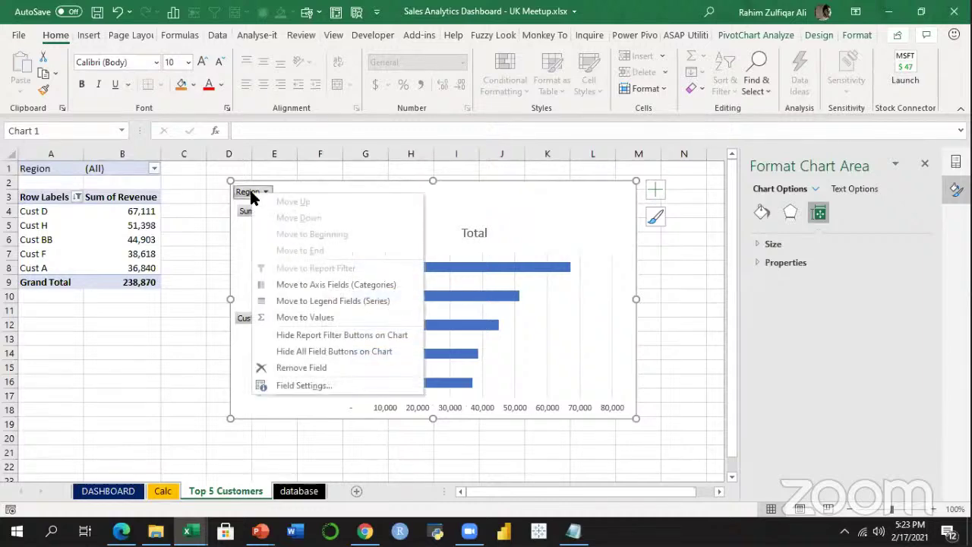
left_click(292, 353)
left_click(440, 261)
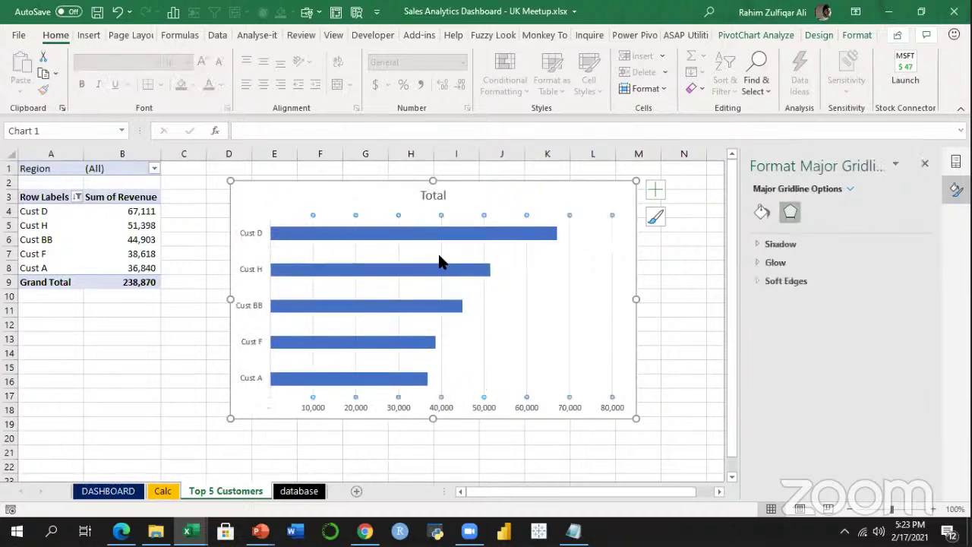
left_click(434, 195)
left_click(433, 196)
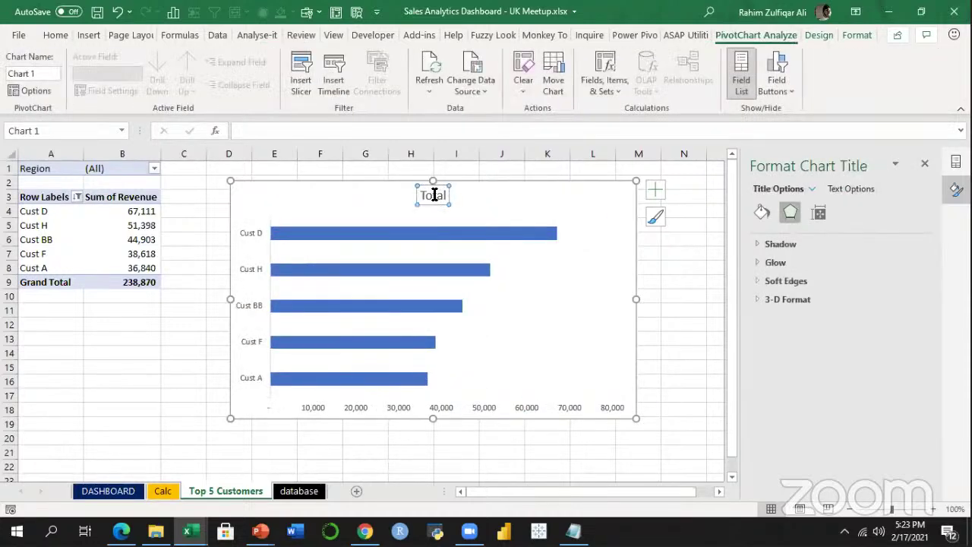
double_click(433, 196)
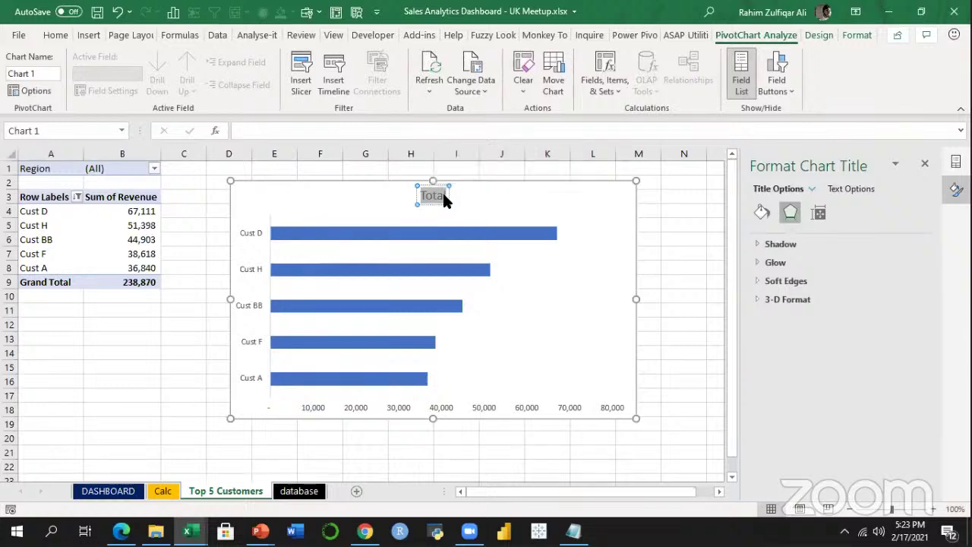
type("Top 5 Customers")
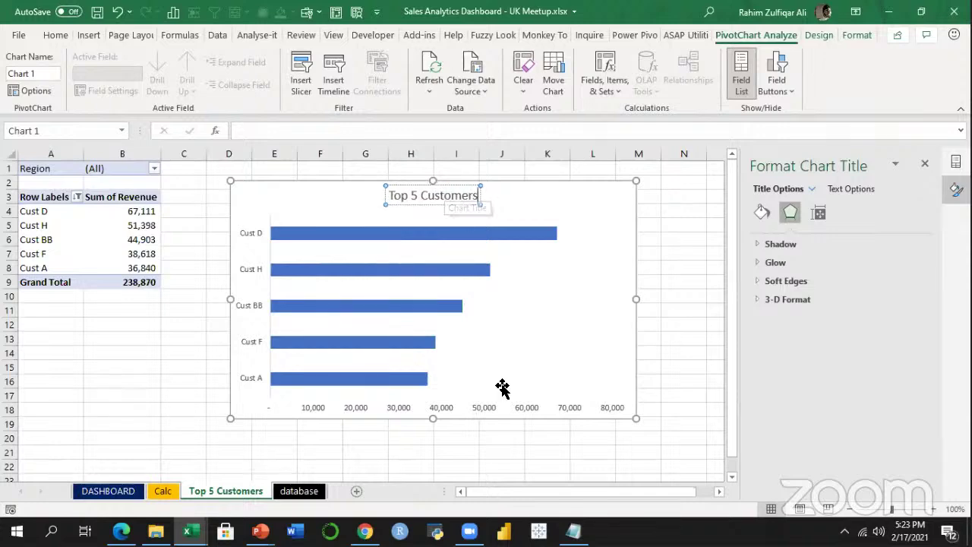
Delete the value axis, add revenue data labels to the bars, and narrow the chart to column I.
left_click(487, 411)
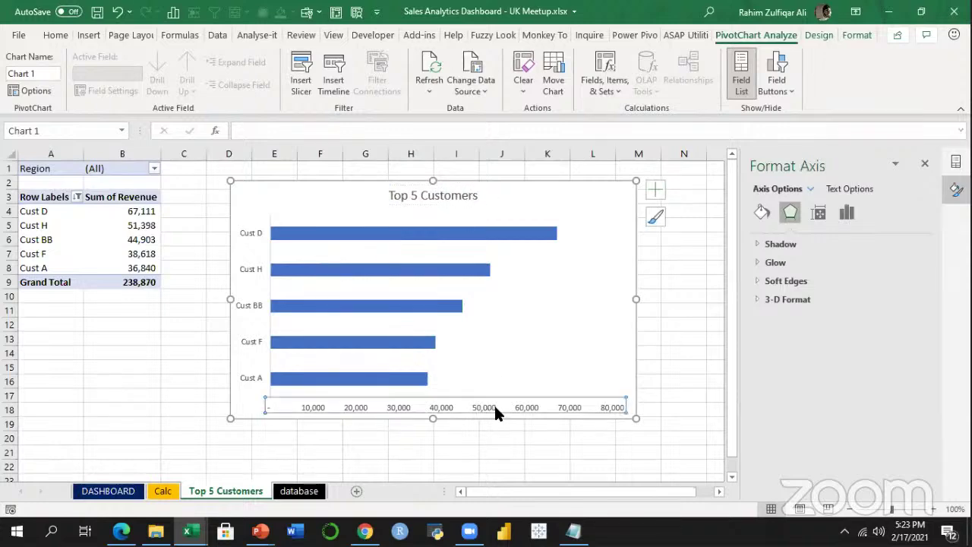
key("Delete")
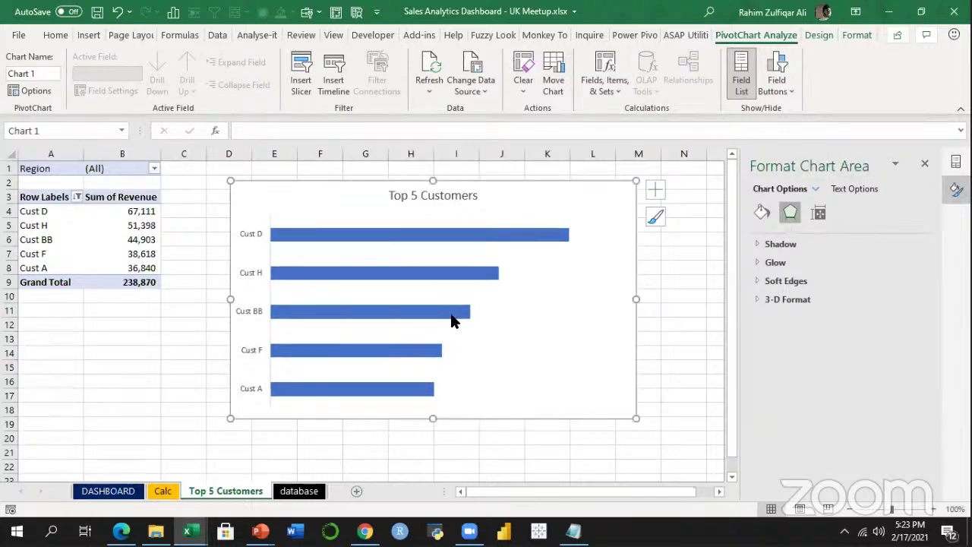
left_click(452, 321)
right_click(452, 320)
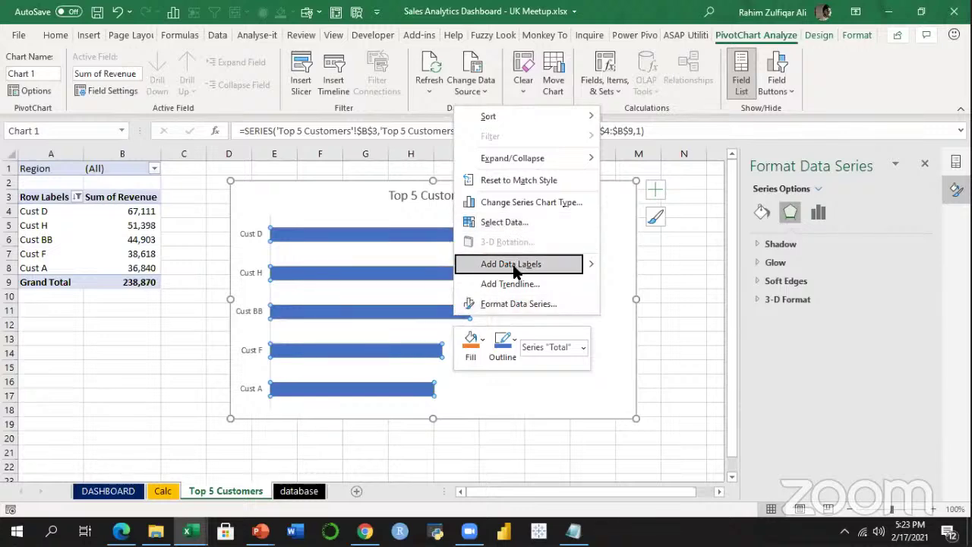
left_click(514, 267)
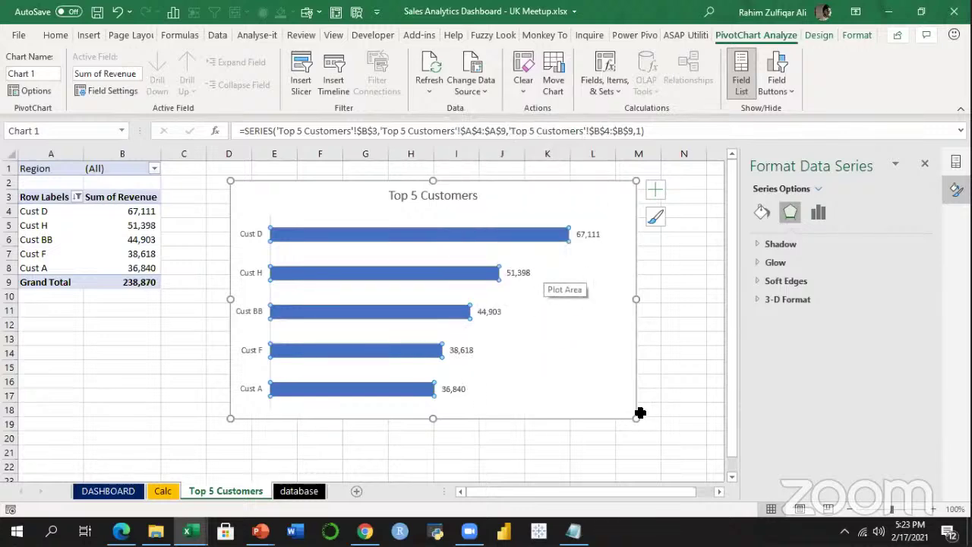
left_click_drag(636, 417, 527, 378)
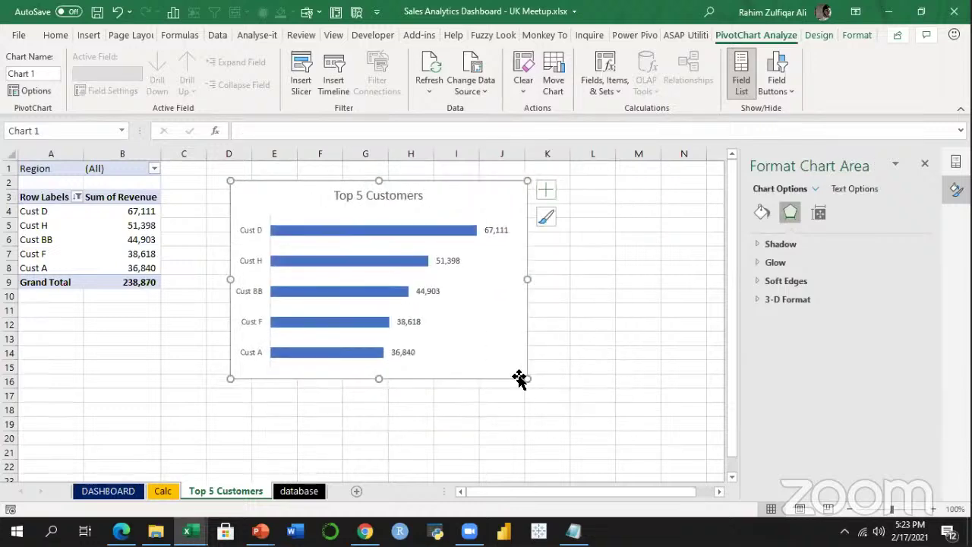
Reduce the customer bar series gap width to 51% in Format Data Series.
right_click(378, 263)
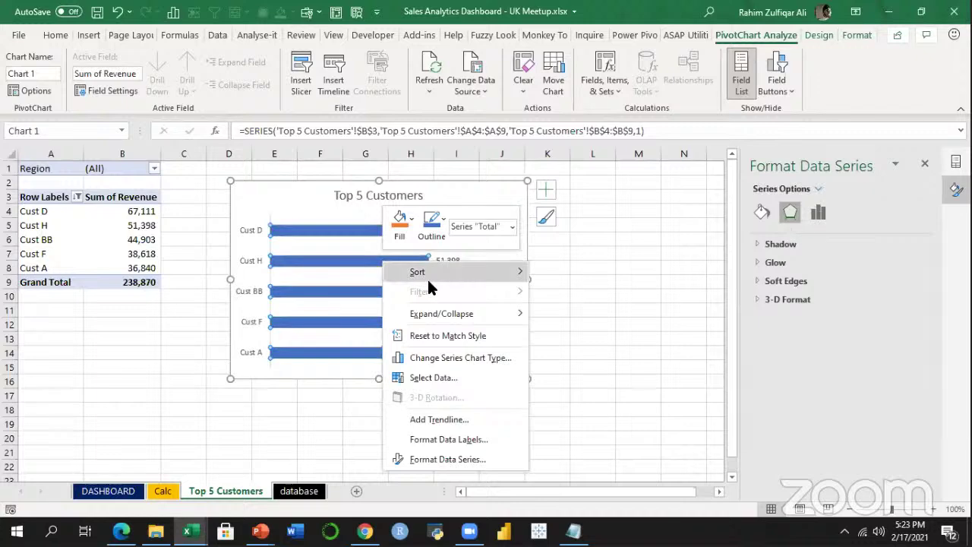
left_click(465, 459)
left_click_drag(840, 334, 828, 334)
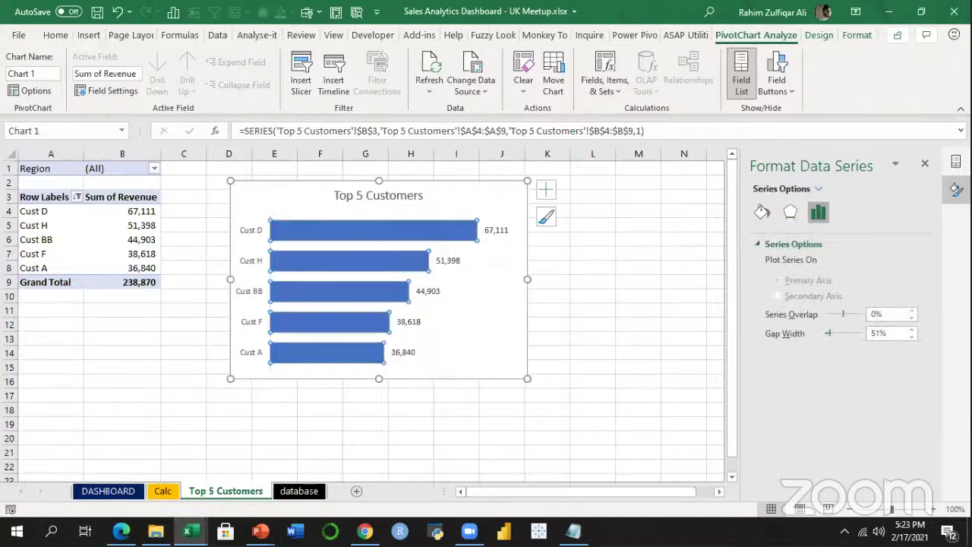
left_click(625, 225)
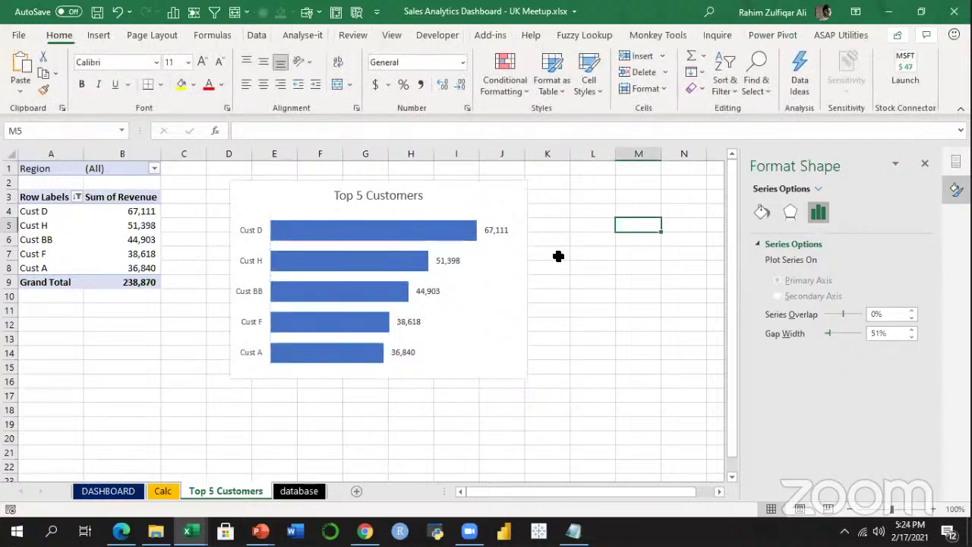
left_click(420, 195)
left_click(458, 180)
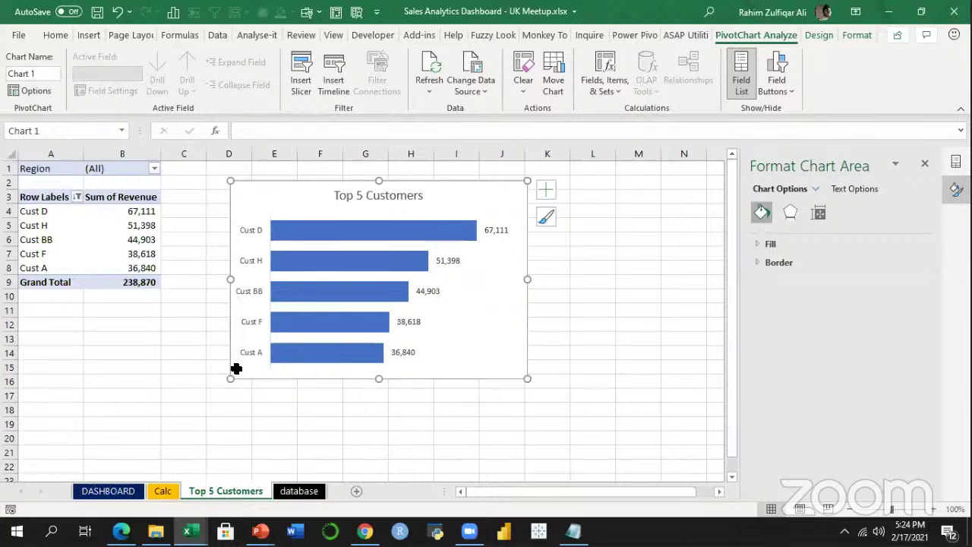
Paste the Top 5 Customers chart onto DASHBOARD and move it to about cell A12.
key("ctrl+Page_Up")
key("ctrl+Page_Up")
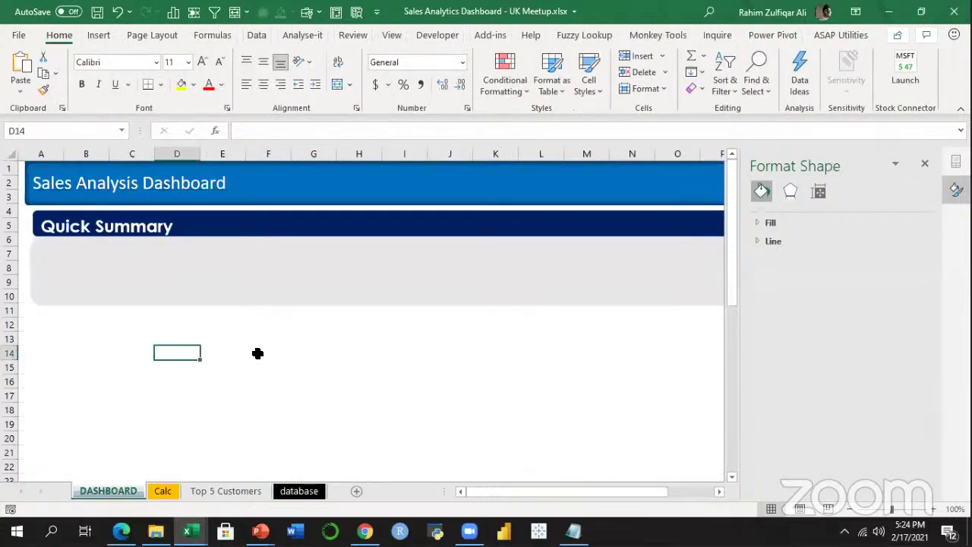
key("ctrl+v")
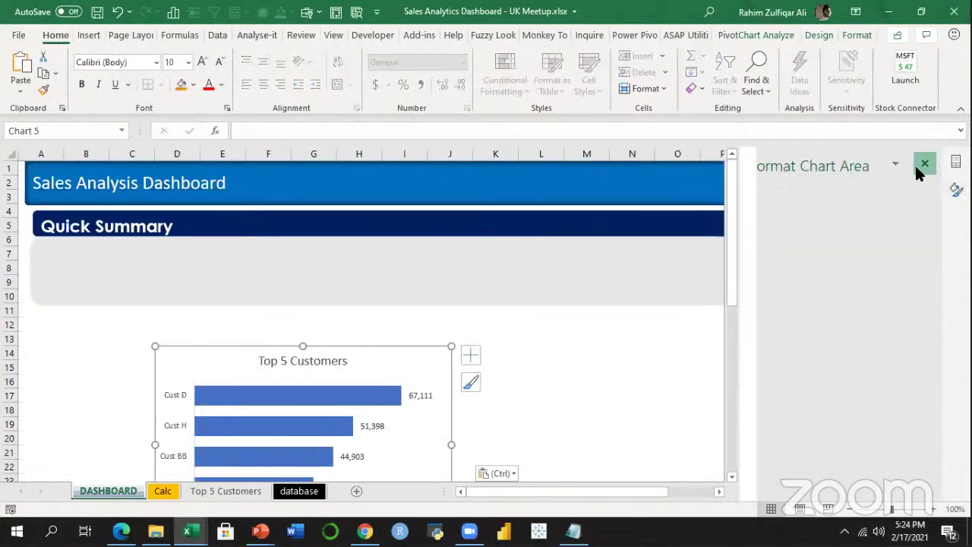
left_click(924, 164)
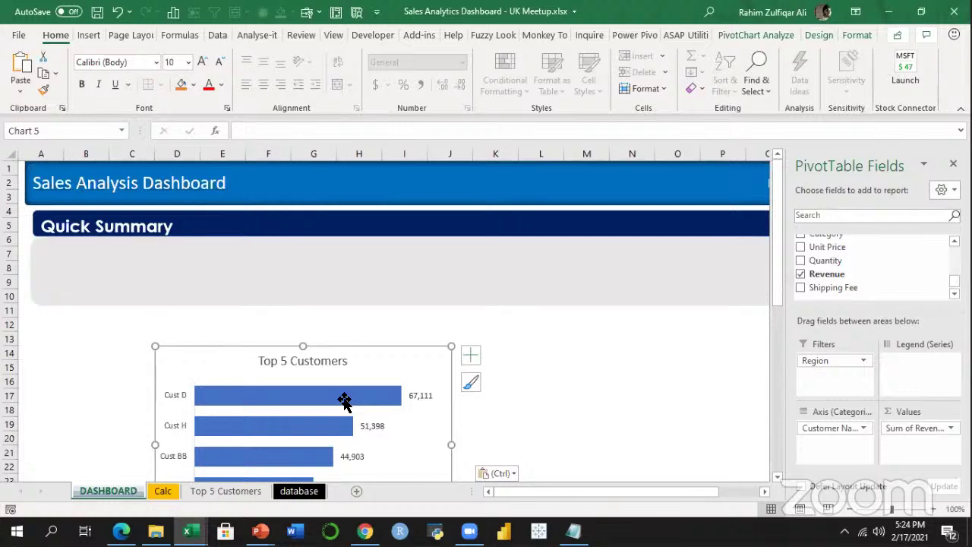
left_click_drag(344, 403, 238, 375)
left_click(954, 165)
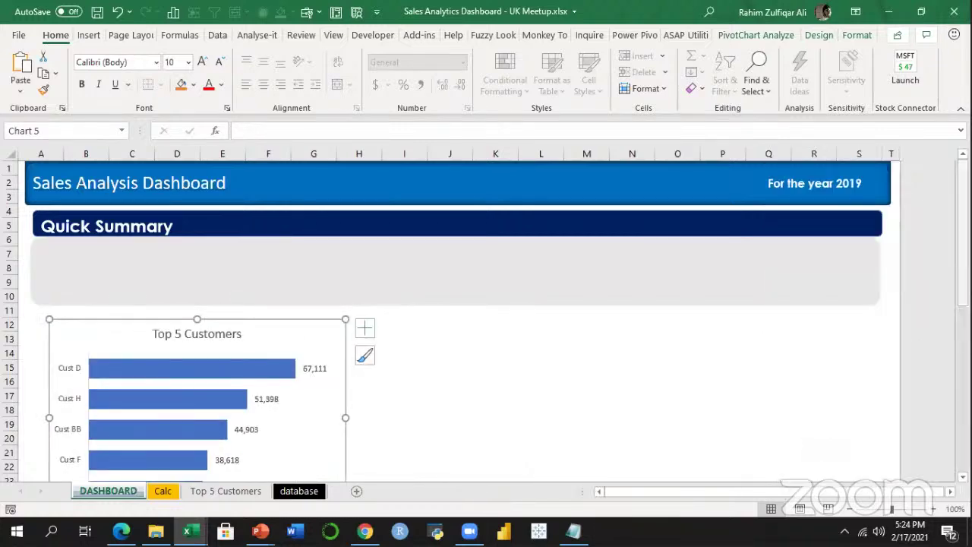
Shrink the chart and fine-tune its position beneath Quick Summary.
left_click_drag(962, 262, 962, 273)
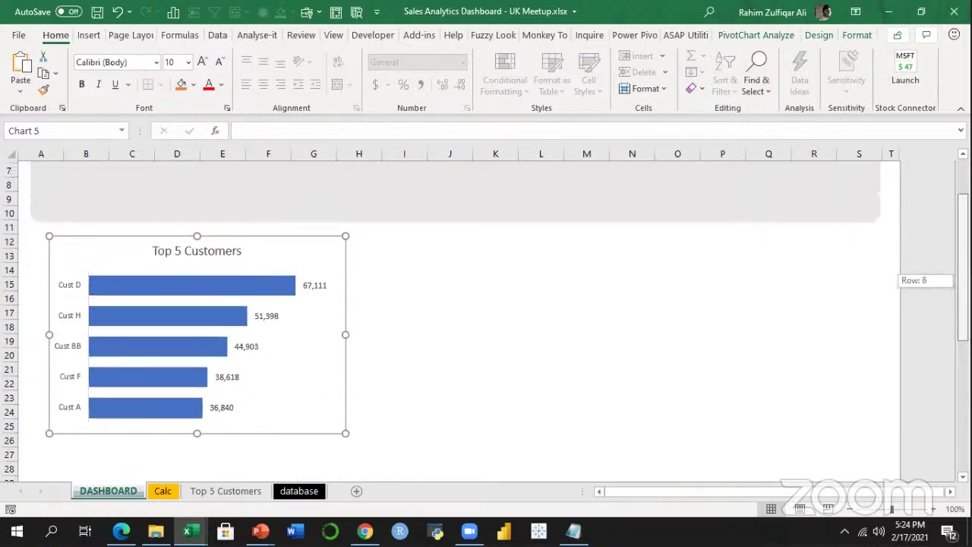
left_click_drag(345, 433, 302, 405)
left_click_drag(202, 235, 180, 235)
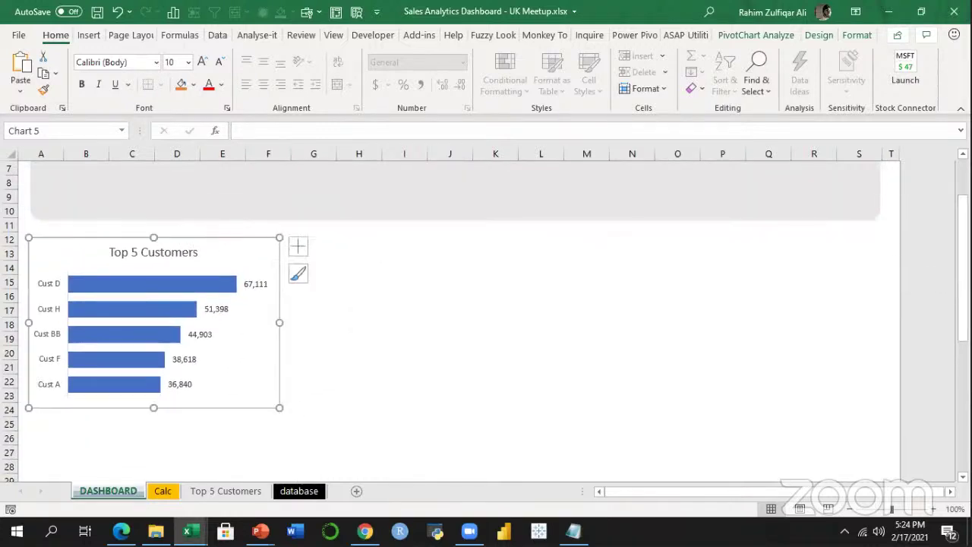
left_click_drag(962, 270, 962, 234)
left_click(513, 338)
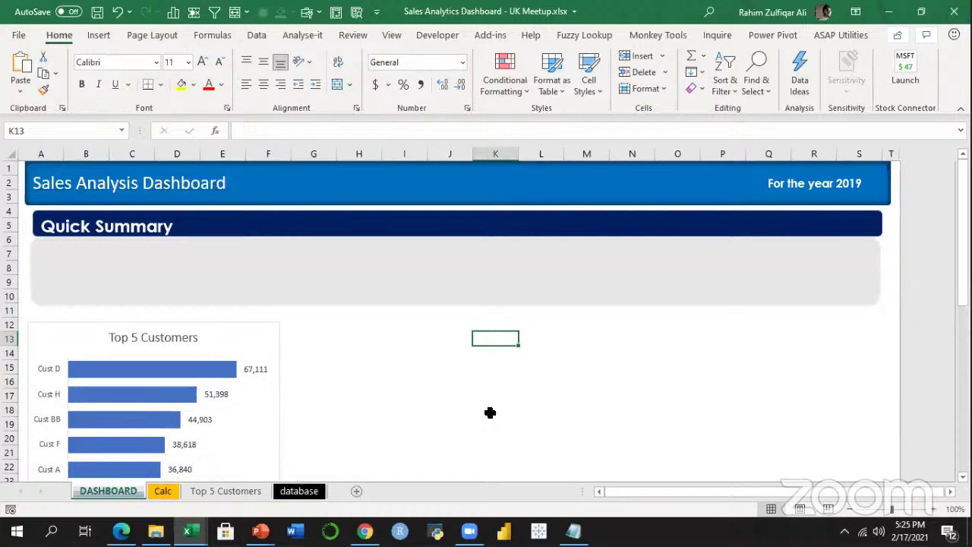
left_click_drag(162, 321, 171, 317)
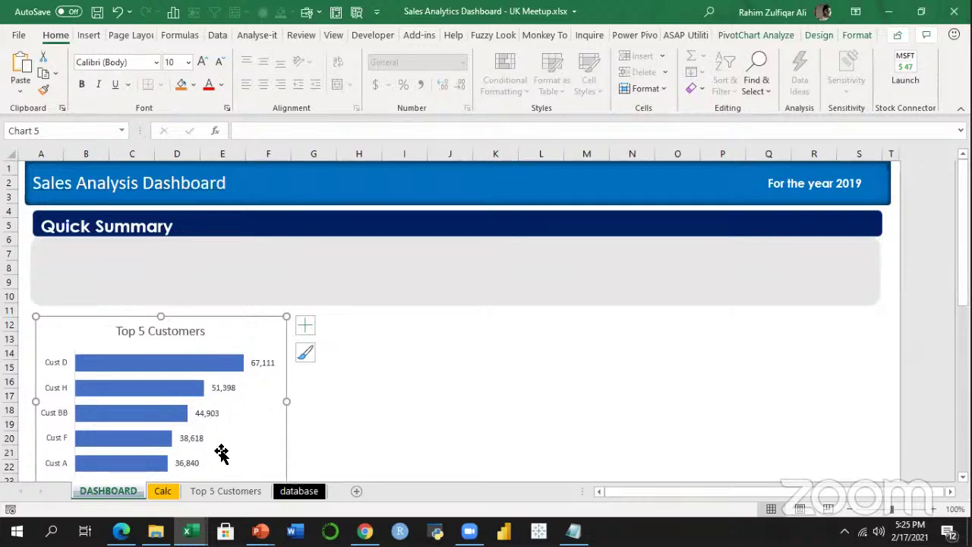
Copy the Top 5 Customers sheet and name the copy 'Sales by Representatives'.
left_click(226, 491)
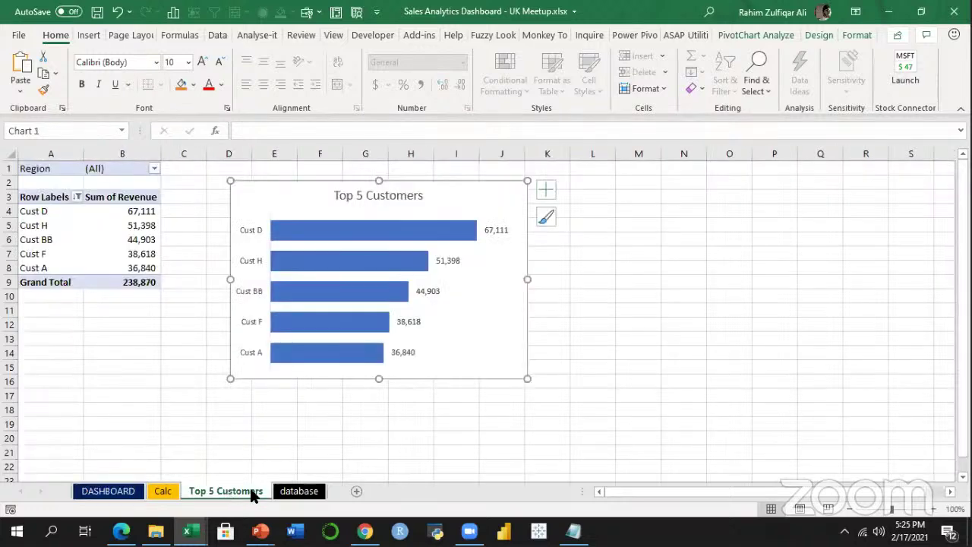
left_click(129, 253)
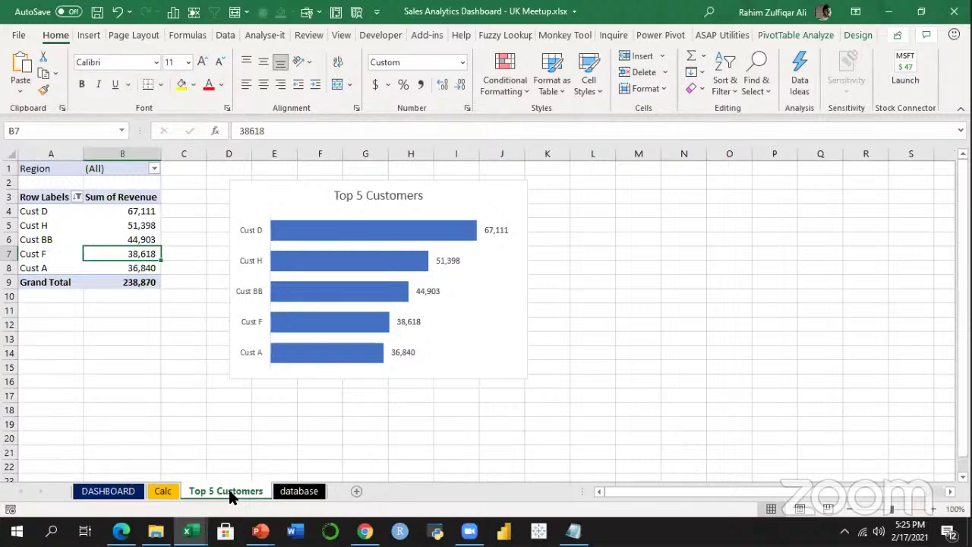
key("ctrl+Page_Down")
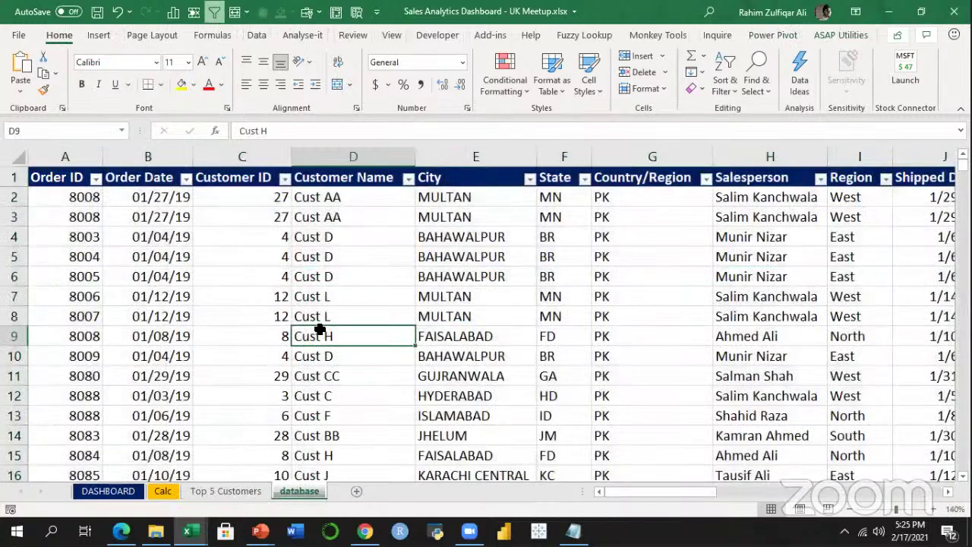
left_click(232, 491)
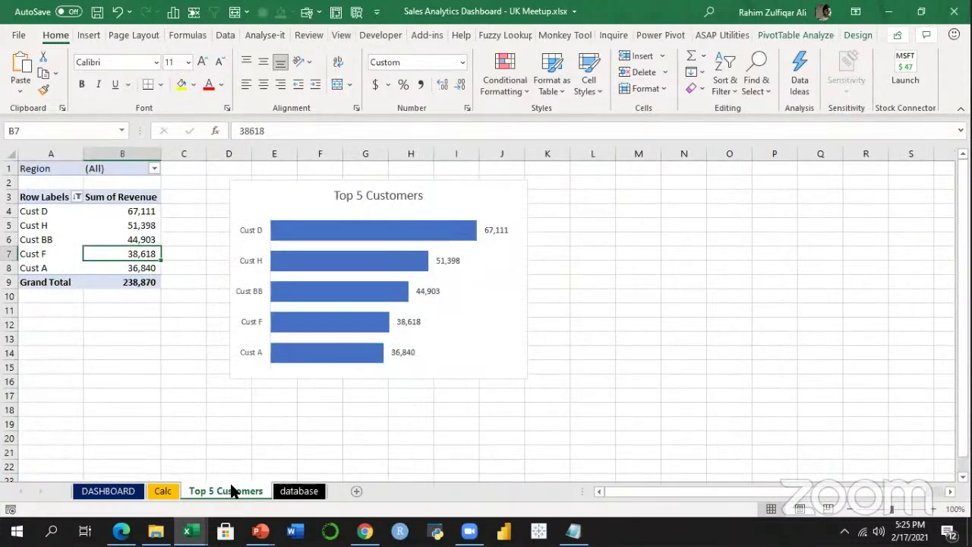
left_click_drag(259, 491, 288, 493)
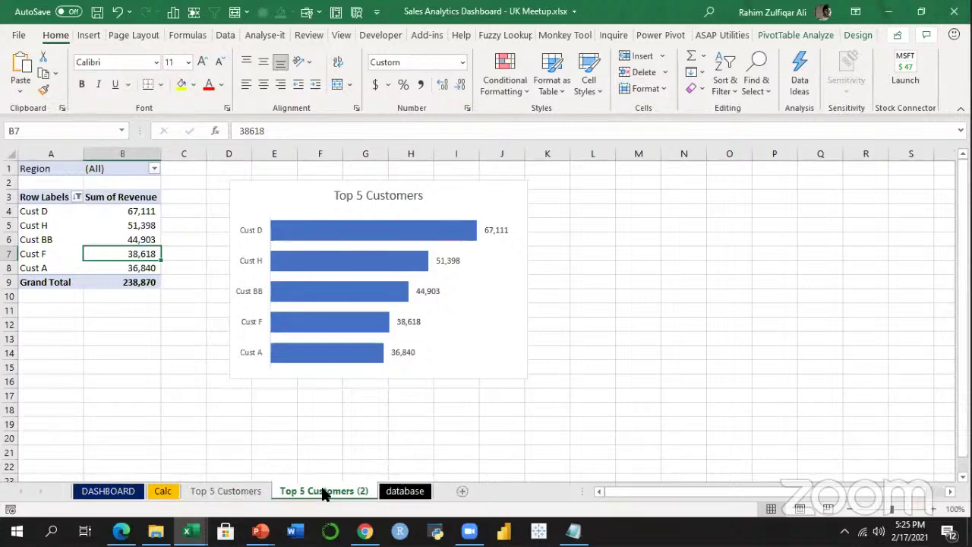
left_click_drag(323, 491, 462, 454)
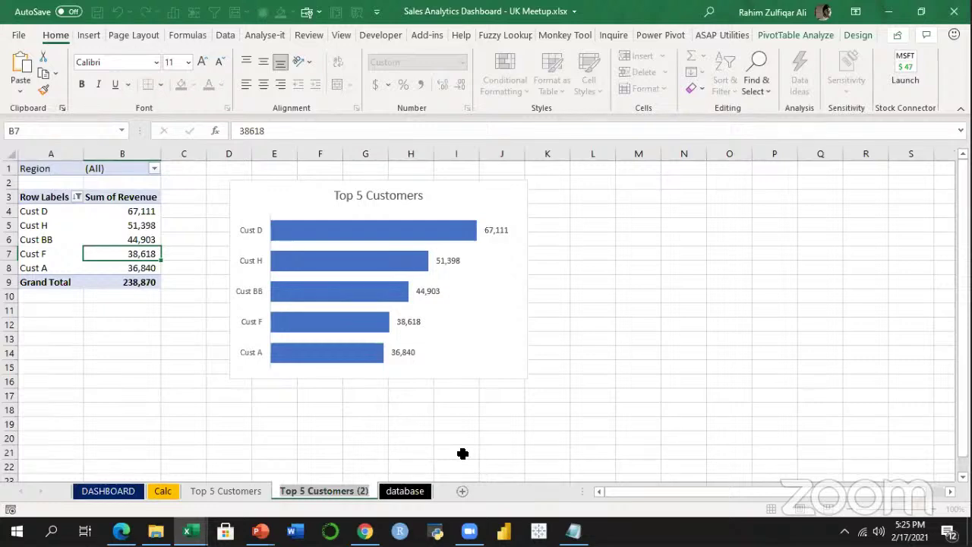
type("Sales")
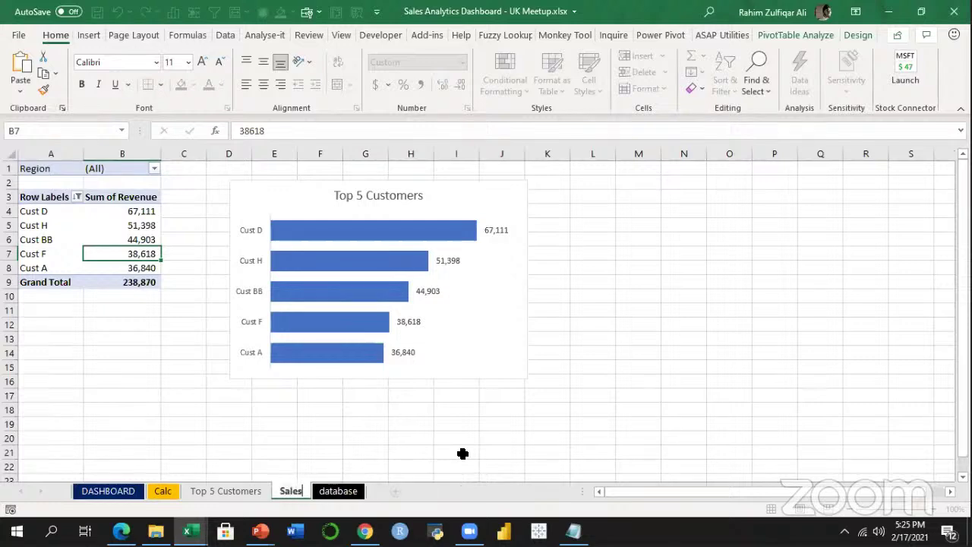
type(" by R")
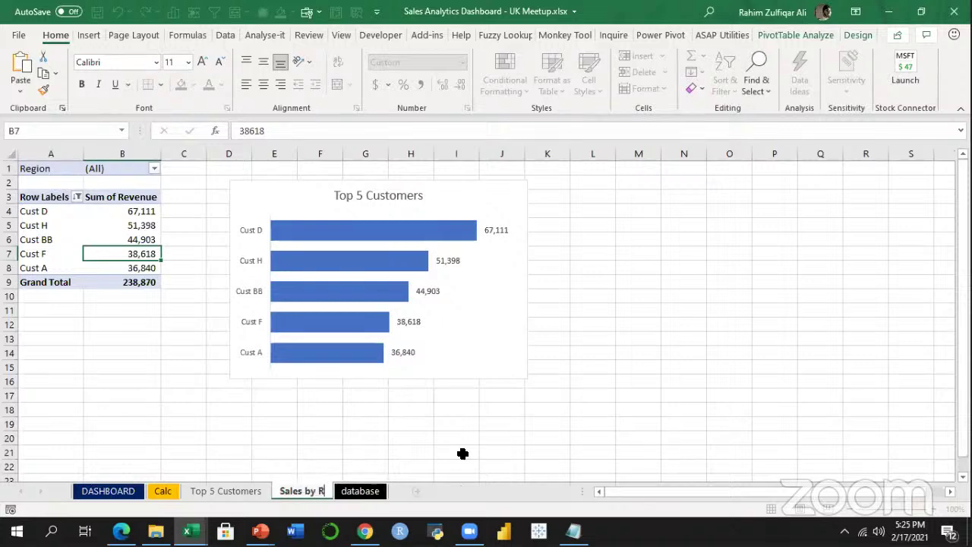
type("epresentati")
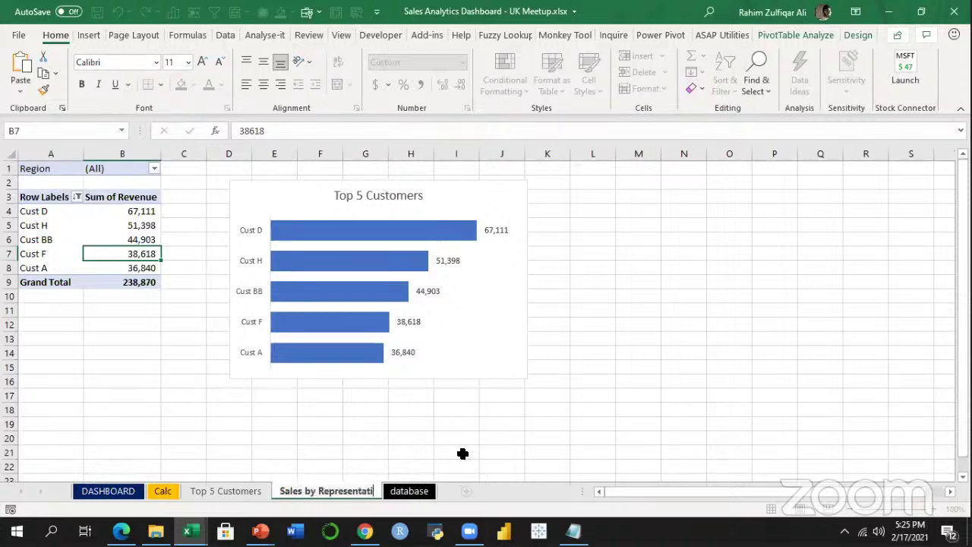
type("ves")
key("Return")
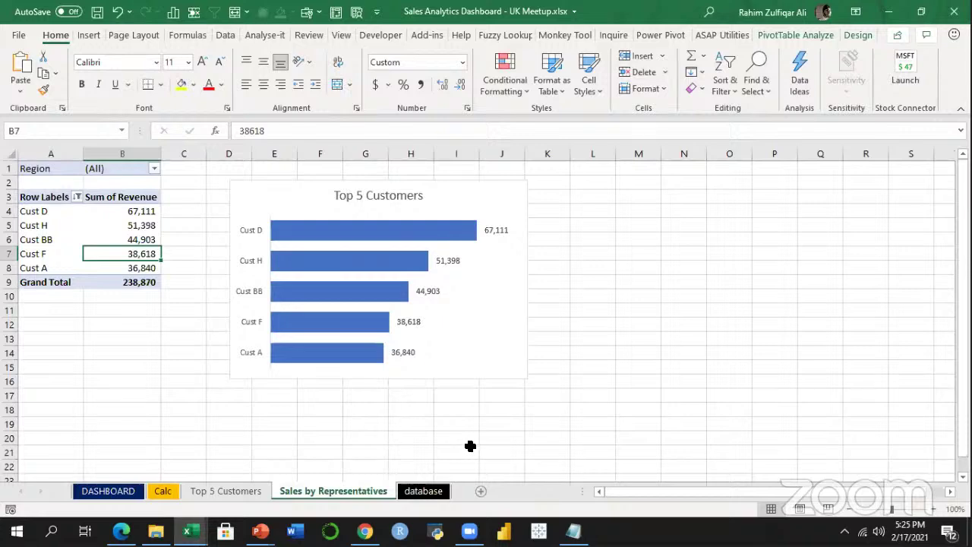
Replace Customer Name with Salesperson in the pivot rows, showing revenue for eight salespeople.
left_click(120, 224)
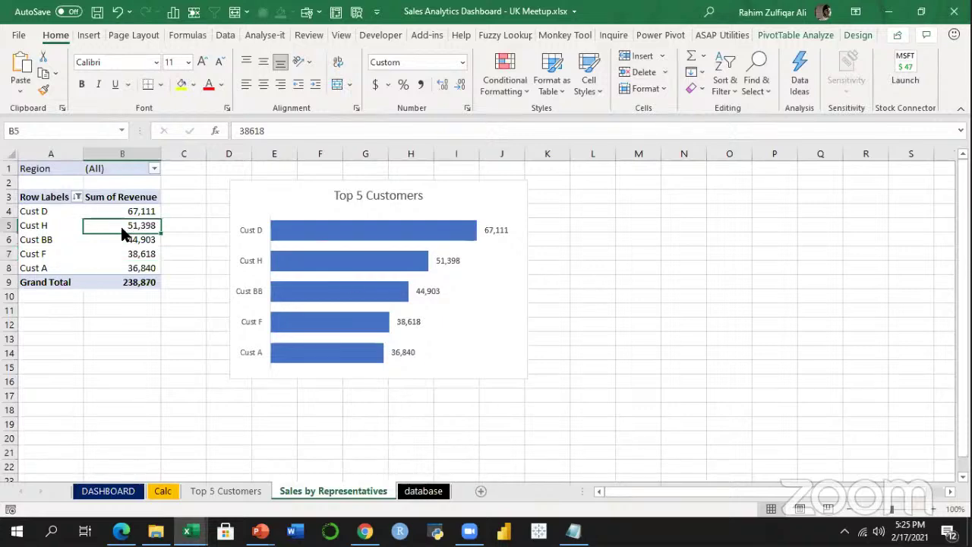
right_click(120, 224)
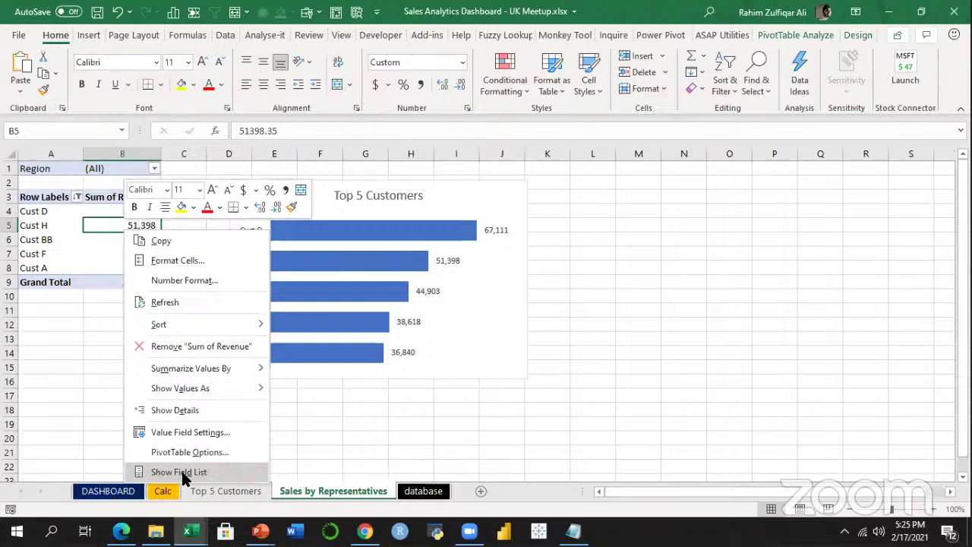
left_click(183, 472)
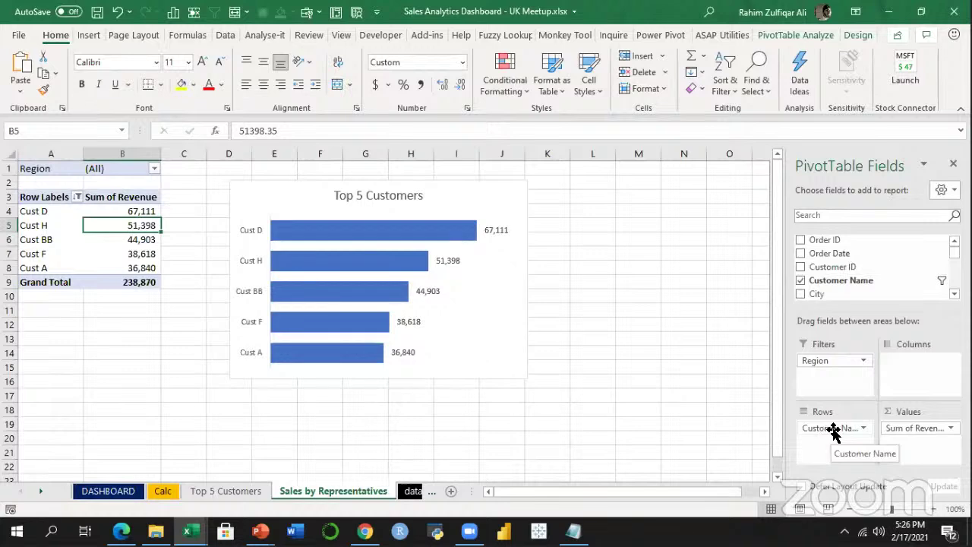
left_click_drag(831, 431, 891, 275)
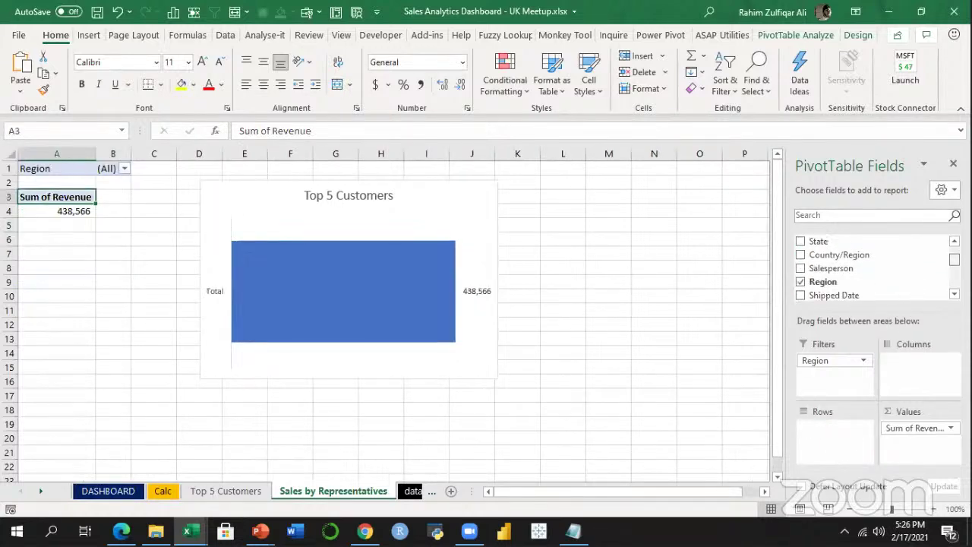
left_click_drag(831, 268, 846, 428)
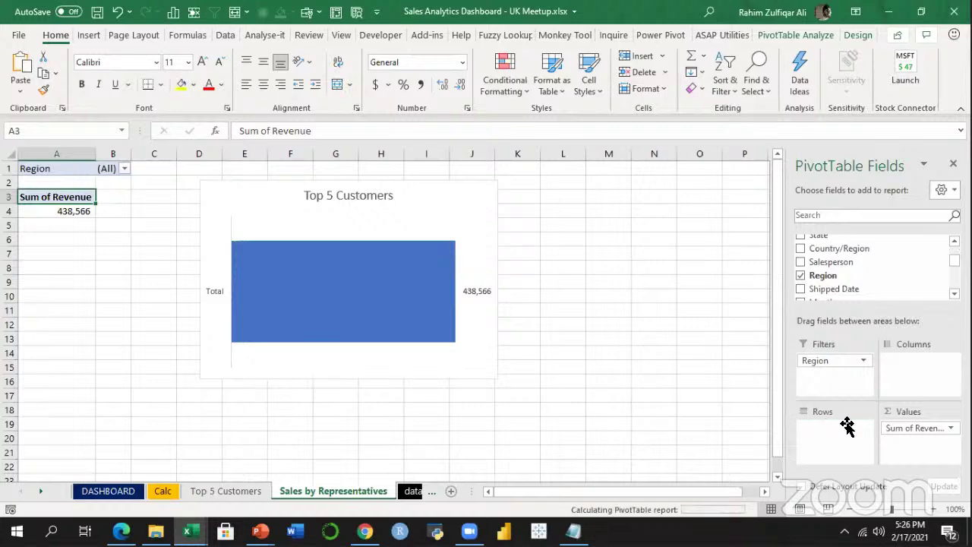
left_click(364, 183)
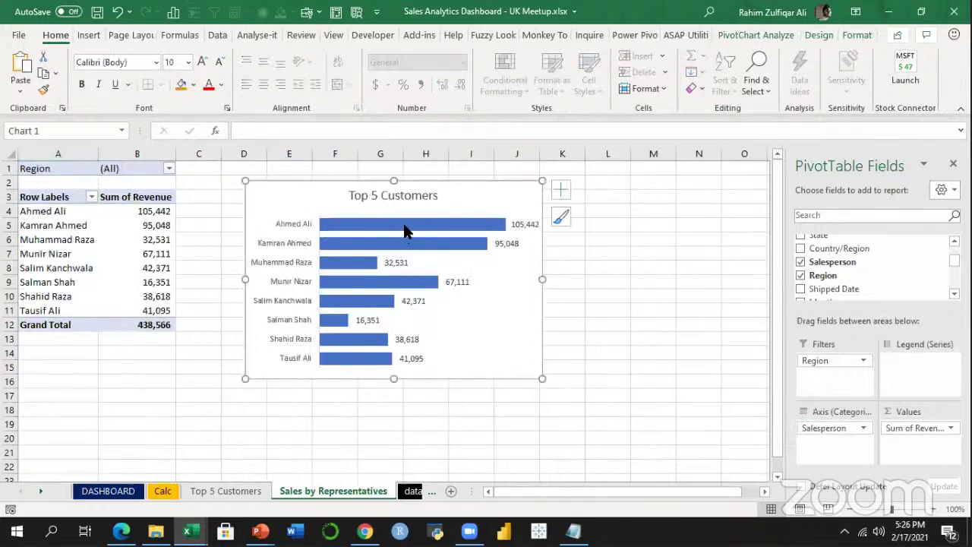
mouse_move(407, 230)
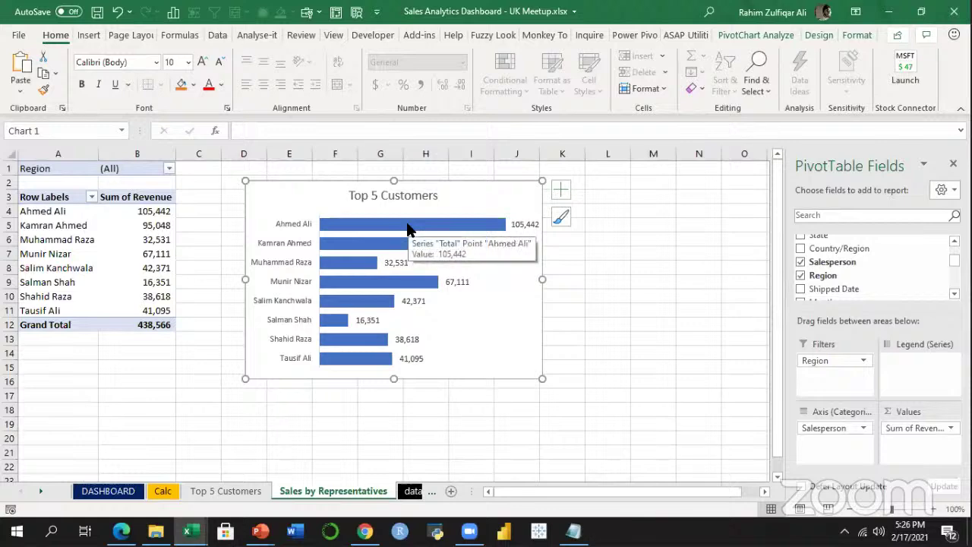
Change the series to a clustered column chart and widen the chart.
right_click(408, 230)
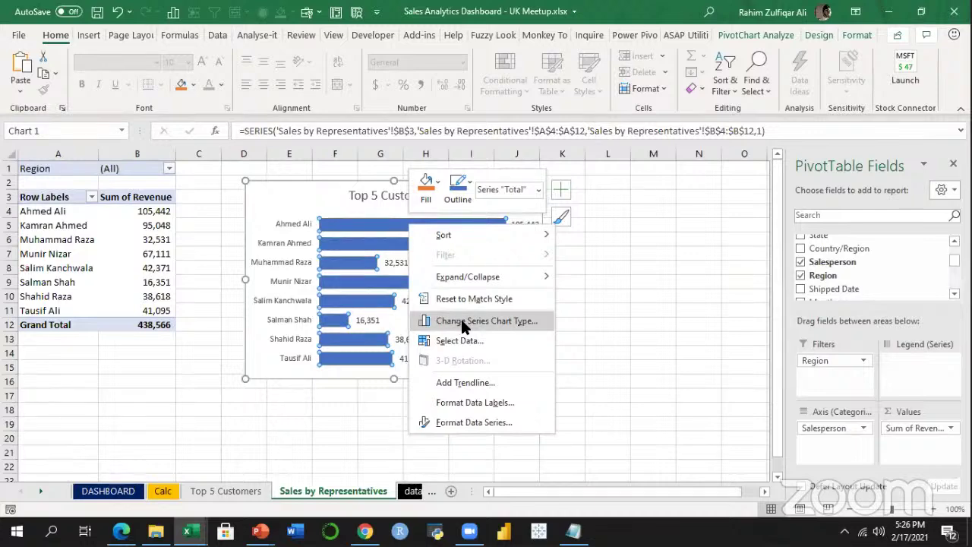
left_click(529, 327)
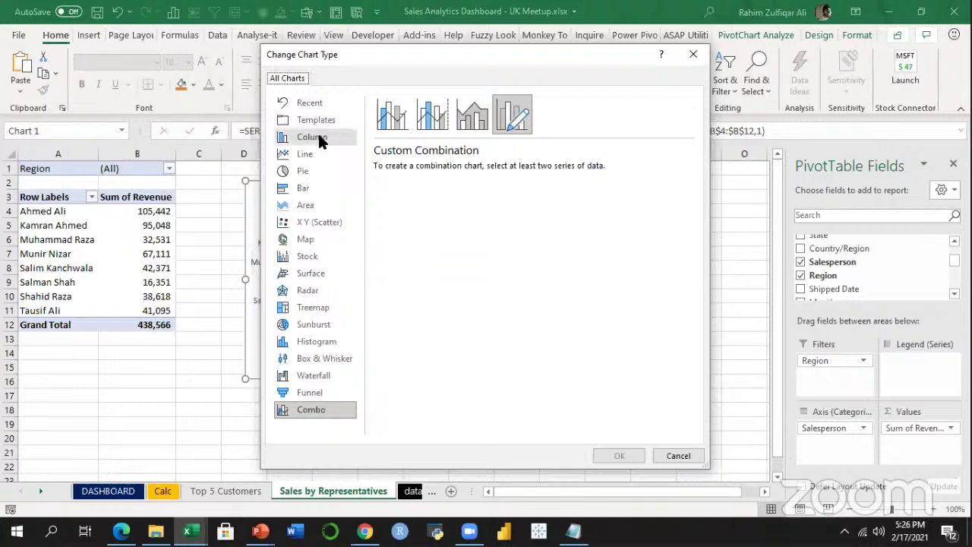
left_click(320, 137)
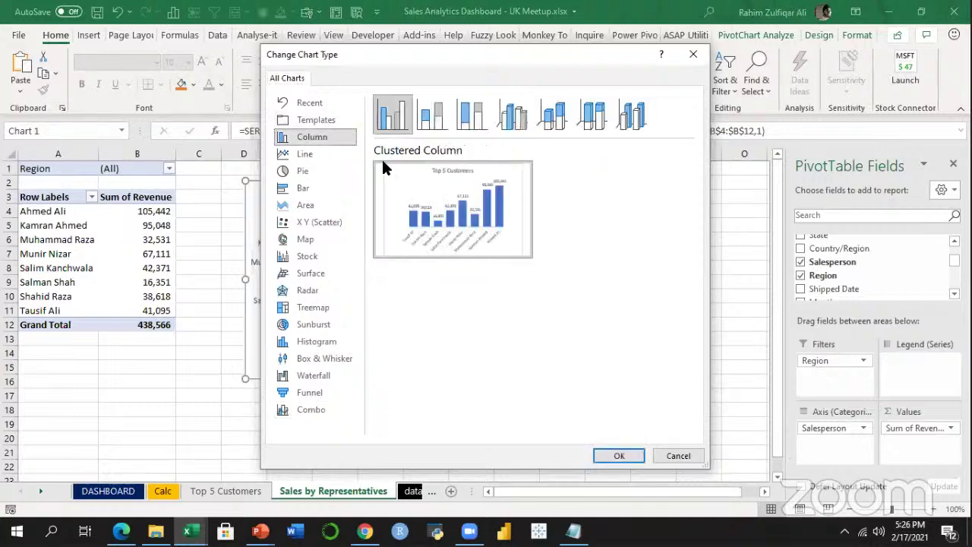
left_click(617, 455)
left_click_drag(544, 381, 635, 382)
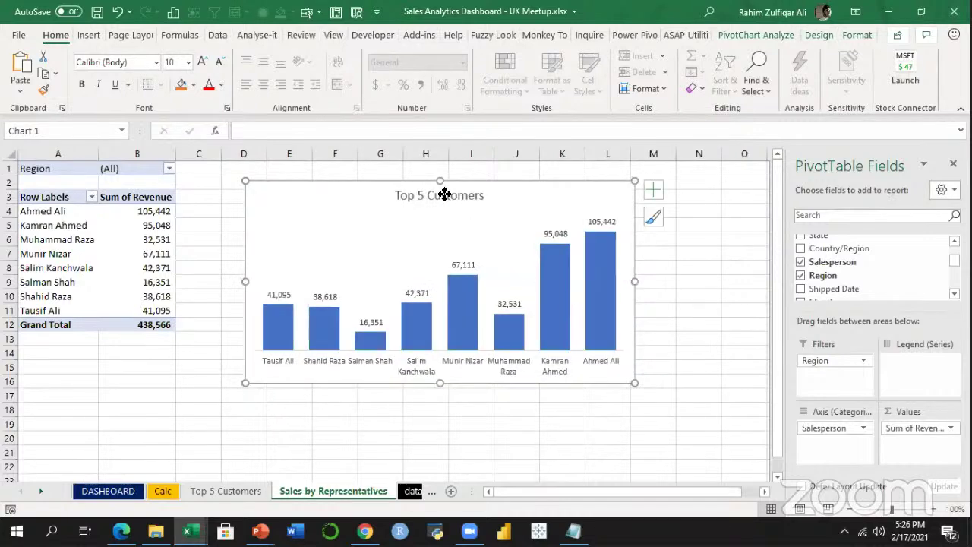
Retitle the chart 'Sales by Representatives'.
double_click(471, 194)
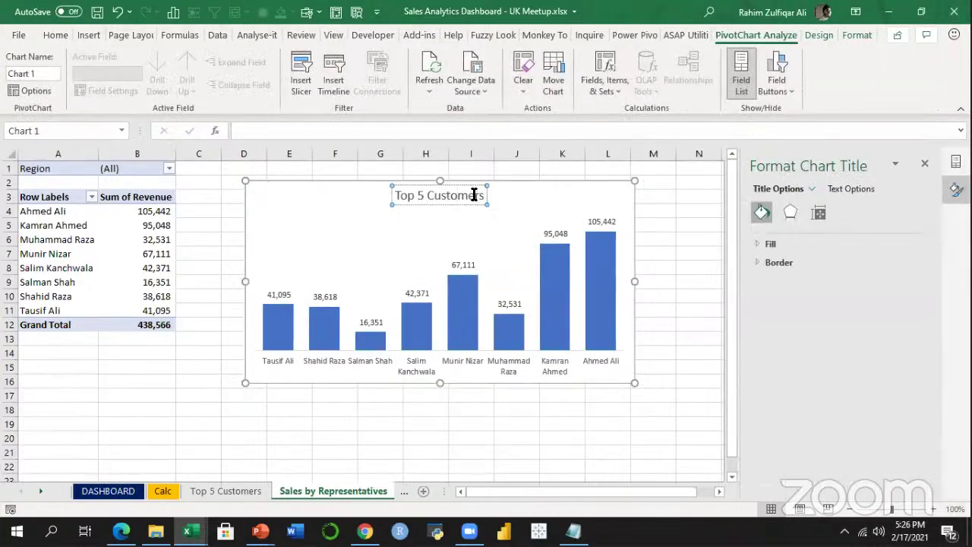
triple_click(472, 195)
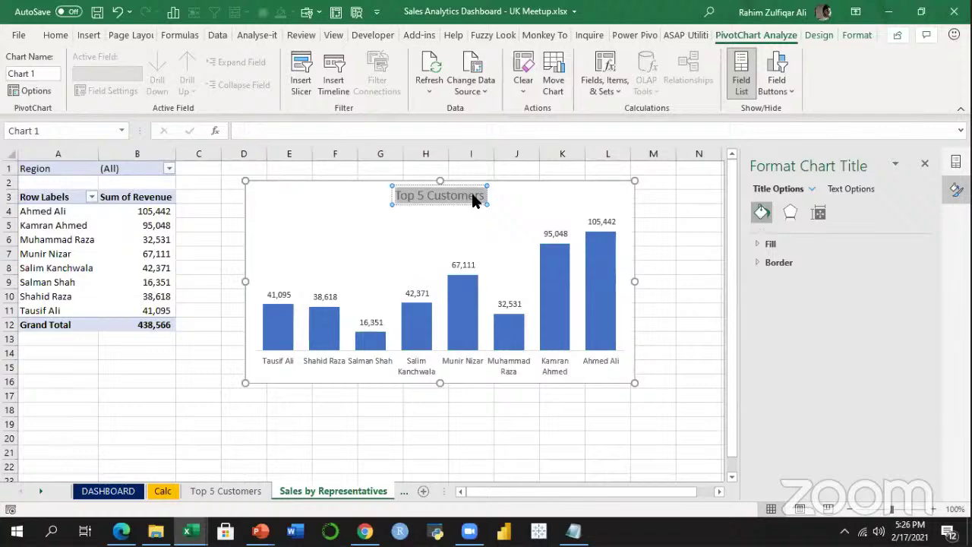
type("Sales")
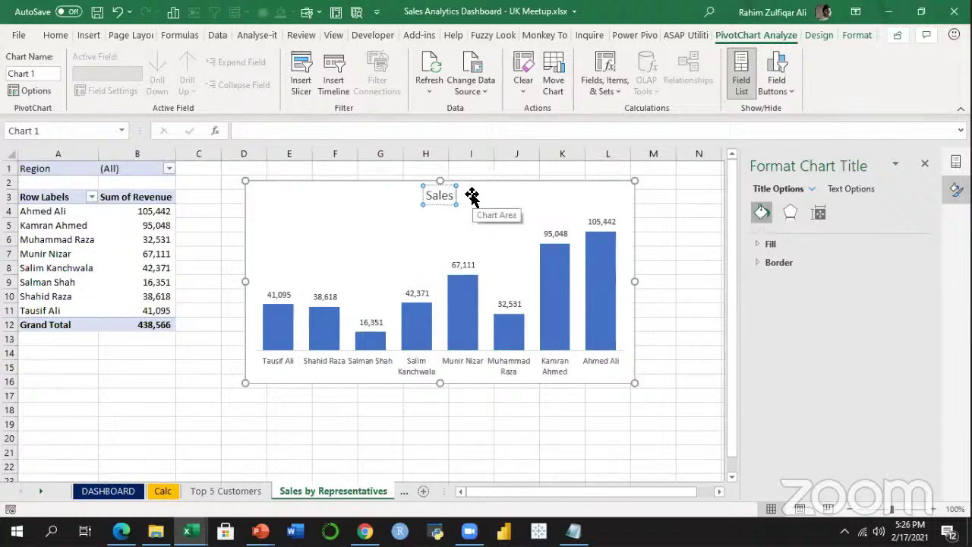
type(" by Represen")
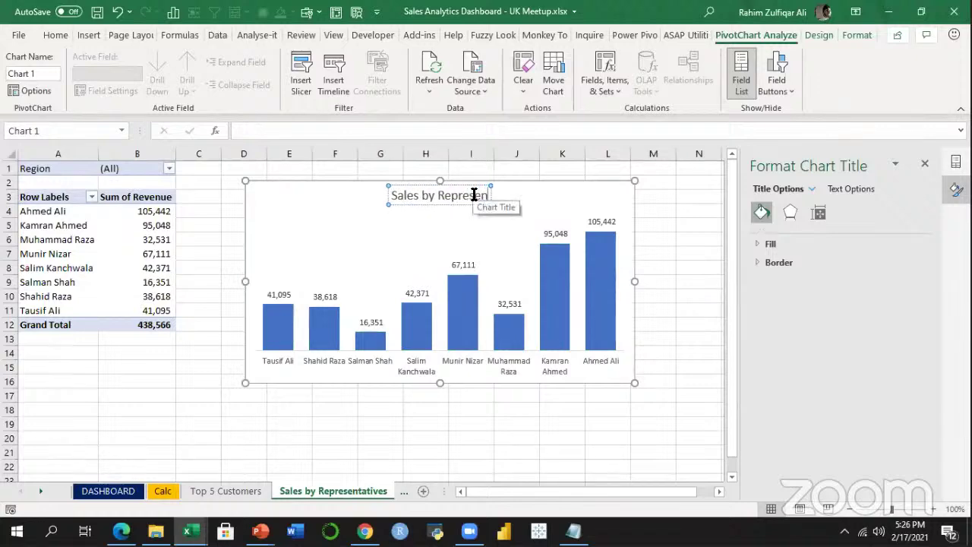
type("tatives")
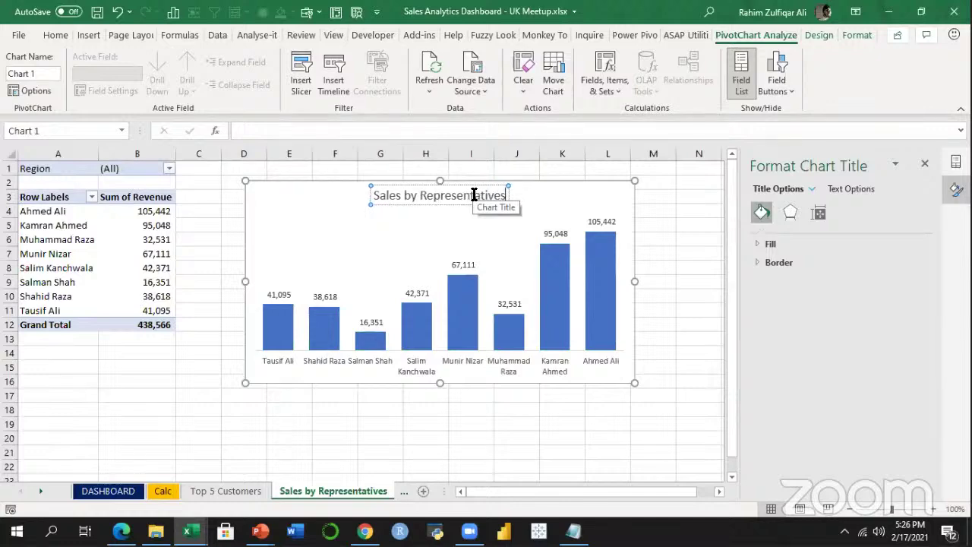
left_click(556, 186)
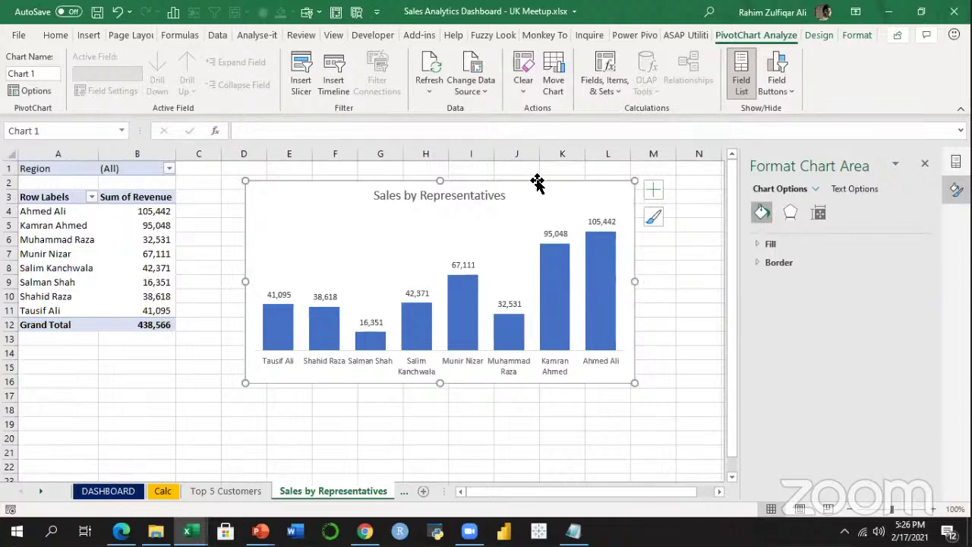
Paste the Sales by Representatives chart beside Top 5 Customers on DASHBOARD, then return to its sheet.
left_click(90, 494)
left_click(448, 363)
key("ctrl+v")
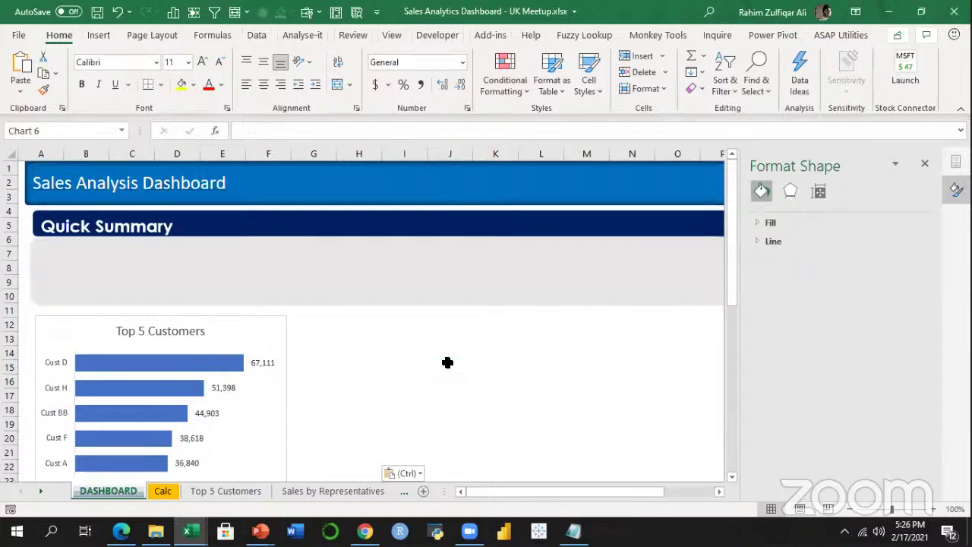
left_click_drag(463, 365, 362, 324)
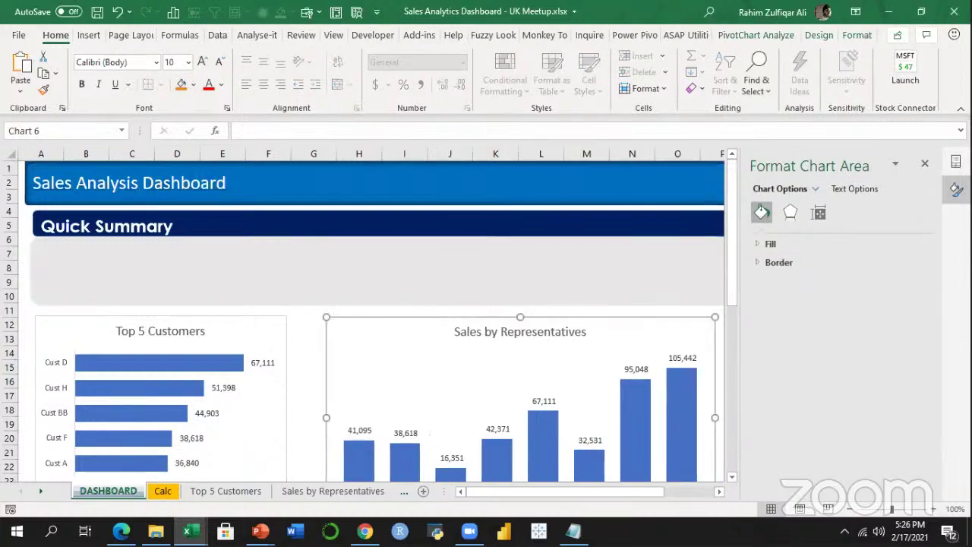
left_click(924, 163)
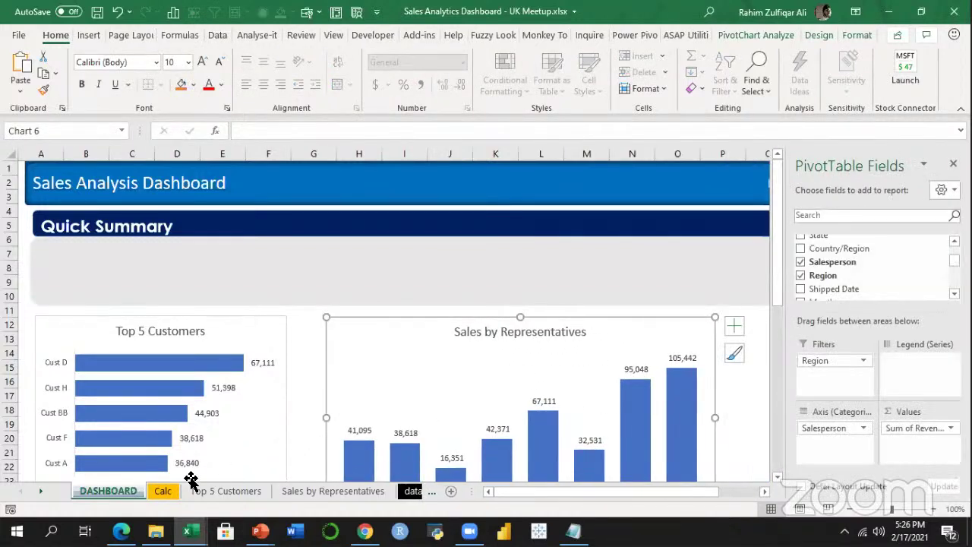
left_click(341, 492)
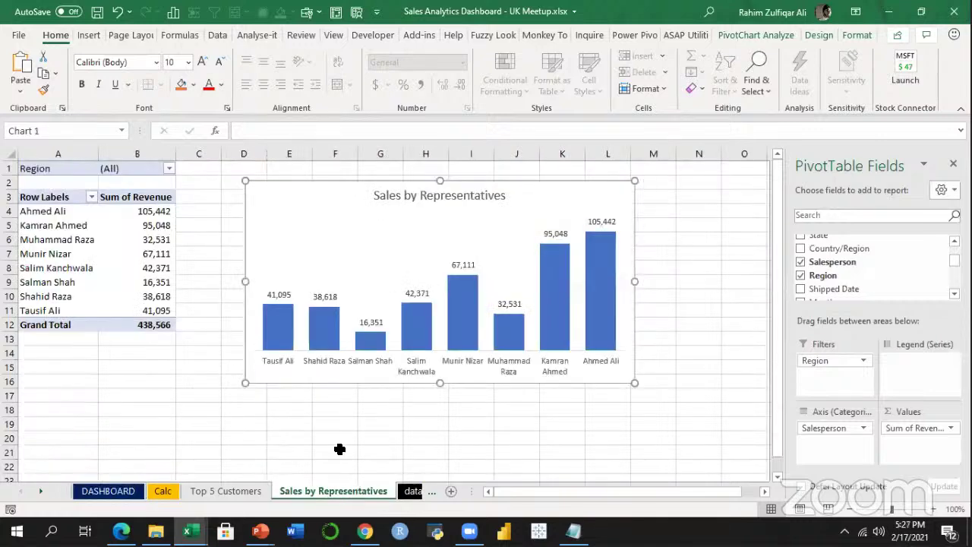
left_click(340, 449)
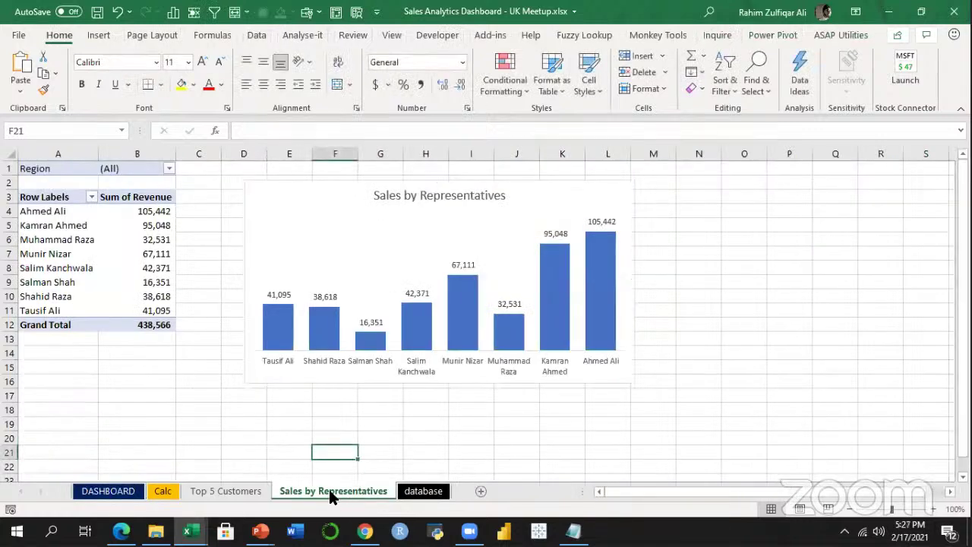
Duplicate the Sales by Representatives sheet and rename the copy 'Payment Type'.
left_click_drag(329, 489, 397, 486)
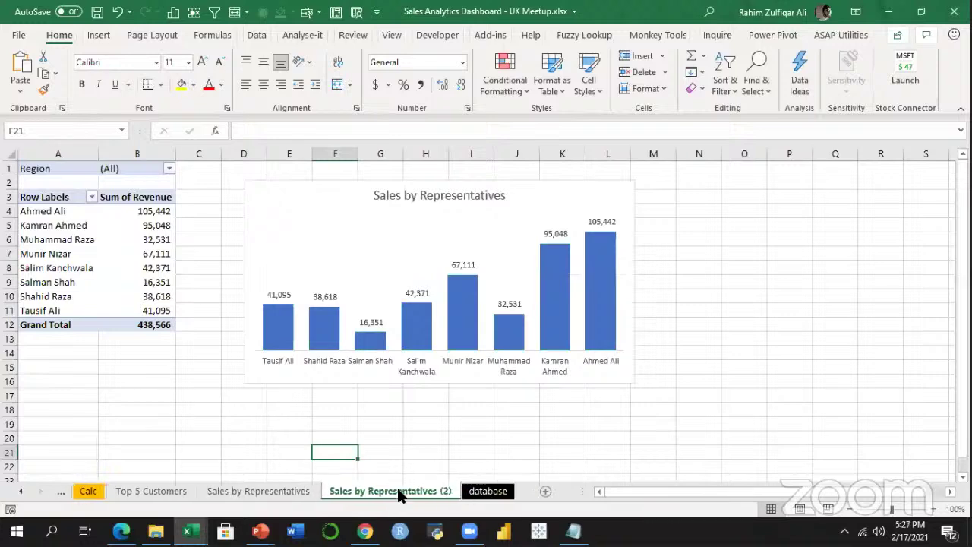
double_click(395, 490)
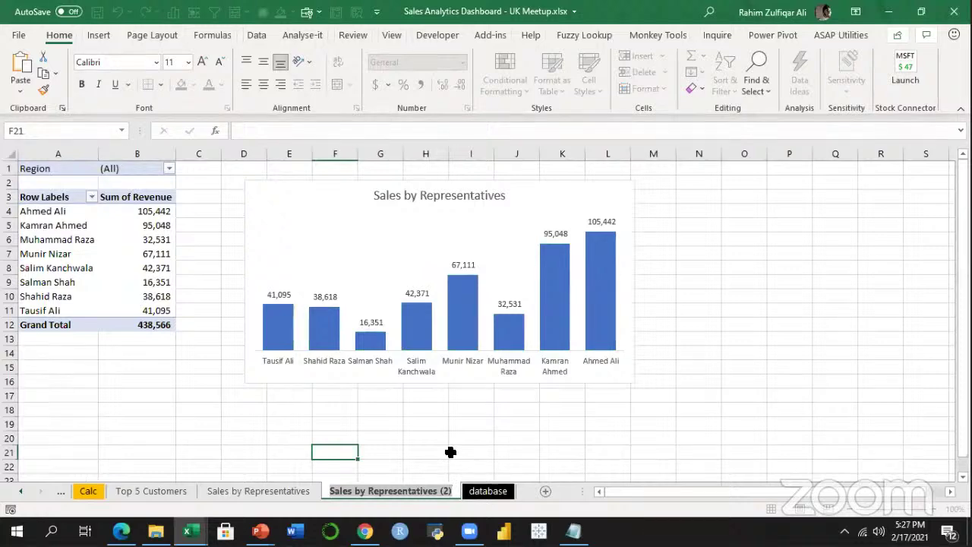
type("Payment")
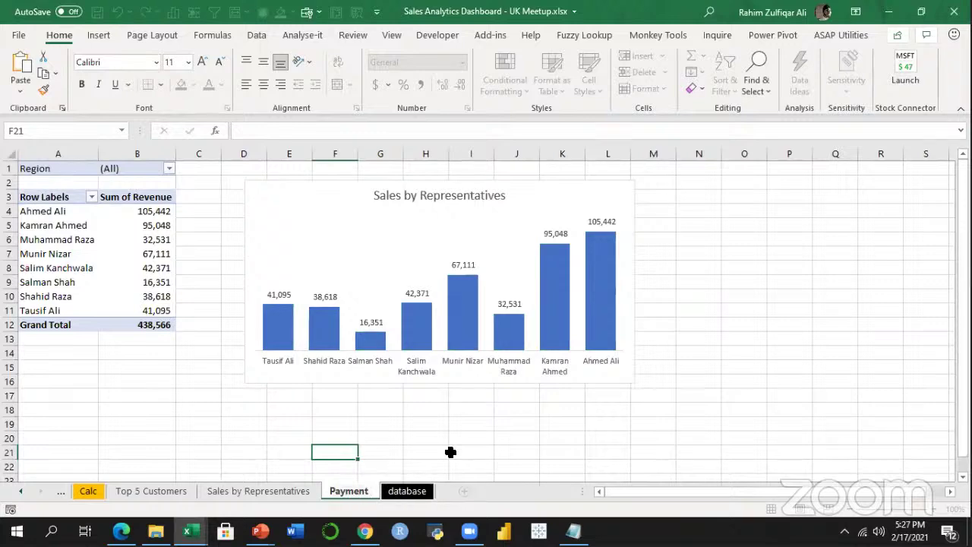
type(" Type")
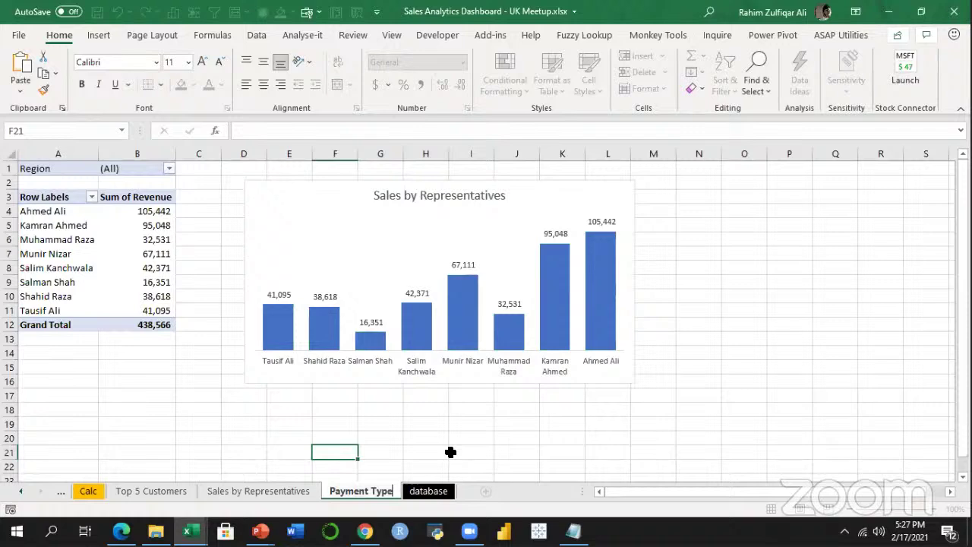
key("Return")
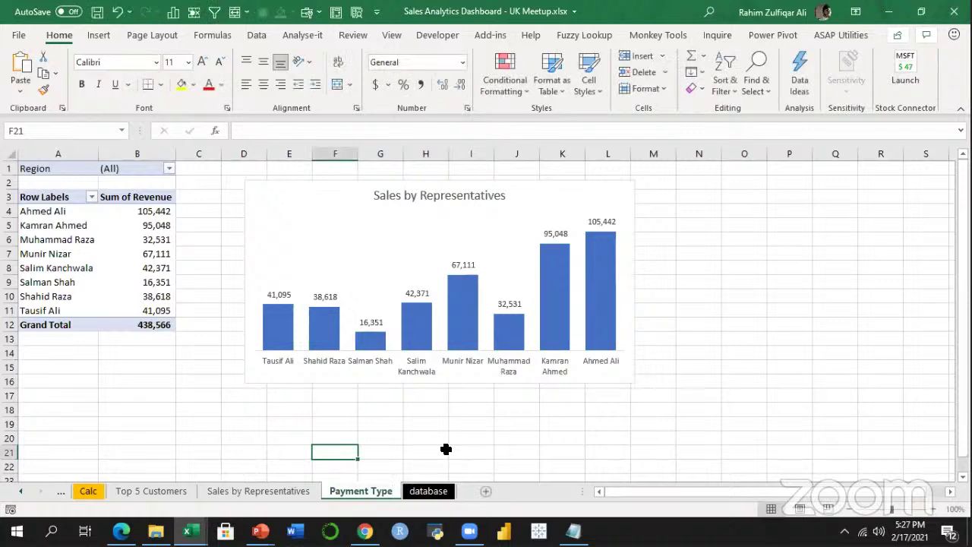
Swap Salesperson for Payment Type in the pivot rows, giving Credit Card, Check and Cash totals.
right_click(159, 252)
left_click(236, 489)
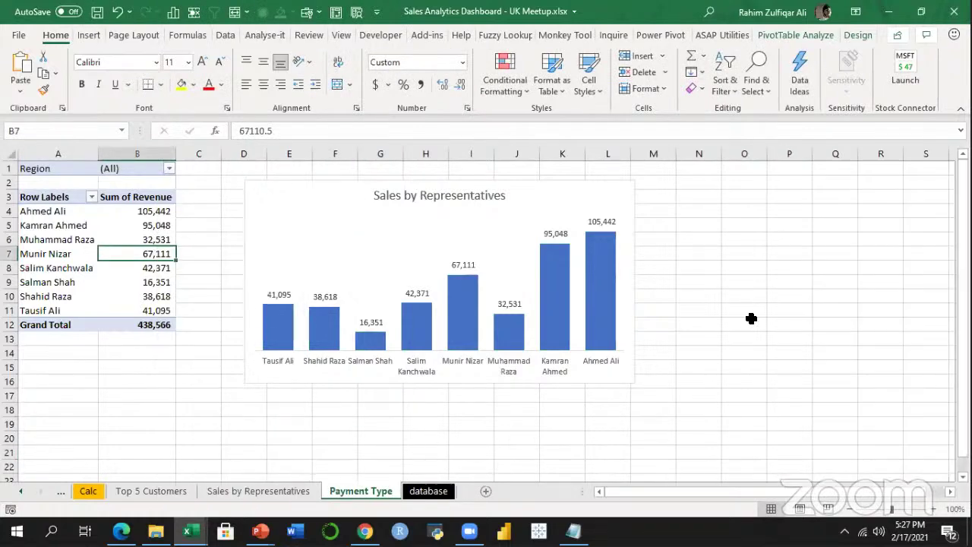
right_click(164, 237)
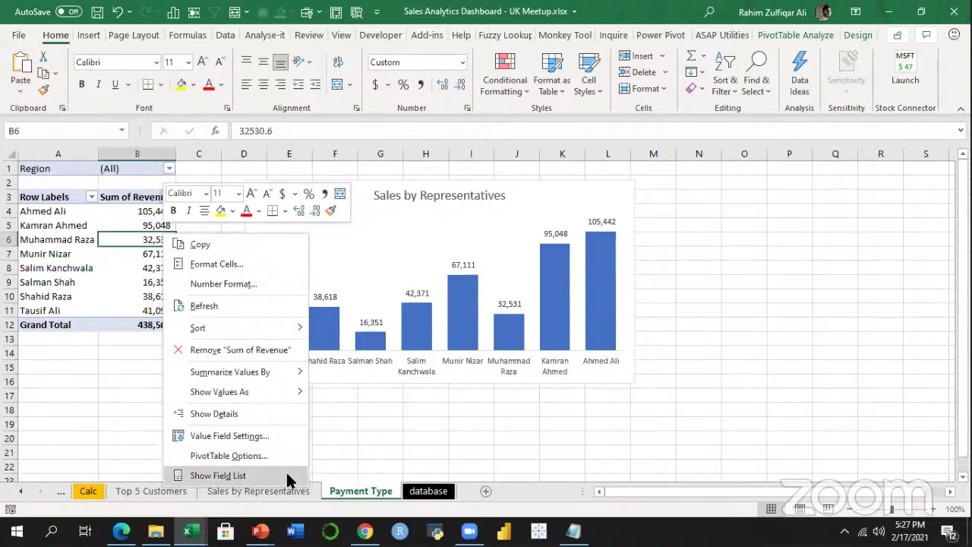
left_click(289, 475)
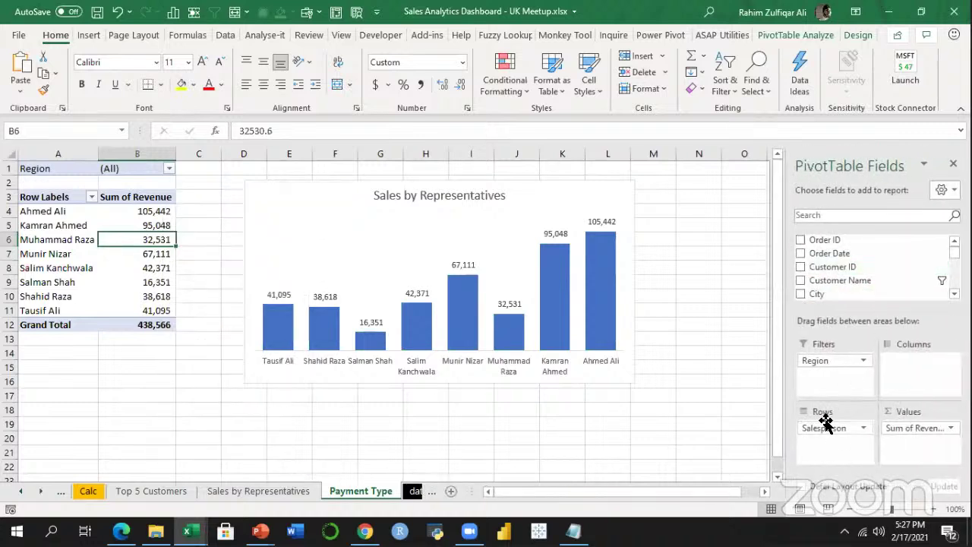
left_click_drag(827, 428, 890, 252)
scroll(873, 266, "down", 8)
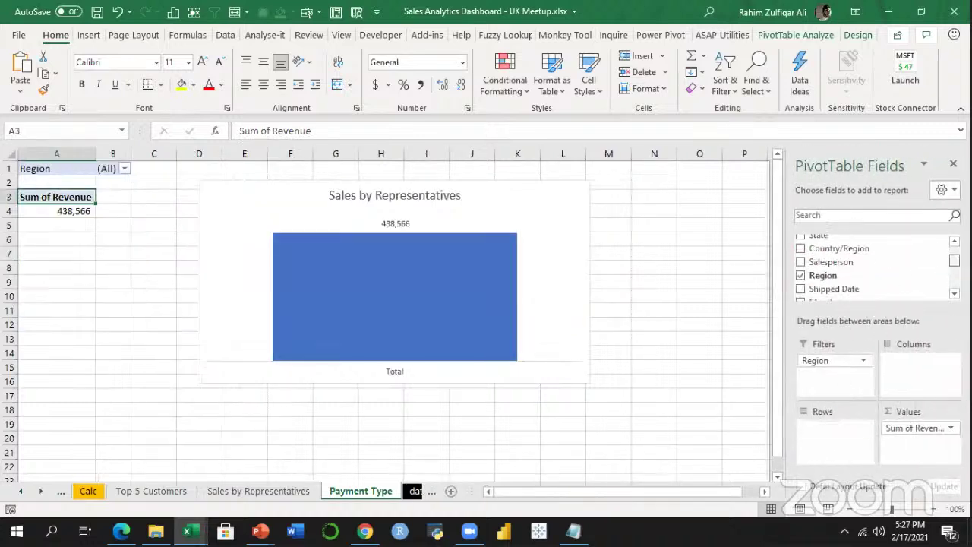
scroll(874, 266, "down", 5)
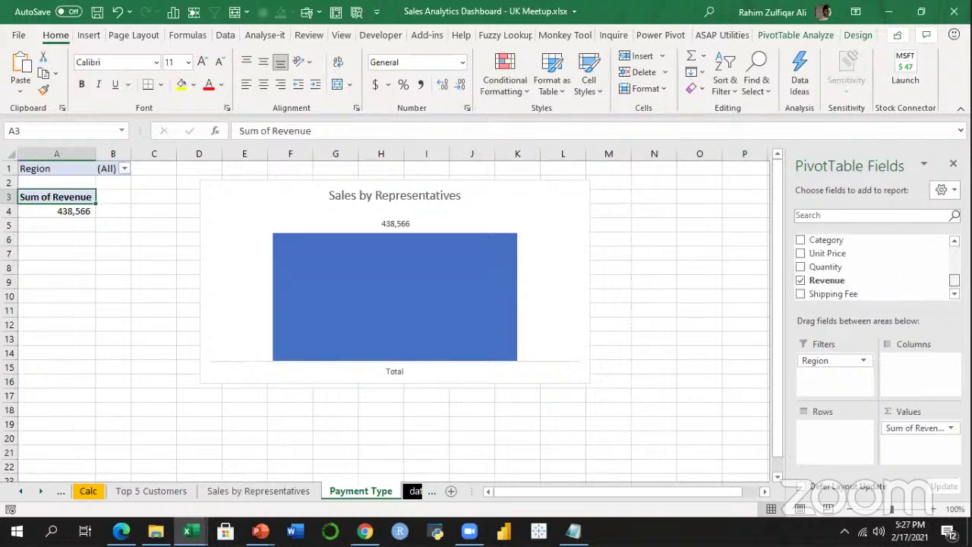
scroll(874, 266, "up", 3)
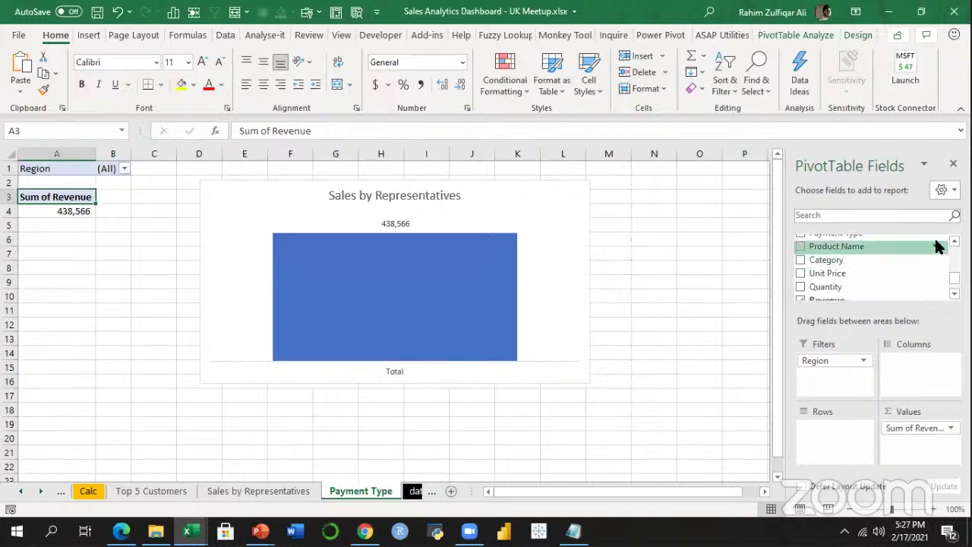
scroll(873, 262, "up", 2)
left_click_drag(868, 260, 857, 449)
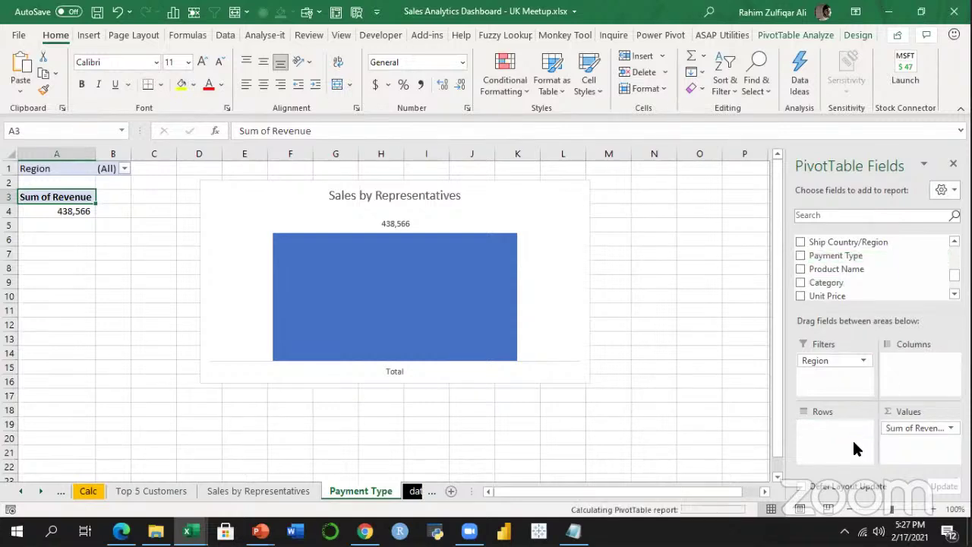
left_click(414, 191)
Change the chart type to a Pie > Doughnut chart.
left_click(524, 191)
right_click(428, 304)
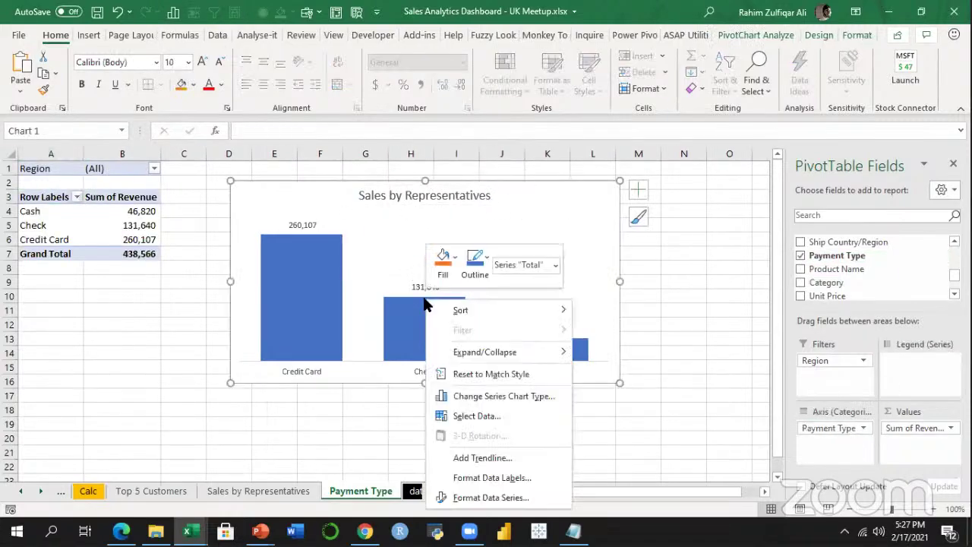
left_click(519, 409)
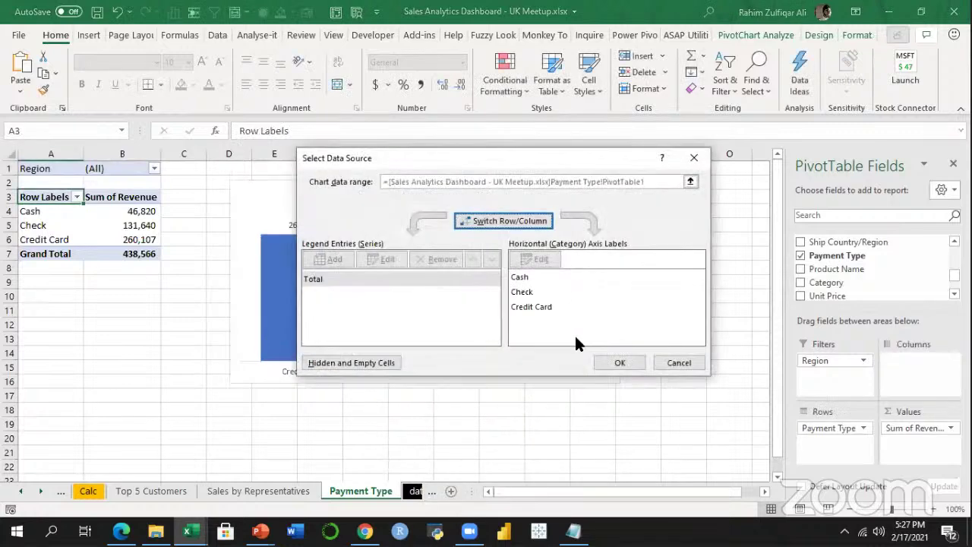
left_click(661, 362)
right_click(477, 248)
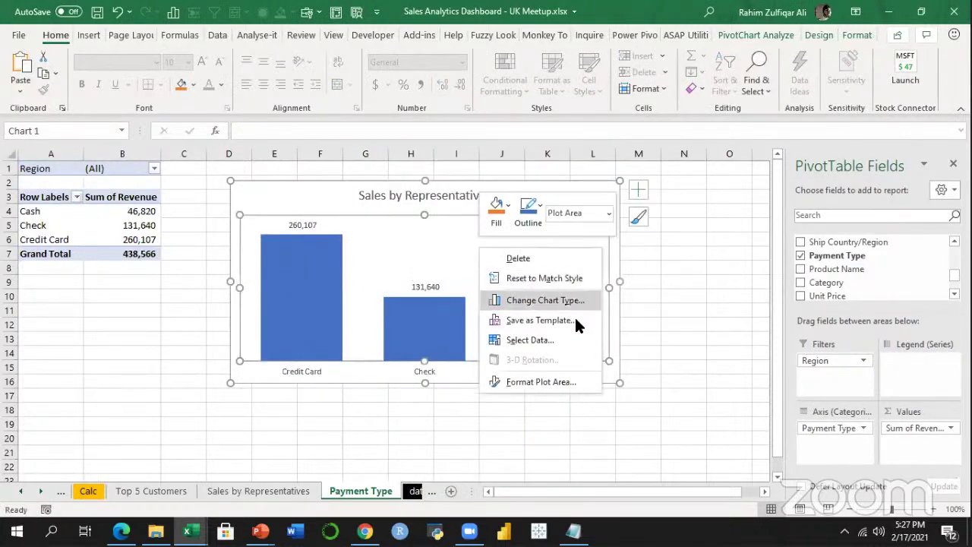
left_click(555, 300)
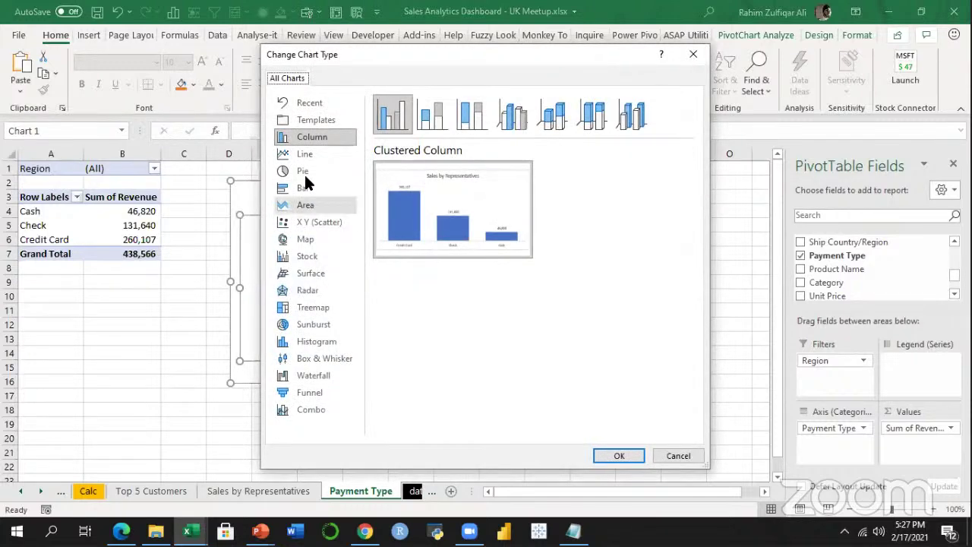
left_click(306, 173)
left_click(552, 114)
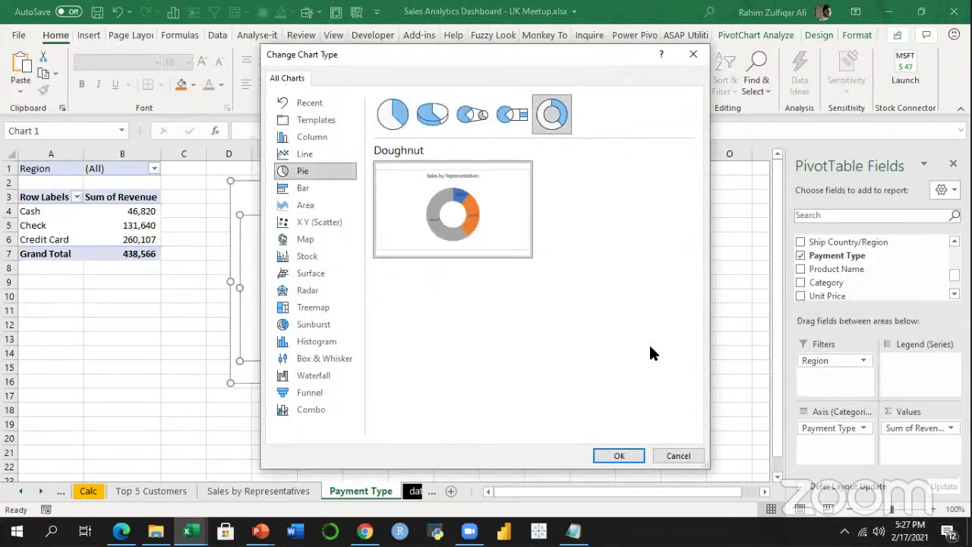
left_click(619, 456)
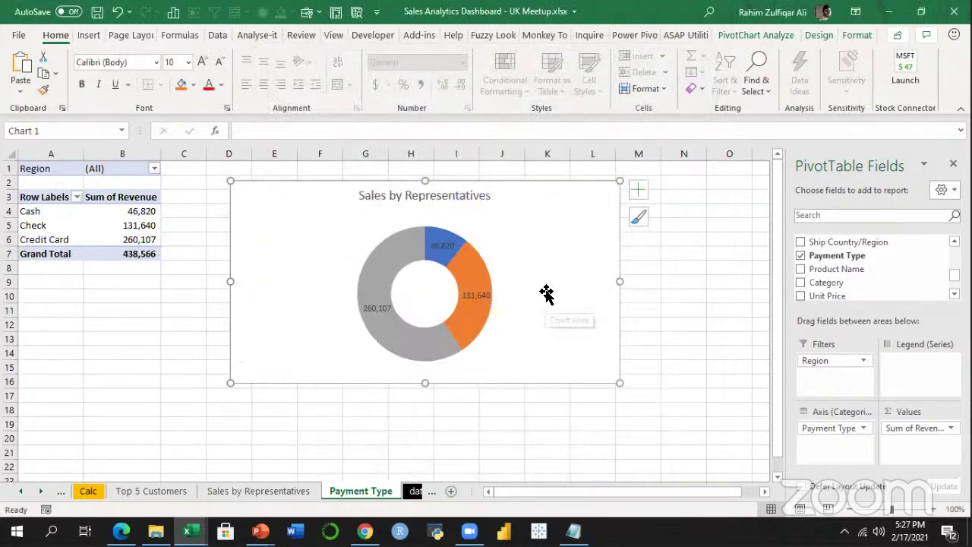
Replace the chart title with 'Payment Type'.
double_click(471, 190)
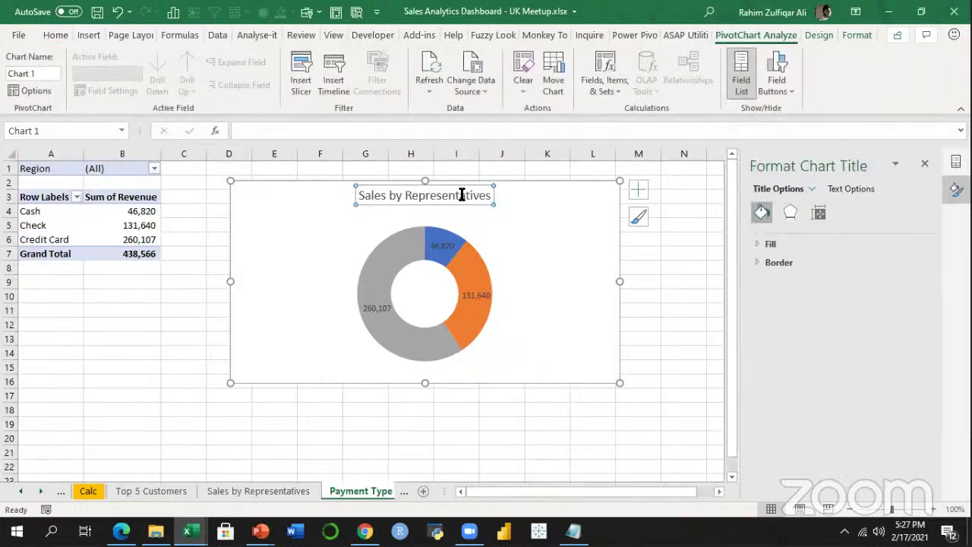
key("ctrl+a")
type("Payment")
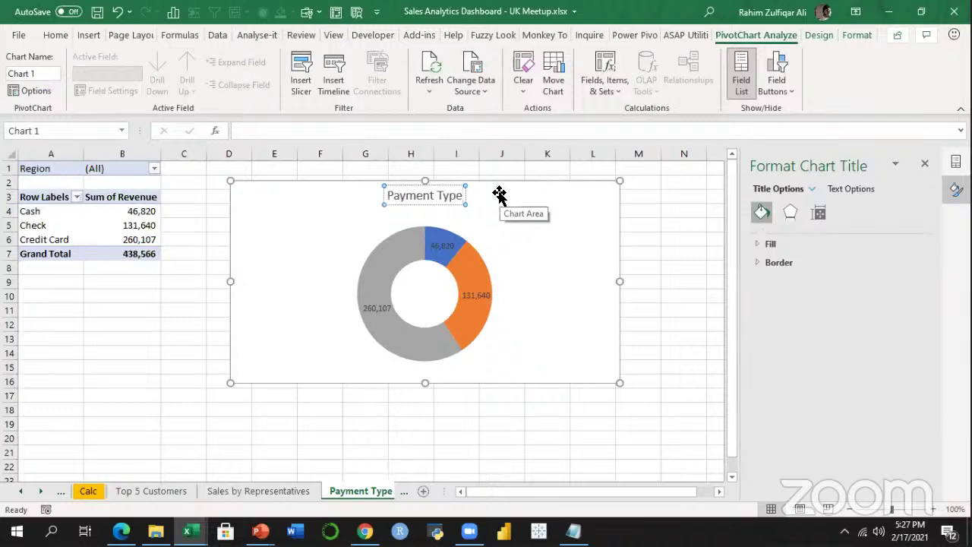
left_click(560, 286)
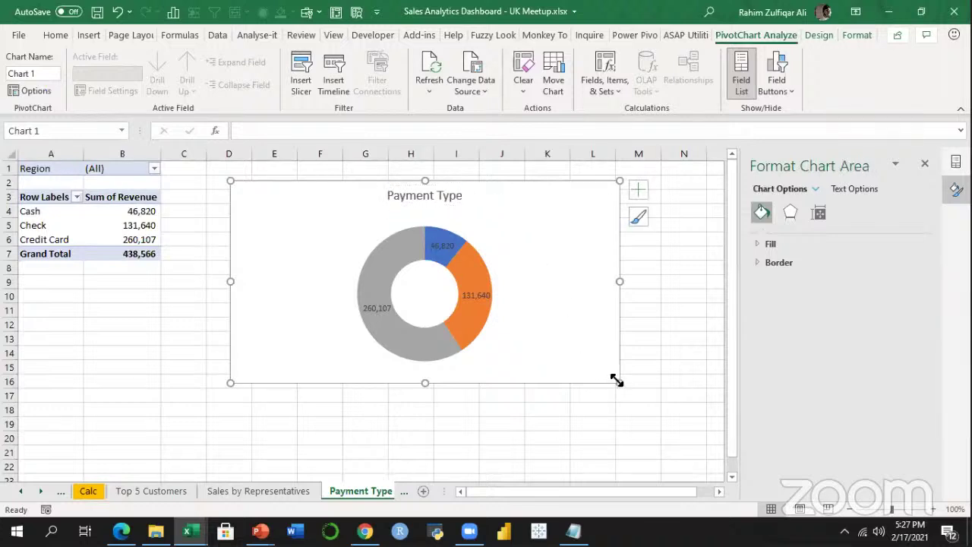
Shrink the doughnut chart and add a legend positioned at the bottom.
left_click_drag(618, 381, 471, 374)
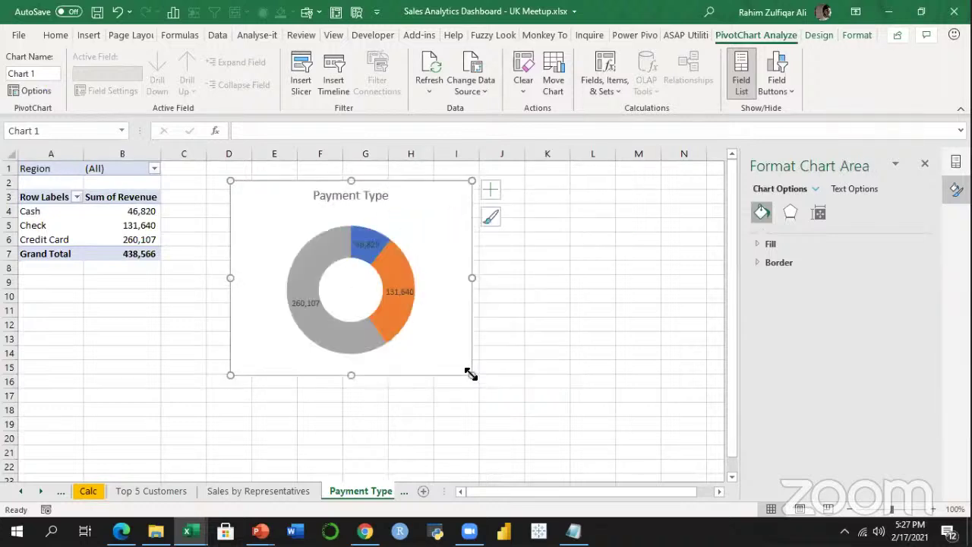
left_click(491, 189)
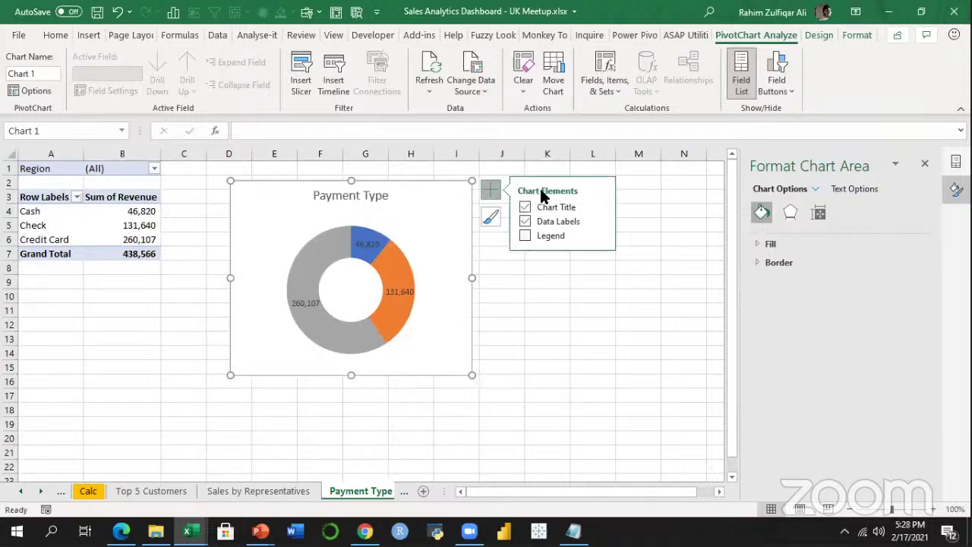
left_click(527, 235)
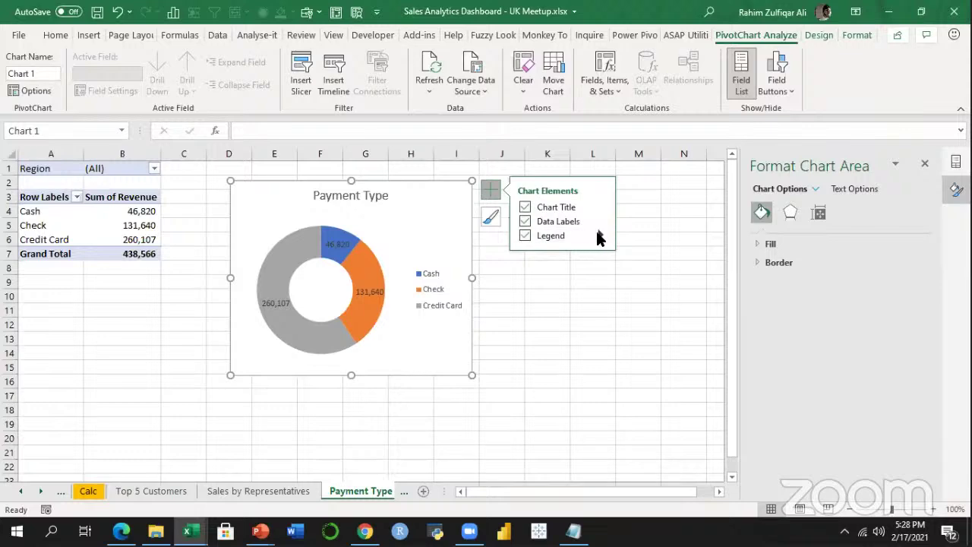
left_click(600, 235)
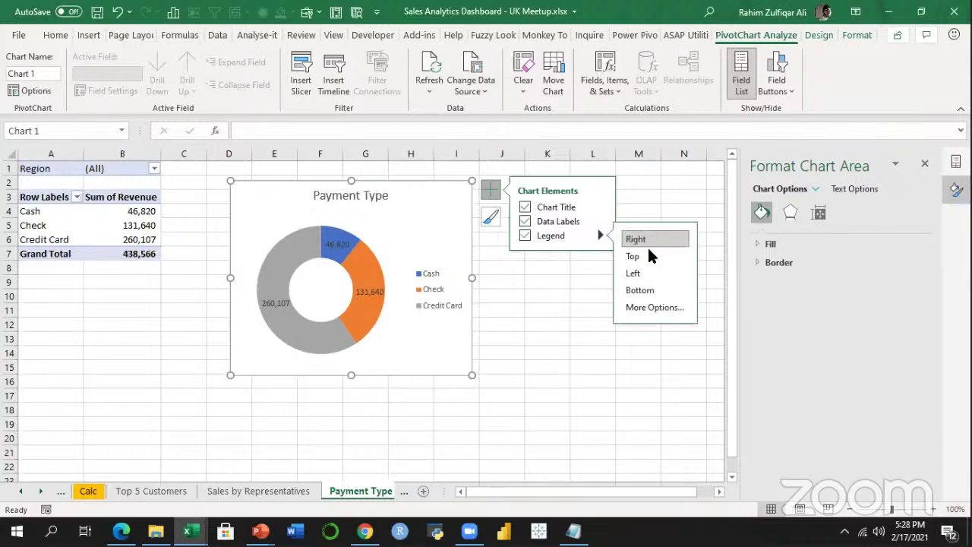
left_click(632, 288)
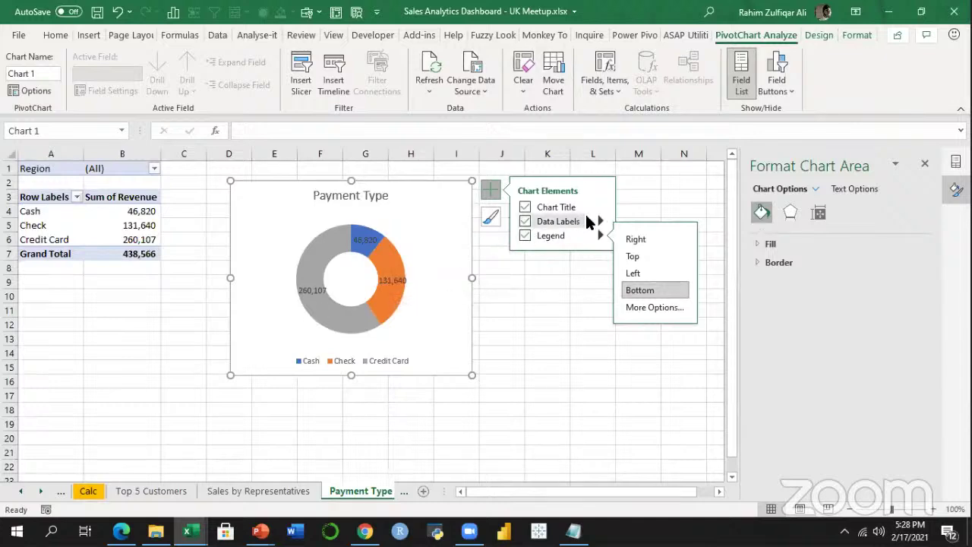
mouse_move(597, 220)
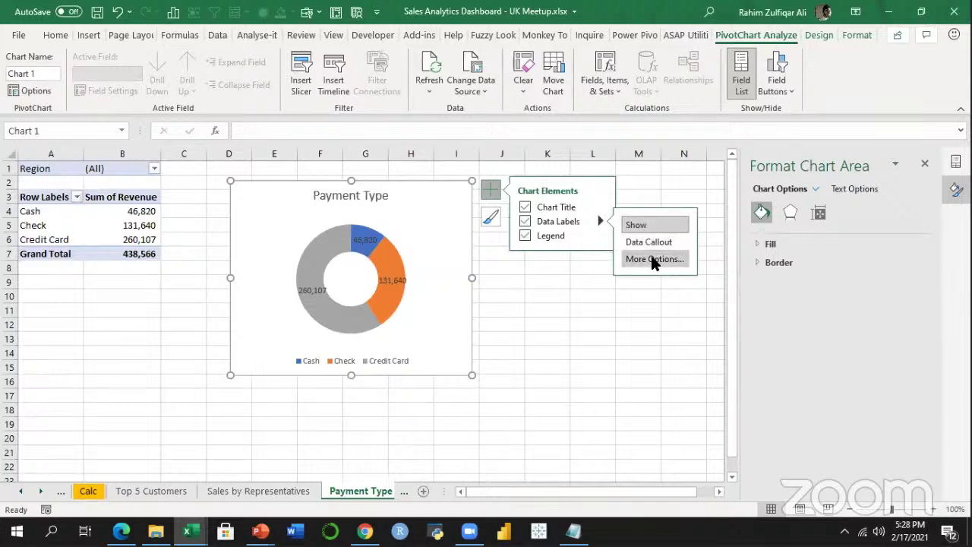
left_click(652, 259)
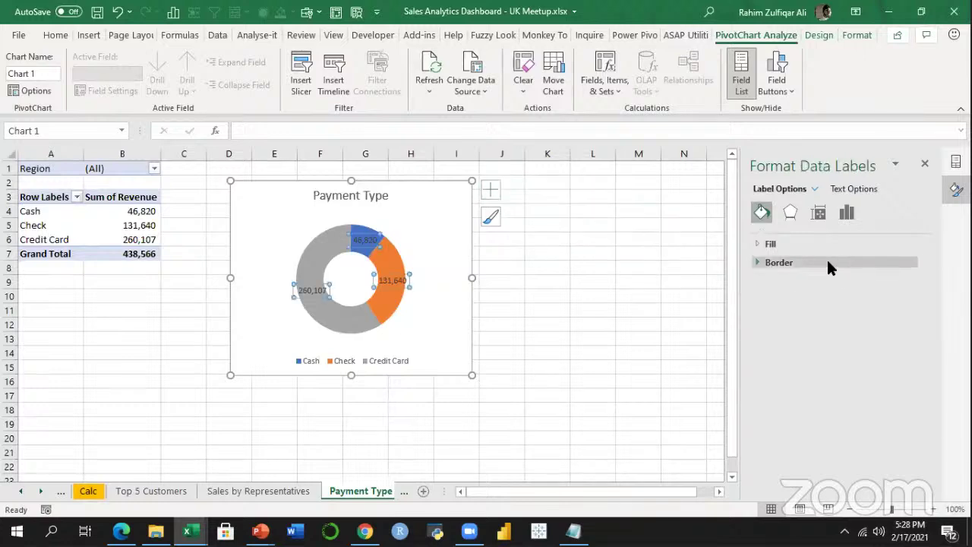
Add percentages to the data labels: Cash 11%, Check 30%, Credit Card 59%.
left_click(835, 190)
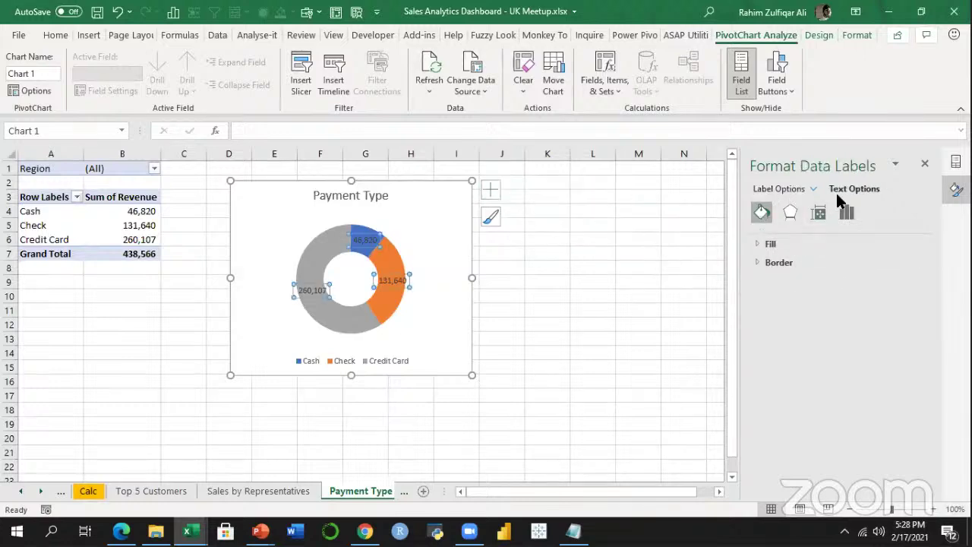
left_click(489, 190)
right_click(368, 241)
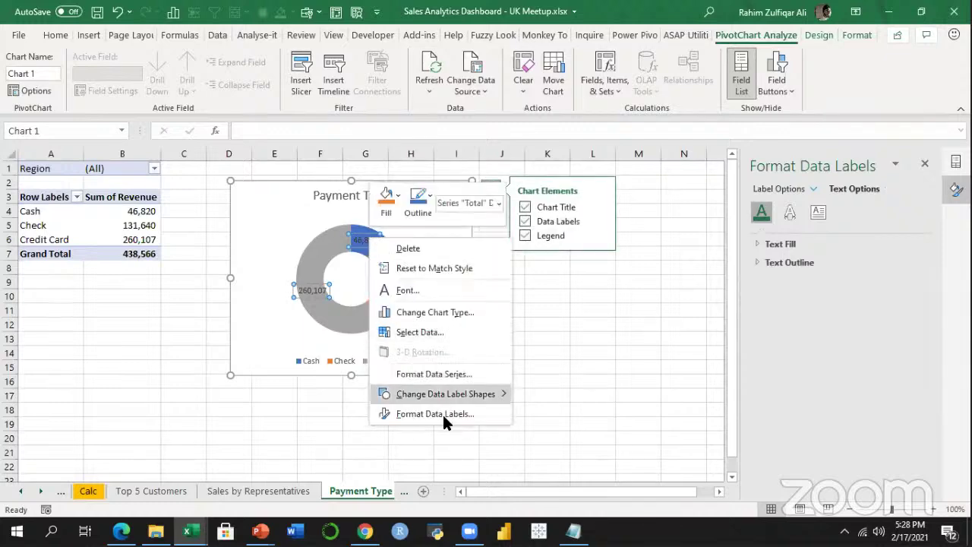
left_click(444, 414)
left_click(778, 346)
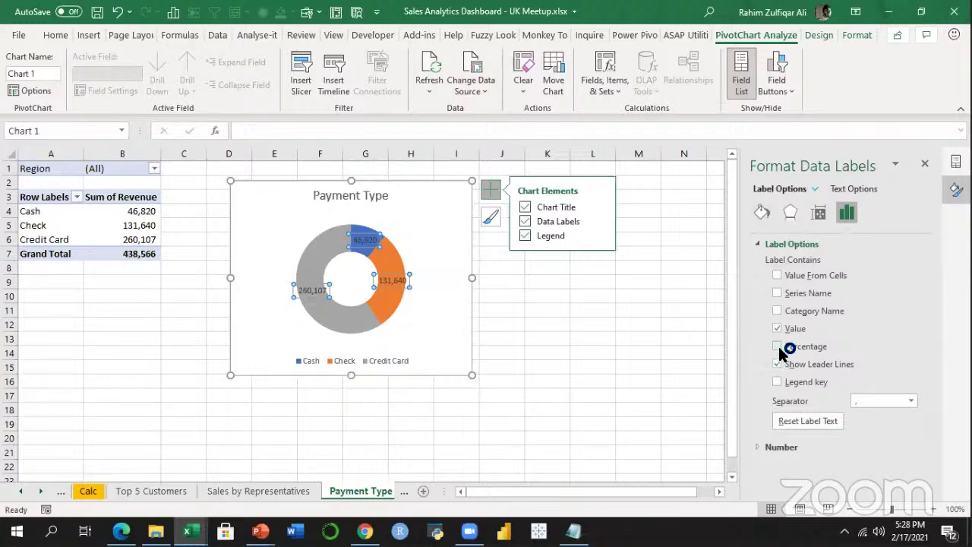
left_click(560, 321)
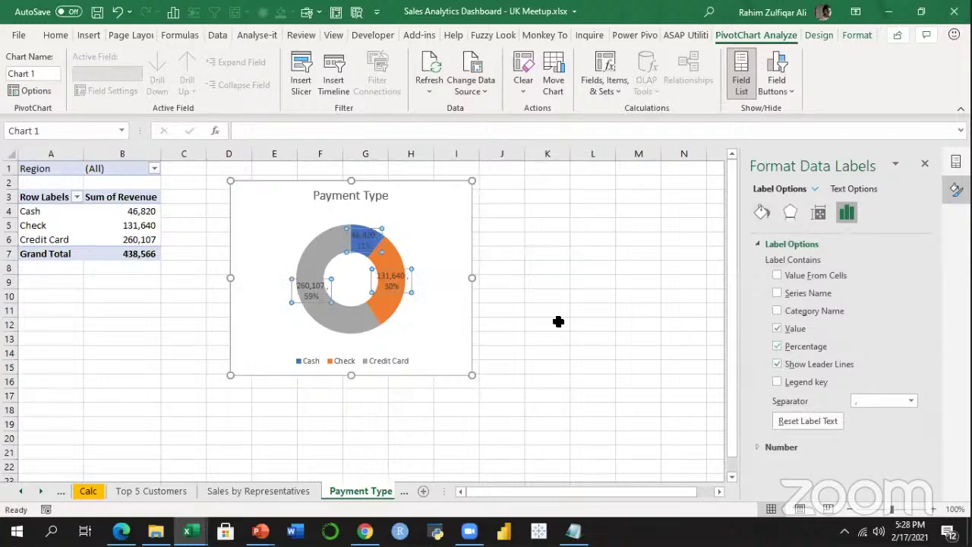
left_click(422, 186)
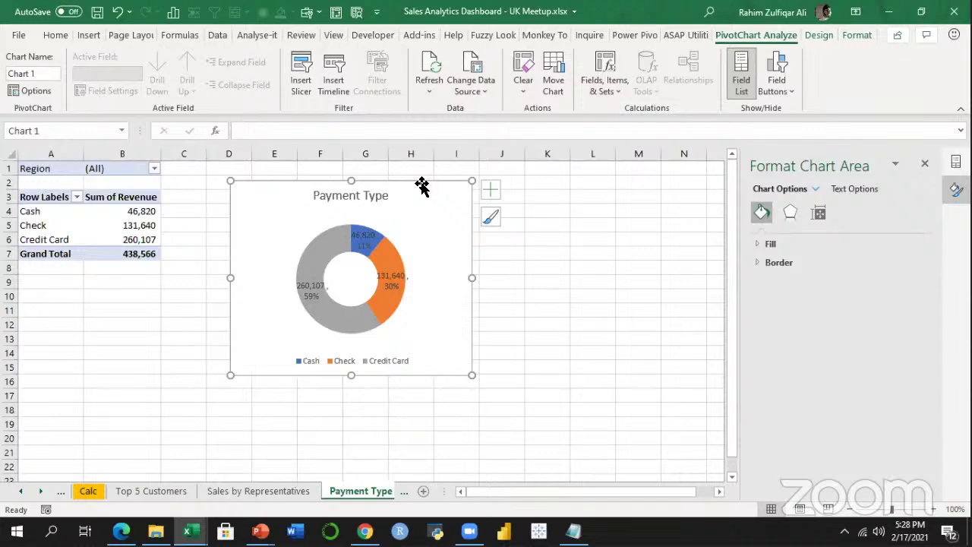
left_click(548, 266)
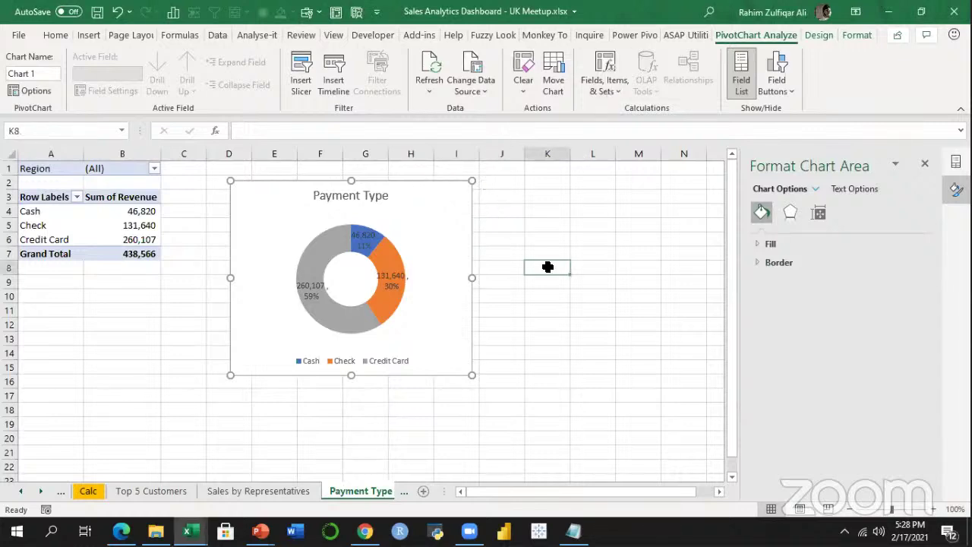
Move the Payment Type doughnut chart right and down, and browse its style and fill options without applying any.
left_click(442, 189)
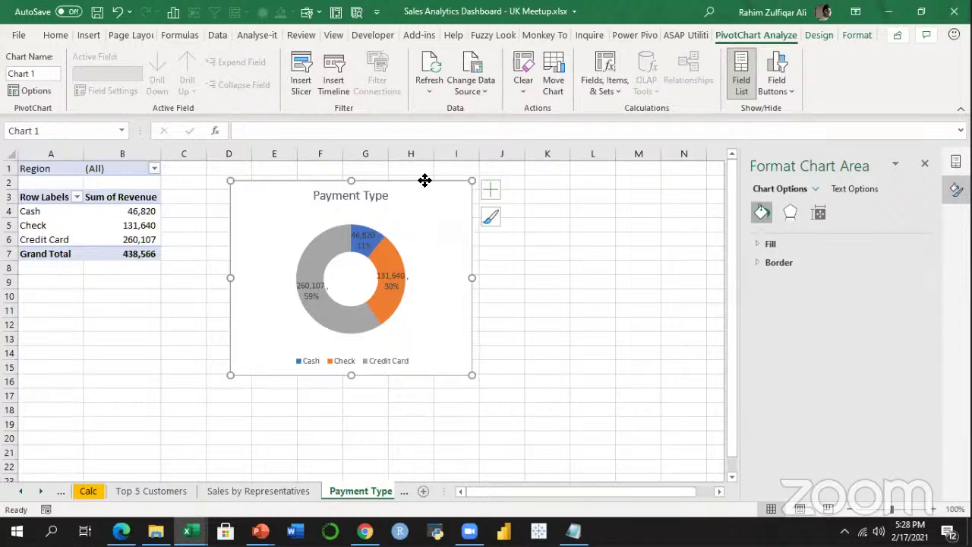
left_click_drag(423, 183, 522, 202)
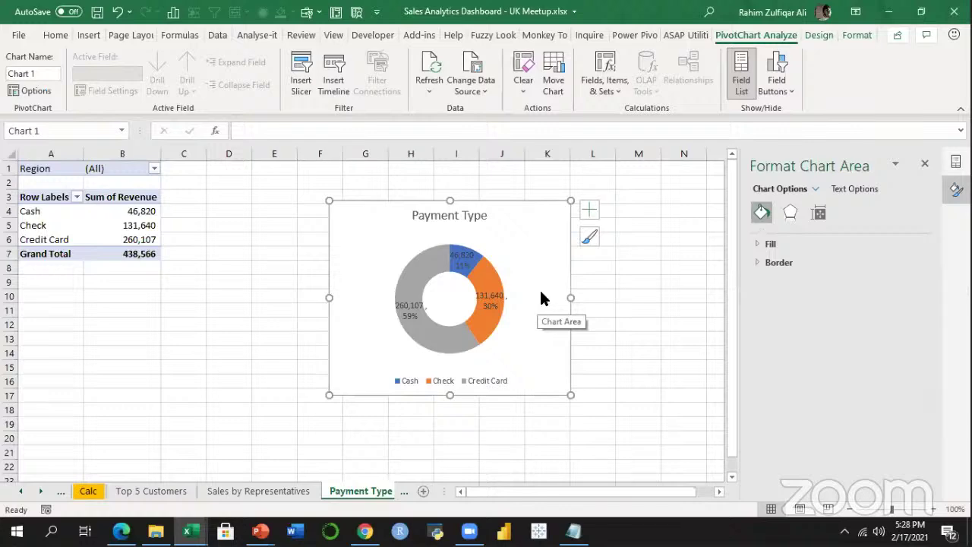
left_click(818, 36)
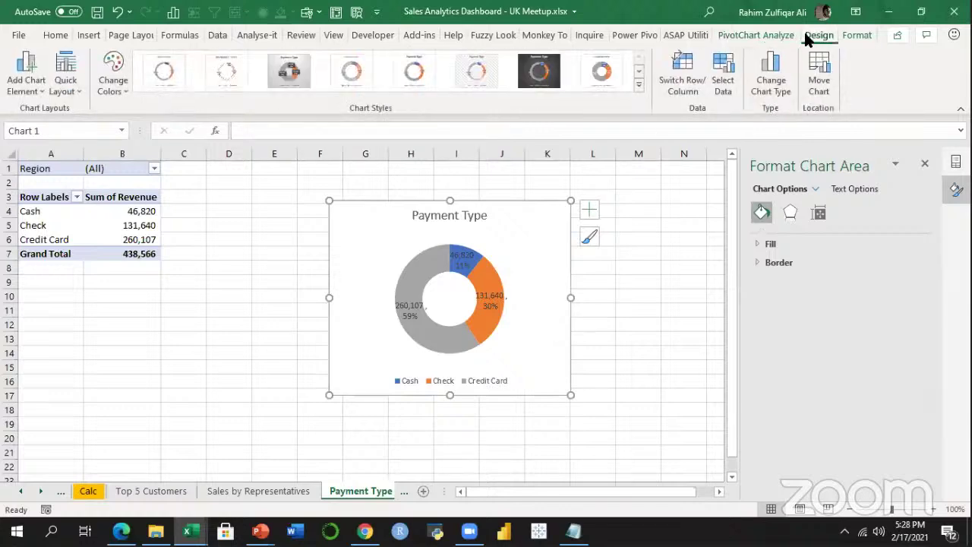
left_click(793, 36)
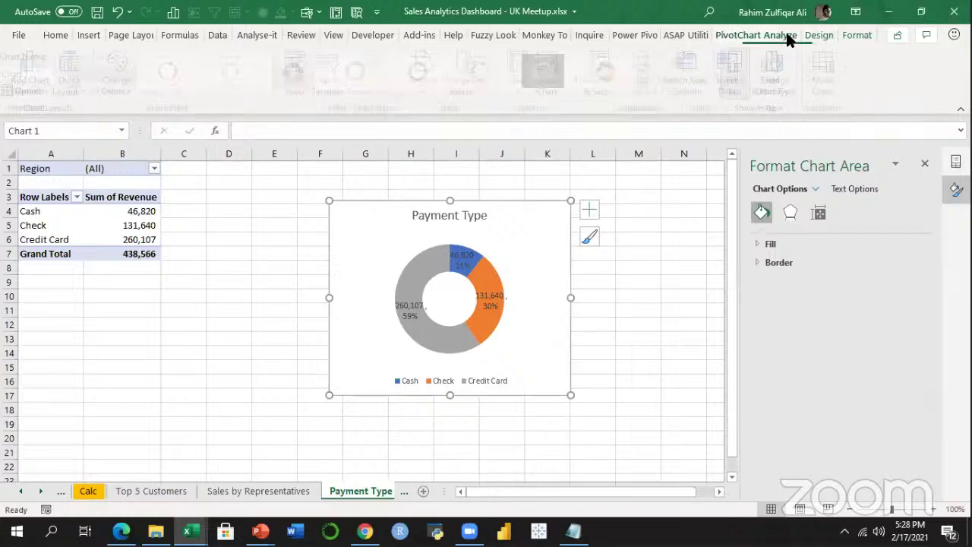
left_click(845, 35)
left_click(395, 64)
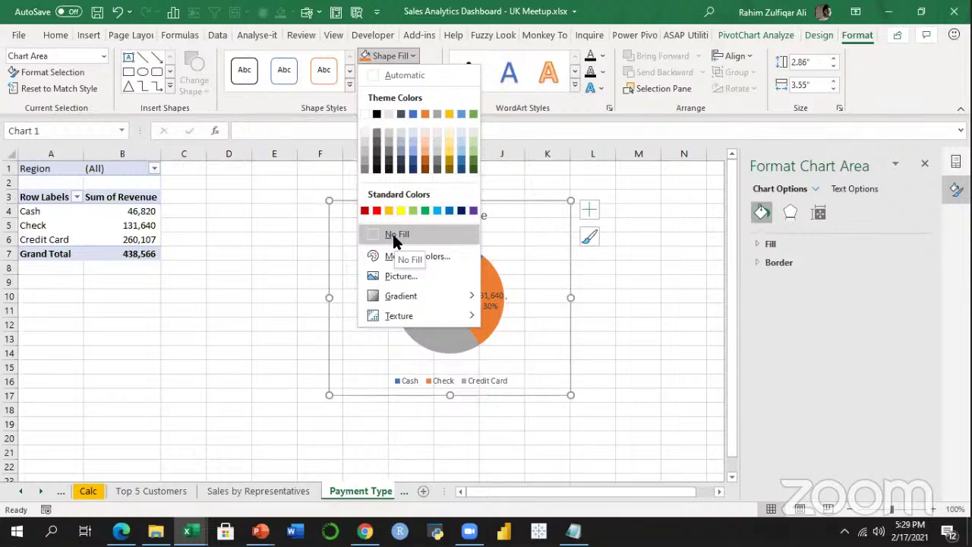
key("Escape")
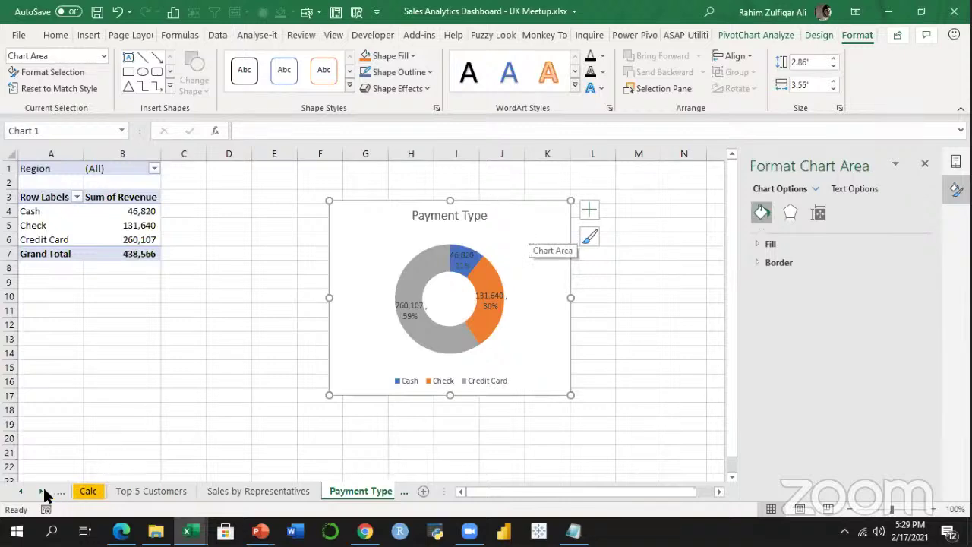
Paste the Payment Type chart onto the DASHBOARD beside Sales by Representatives.
left_click(22, 492)
left_click(95, 493)
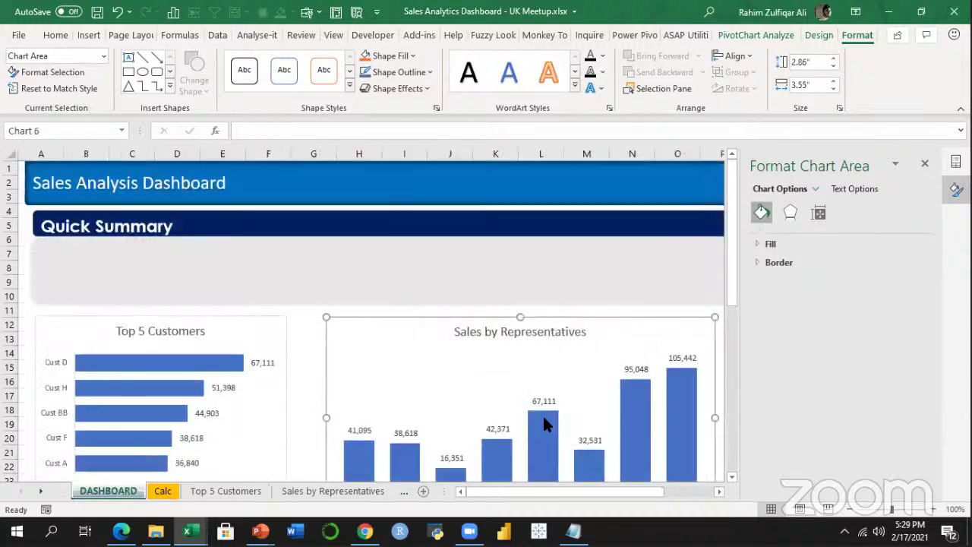
left_click(926, 162)
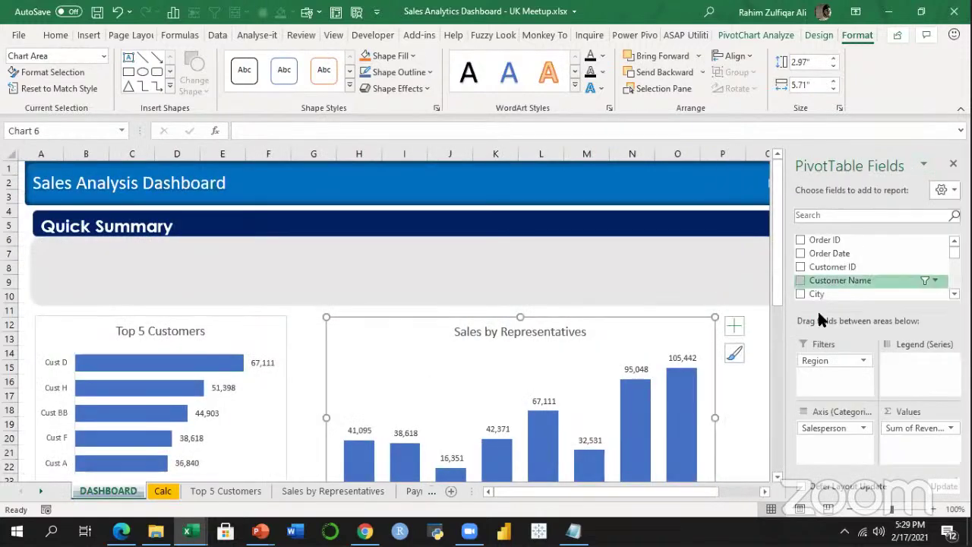
left_click(805, 363)
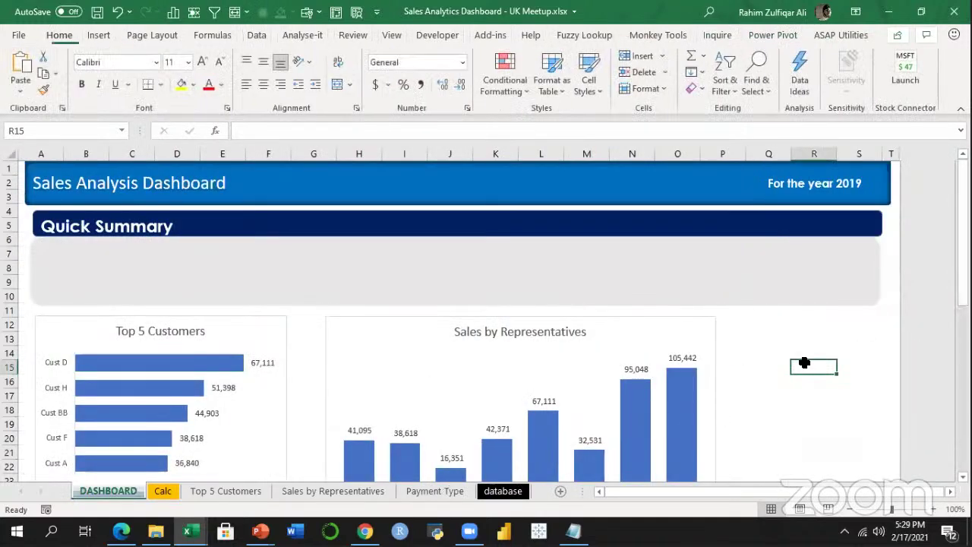
key("ctrl+v")
left_click_drag(843, 369, 837, 327)
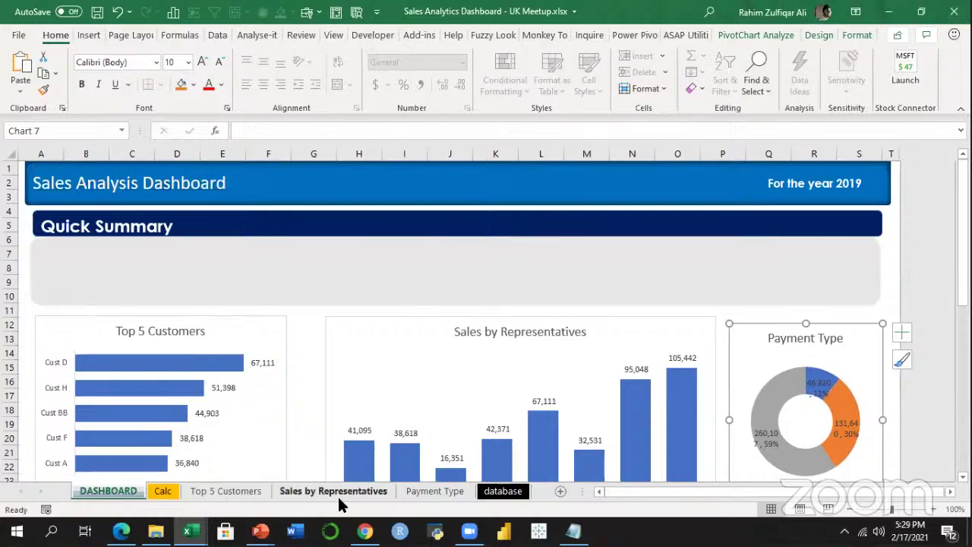
Return to the Payment Type sheet, deselect its chart, then go to Top 5 Customers.
left_click(426, 491)
left_click(227, 356)
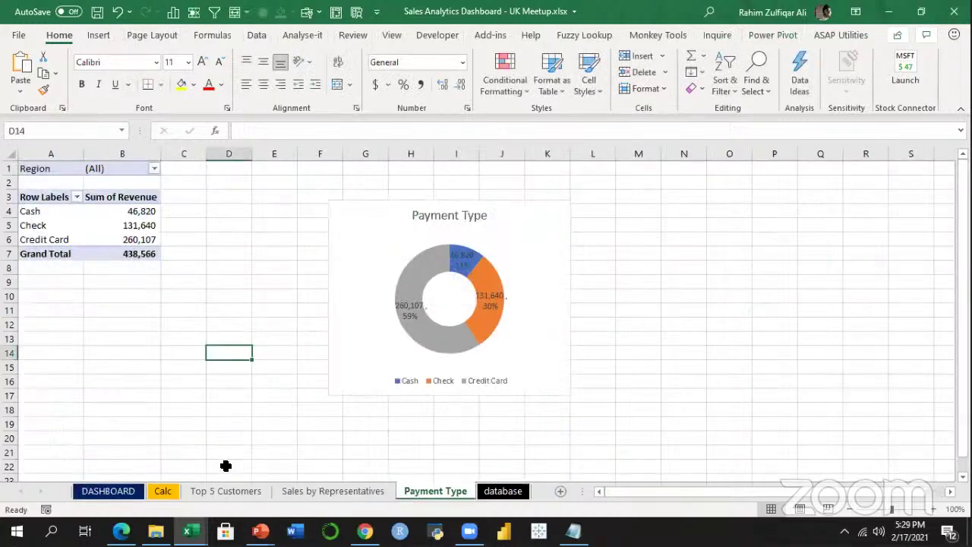
left_click(226, 491)
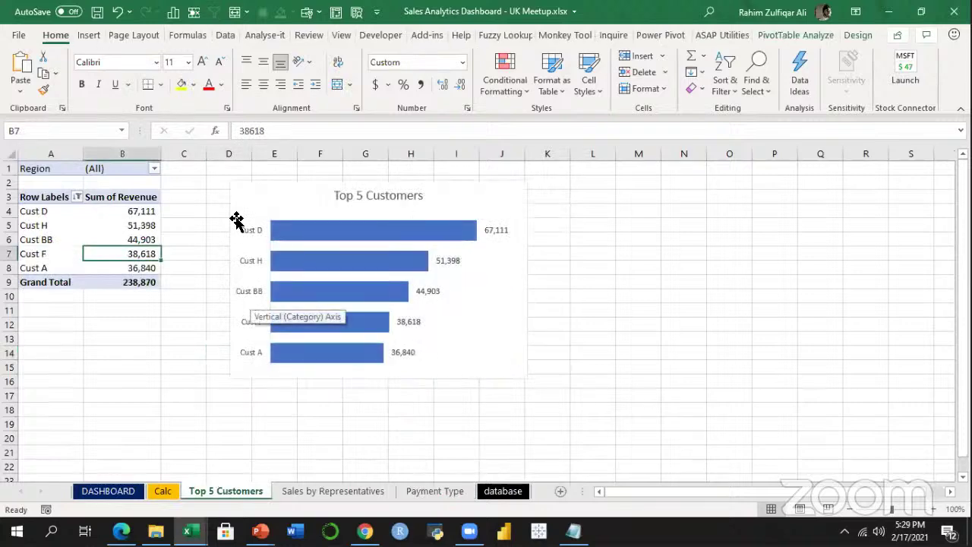
Cycle through the Top 5 Customers, Sales by Representatives and Payment Type sheets, checking Cust BB and Cust D revenue.
left_click(335, 493)
left_click(406, 492)
left_click(297, 492)
left_click(220, 492)
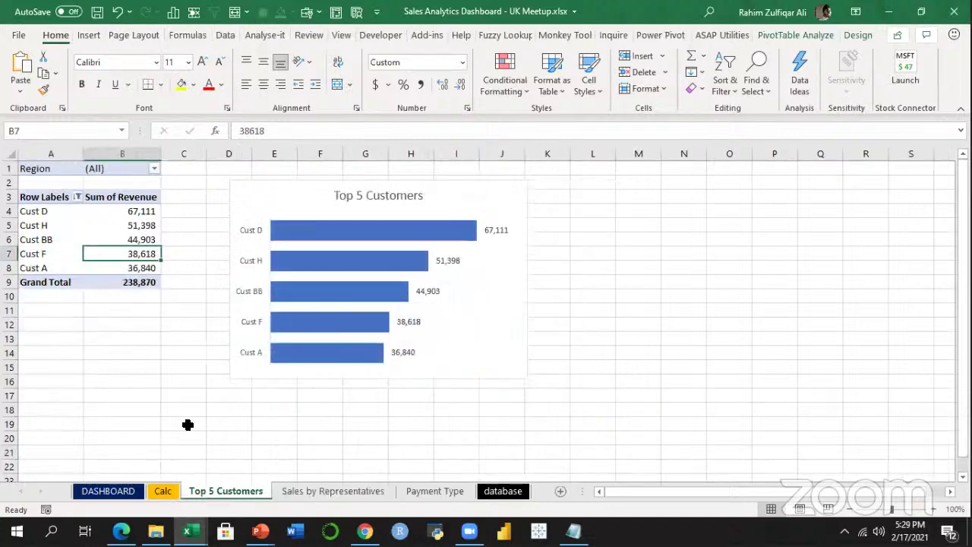
left_click(138, 240)
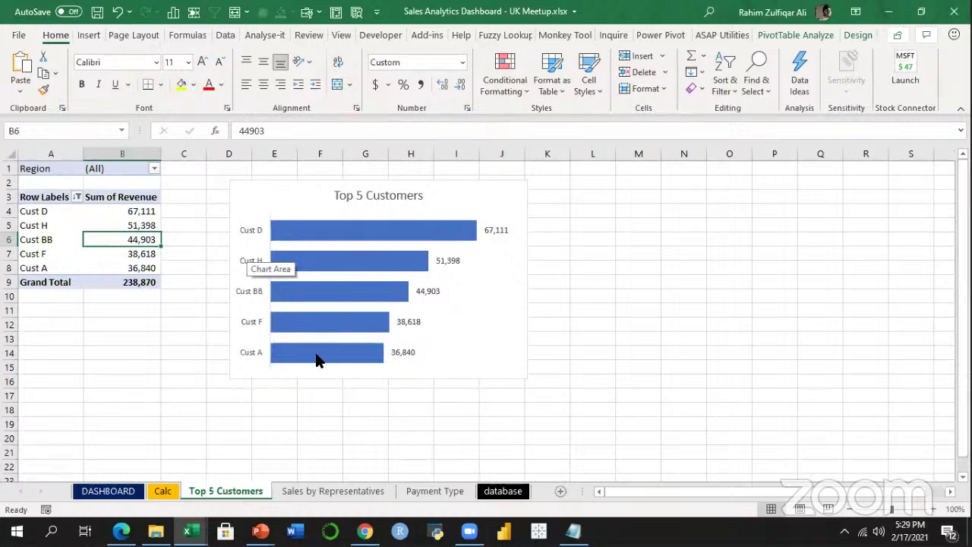
left_click(333, 492)
left_click(417, 492)
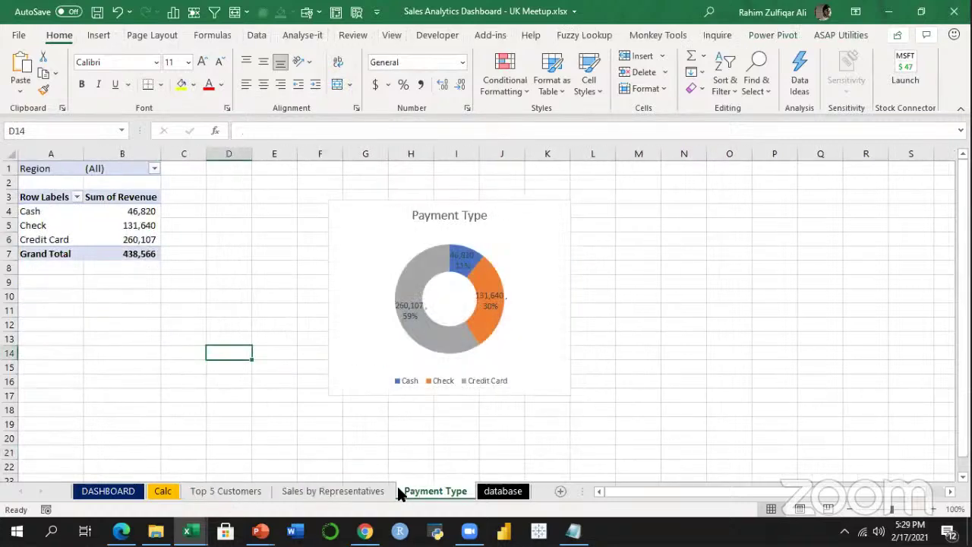
left_click(384, 490)
left_click(242, 492)
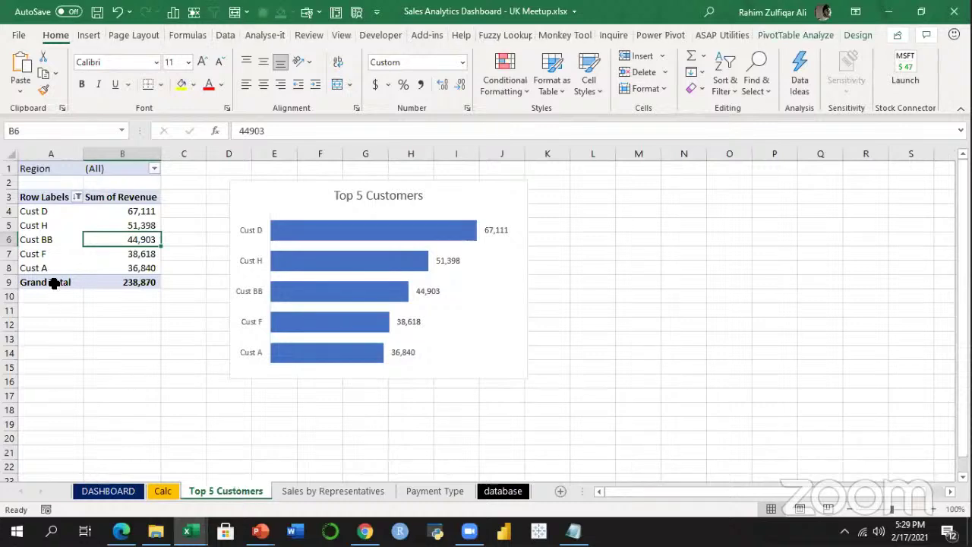
left_click(157, 215)
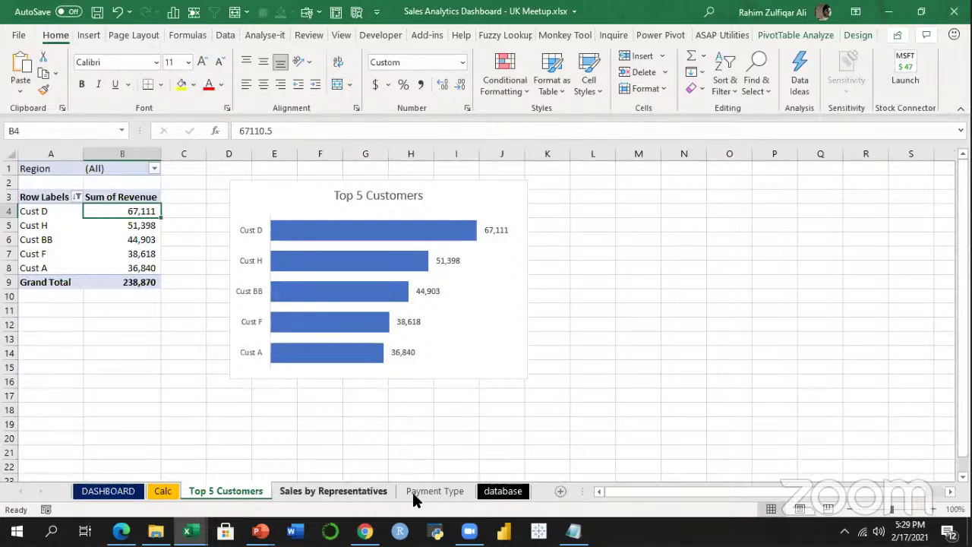
Visit the DASHBOARD, then select Cust A's revenue in cell B8 on Top 5 Customers.
left_click(106, 491)
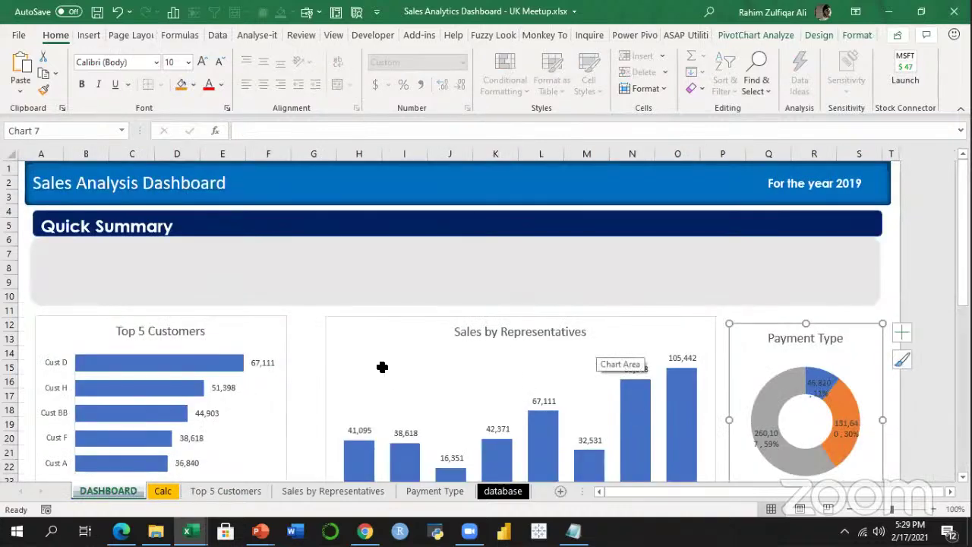
key("ctrl+Page_Down")
key("ctrl+Page_Down")
left_click(321, 491)
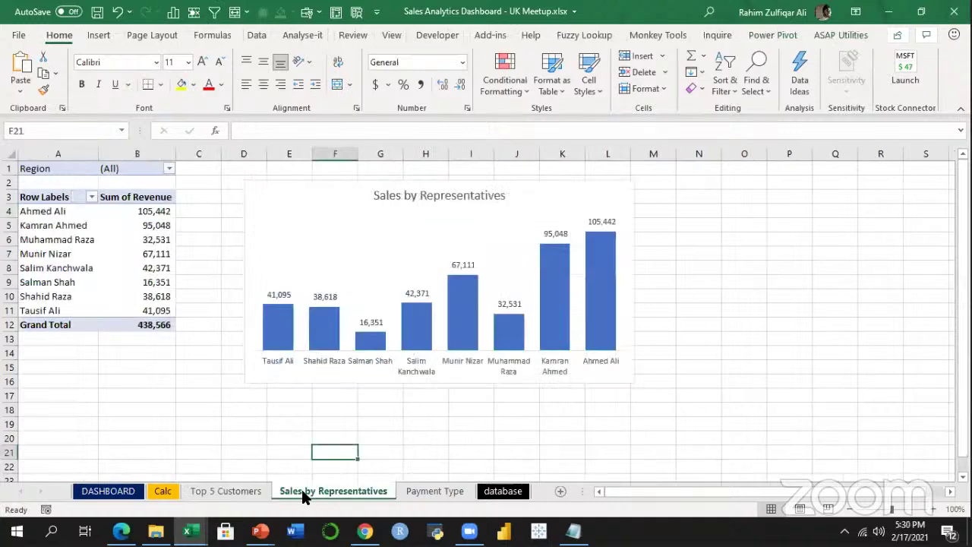
left_click(258, 491)
left_click(136, 266)
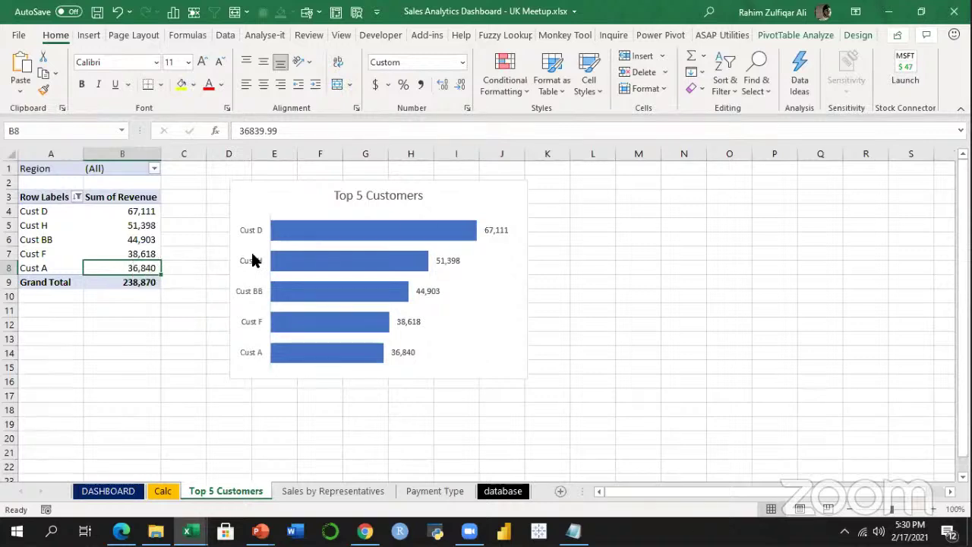
Inspect the order data on the database sheet, then revisit the Top 5 Customers, Sales by Representatives and Payment Type sheets.
key("ctrl+Page_Down")
key("ctrl+Page_Down")
key("ctrl+Page_Down")
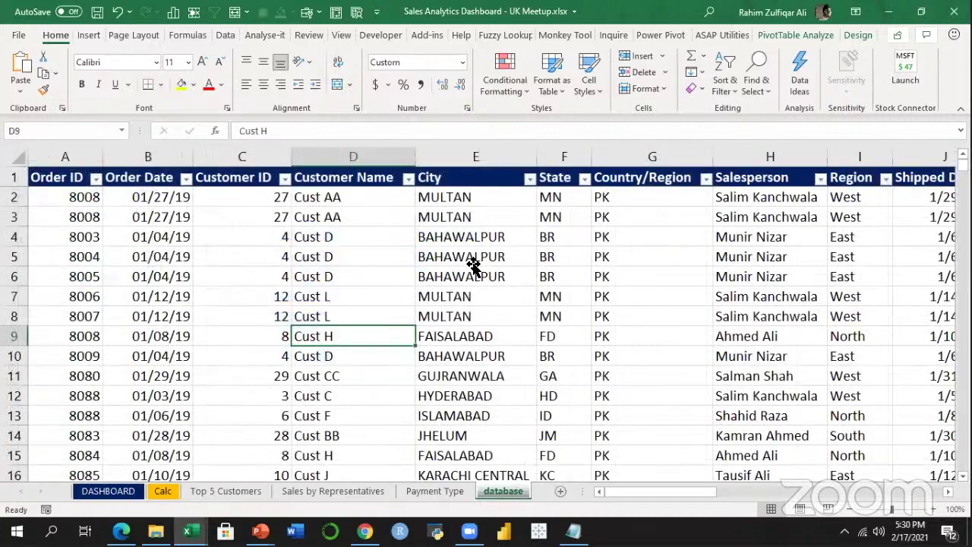
left_click(489, 267)
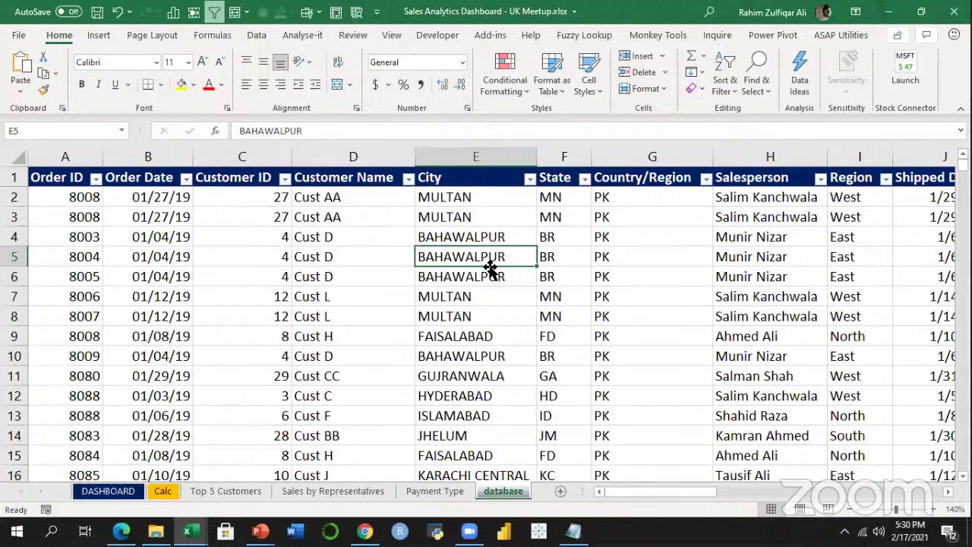
left_click(232, 492)
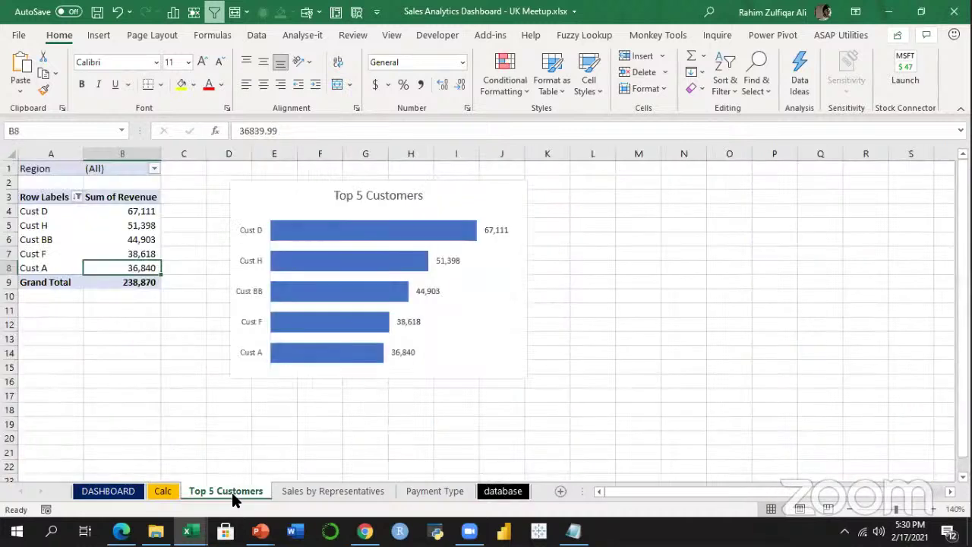
key("ctrl+Page_Down")
left_click(413, 492)
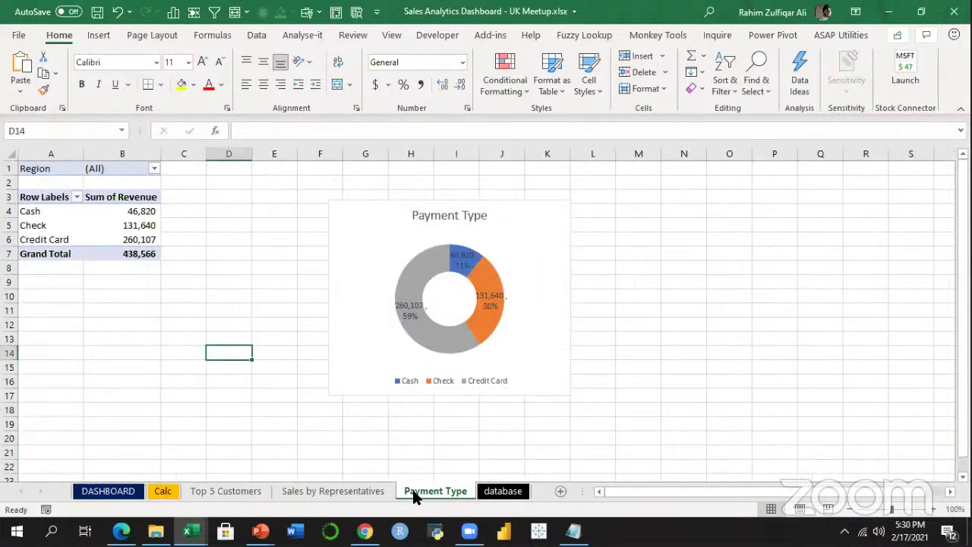
Select Cust BB's revenue in cell B6 of the Top 5 Customers pivot and show PivotTable Analyze tools.
left_click(367, 490)
left_click(226, 491)
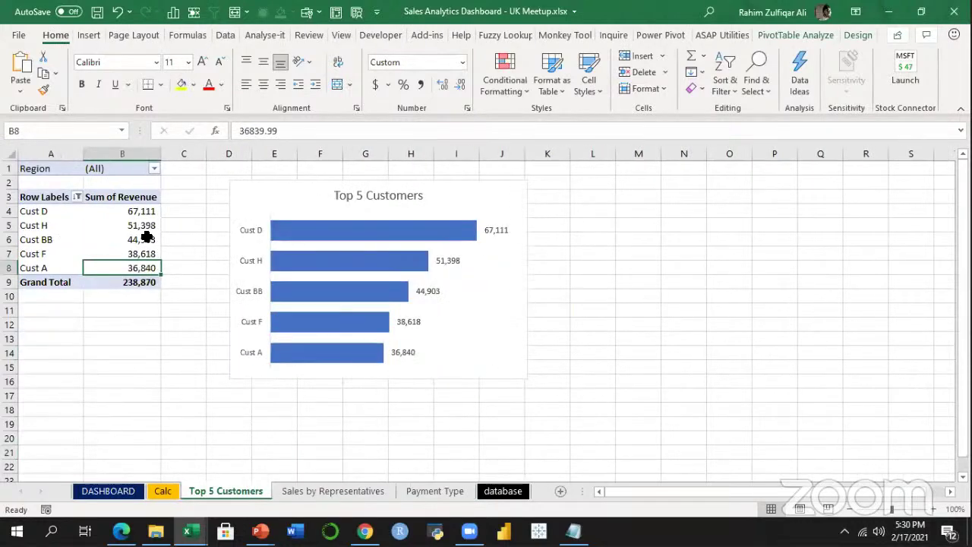
left_click(134, 224)
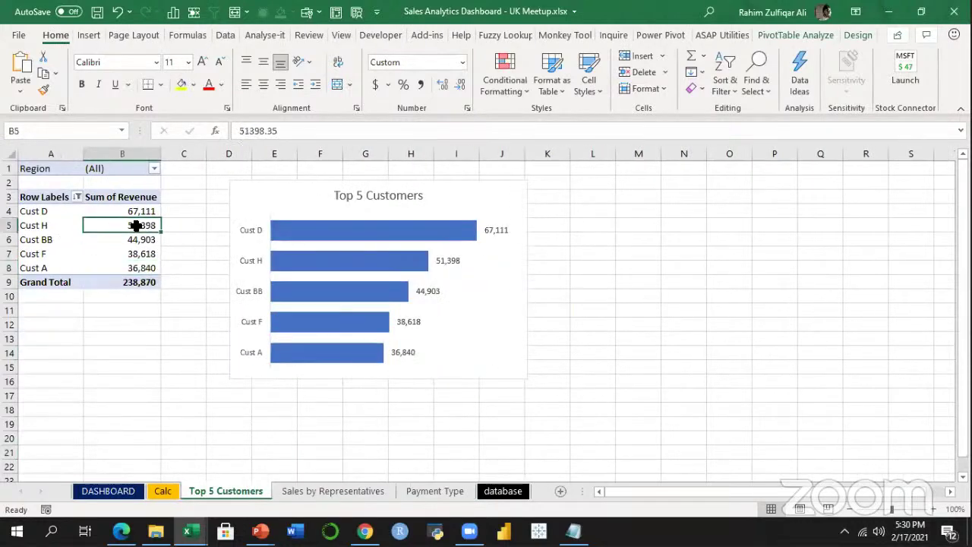
left_click(350, 492)
left_click(258, 490)
left_click(143, 240)
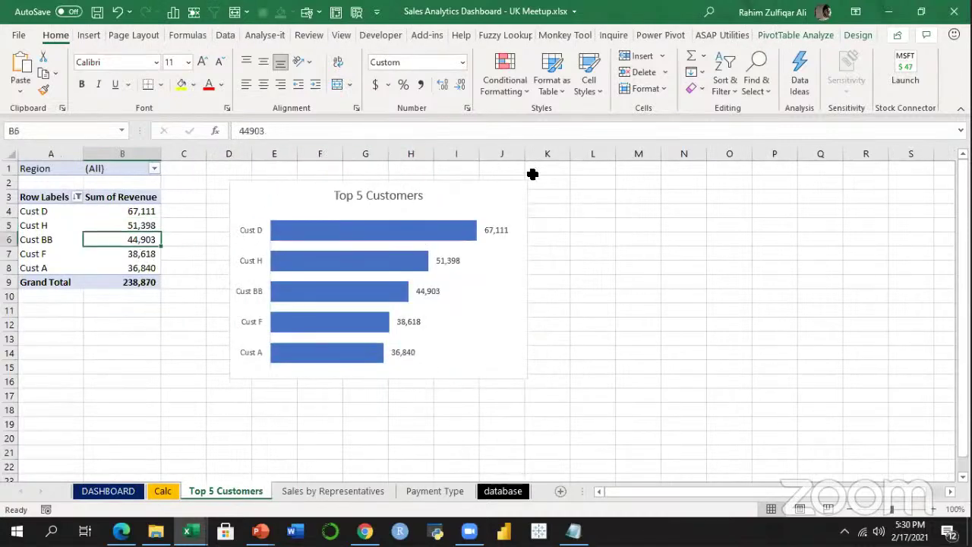
left_click(804, 35)
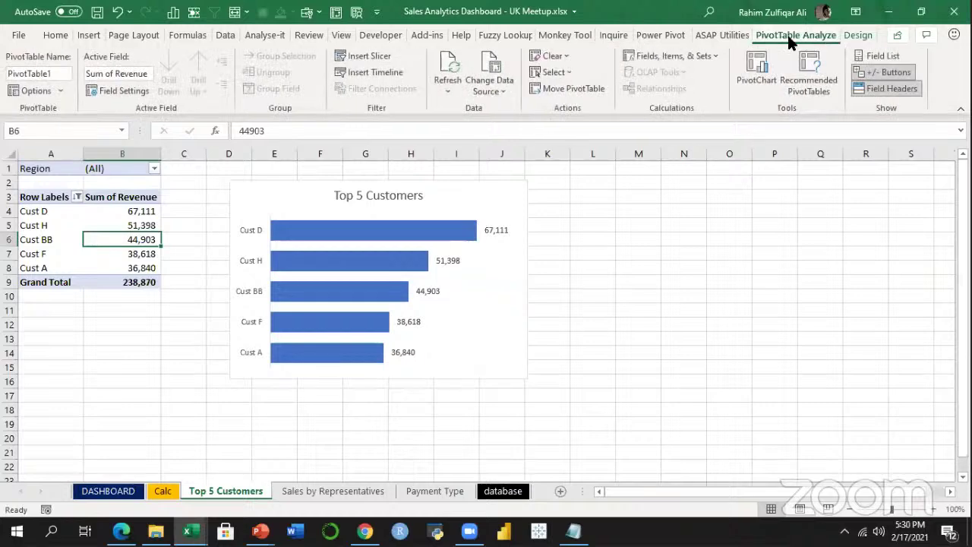
Insert a Month slicer with 12 columns, reshaped into a wide, short strip.
left_click(367, 57)
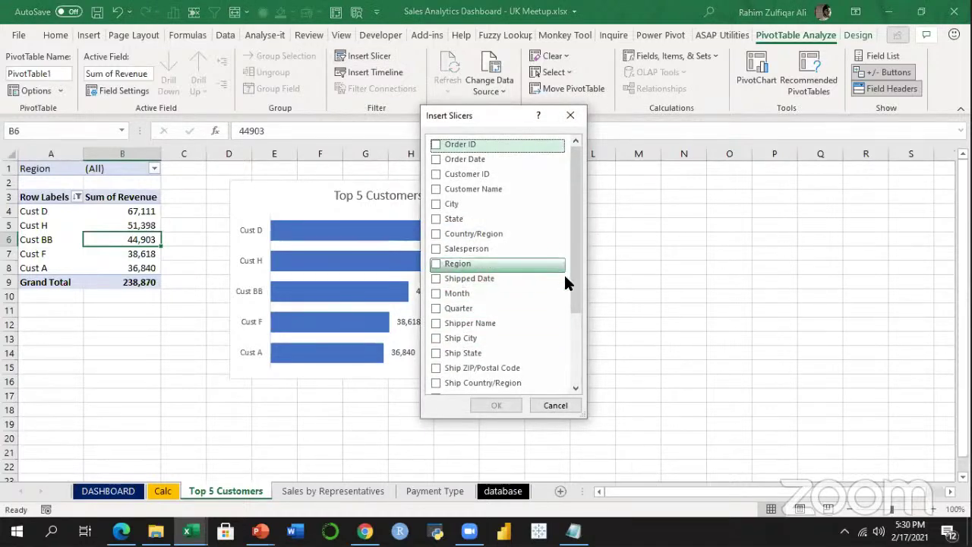
left_click(436, 293)
left_click(496, 405)
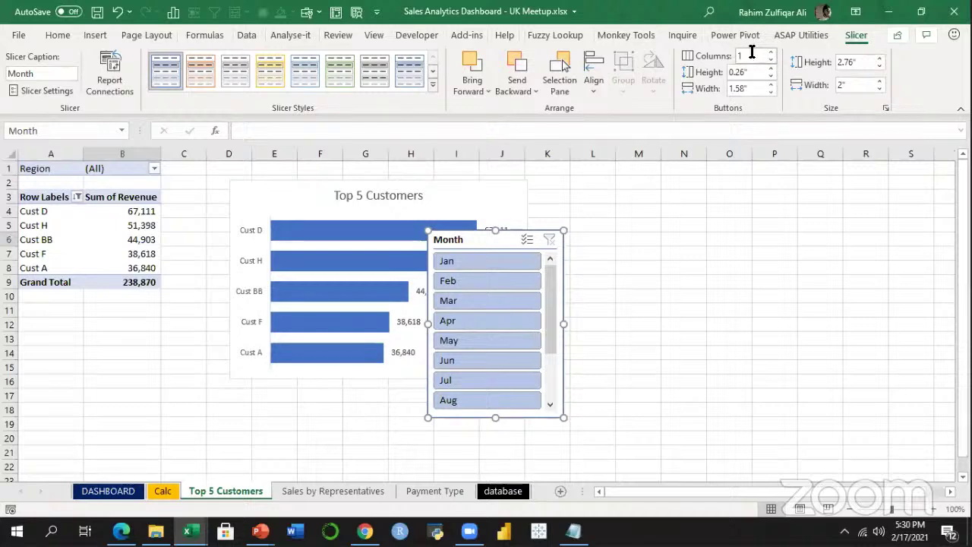
type("12")
key("Return")
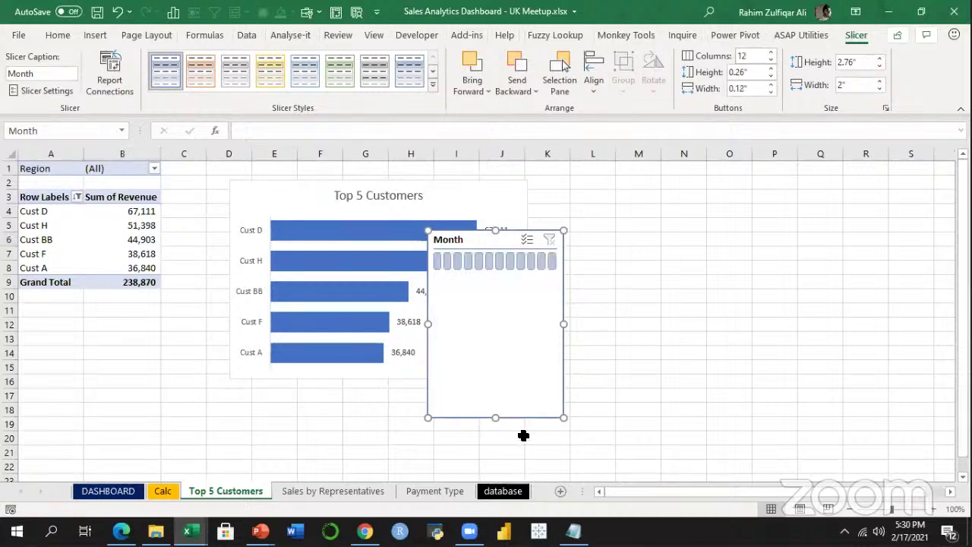
left_click_drag(671, 342, 833, 280)
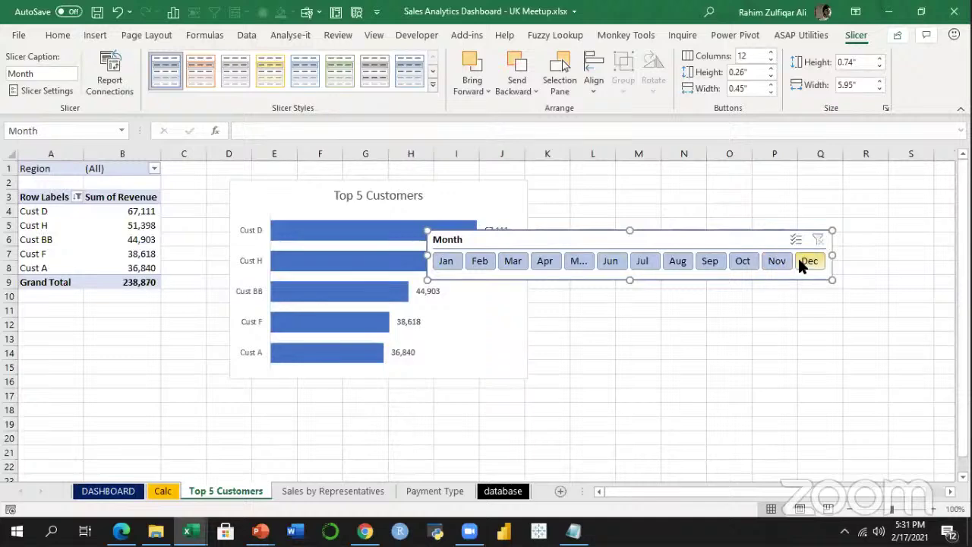
Hide the Month slicer's header, shorten it to one row of months, and cut it.
right_click(592, 237)
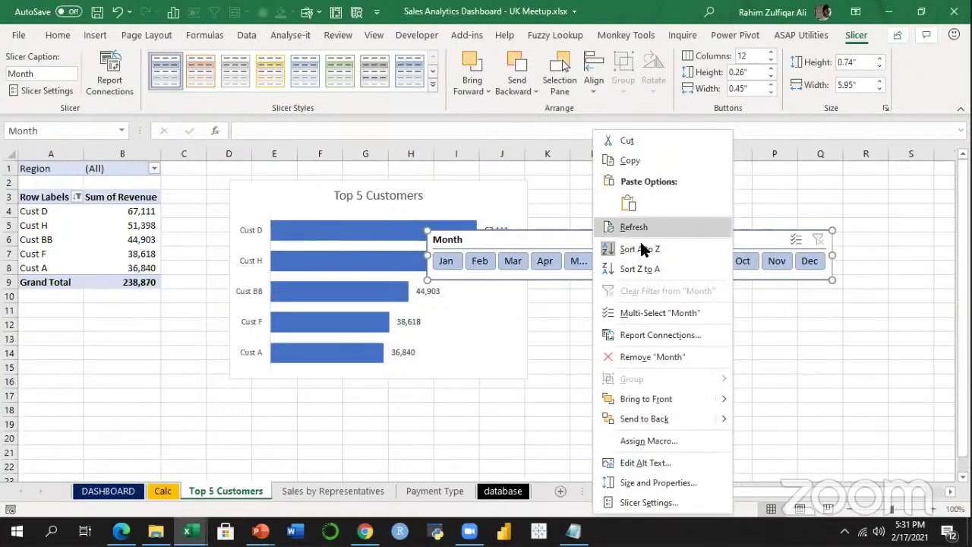
left_click(667, 498)
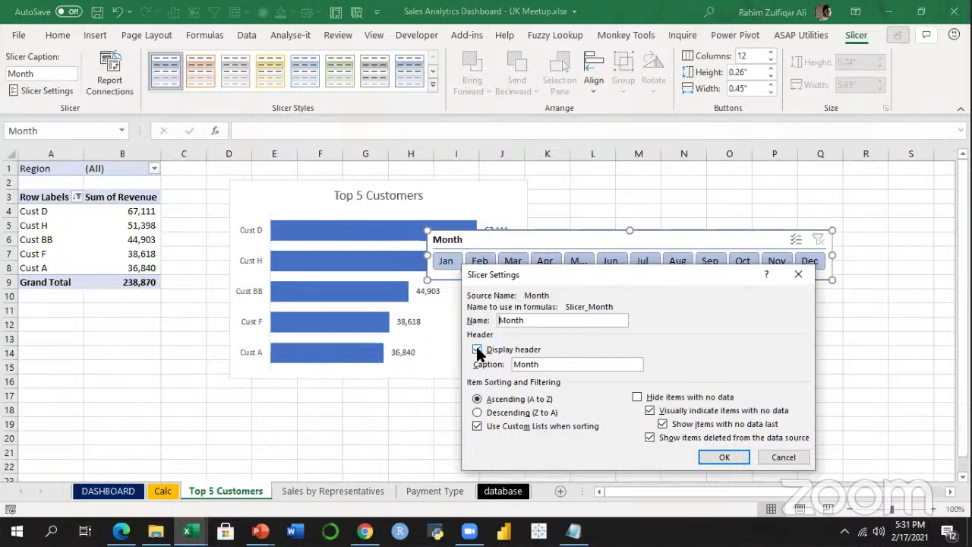
left_click(723, 457)
left_click_drag(833, 281, 832, 265)
left_click(432, 84)
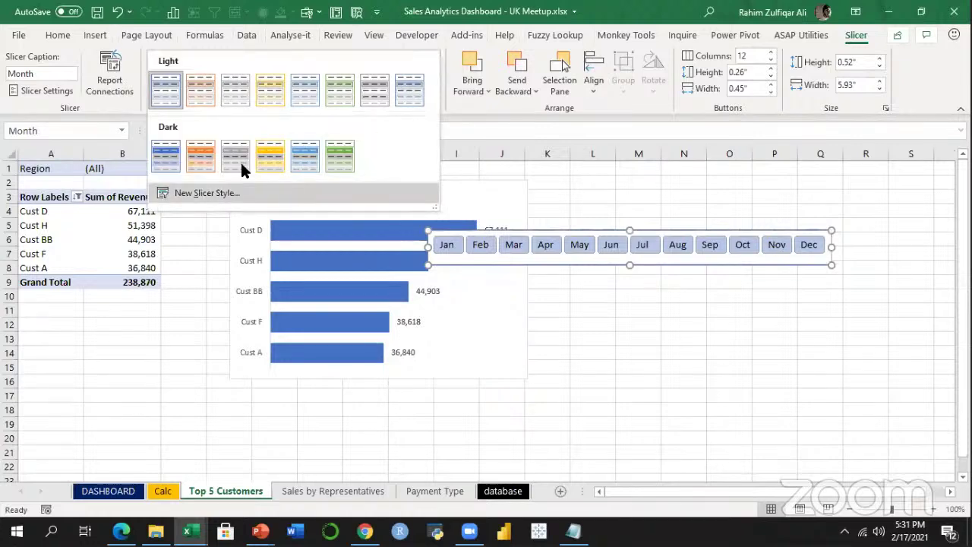
key("Escape")
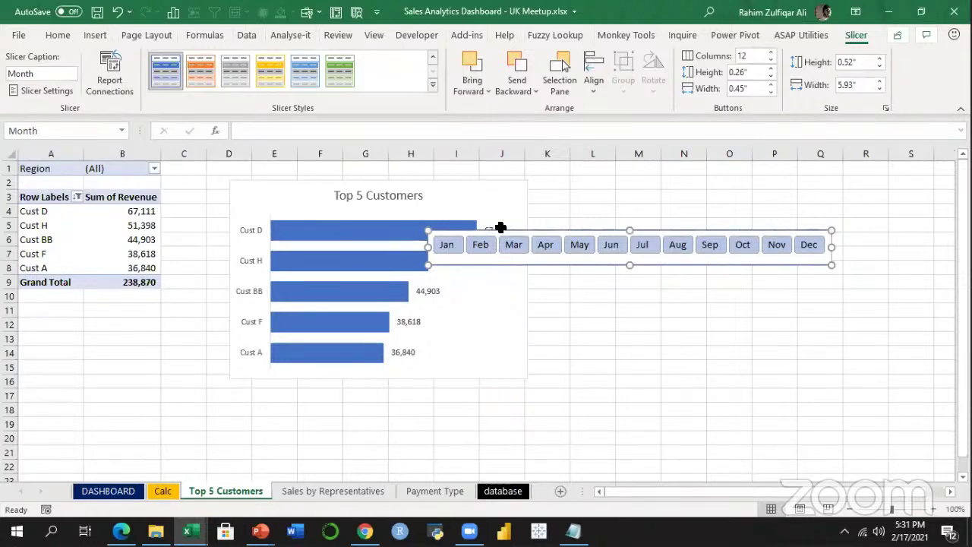
key("ctrl+x")
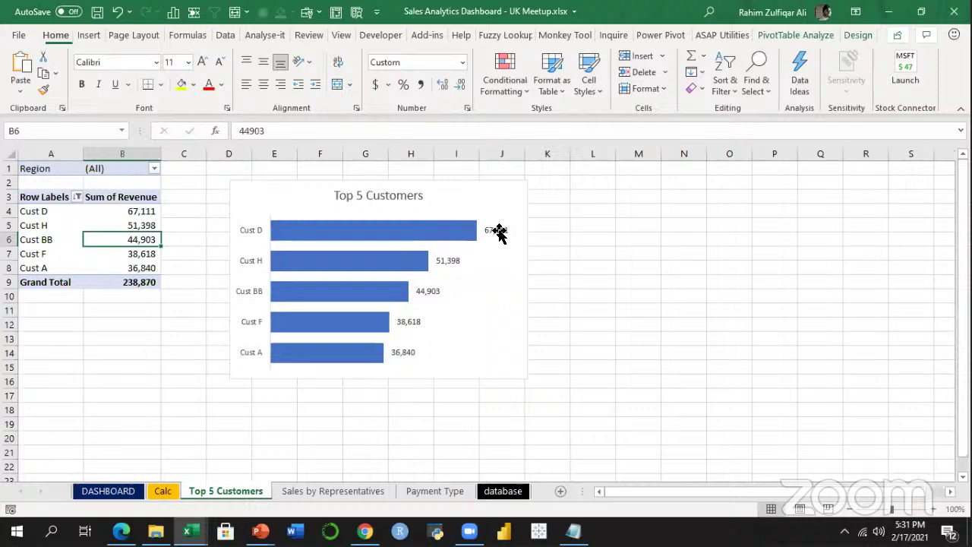
Paste the Month slicer onto the DASHBOARD and zoom out to see the whole layout.
left_click(95, 494)
key("ctrl+v")
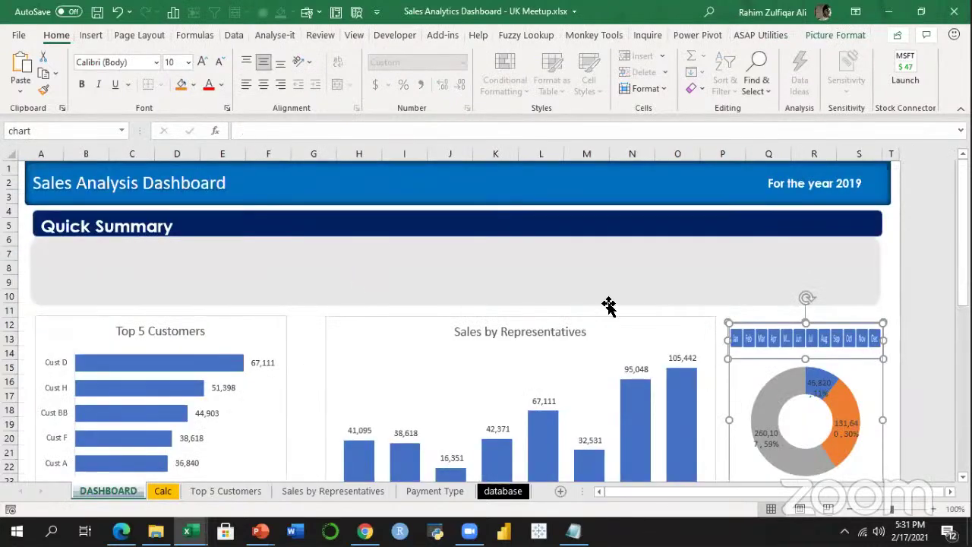
mouse_move(762, 322)
left_mouse_down()
mouse_move(547, 251)
mouse_move(764, 310)
left_mouse_up()
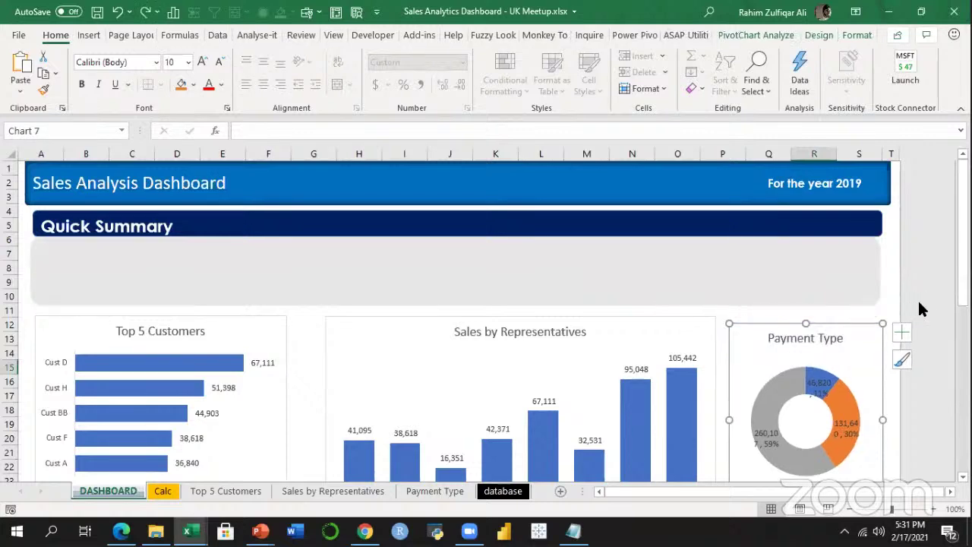
scroll(408, 323, "down", 6)
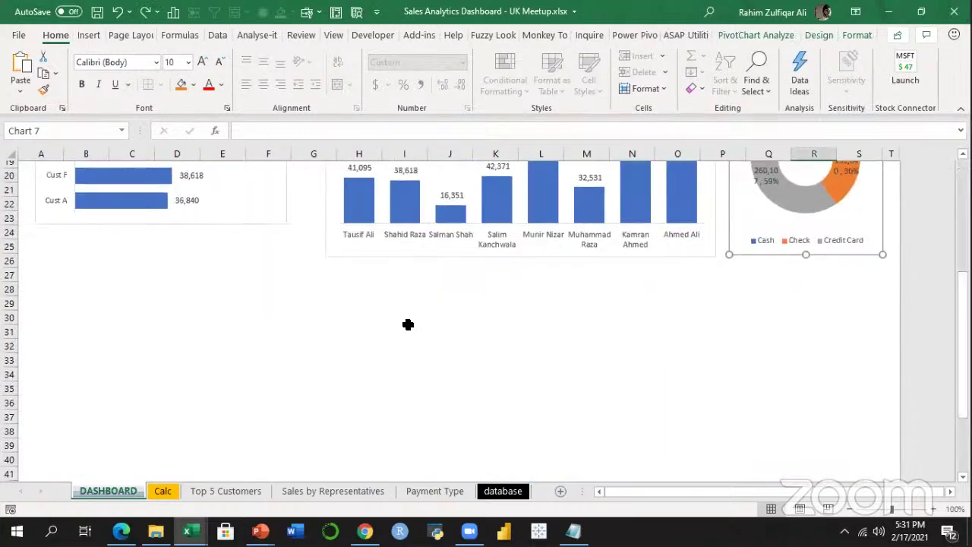
left_click(408, 324)
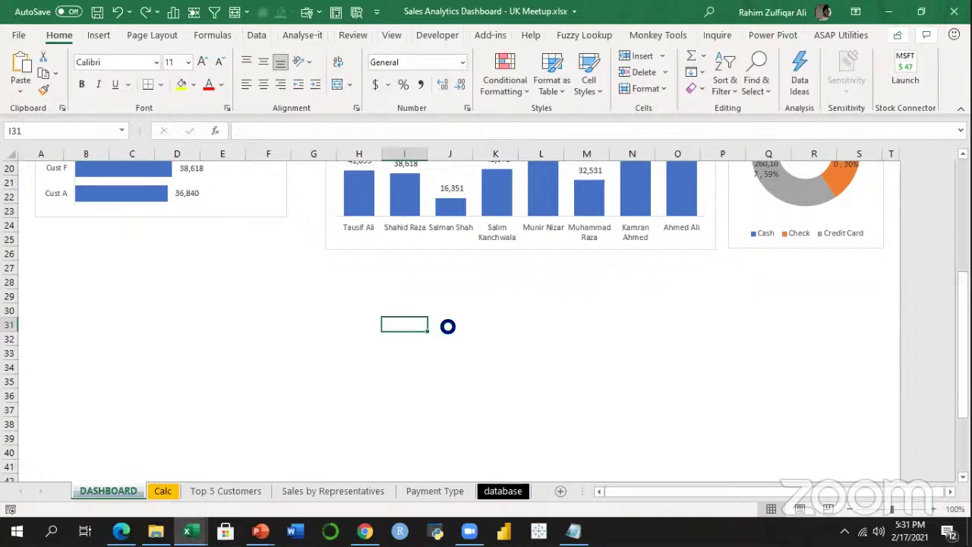
left_click(851, 509)
left_click(850, 509)
left_click_drag(963, 343, 963, 328)
left_click_drag(54, 233, 55, 324)
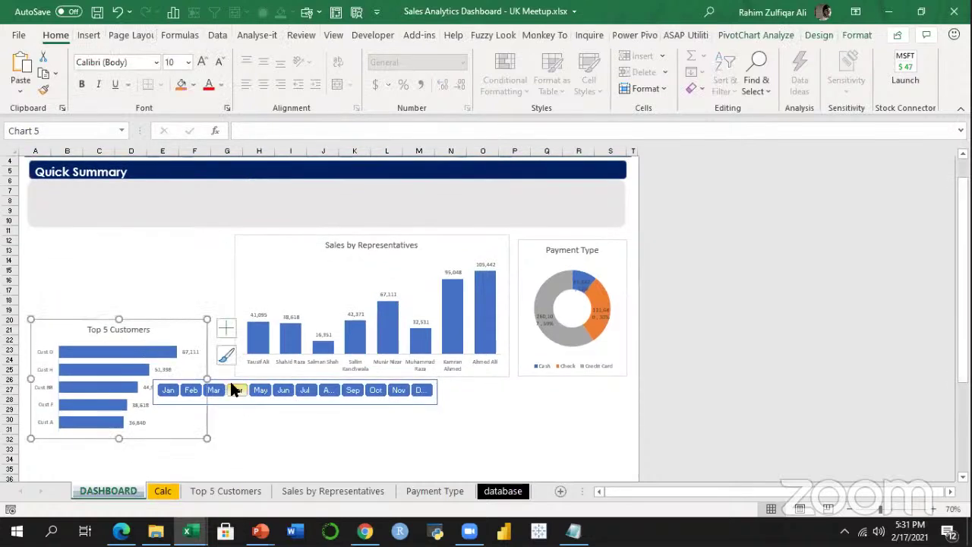
Place the slicer under Quick Summary, line up the three charts in one row, and widen the slicer to Dec.
left_click_drag(234, 389, 116, 240)
left_click_drag(423, 240, 408, 321)
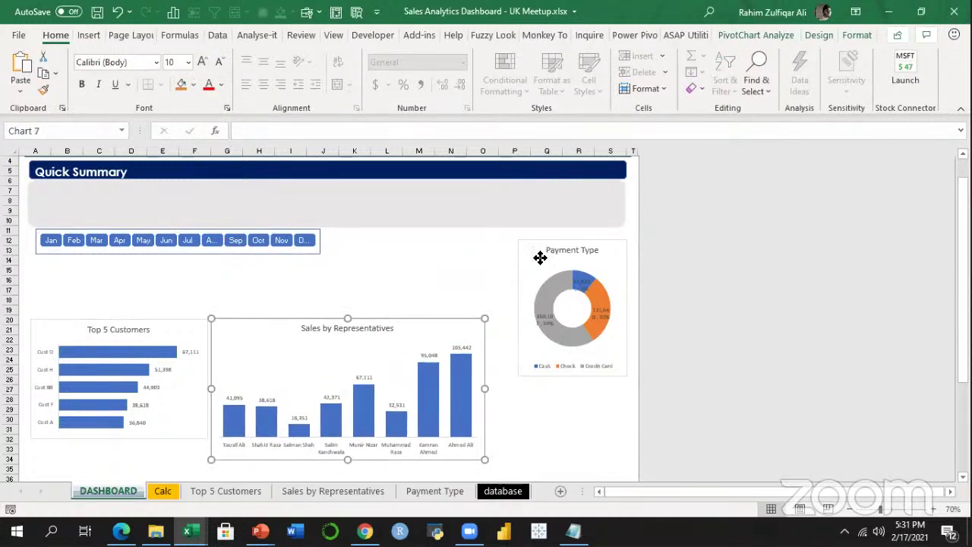
left_click_drag(539, 255, 532, 311)
key("ctrl+z")
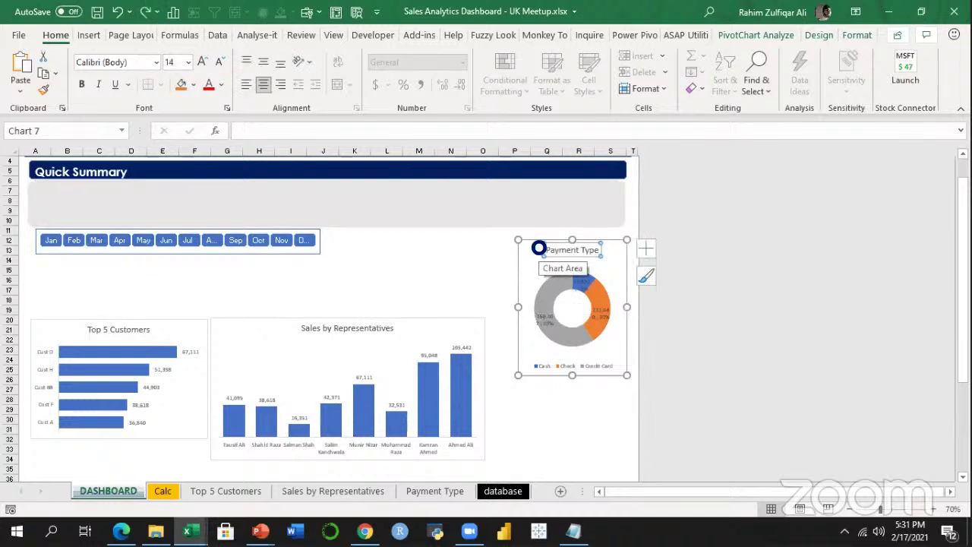
left_click(473, 249)
left_click_drag(519, 247, 502, 321)
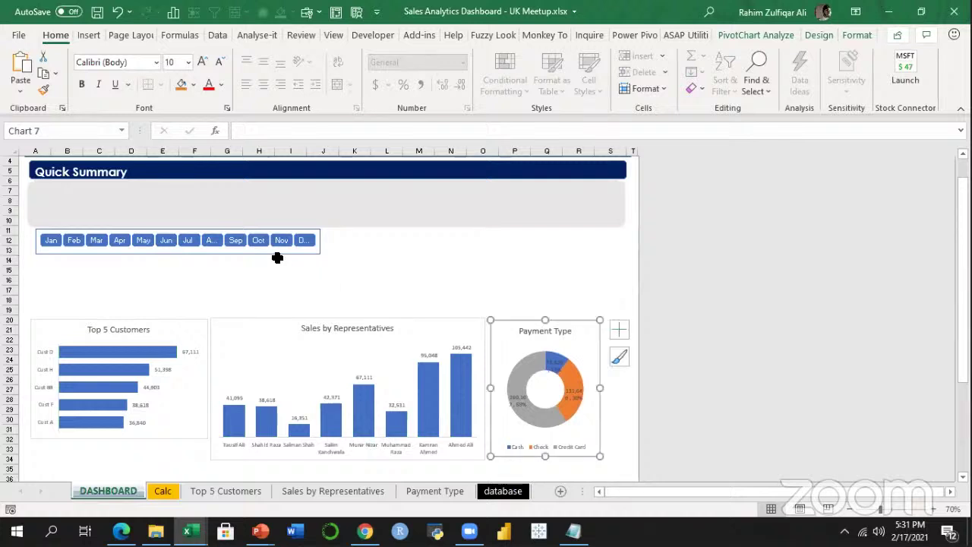
left_click(309, 254)
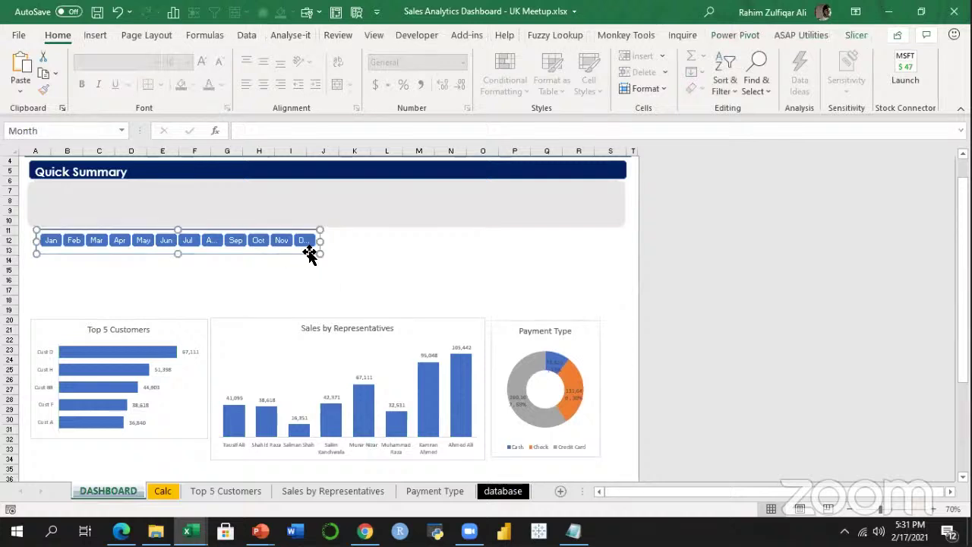
left_click_drag(319, 253, 339, 254)
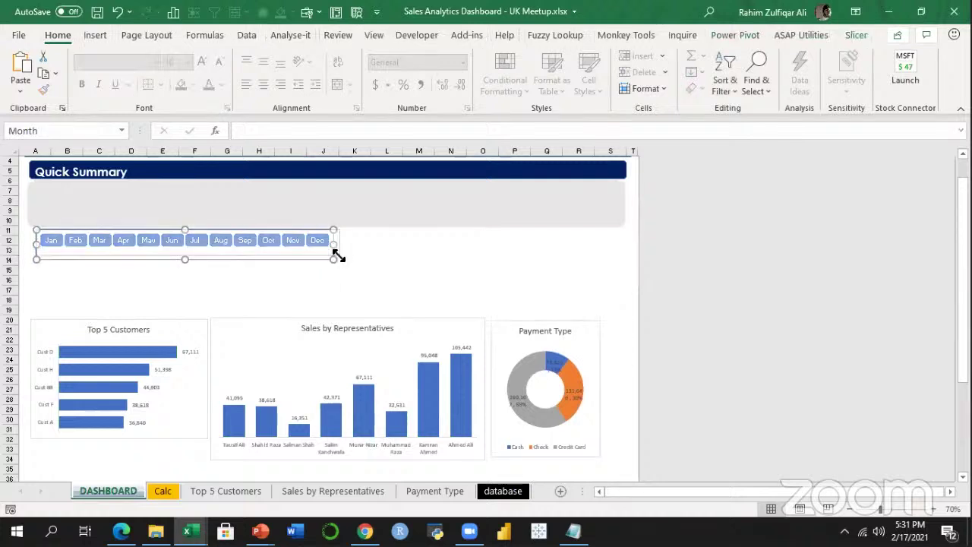
left_click(379, 250)
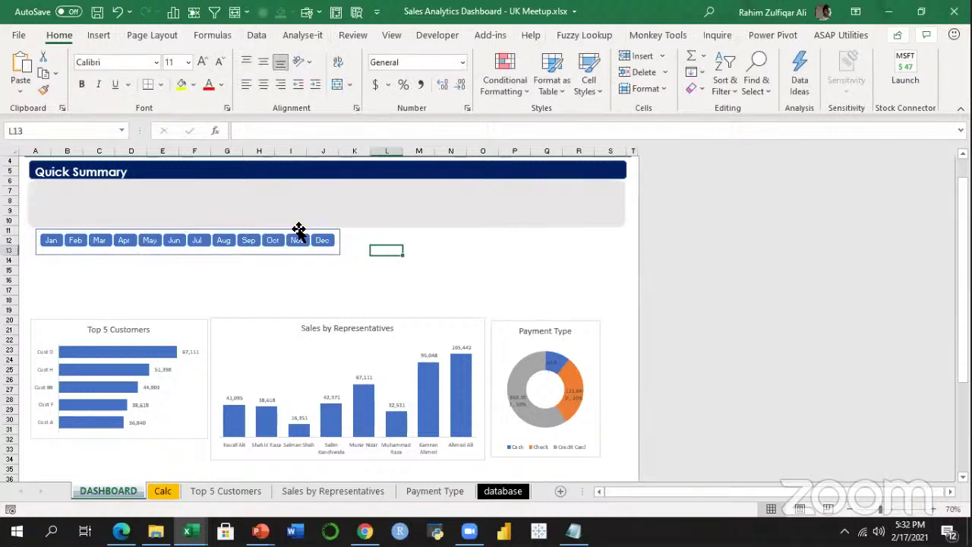
Try the slicer's Jun, Jul, Aug, Sep, Oct, Nov and May buttons, finishing on Mar.
left_click(174, 240)
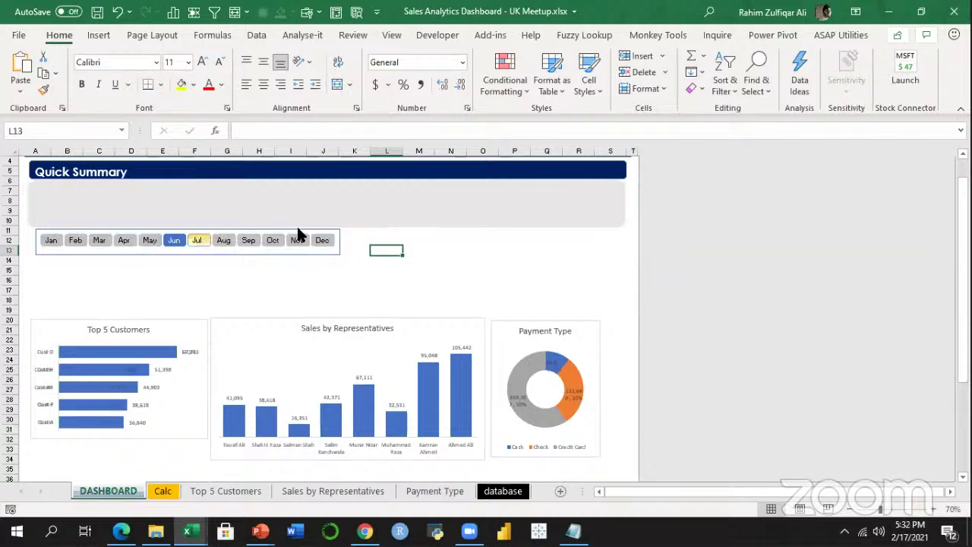
left_click(197, 240)
left_click(224, 242)
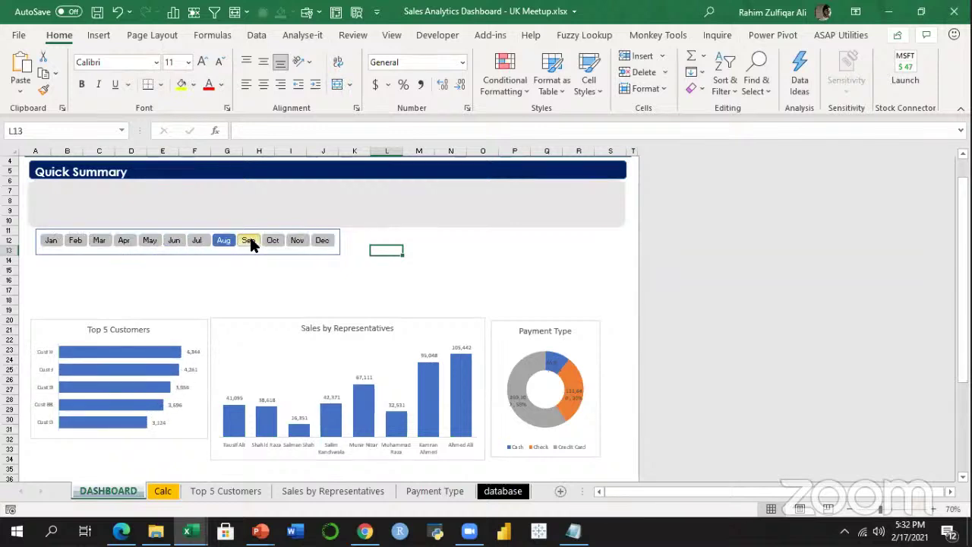
left_click(250, 242)
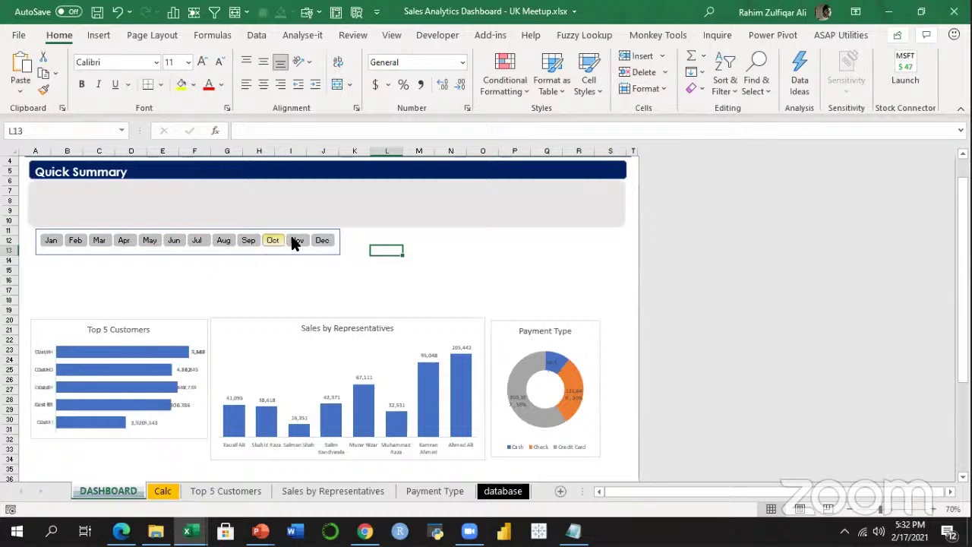
left_click(275, 242)
left_click(295, 241)
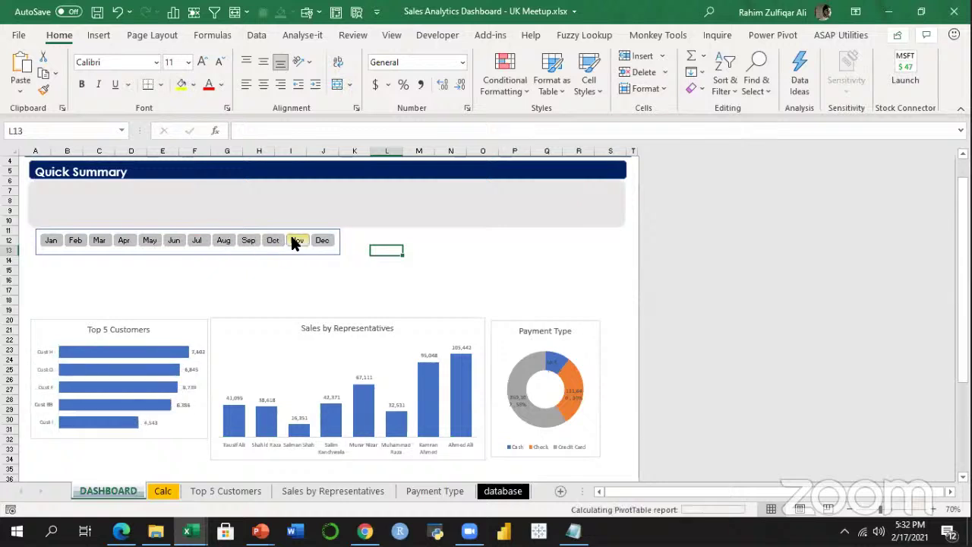
left_click(150, 240)
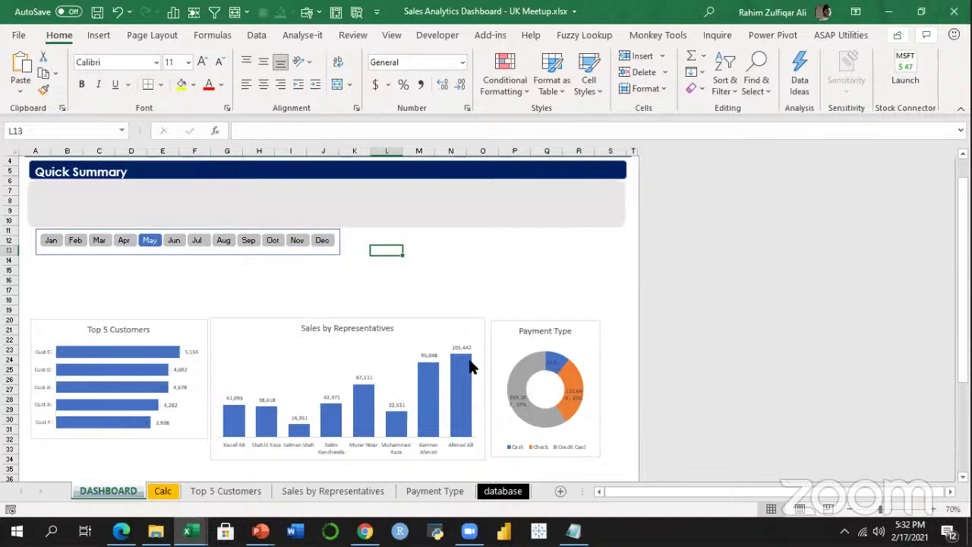
left_click(101, 242)
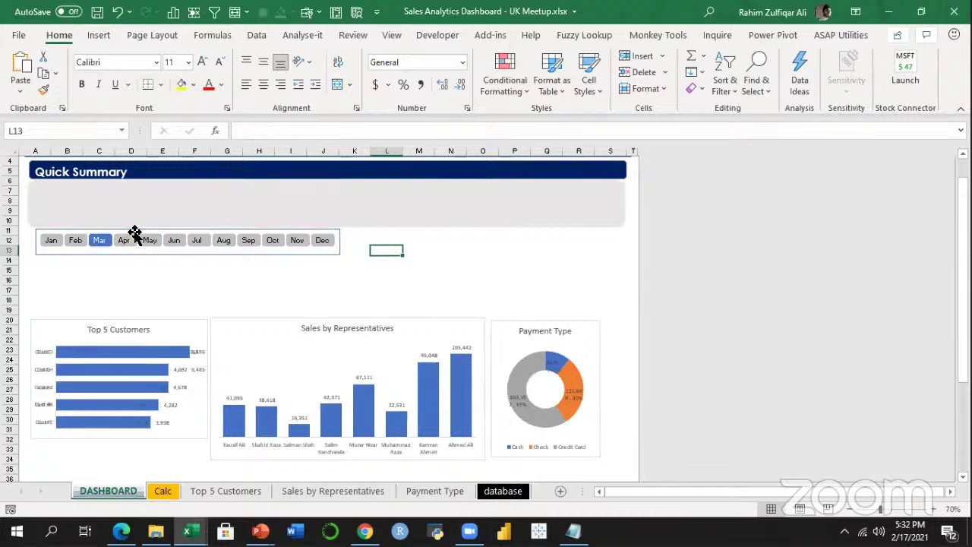
left_click(135, 234)
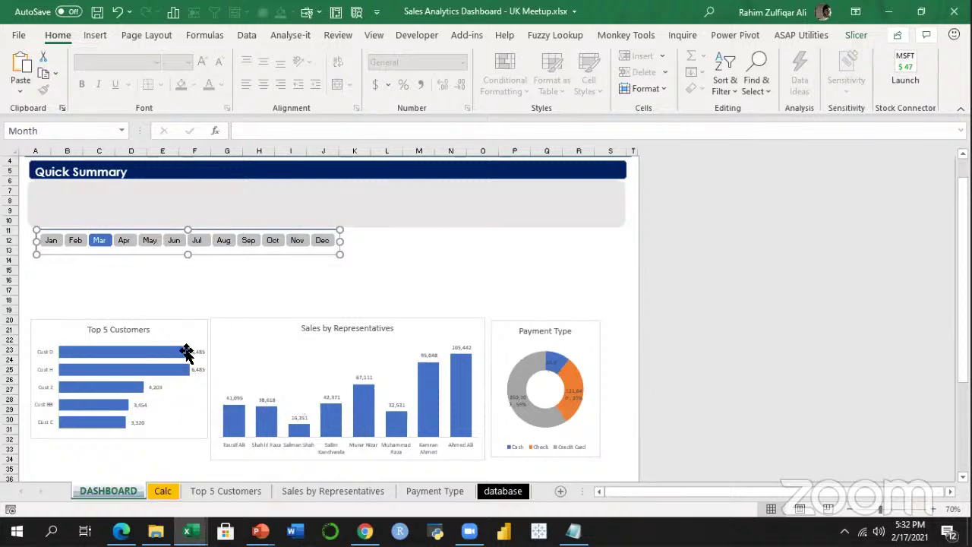
Link the Month slicer to the Payment Type and Sales by Representatives pivot tables too.
right_click(217, 230)
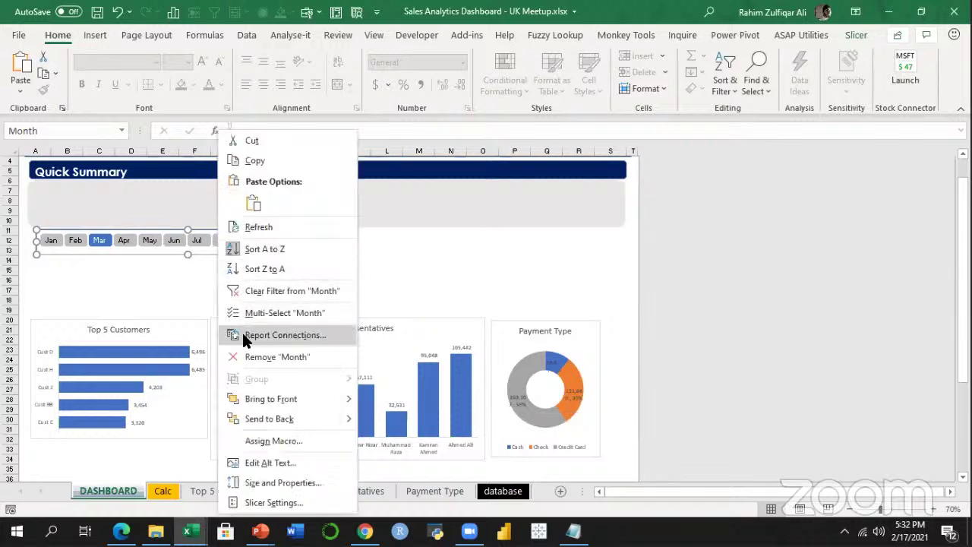
left_click(267, 337)
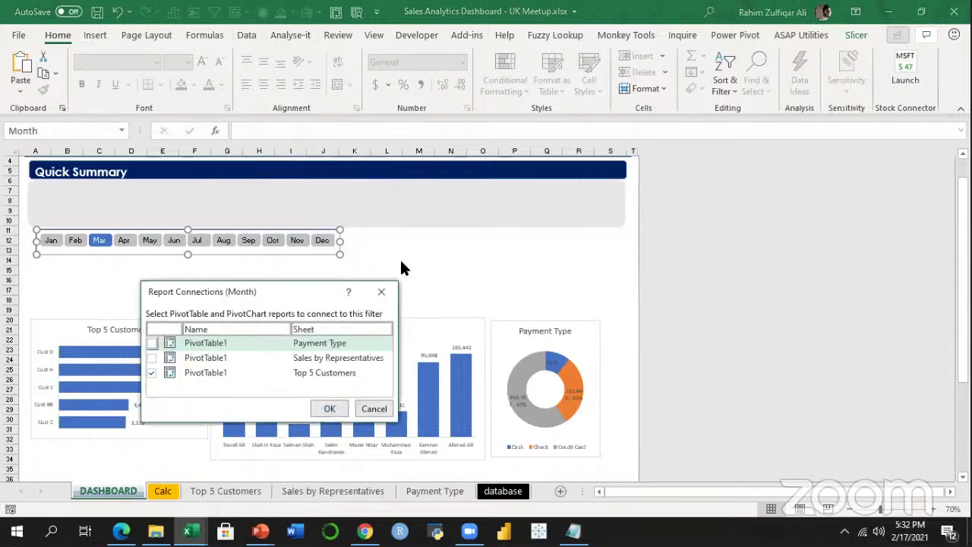
left_click_drag(246, 293, 396, 217)
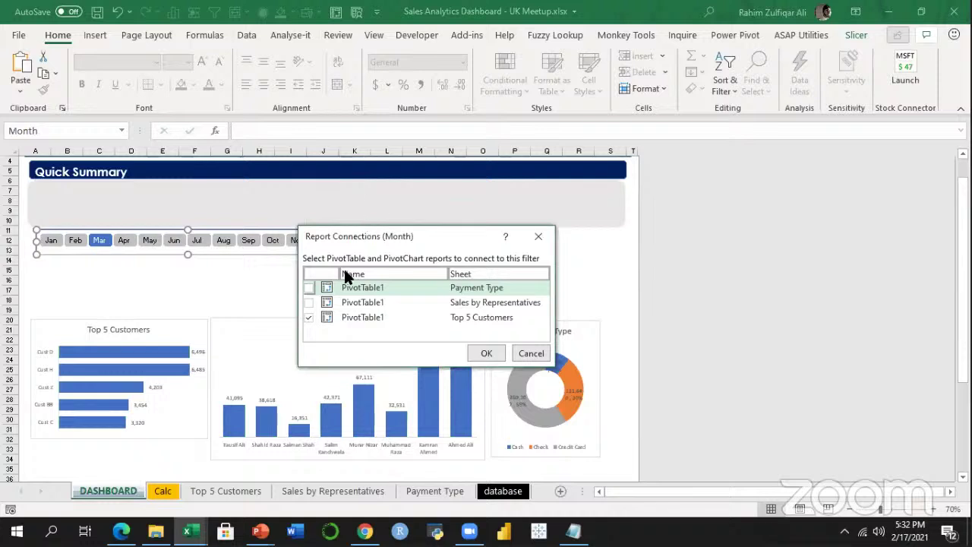
left_click(308, 288)
left_click(309, 302)
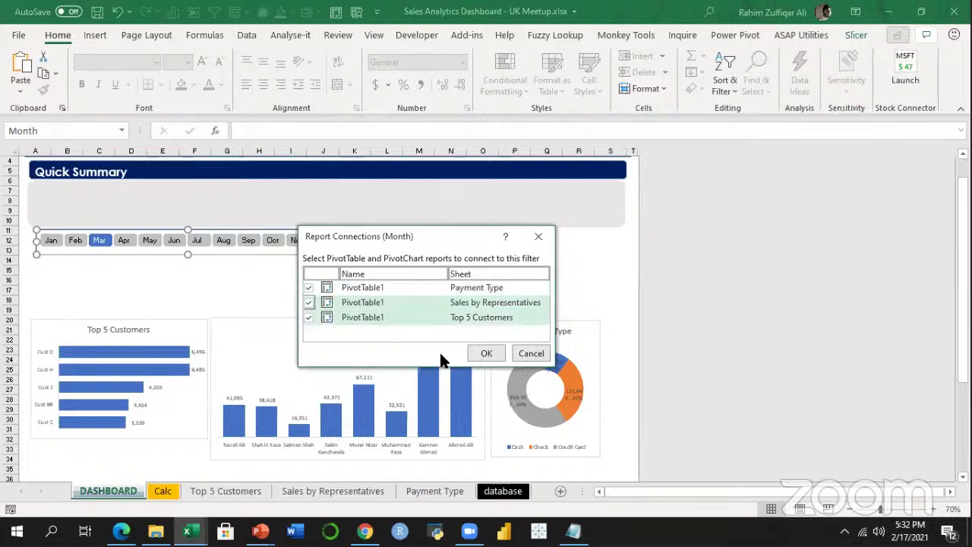
left_click(472, 352)
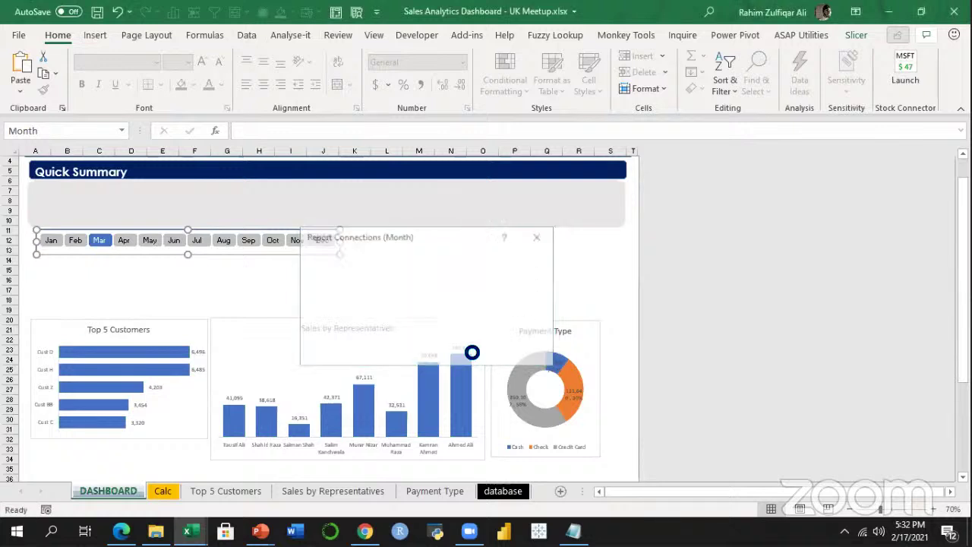
Test the connected slicer by filtering the dashboard to September, then August.
left_click(419, 280)
left_click(243, 240)
left_click(228, 240)
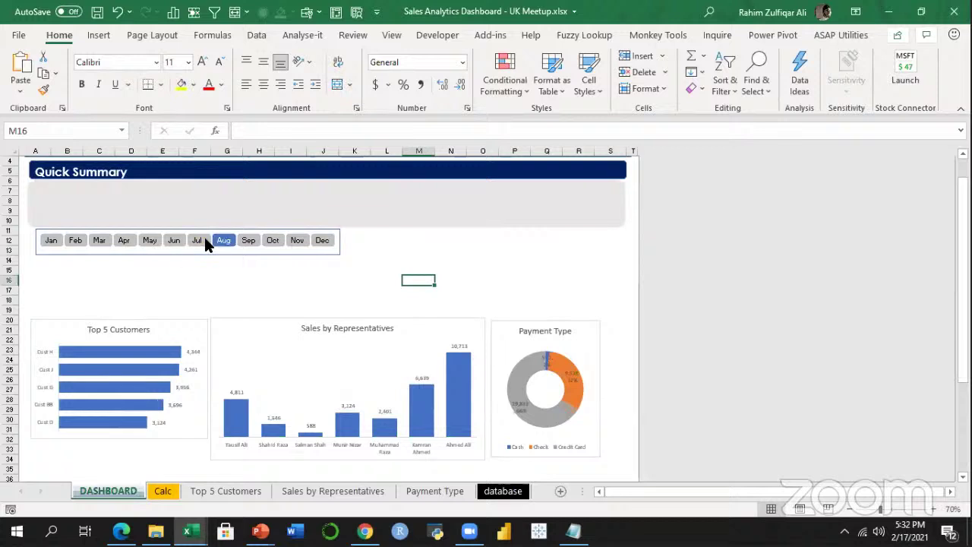
Cycle the Month slicer through Jul, Jun, Aug, Sep, Oct, Nov, Apr, Mar and Feb, ending on Oct.
left_click(199, 240)
left_click(176, 240)
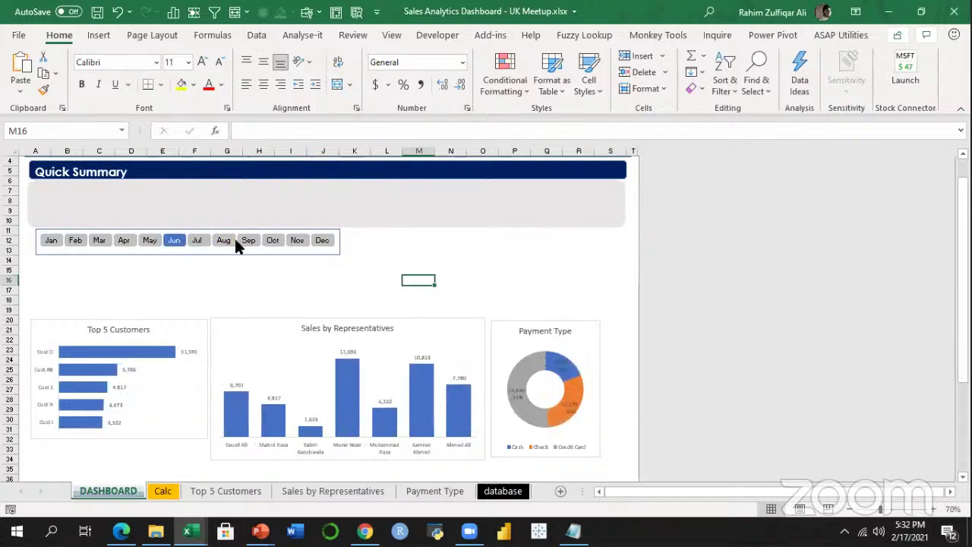
left_click(231, 240)
left_click(249, 240)
left_click(271, 242)
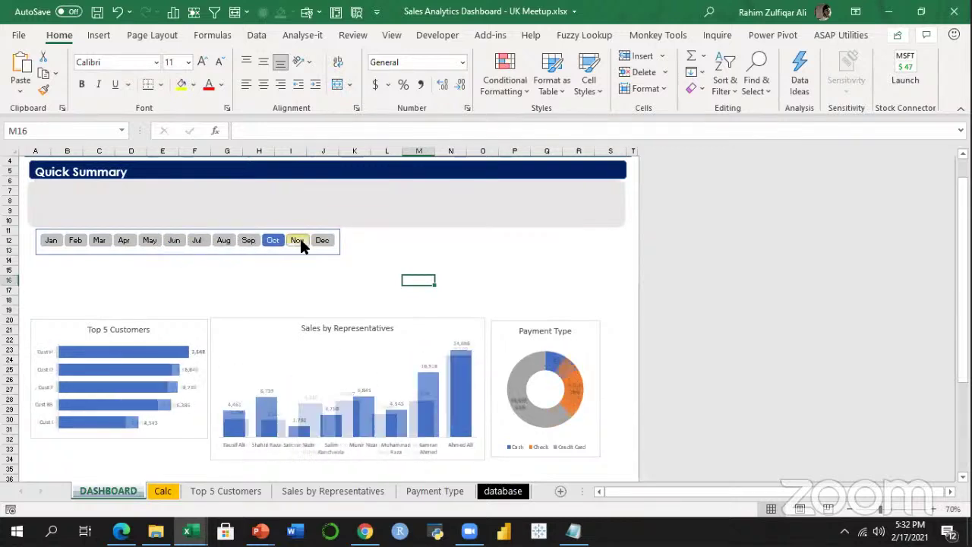
left_click(300, 242)
left_click(125, 242)
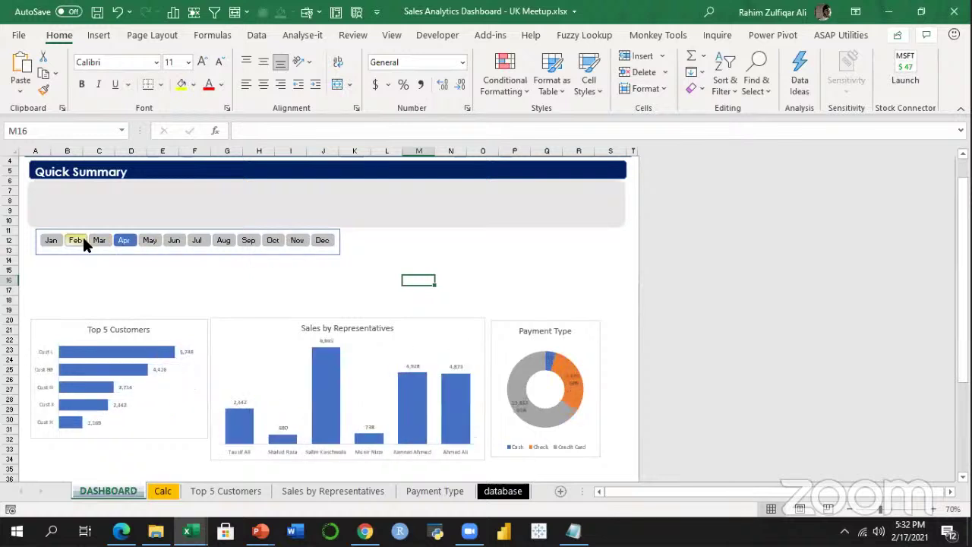
left_click(95, 242)
left_click(75, 241)
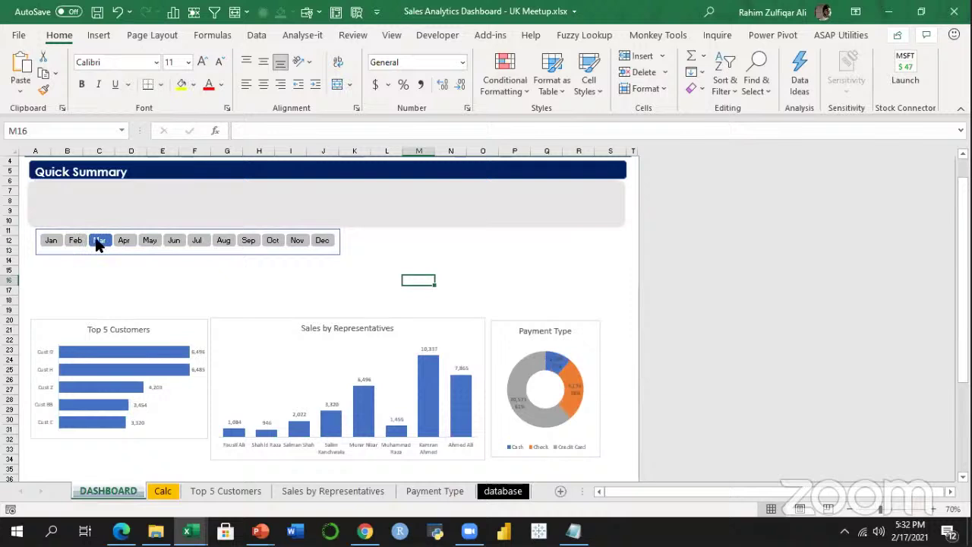
left_click(273, 241)
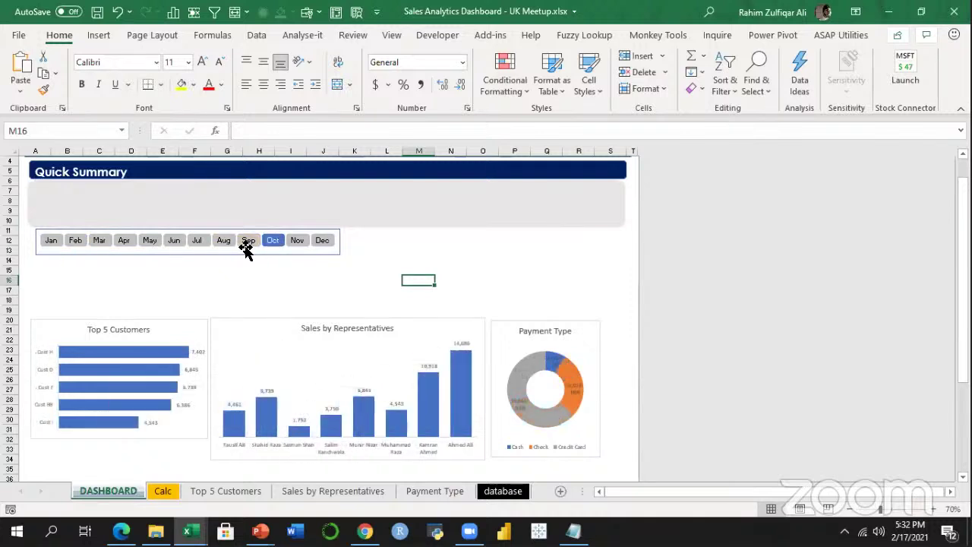
left_click(241, 251)
right_click(242, 253)
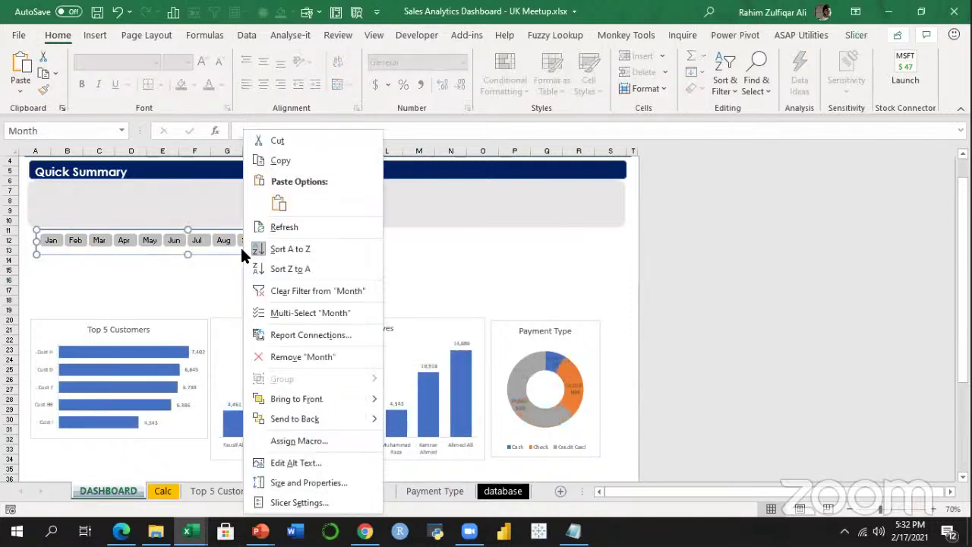
left_click(310, 335)
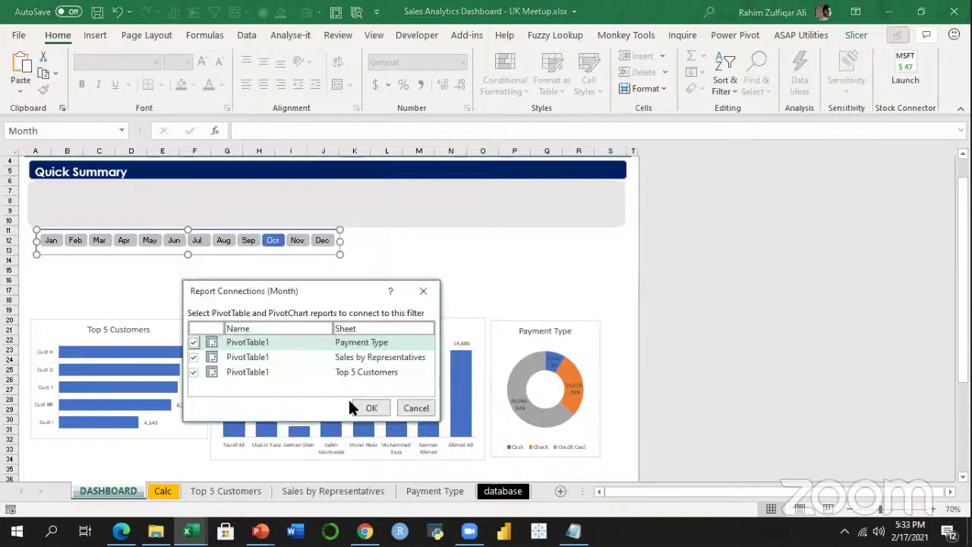
left_click(369, 408)
left_click(386, 260)
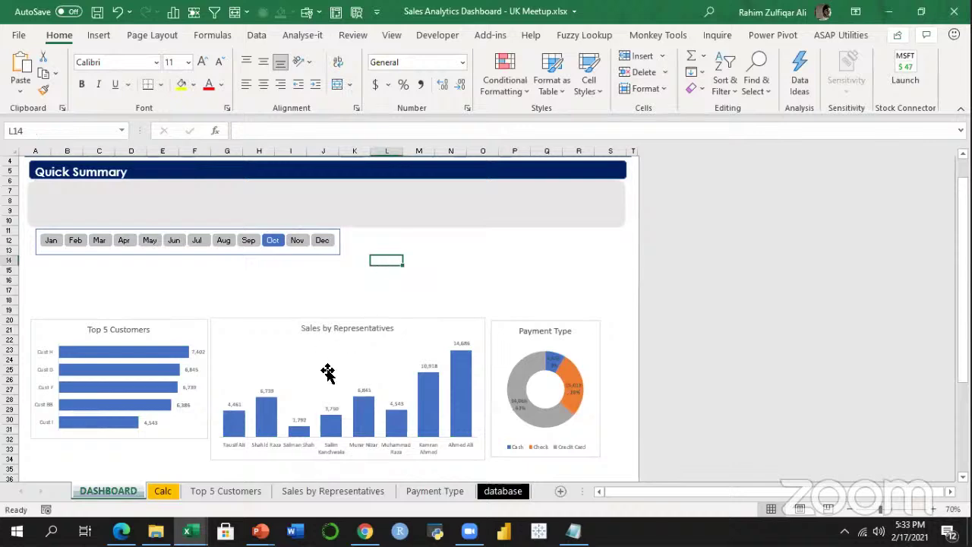
On Top 5 Customers, insert a Quarter slicer with 4 columns, resized shorter and wider.
left_click(235, 491)
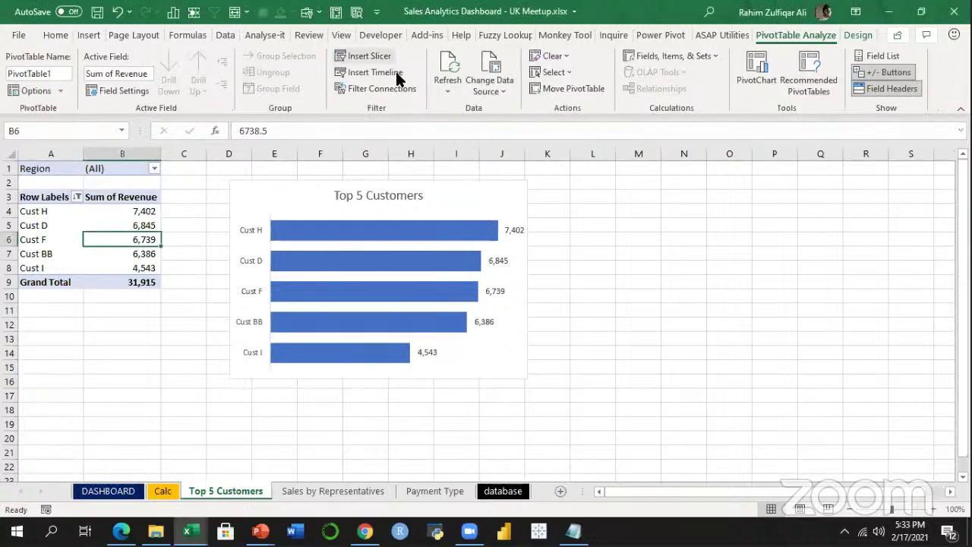
left_click(384, 59)
left_click(446, 315)
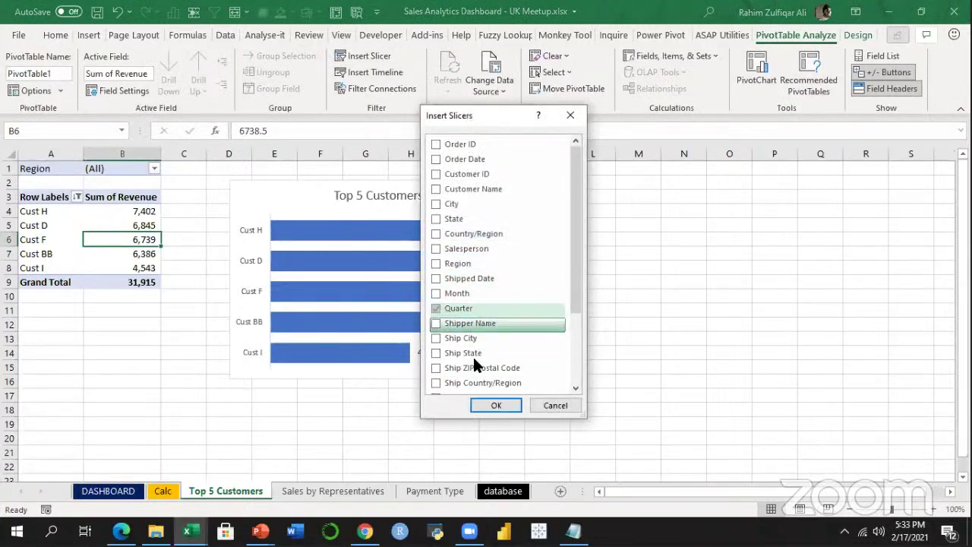
left_click(492, 402)
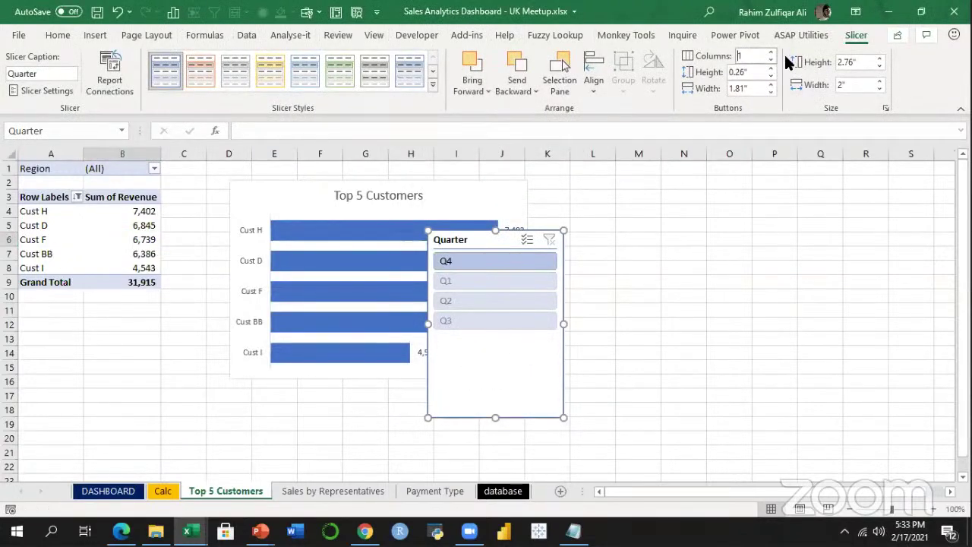
type("4")
key("Return")
left_click_drag(562, 419, 600, 275)
Hide the Quarter slicer's header, trim its height to the buttons, and cut it.
right_click(550, 241)
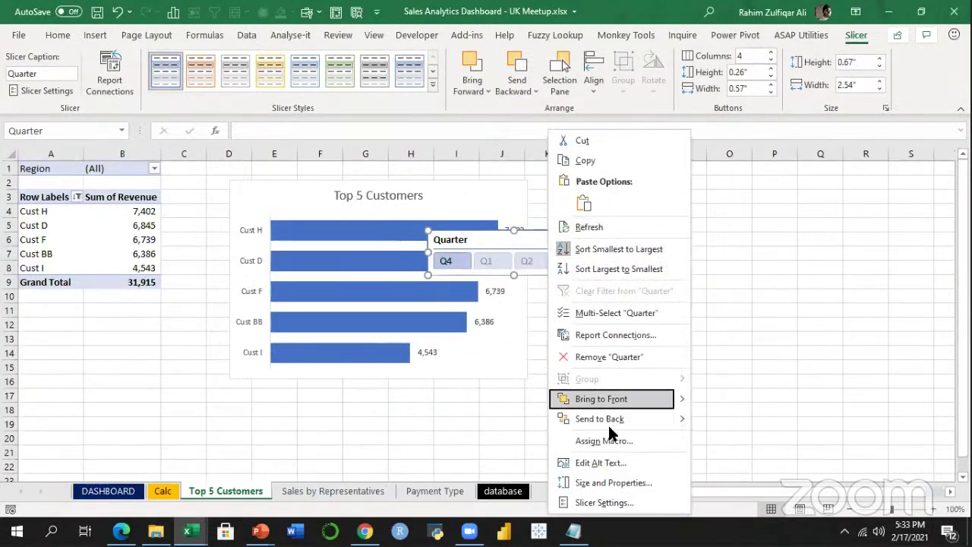
left_click(606, 503)
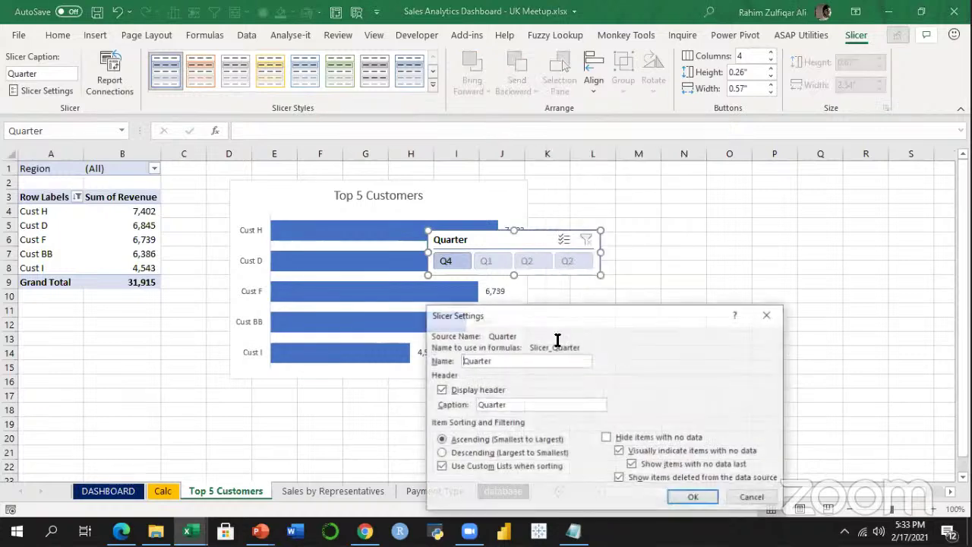
left_click(454, 392)
left_click(693, 499)
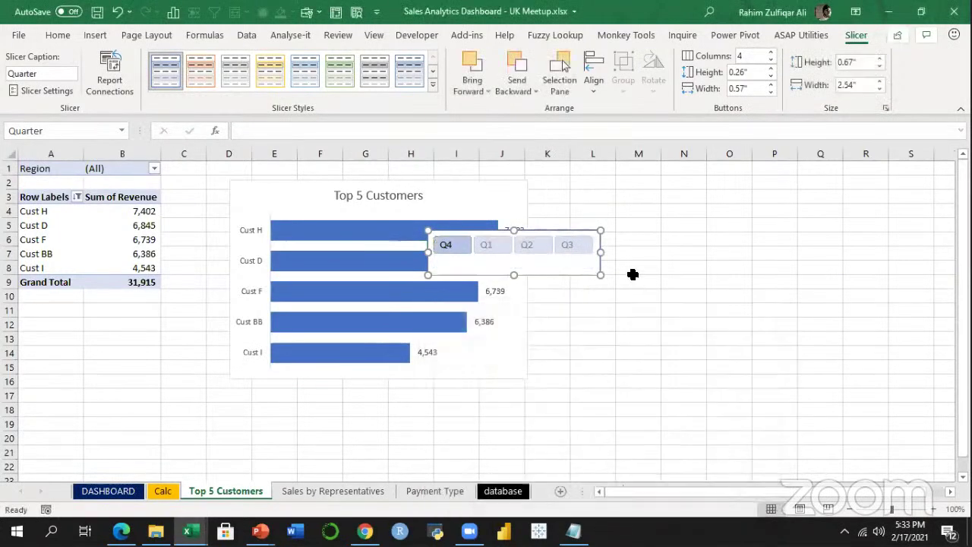
left_click_drag(600, 274, 599, 265)
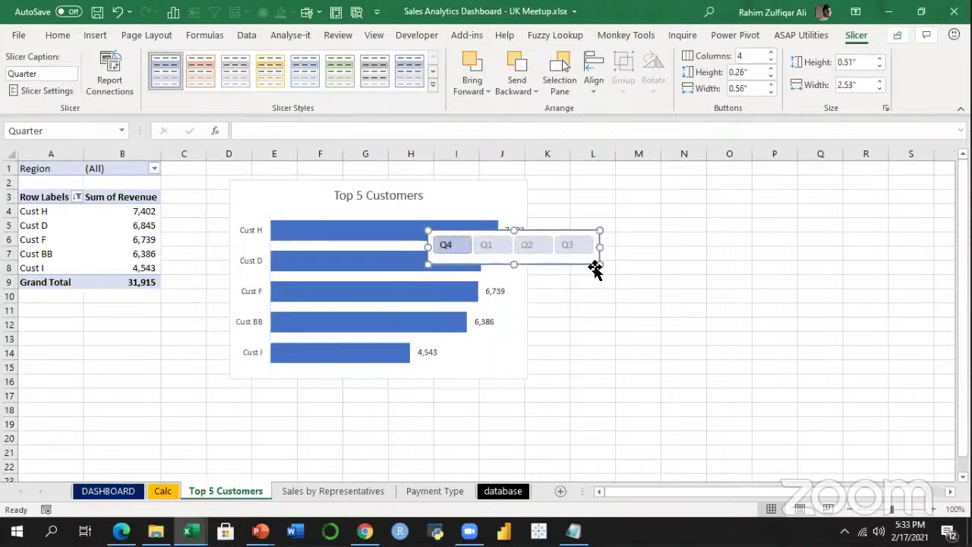
key("ctrl+x")
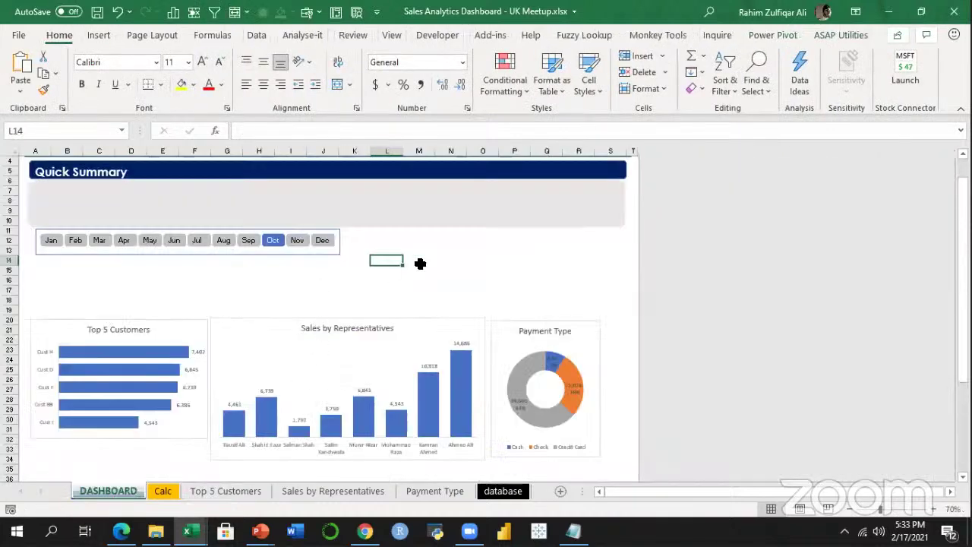
Paste the Quarter slicer onto the DASHBOARD, right of the Month slicer.
left_click(421, 257)
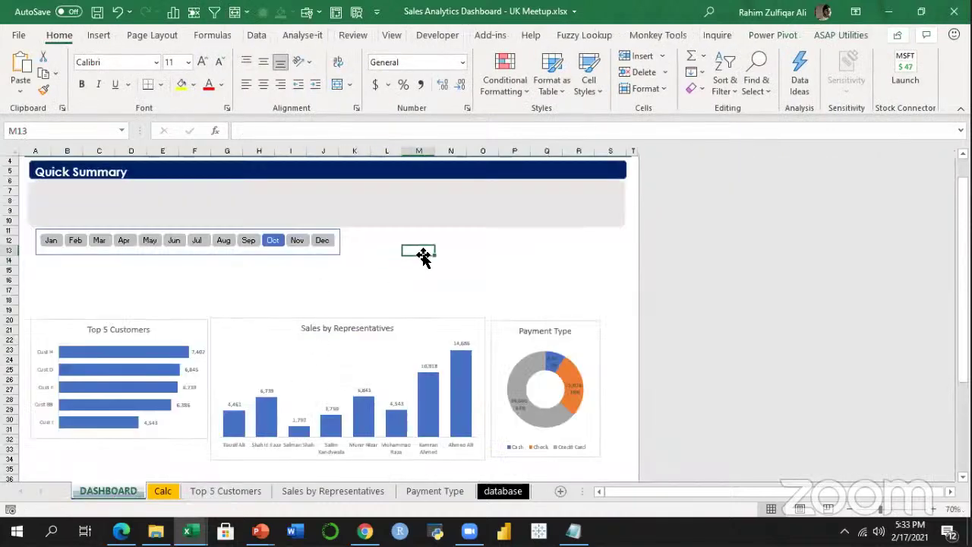
key("ctrl+v")
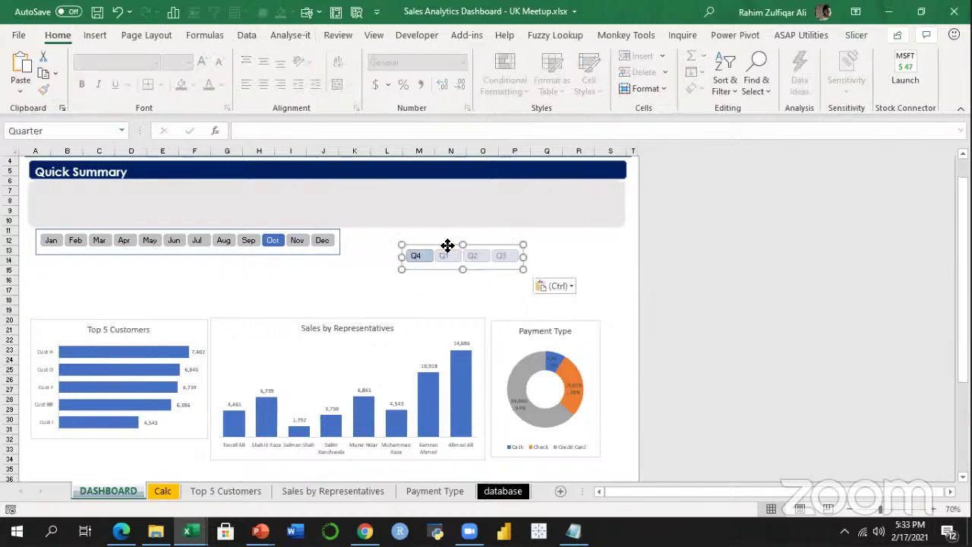
left_click_drag(448, 248, 391, 232)
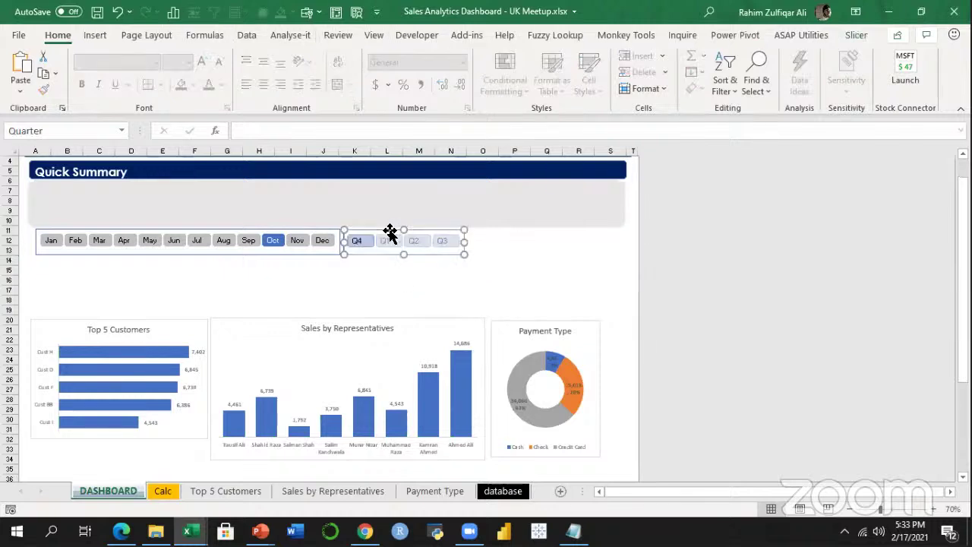
left_click(389, 278)
left_click(380, 234)
Link the Quarter slicer to Payment Type and Sales by Representatives pivots, then filter to January.
right_click(382, 232)
left_click(450, 336)
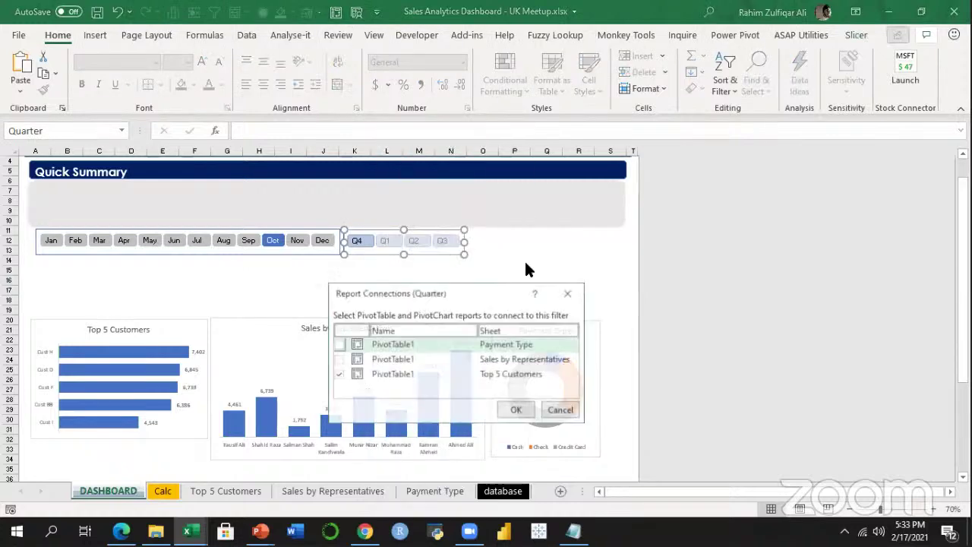
left_click(338, 344)
left_click(338, 359)
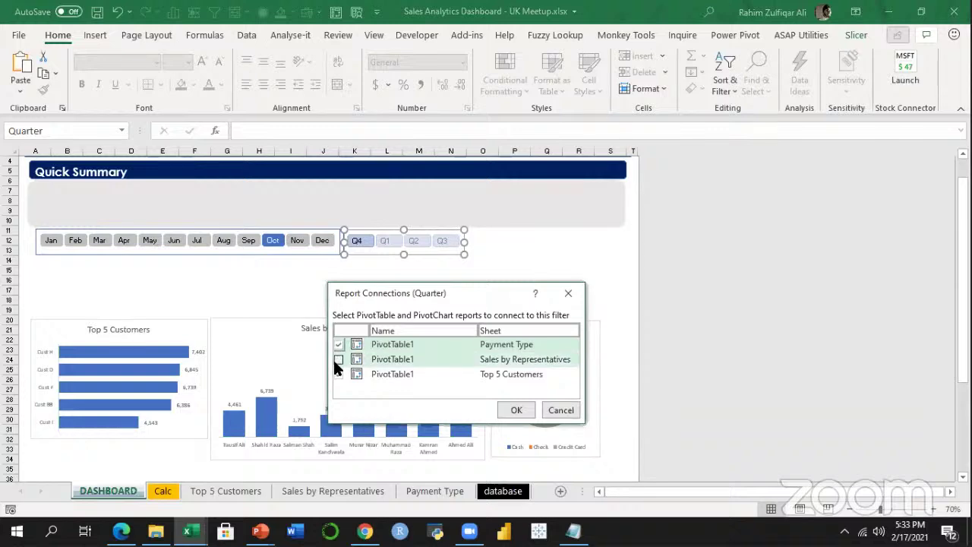
left_click(505, 411)
left_click(509, 272)
left_click(51, 240)
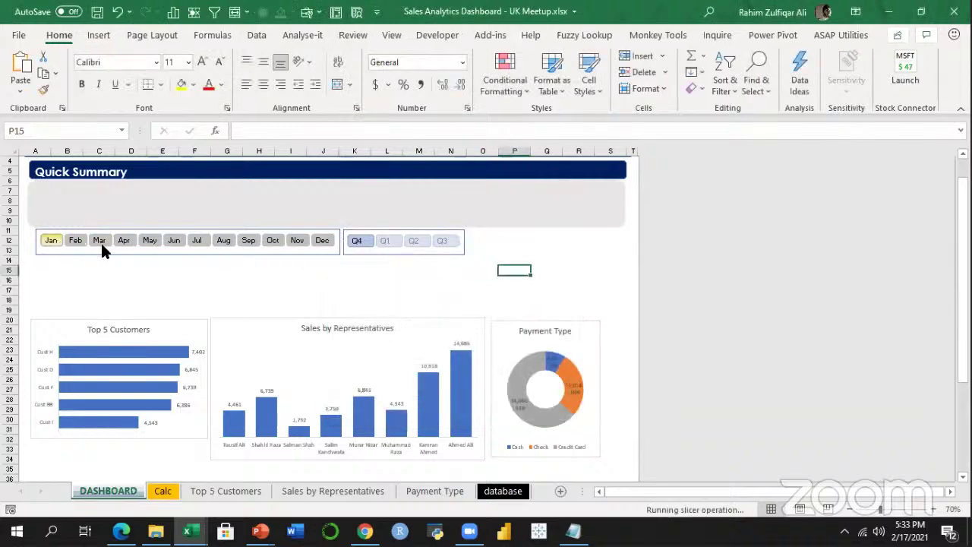
Clear the month filter, then filter the dashboard to Q3 and finally Q2.
left_click(319, 241, "shift")
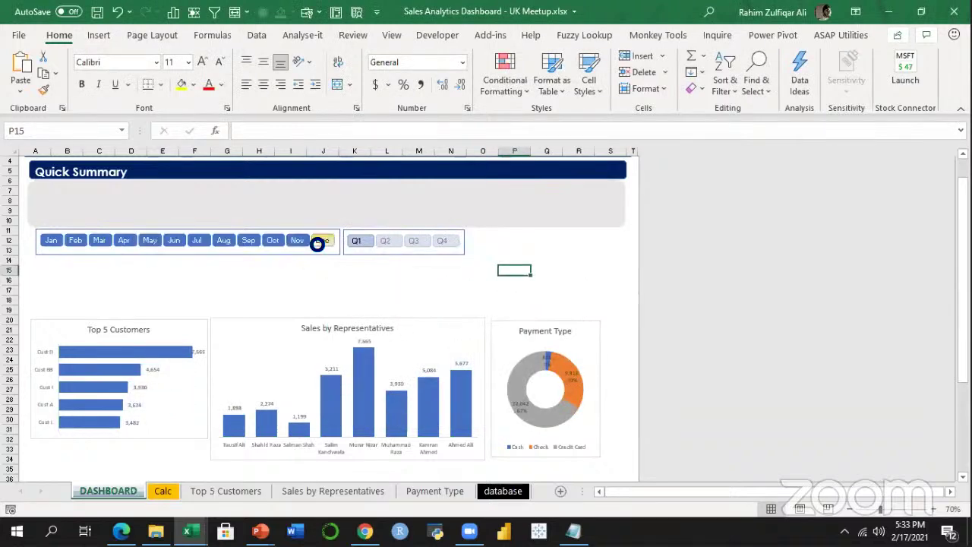
left_click(416, 239)
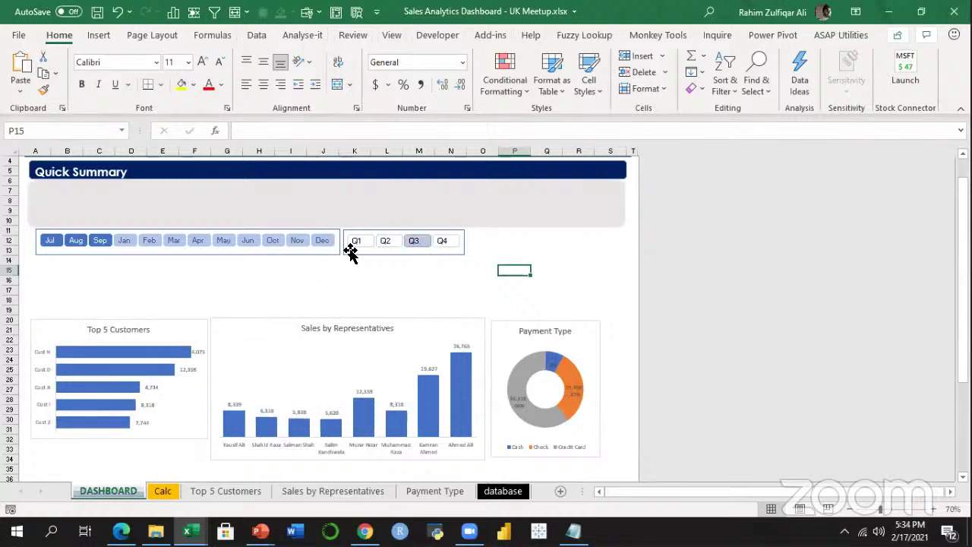
left_click(386, 241)
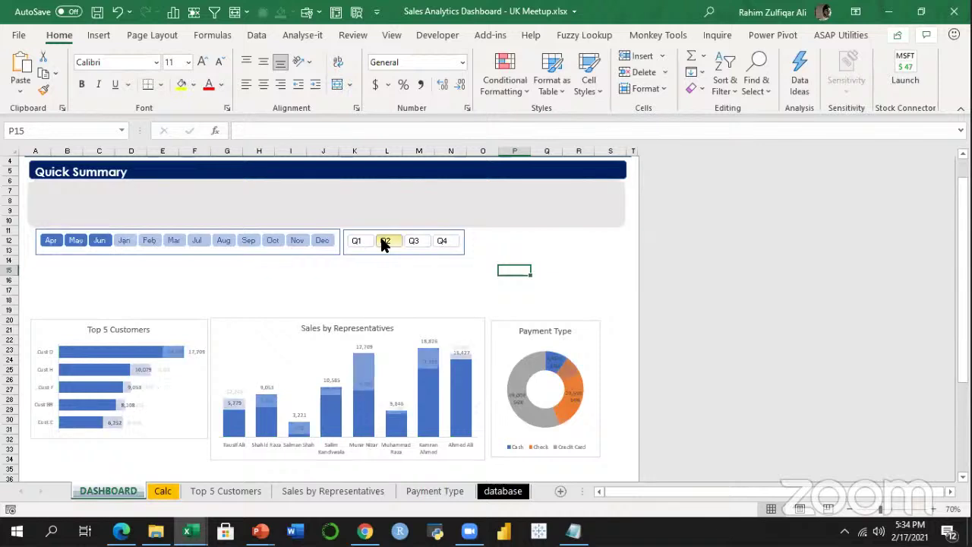
left_click(427, 278)
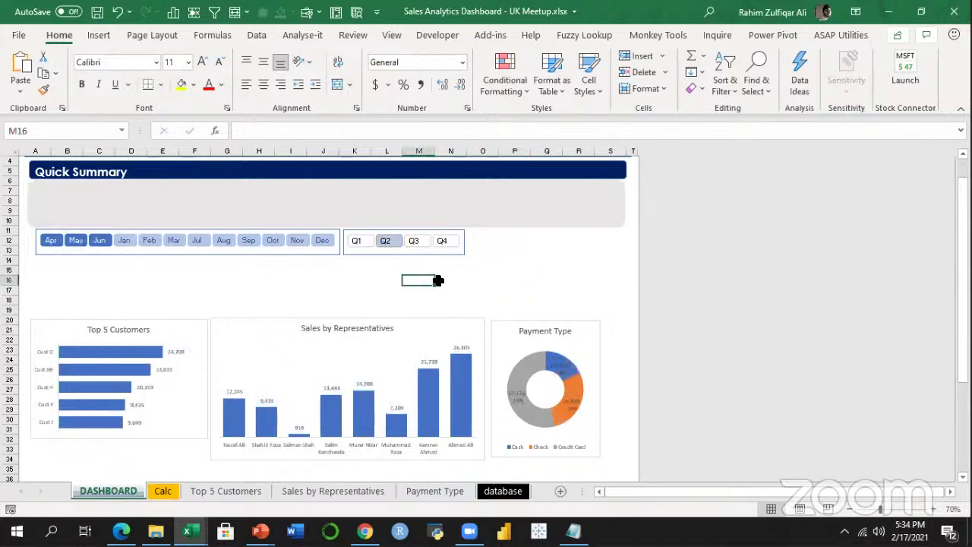
left_click_drag(963, 243, 862, 245)
Duplicate the Payment Type sheet and name the copy 'Region wise'.
left_click(417, 490)
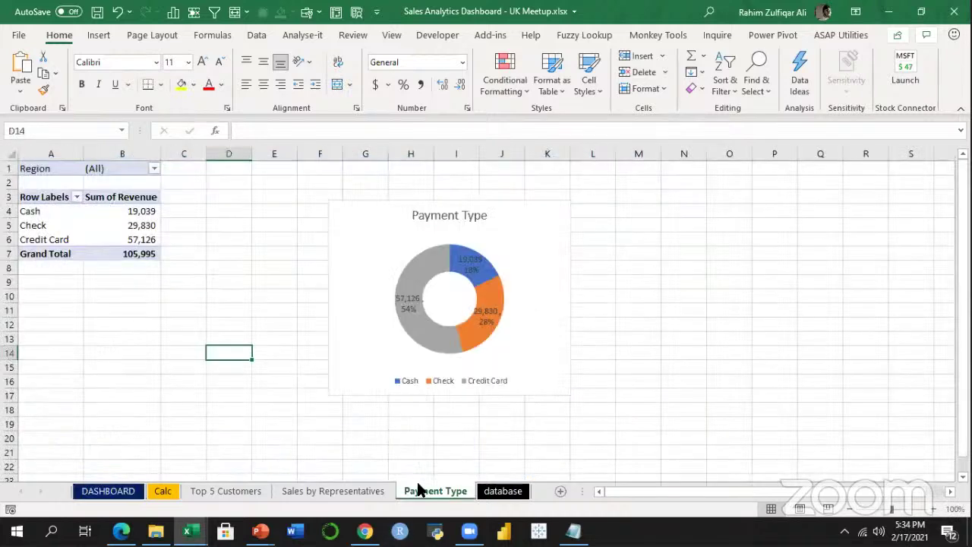
left_click(349, 490)
left_click(414, 492)
mouse_move(423, 489)
left_mouse_down()
mouse_move(484, 492)
mouse_move(473, 493)
left_mouse_up()
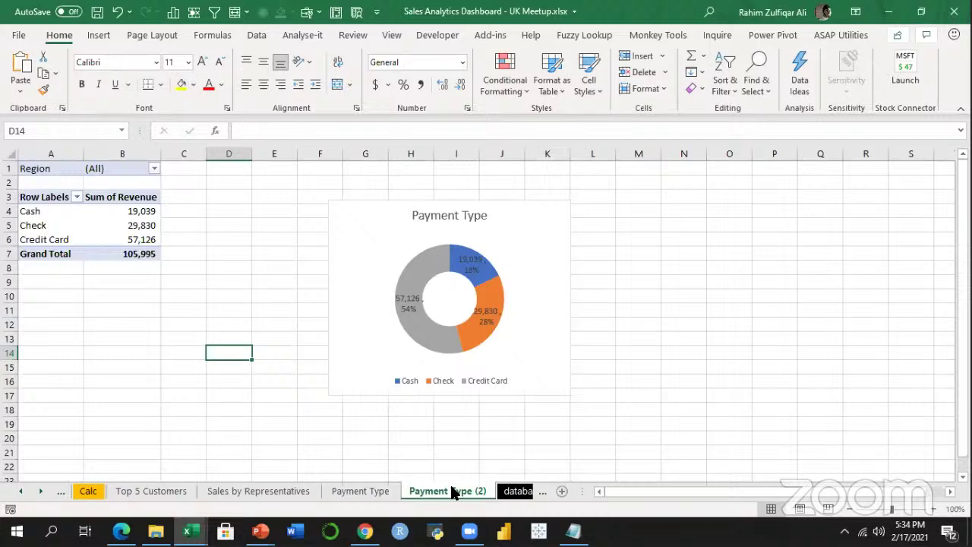
double_click(453, 492)
type("Region wise")
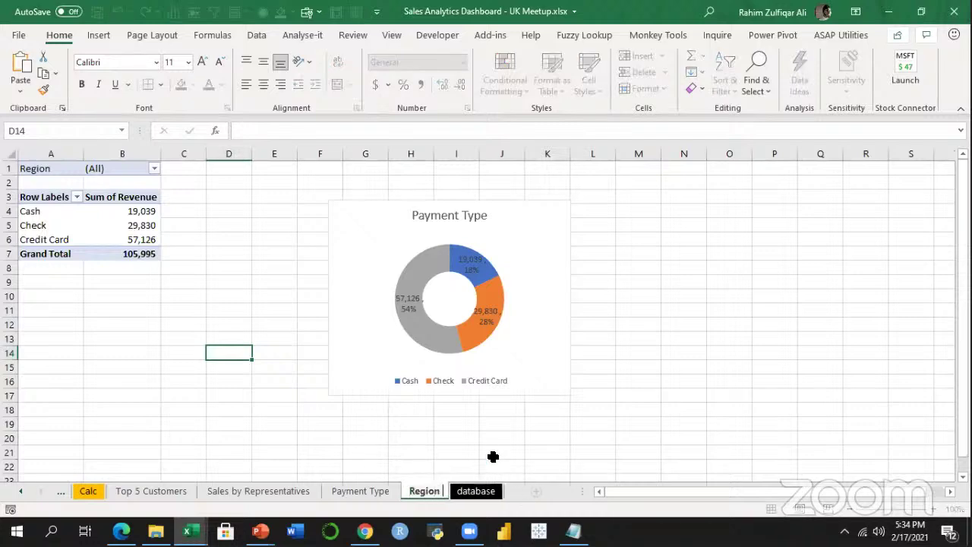
key("Return")
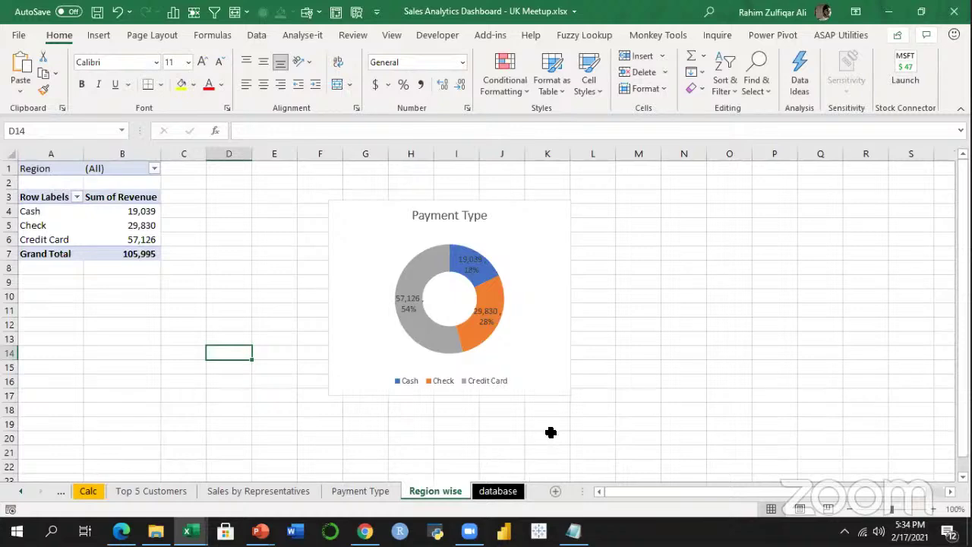
In the Field List, replace Payment Type with Region in the pivot Rows.
right_click(102, 224)
left_click(195, 463)
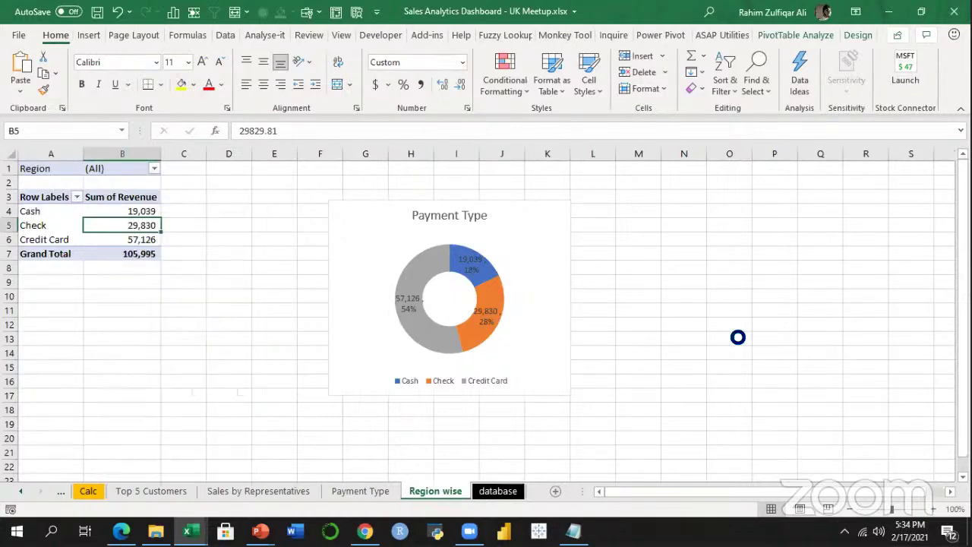
left_click_drag(838, 430, 858, 262)
left_click_drag(839, 448, 839, 449)
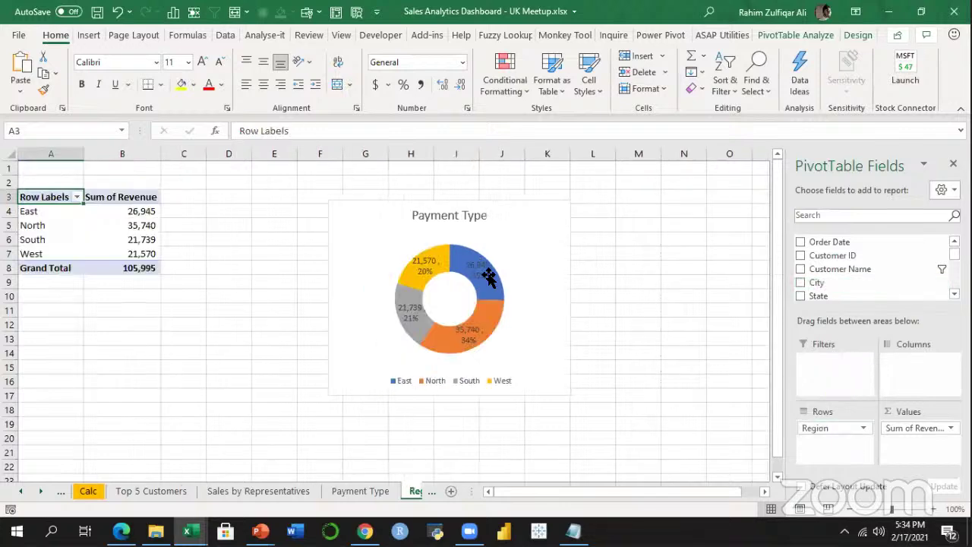
Change the region chart to a Clustered Column chart.
left_click(426, 233)
right_click(426, 232)
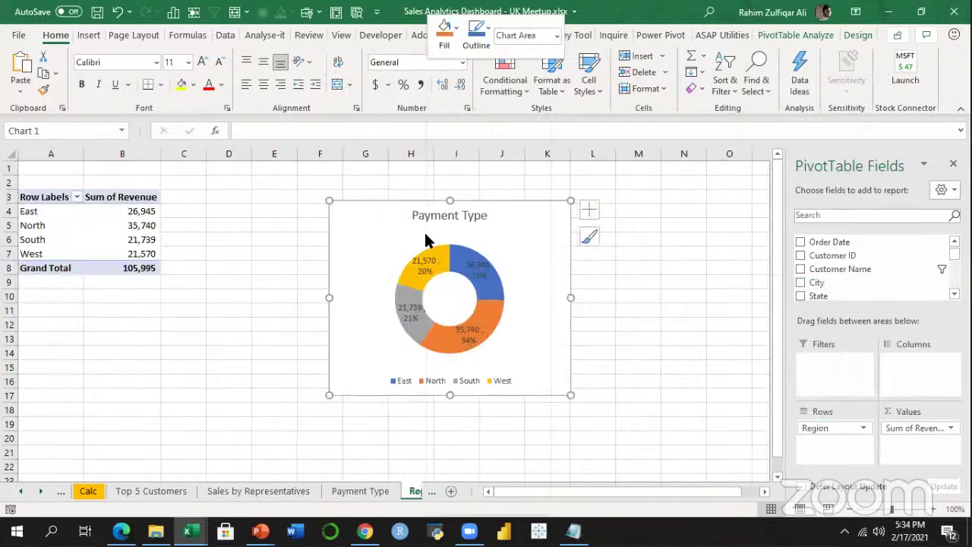
left_click(494, 233)
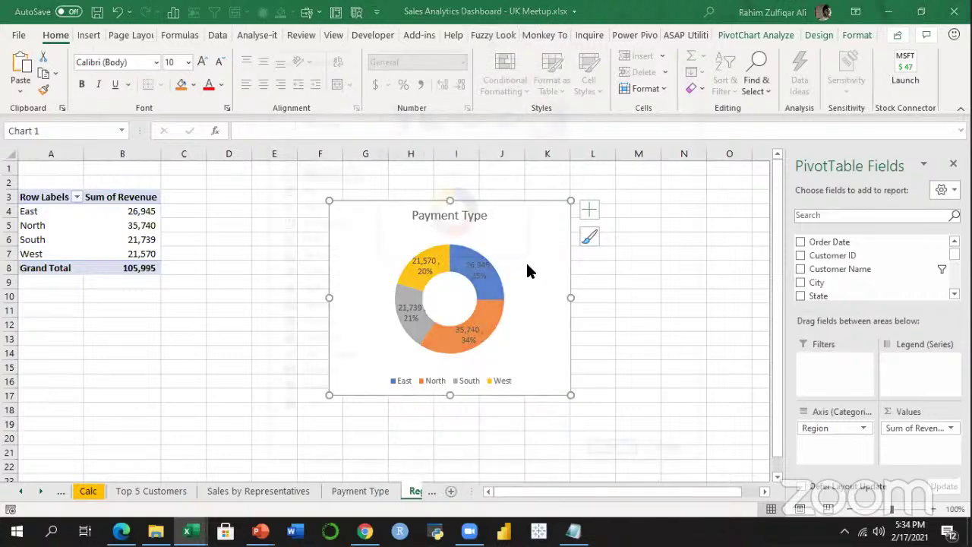
left_click(325, 141)
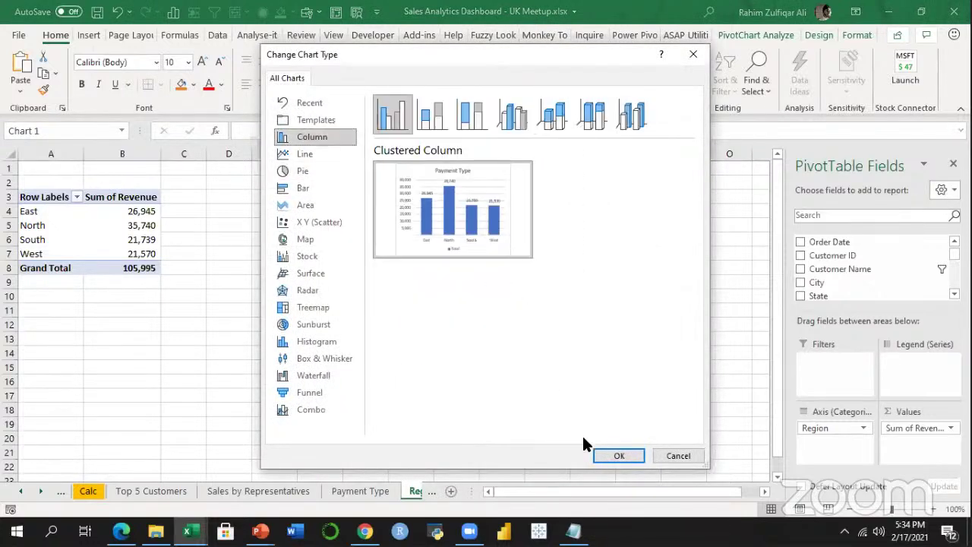
left_click(616, 455)
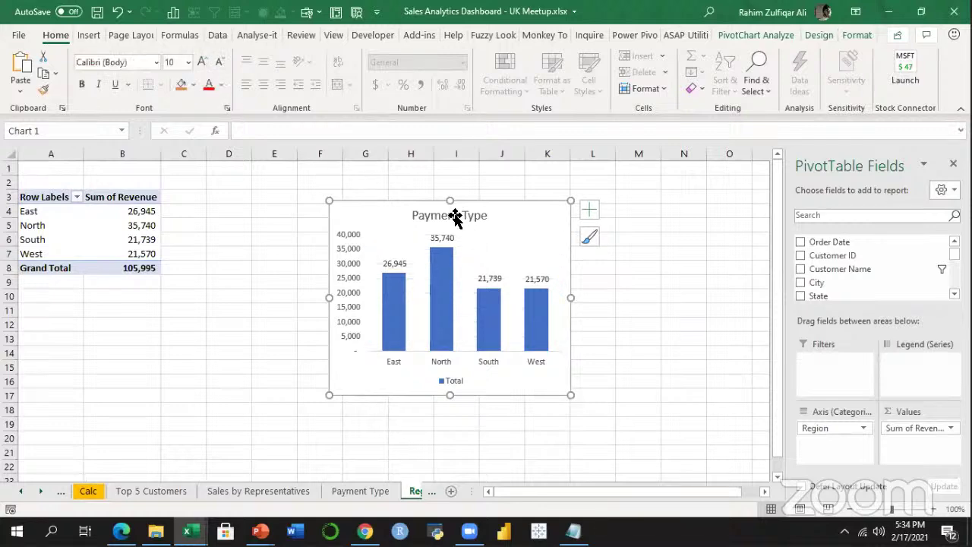
Retitle the chart 'Regionwise Sales'.
double_click(452, 215)
double_click(453, 215)
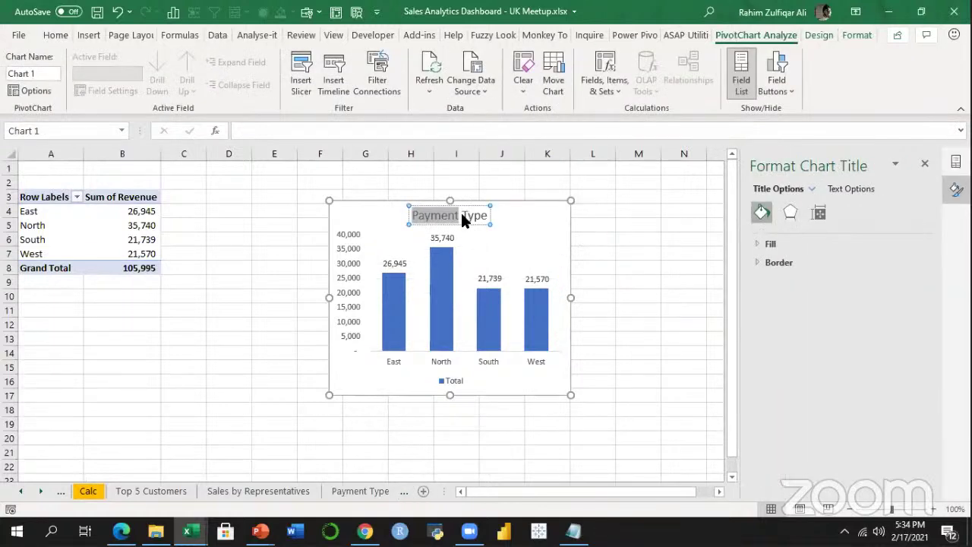
type("Regionwise s")
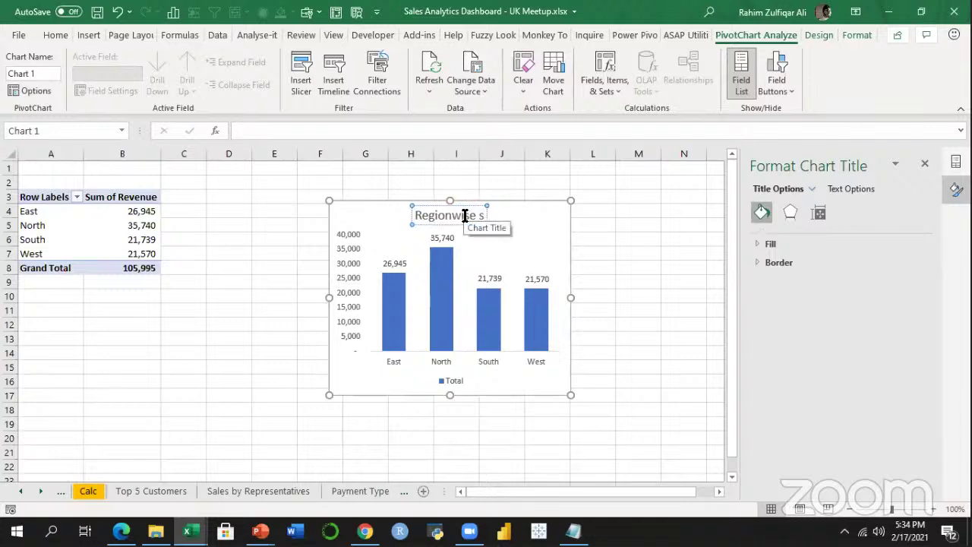
key("BackSpace")
type("Sales")
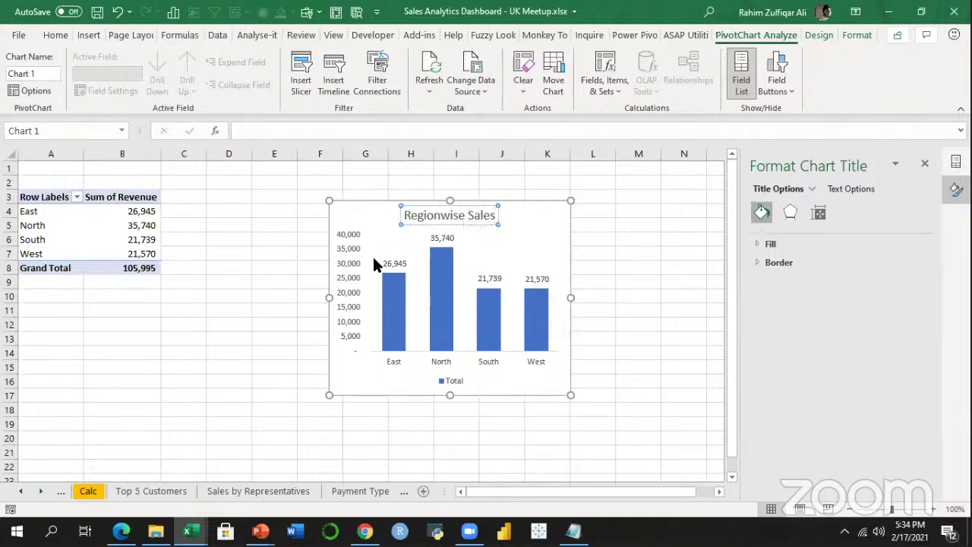
Delete the value axis and legend, and shrink the chart.
left_click(352, 261)
key("Delete")
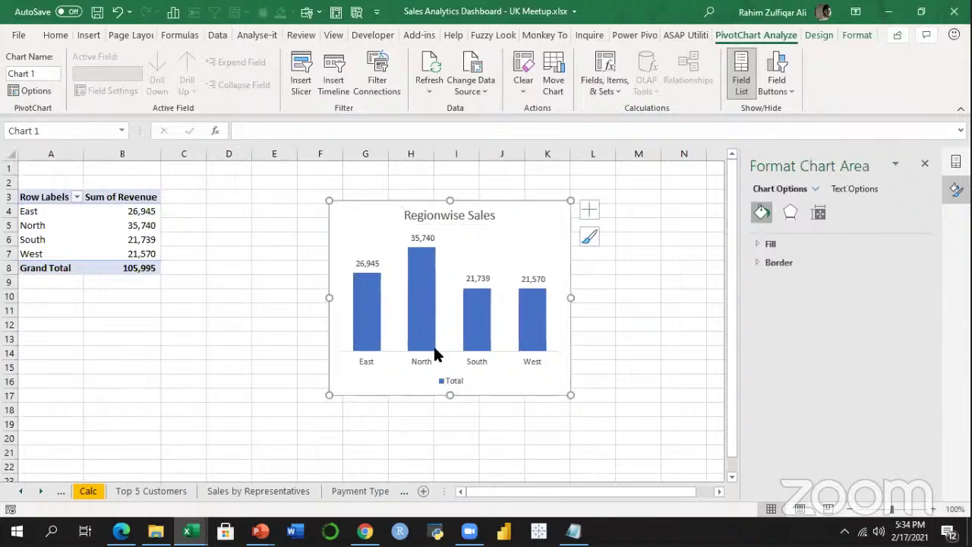
left_click(450, 379)
key("Delete")
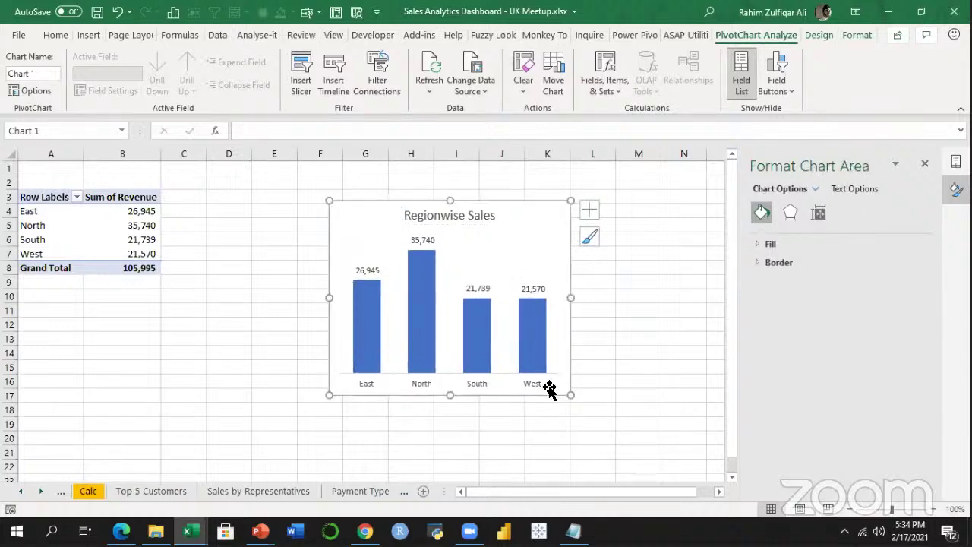
left_click_drag(567, 391, 546, 370)
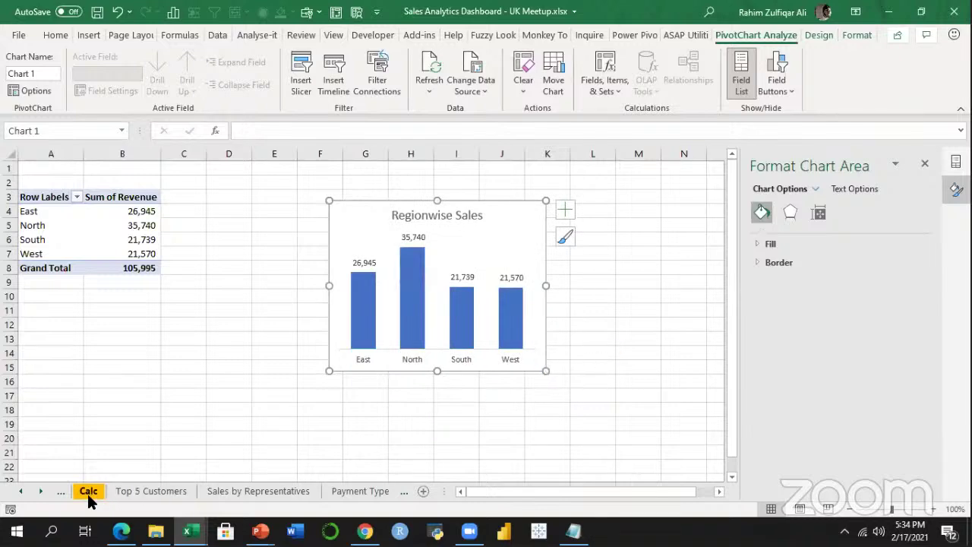
Paste the Regionwise Sales chart onto the DASHBOARD and move it below Top 5 Customers.
left_click(20, 490)
left_click(96, 492)
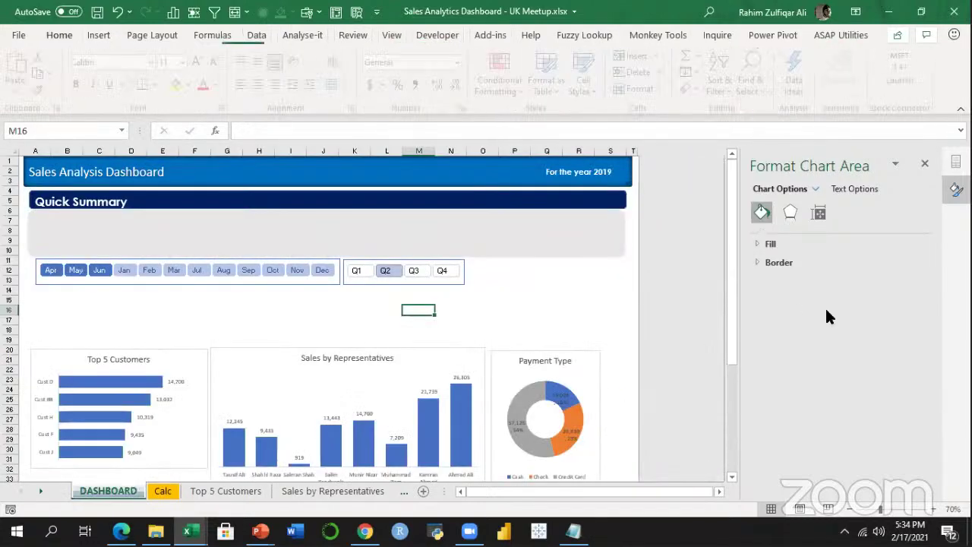
left_click(731, 325)
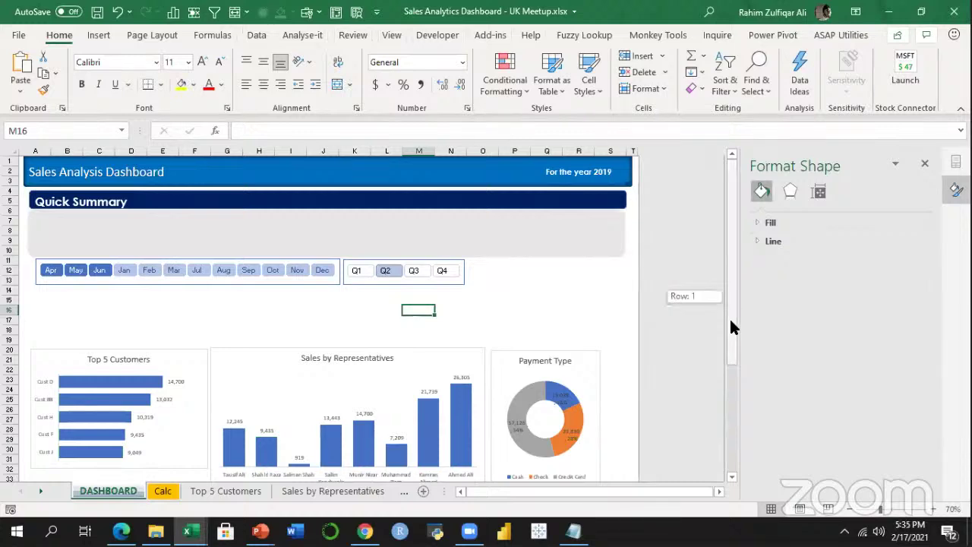
scroll(440, 389, "down", 6)
left_click(438, 383)
key("ctrl+v")
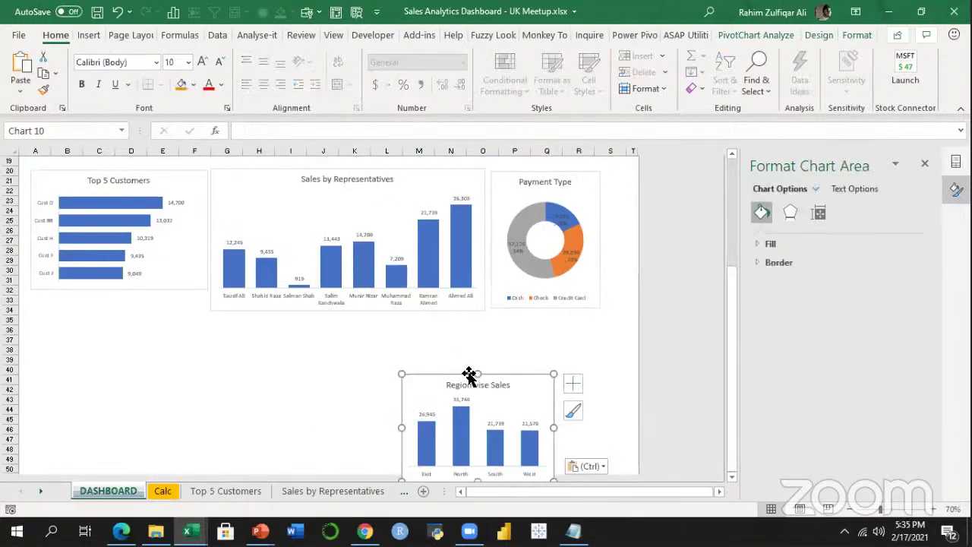
left_click_drag(469, 374, 98, 317)
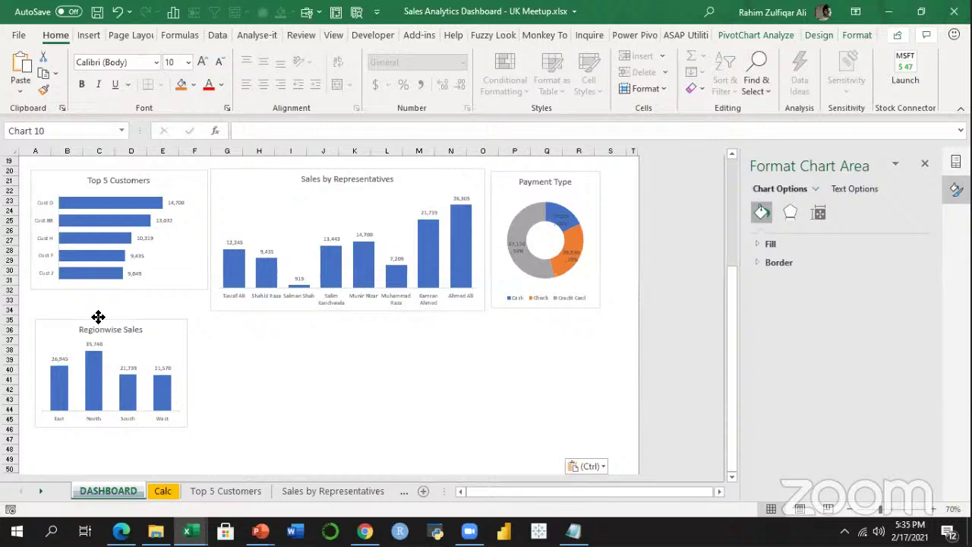
left_click(321, 351)
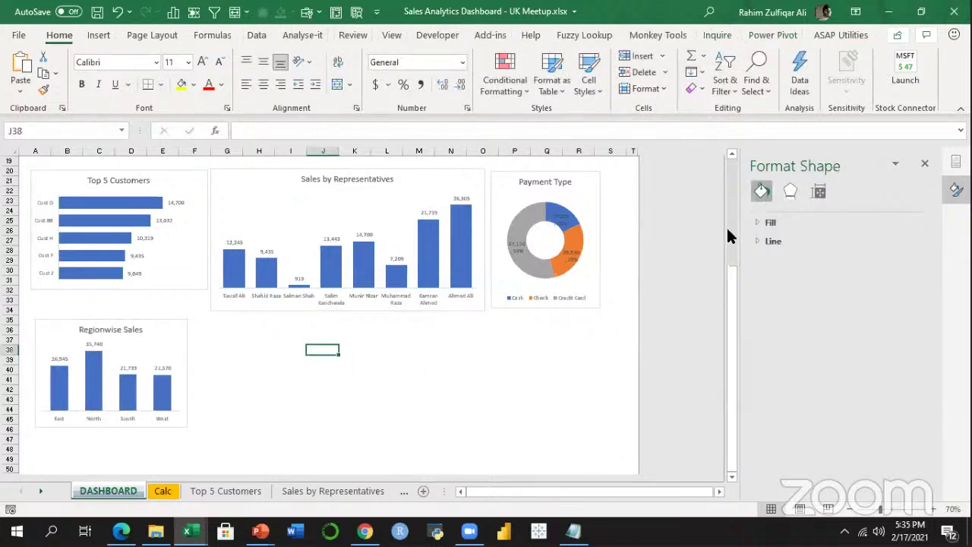
scroll(729, 234, "up", 6)
mouse_move(731, 235)
left_mouse_down()
mouse_move(733, 297)
mouse_move(729, 241)
left_mouse_up()
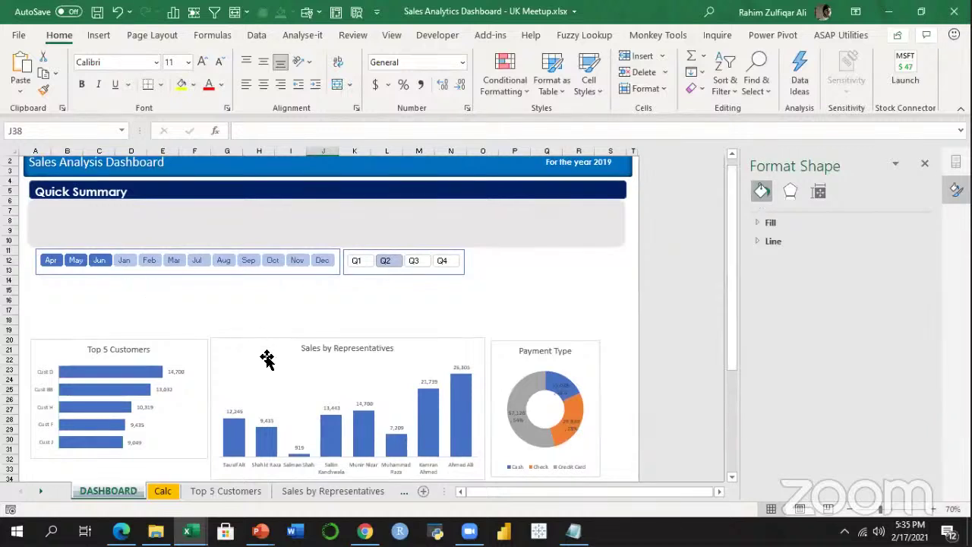
left_click(211, 491)
Duplicate the Region wise sheet and bring up its pivot Field List.
left_click(41, 490)
left_click(184, 491)
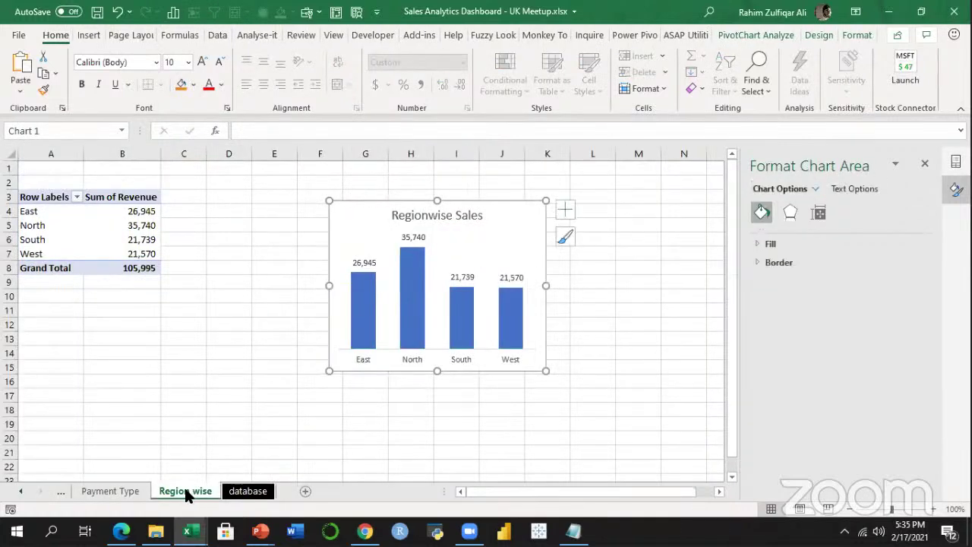
left_click_drag(225, 483, 227, 490)
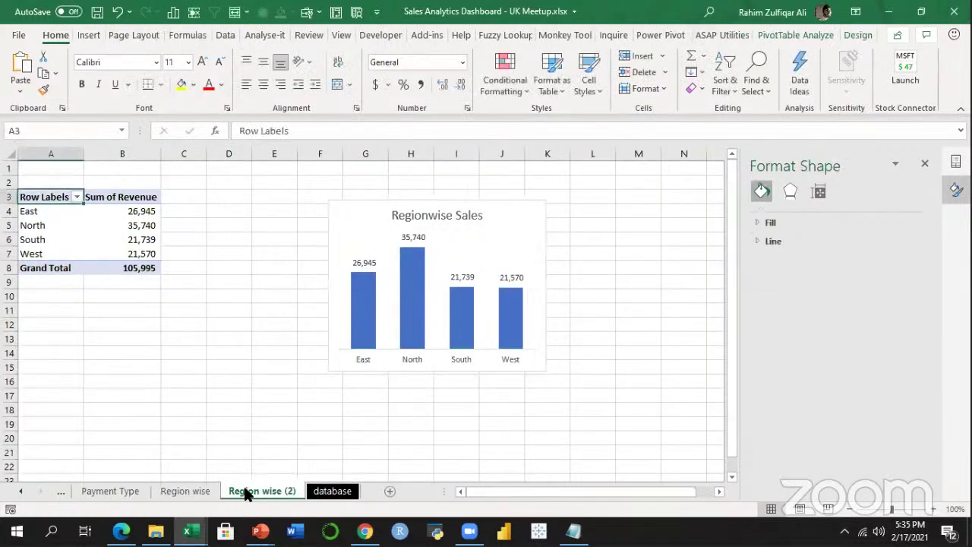
left_click(116, 211)
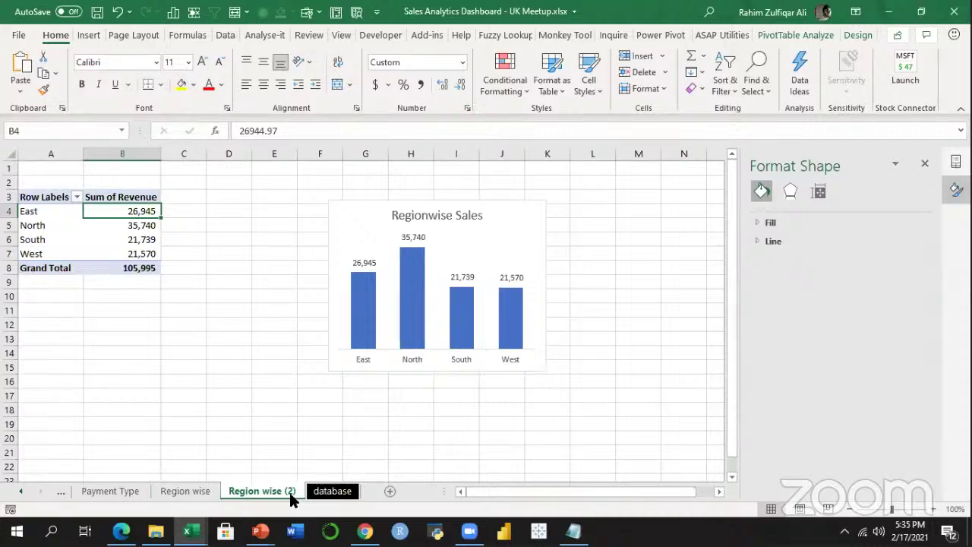
right_click(116, 240)
left_click(194, 474)
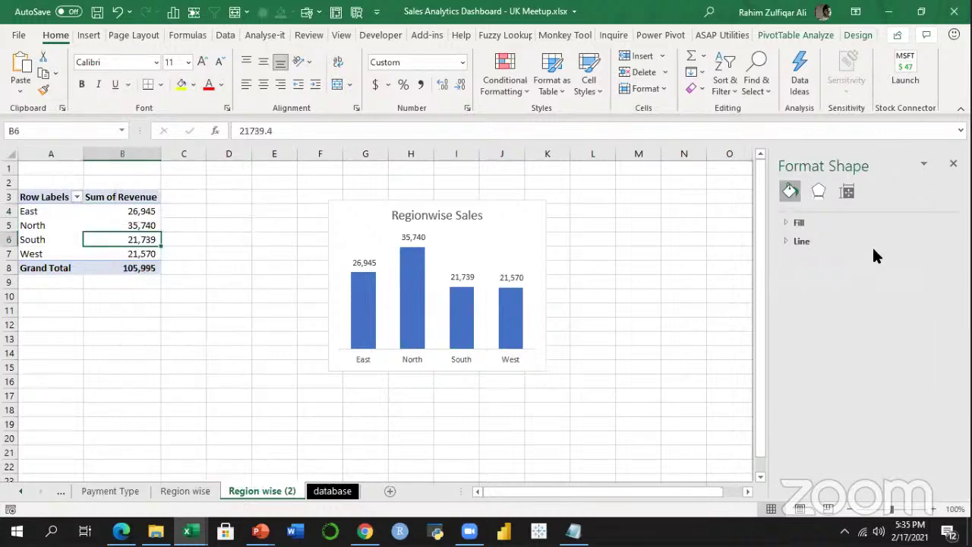
left_click(127, 221)
right_click(127, 221)
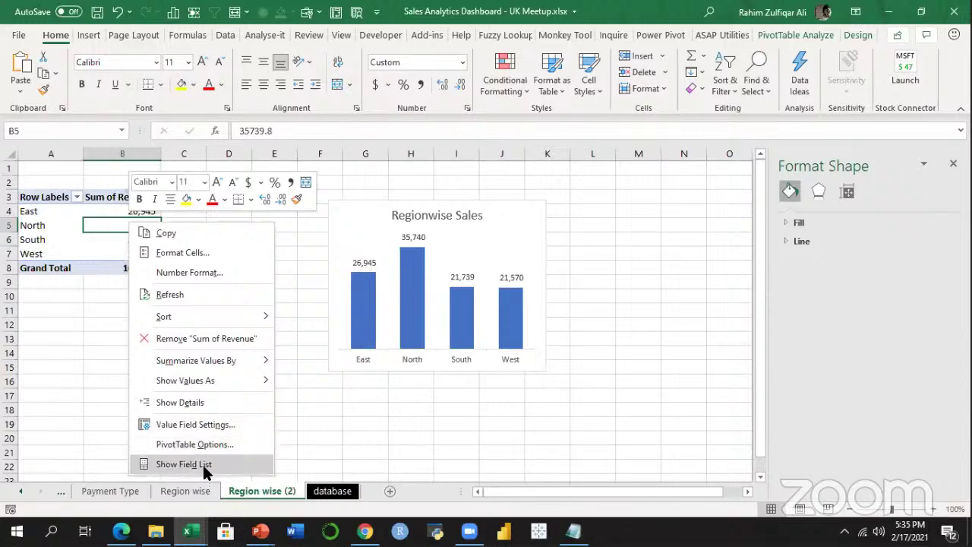
left_click(202, 463)
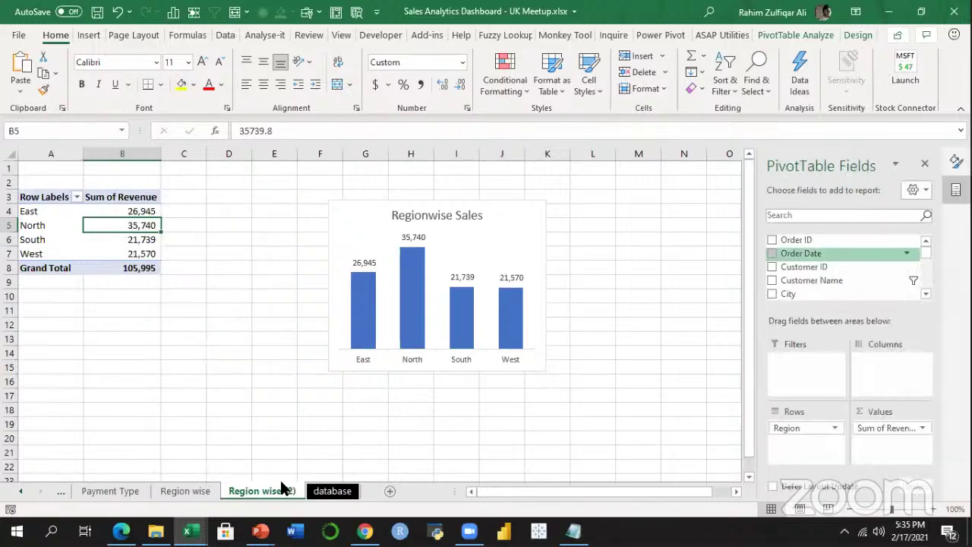
Rename the copy 'monthwise sales' and replace Region with Order Date in Rows.
left_click_drag(278, 490, 456, 434)
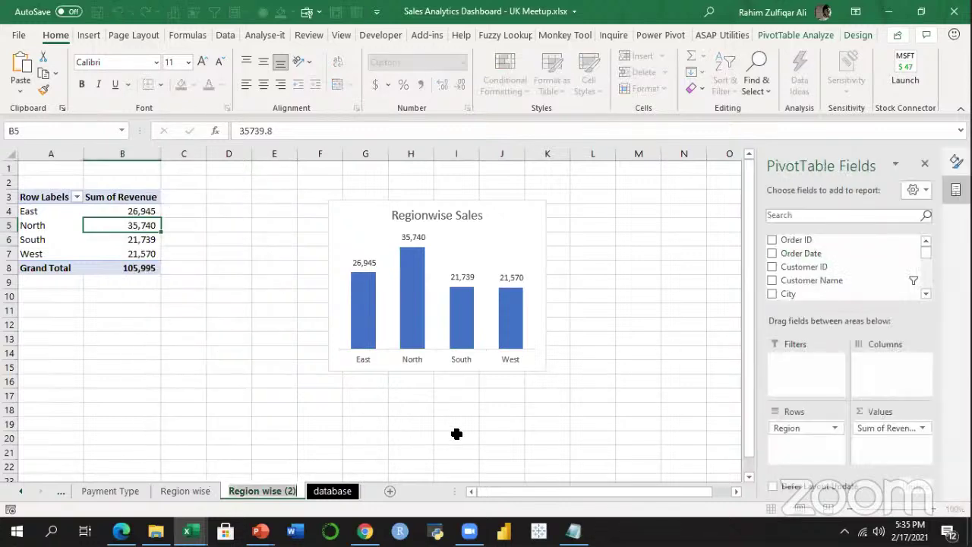
type("month")
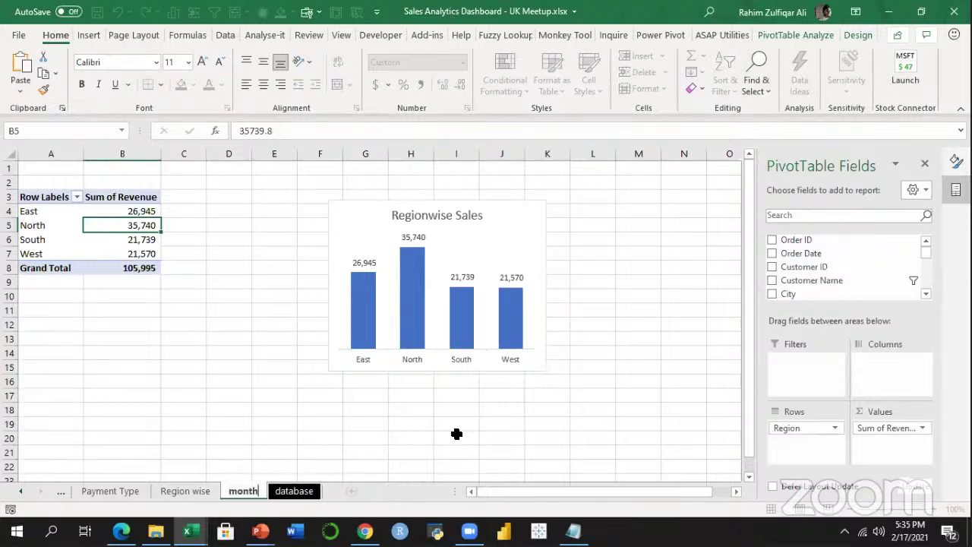
type("wise sales")
key("Return")
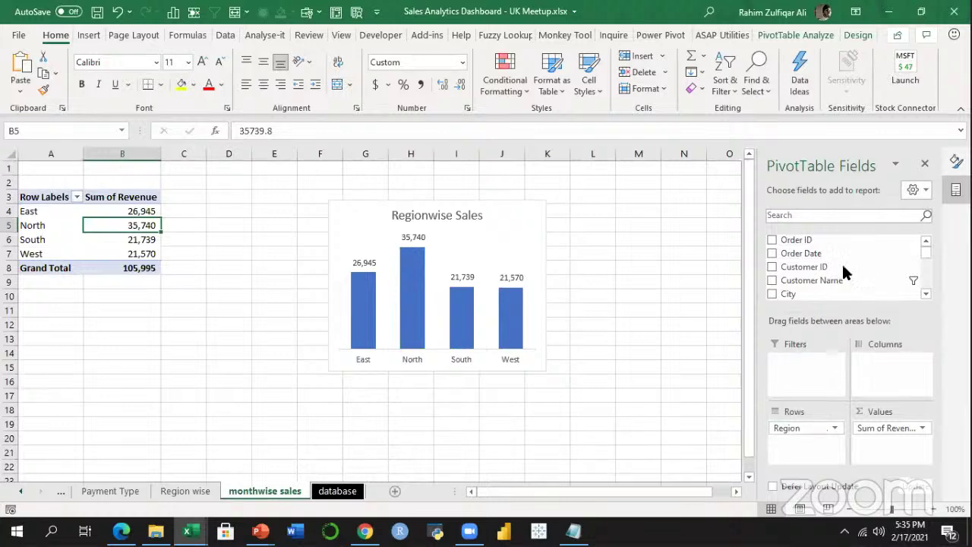
left_click_drag(853, 253, 825, 463)
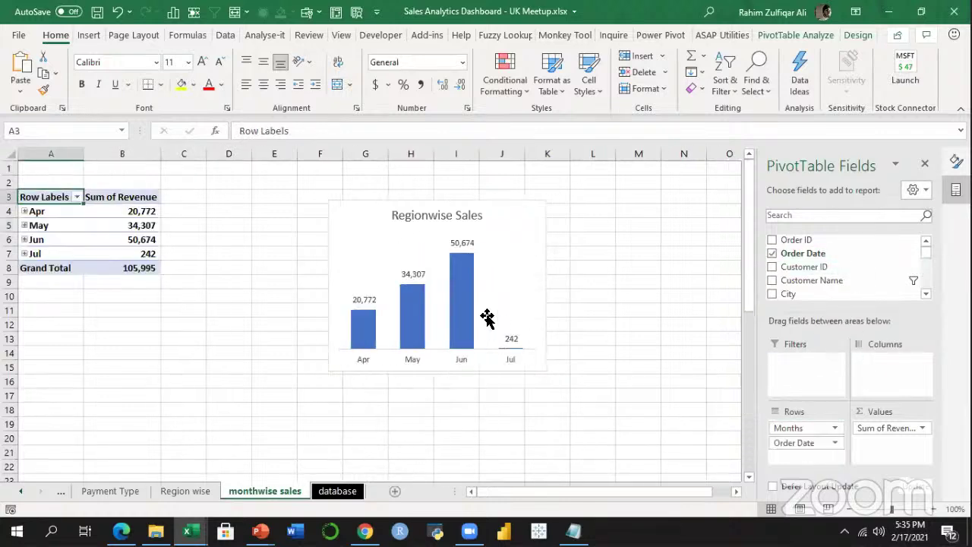
Group the order dates by Months and Years instead of Days.
left_click(49, 224)
right_click(49, 224)
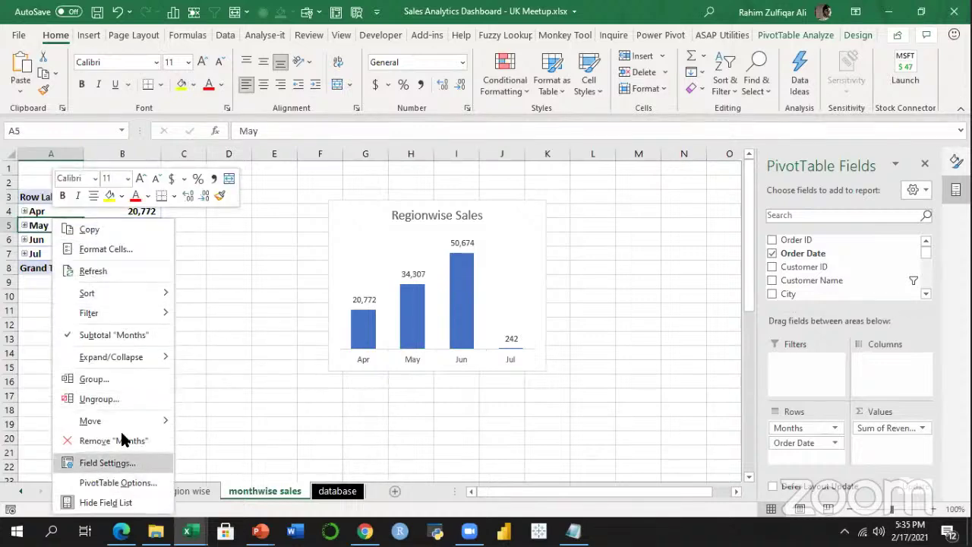
left_click(170, 378)
left_click(85, 384)
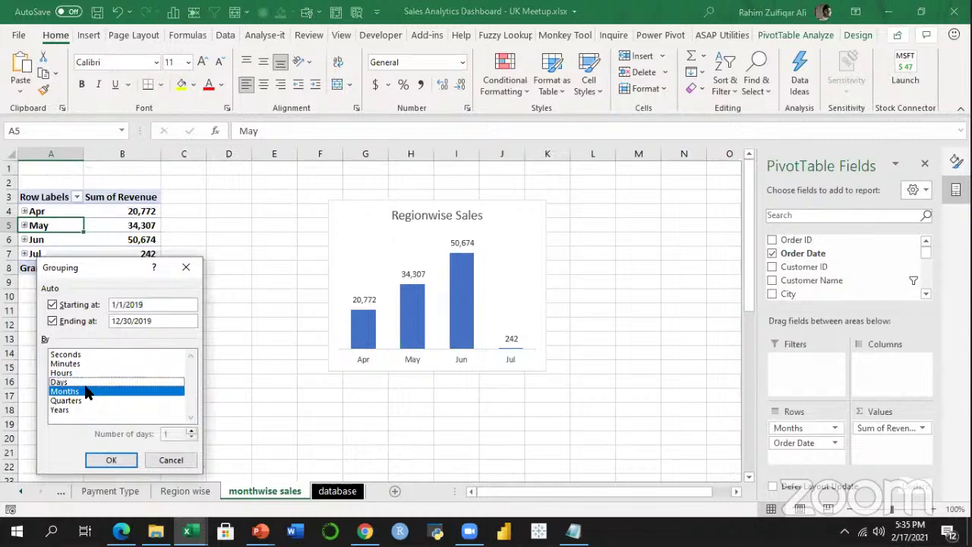
left_click(73, 410)
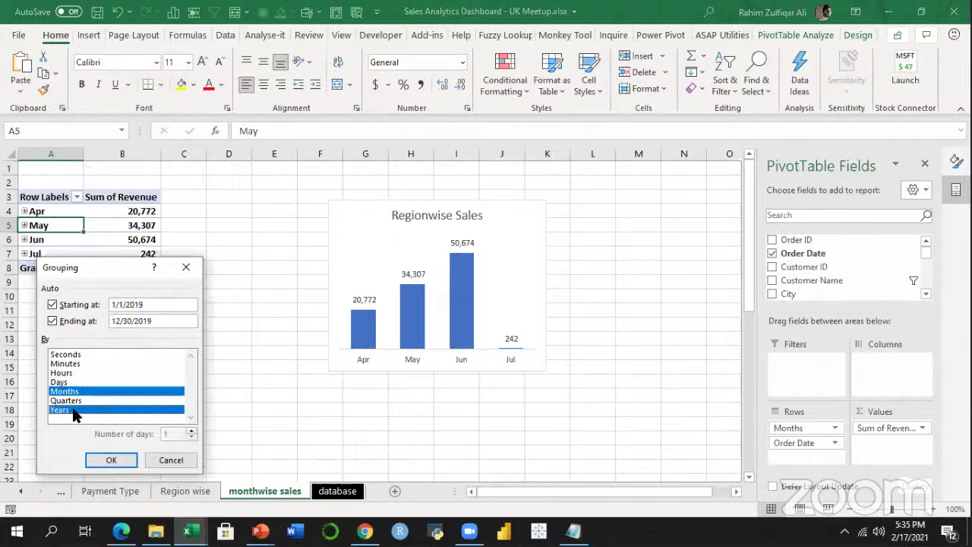
left_click(111, 460)
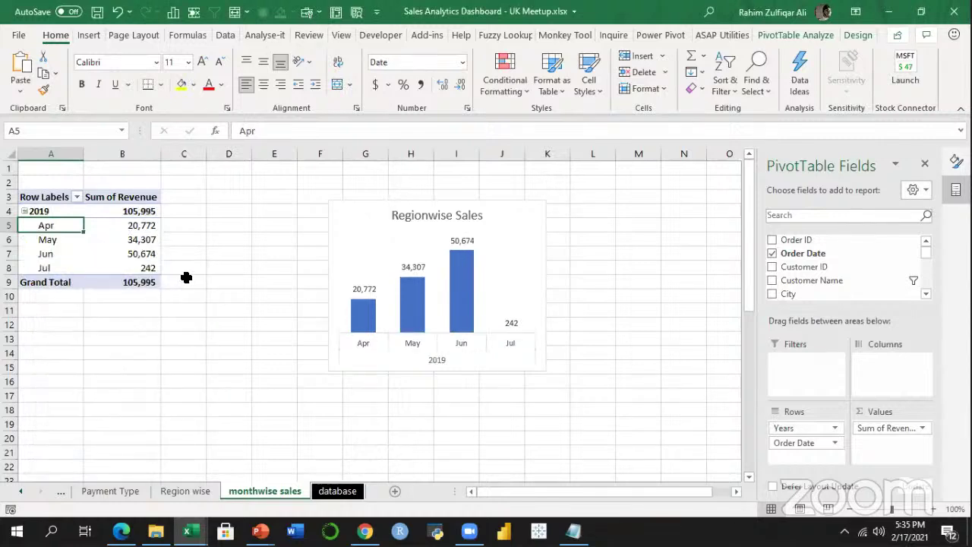
Change the revenue series to a line chart.
left_click(491, 220)
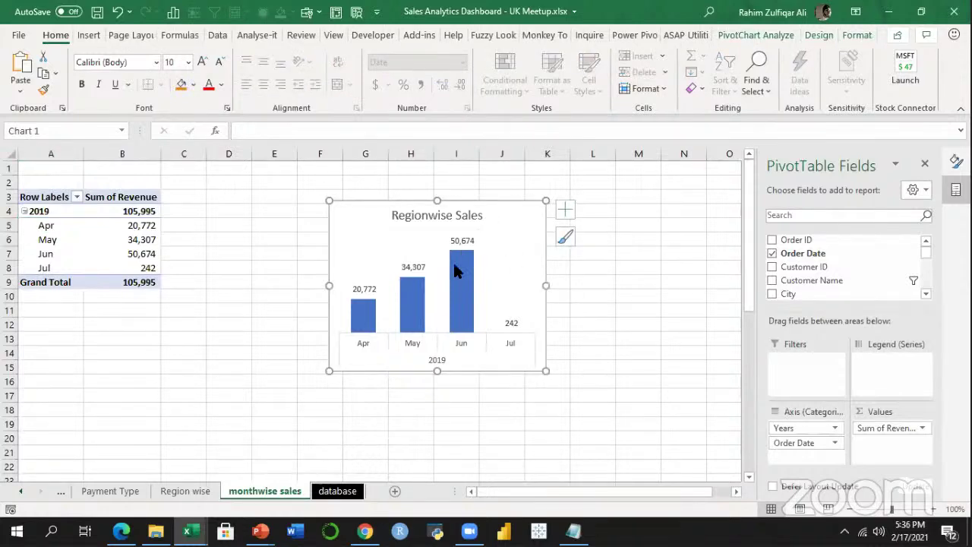
right_click(453, 262)
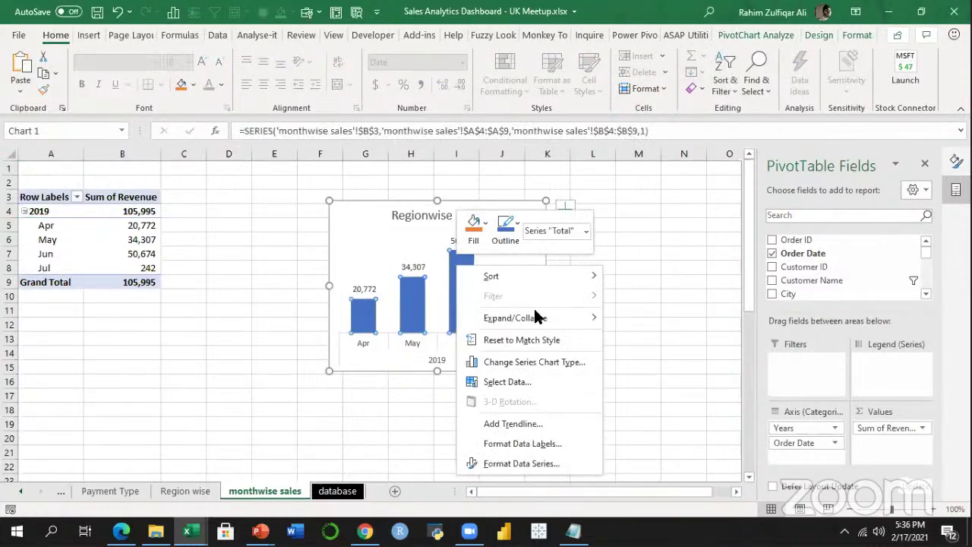
left_click(524, 361)
left_click(322, 149)
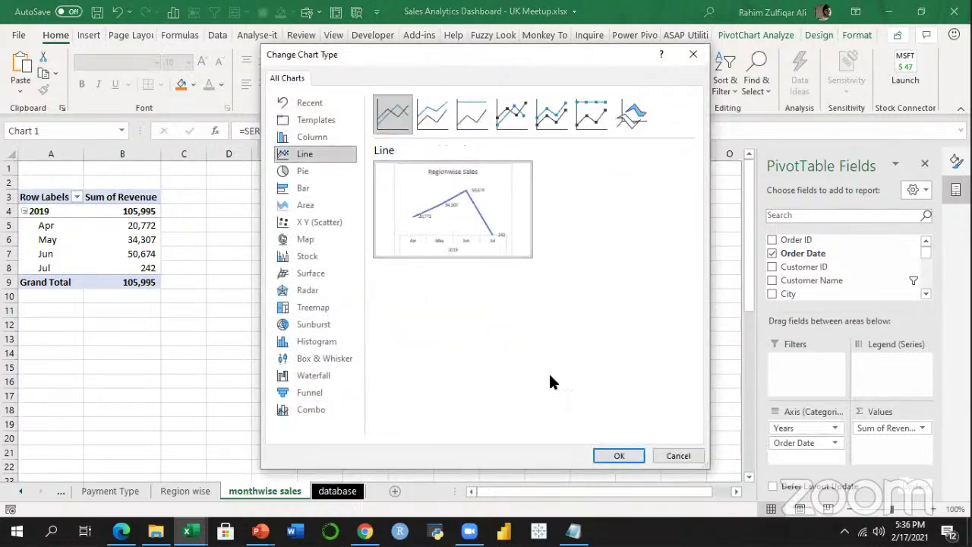
left_click(619, 456)
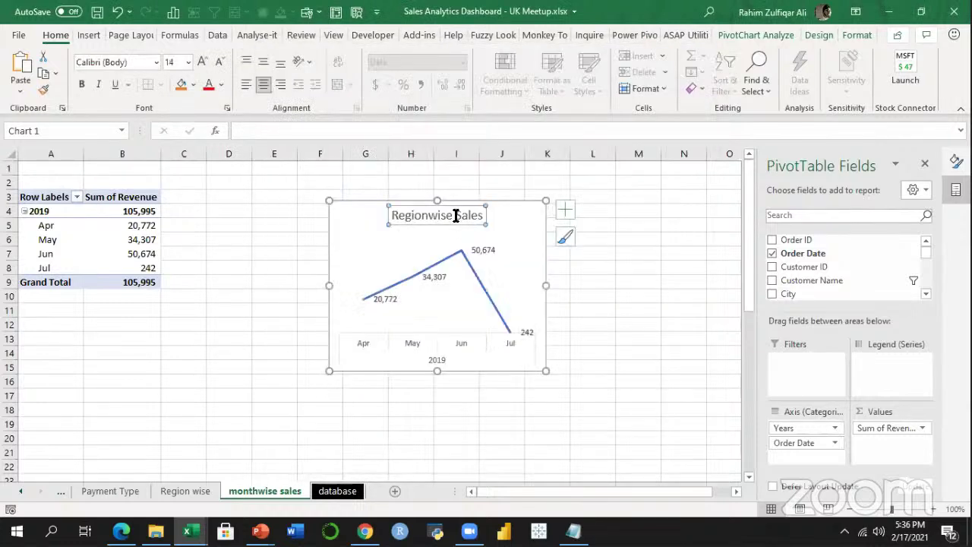
Retitle the chart 'Monthwise Sales'.
double_click(462, 215)
key("ctrl+a")
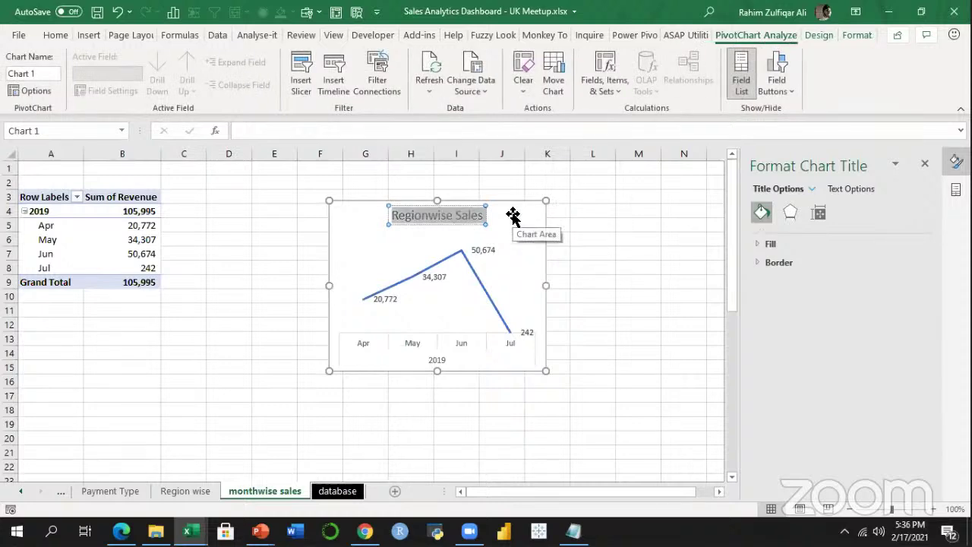
type("Mnt")
key("BackSpace")
key("BackSpace")
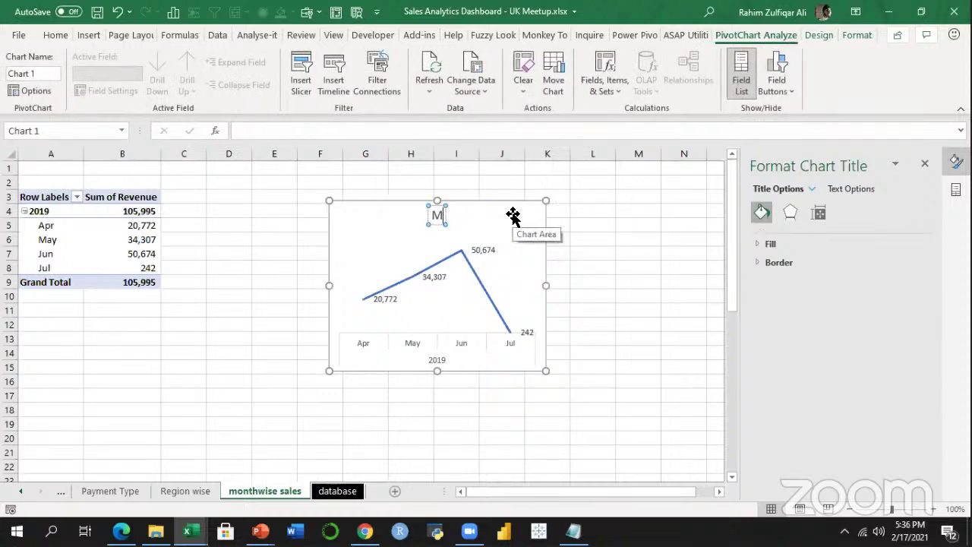
type("onth")
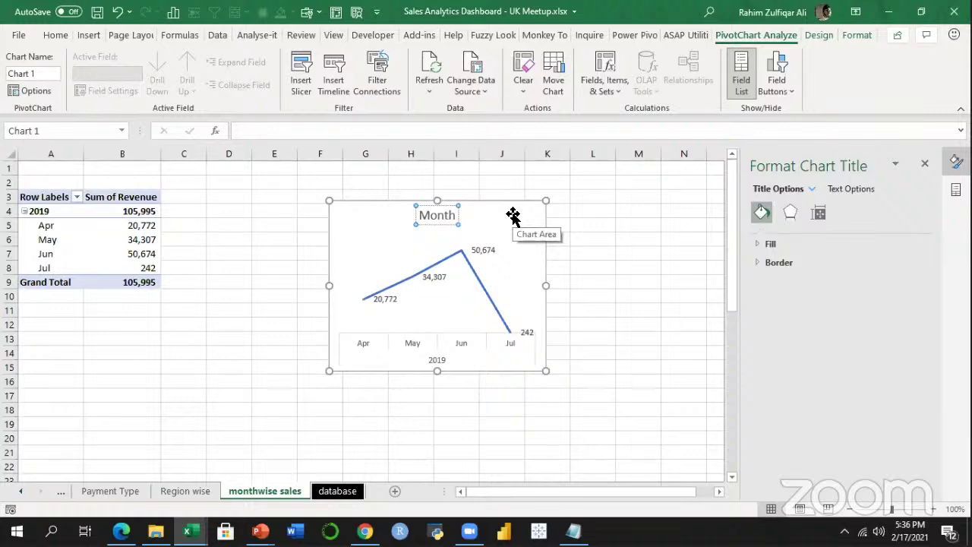
type("wise SAles")
key("BackSpace")
key("BackSpace")
key("BackSpace")
key("BackSpace")
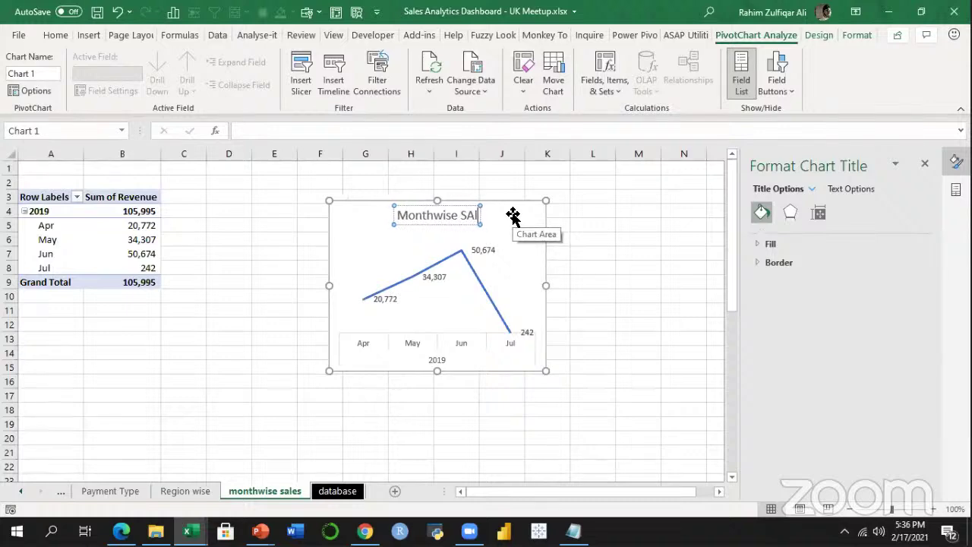
Finish the 'Monthwise Sales' chart title and drag the chart wider and shorter.
type("ales")
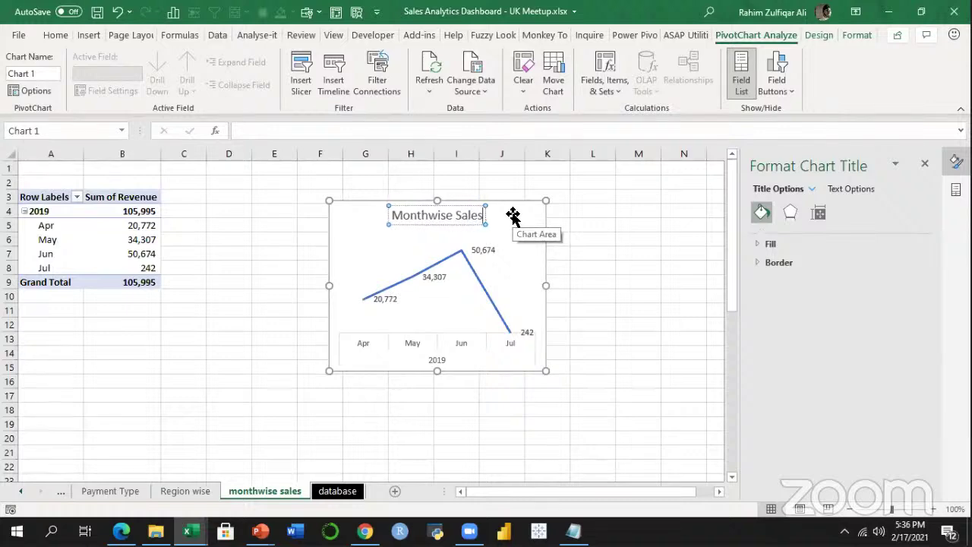
left_click(629, 309)
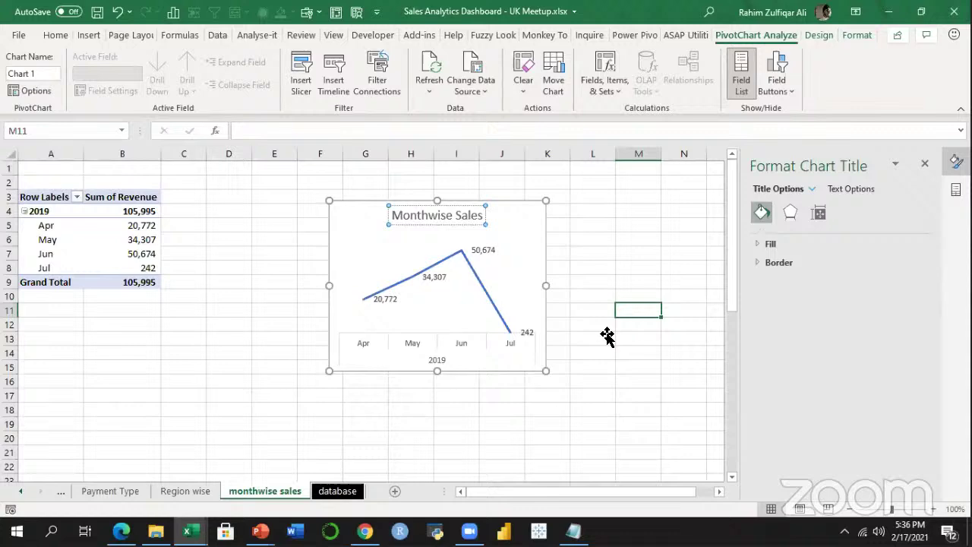
left_click(546, 372)
left_click_drag(546, 371, 633, 341)
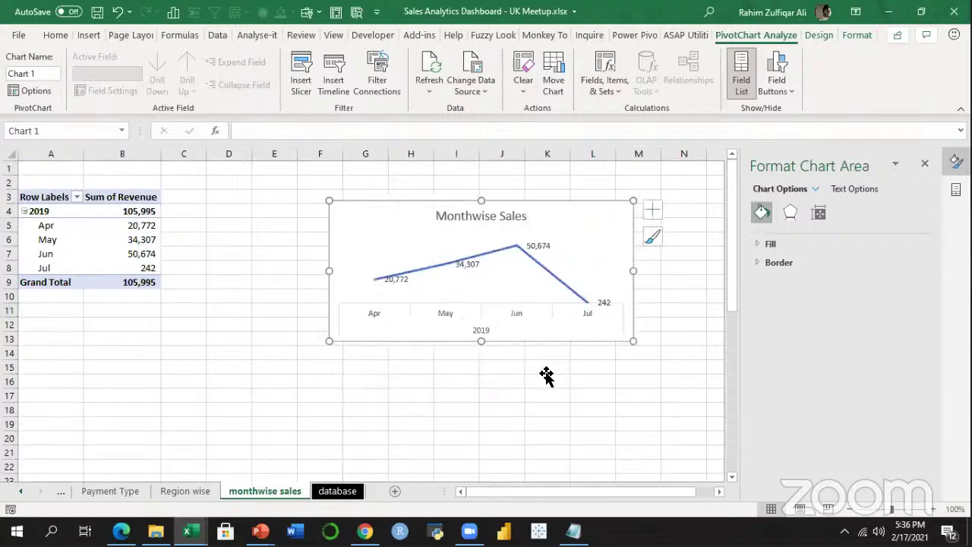
left_click(20, 496)
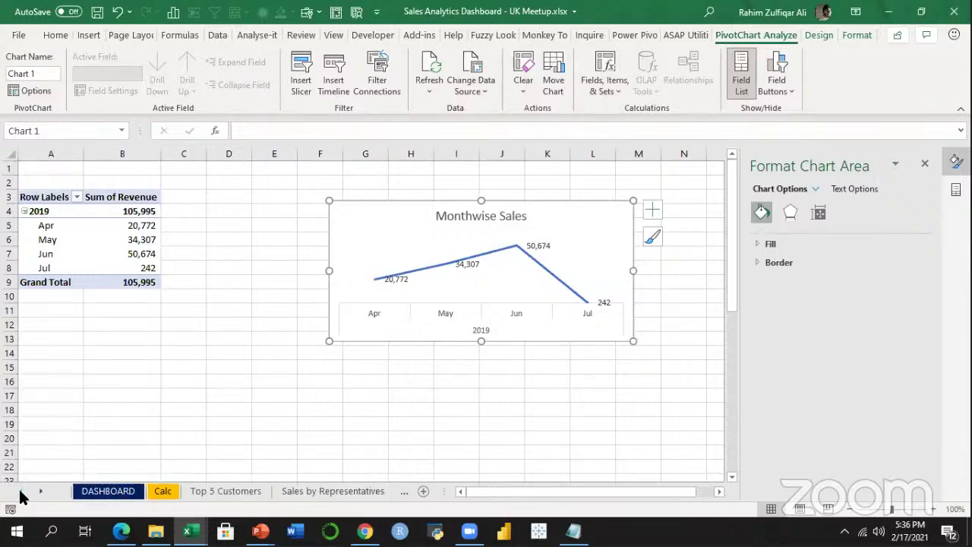
Paste the Monthwise Sales chart on DASHBOARD, move it beside Regionwise Sales and resize it.
left_click(108, 491)
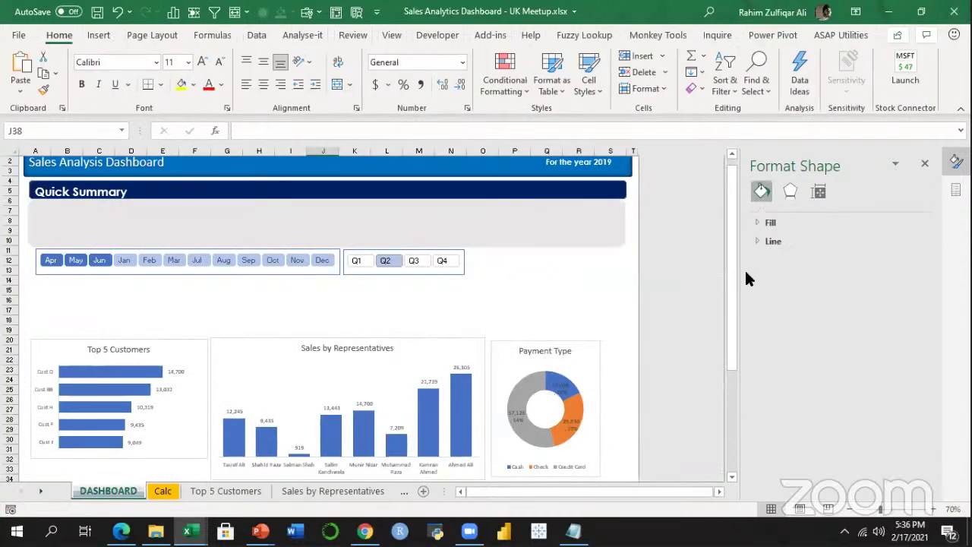
scroll(734, 413, "down", 6)
left_click(410, 369)
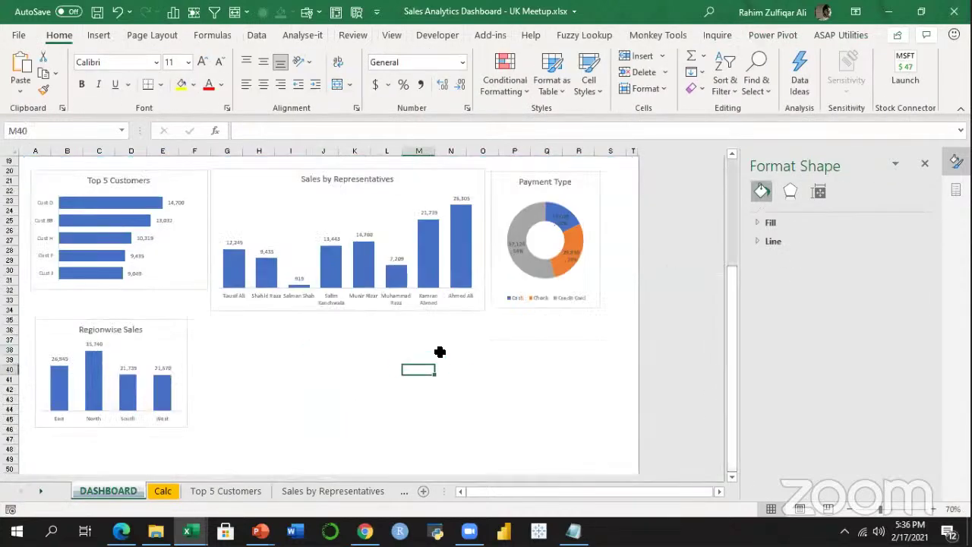
key("ctrl+v")
left_click_drag(445, 371, 241, 332)
left_click_drag(729, 339, 733, 228)
Review and confirm the Month slicer's report connections to the pivot tables.
left_click(341, 280)
left_click(361, 278)
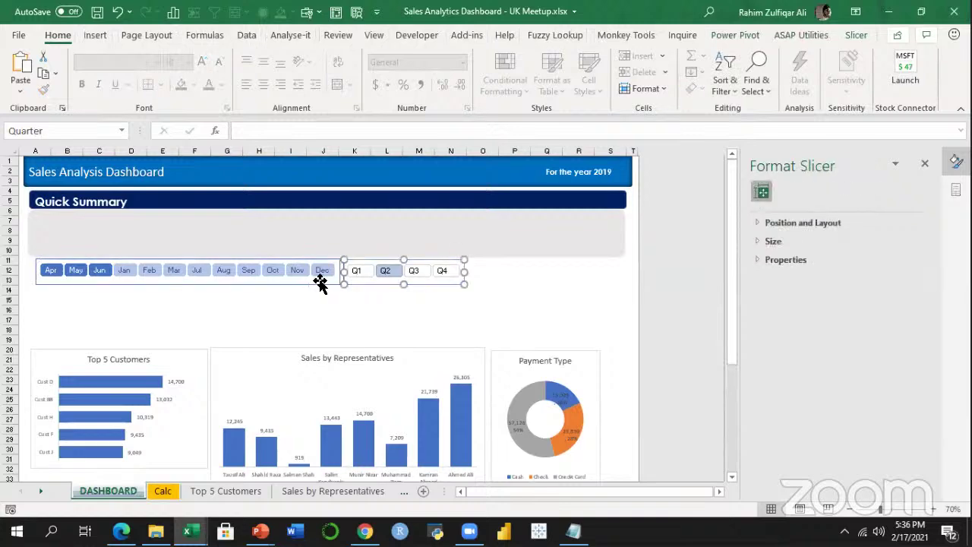
left_click(313, 283)
right_click(313, 282)
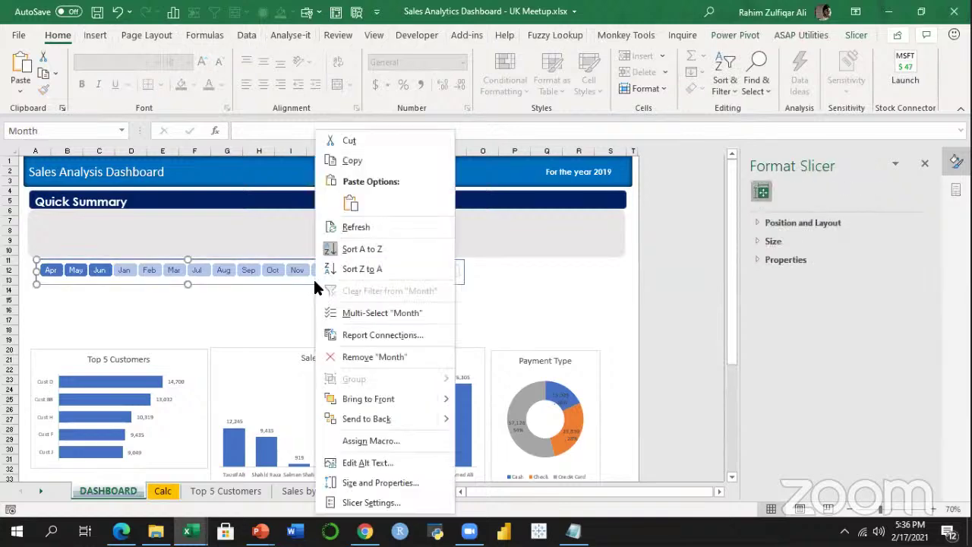
left_click(386, 335)
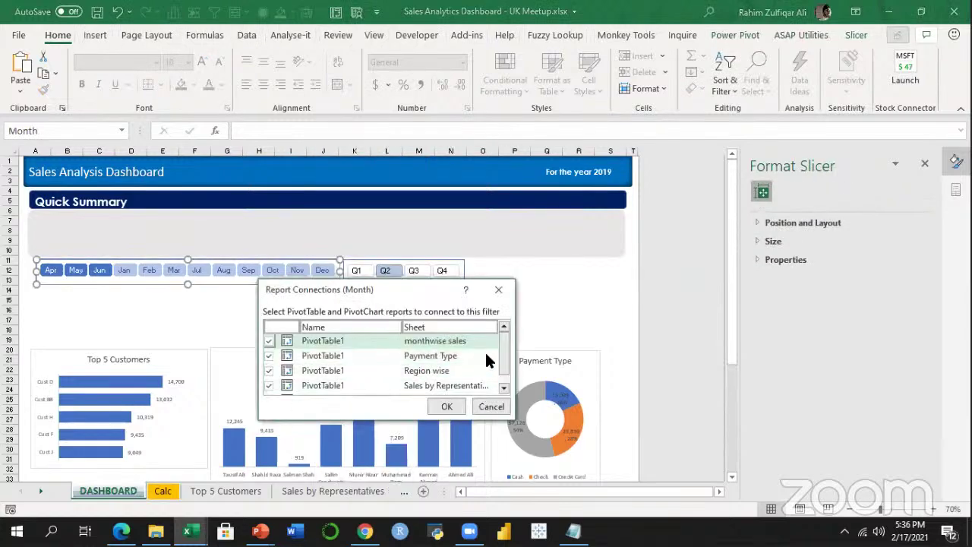
scroll(494, 364, "down", 2)
left_click_drag(502, 379, 505, 345)
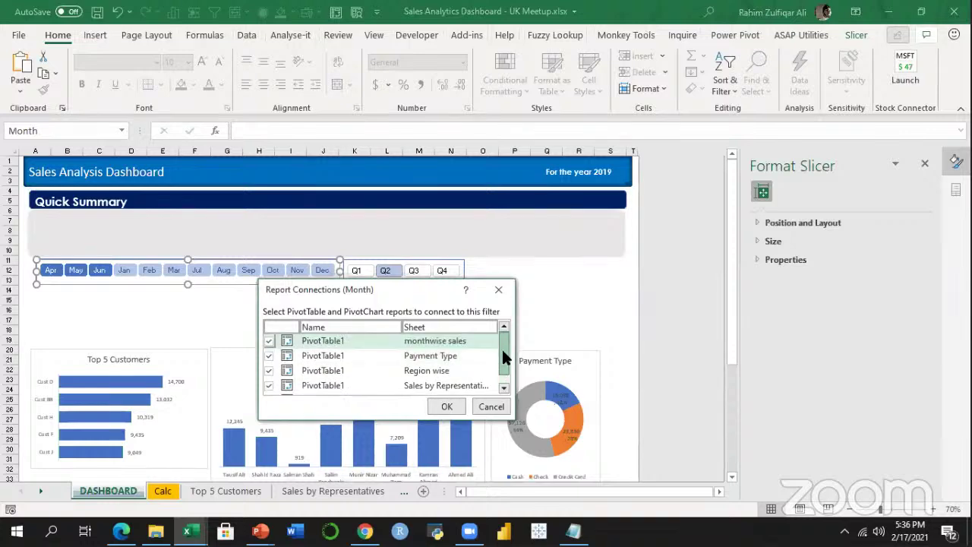
scroll(502, 357, "down", 1)
left_click(446, 406)
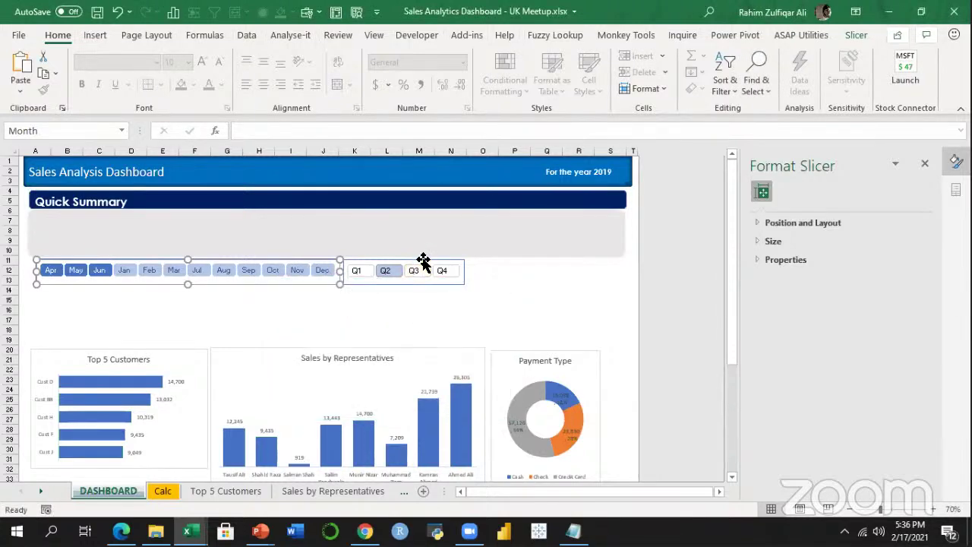
Link the Quarter slicer to all the dashboard's pivot reports.
right_click(422, 266)
left_click(455, 334)
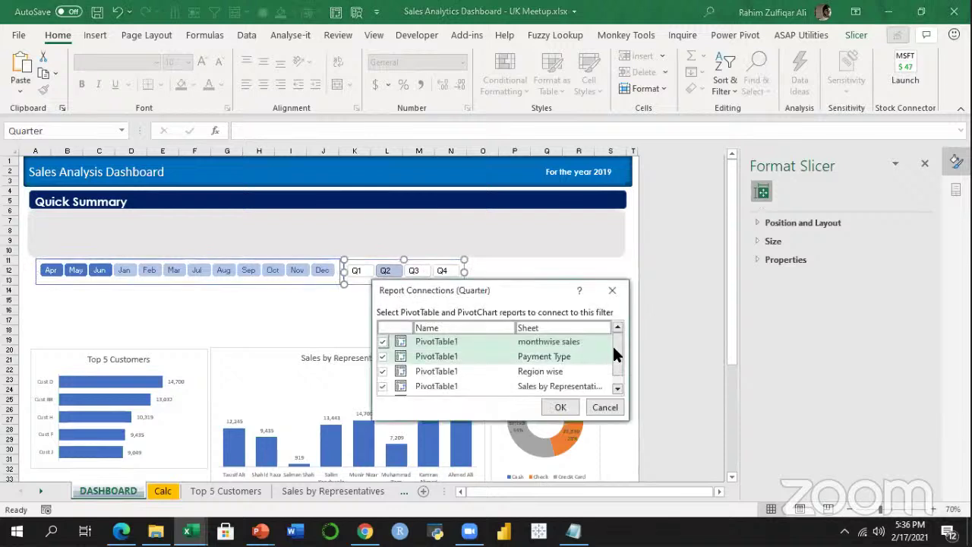
scroll(517, 364, "down", 1)
left_click(564, 400)
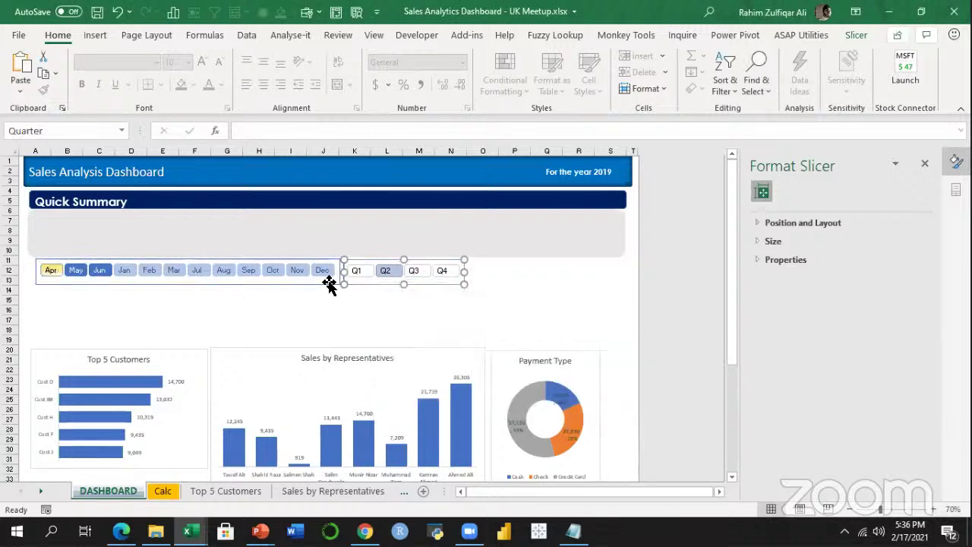
Test the Quarter slicer with Q1, then select Q1 through Q4.
left_click(353, 270)
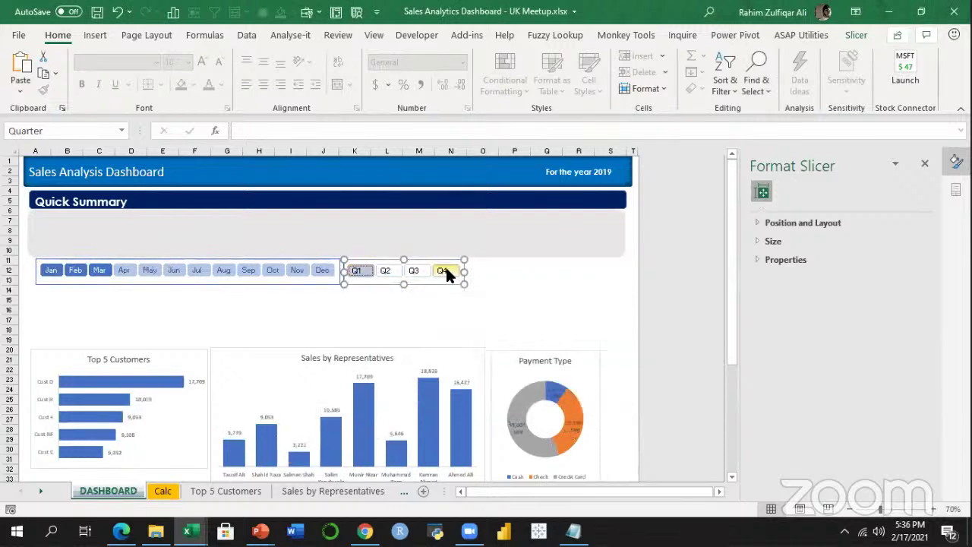
left_click(447, 273, "shift")
left_click(419, 300)
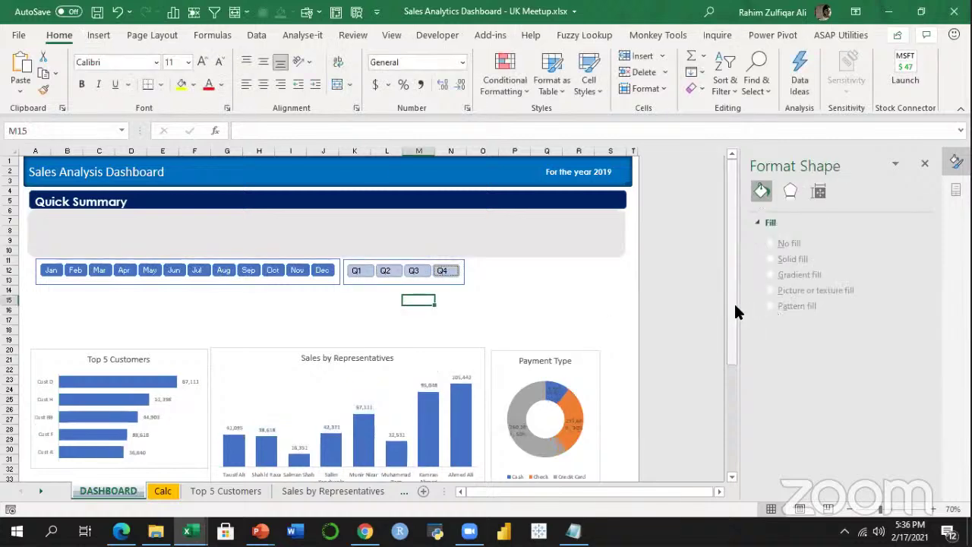
left_click_drag(736, 311, 733, 439)
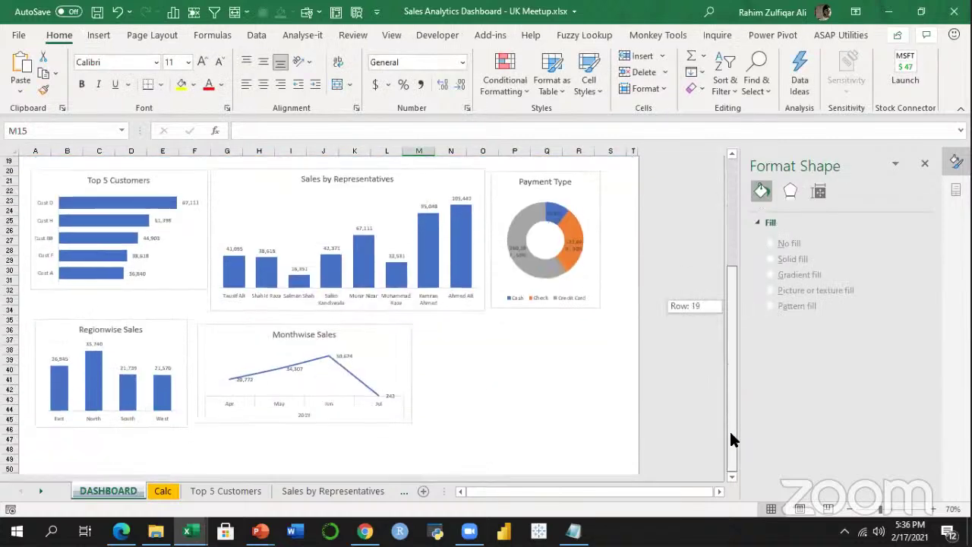
left_click(560, 381)
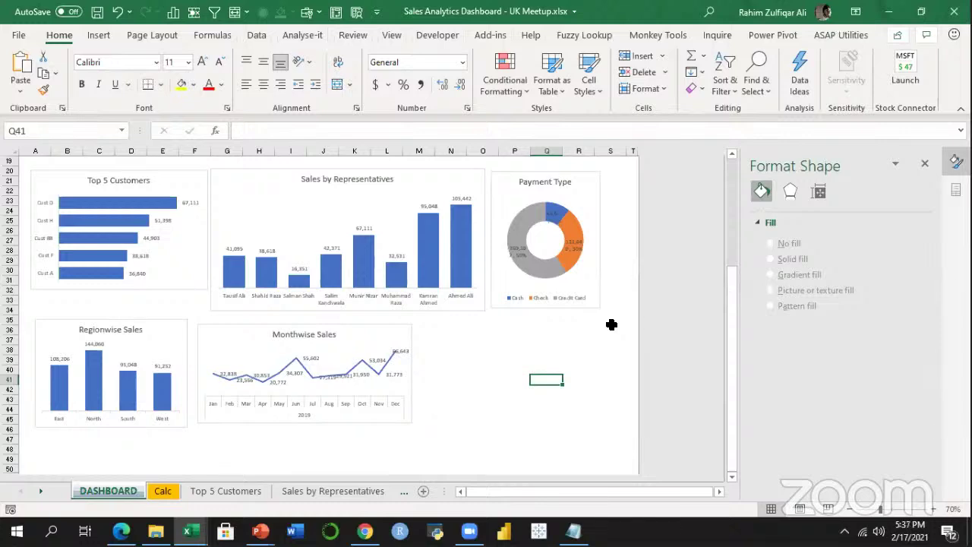
left_click_drag(735, 239, 731, 217)
left_click(515, 272)
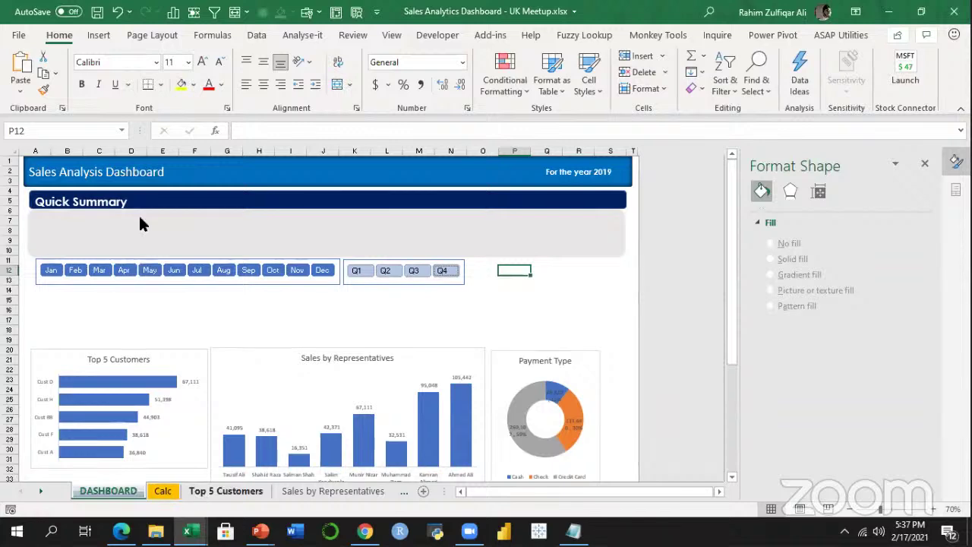
Insert a Region slicer for the Top 5 Customers pivot table.
key("ctrl+Page_Down")
key("ctrl+Page_Down")
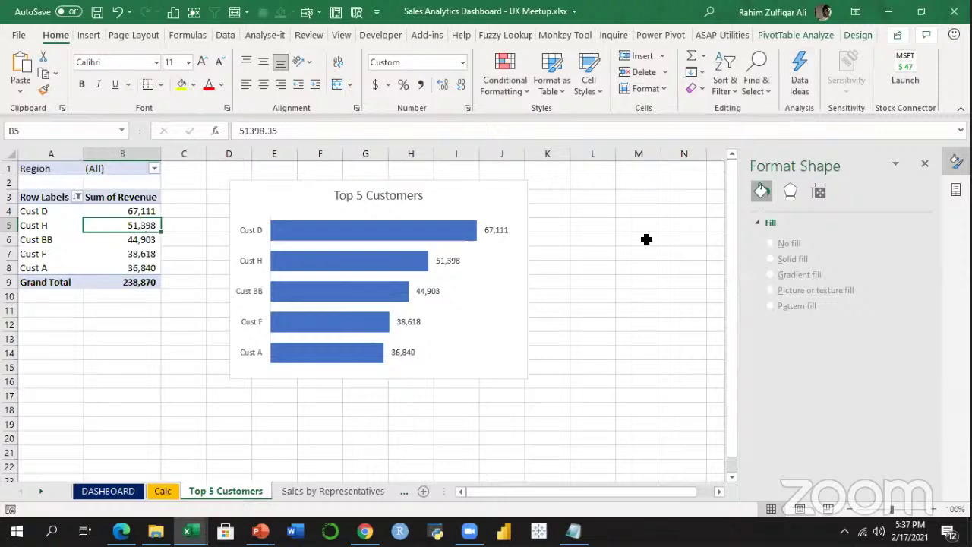
key("Down")
key("Down")
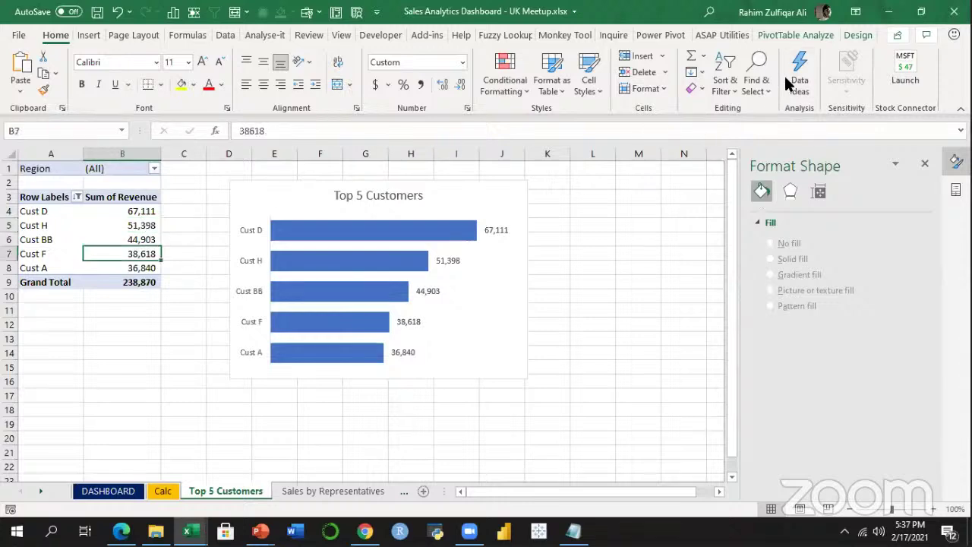
left_click(808, 37)
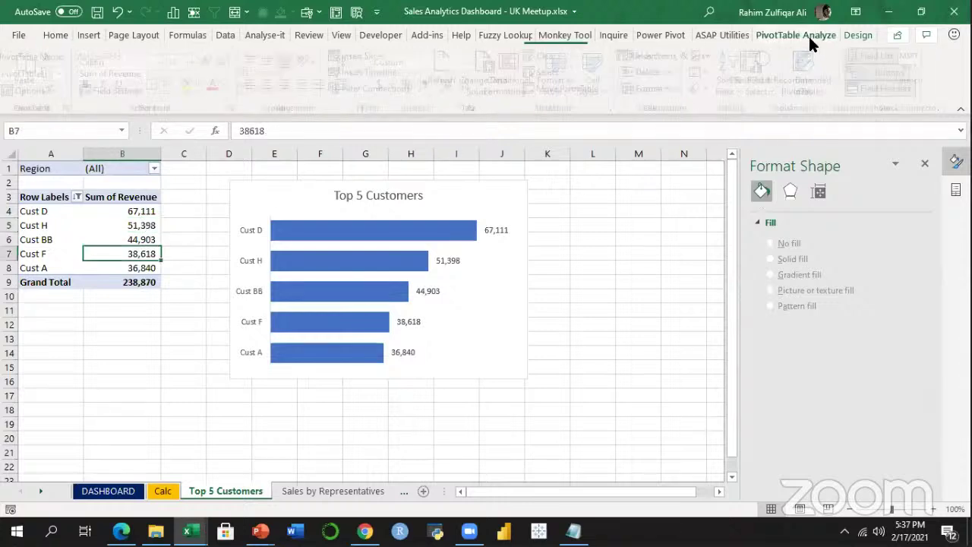
left_click(382, 58)
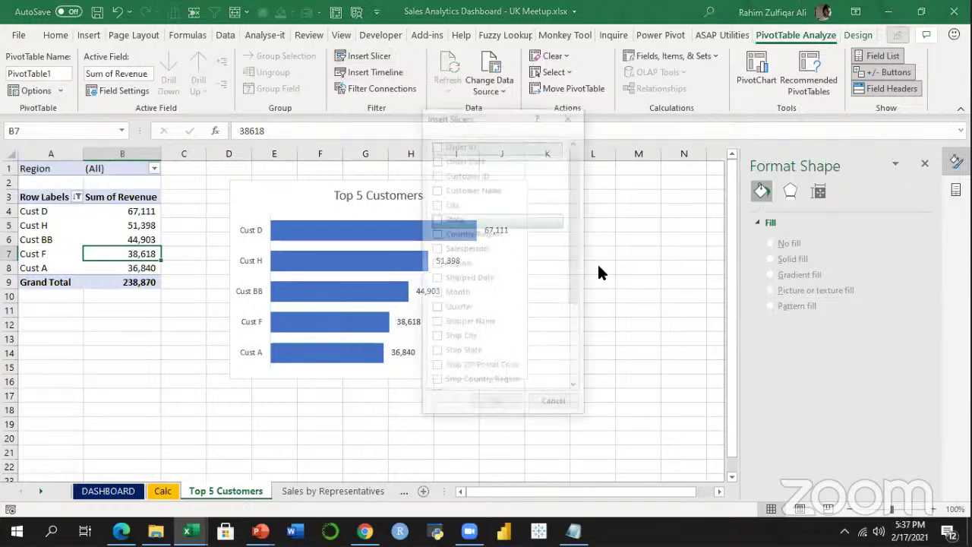
left_click(437, 263)
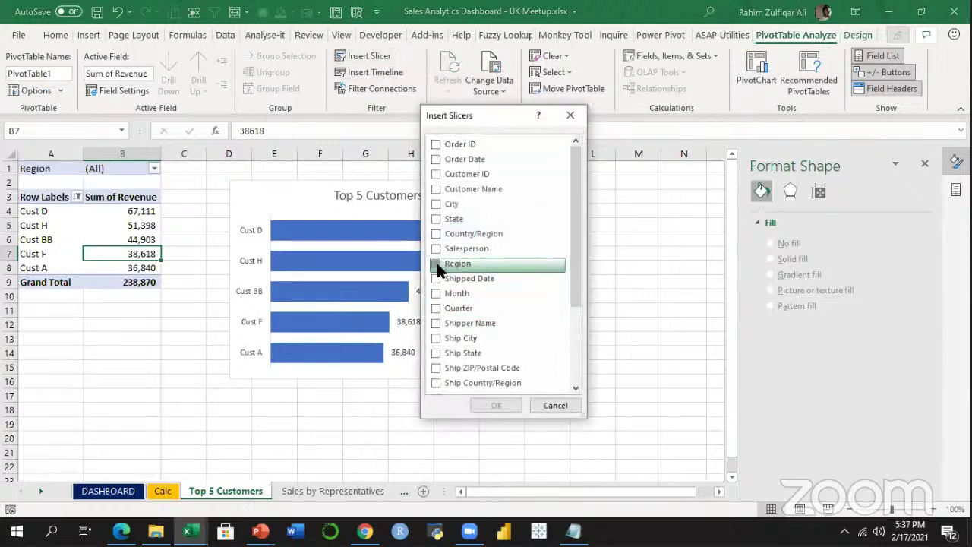
left_click(490, 403)
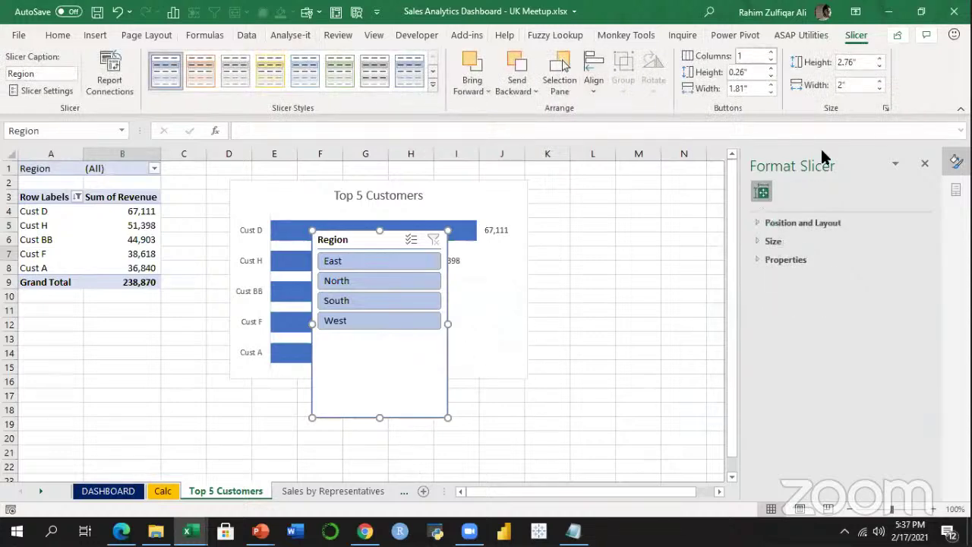
Set the Region slicer to 4 columns and resize it into a short, wide strip.
type("4")
key("Return")
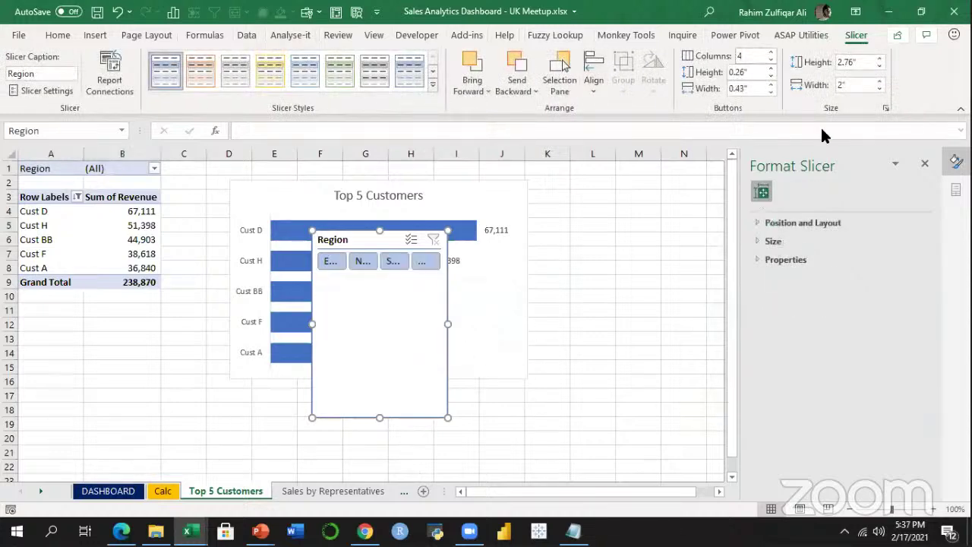
left_click_drag(448, 417, 528, 282)
Turn off the slicer header, shorten it to fit, and apply a dark blue style.
right_click(477, 241)
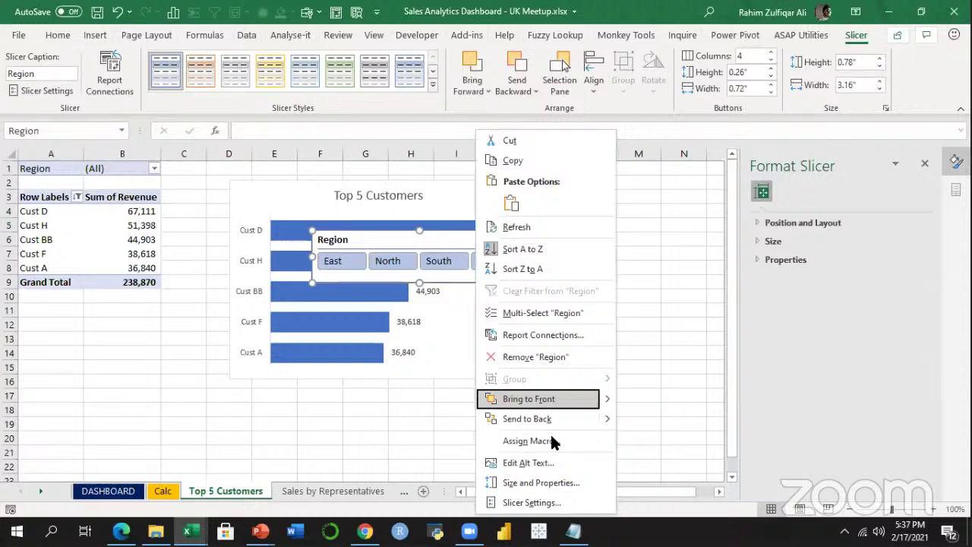
left_click(552, 500)
left_click(448, 390)
left_click(631, 497)
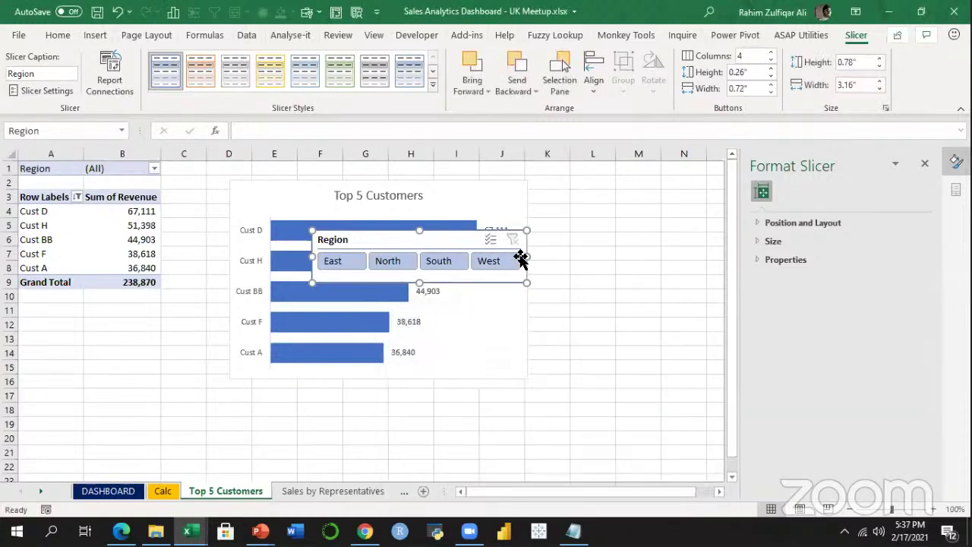
left_click_drag(527, 282, 527, 263)
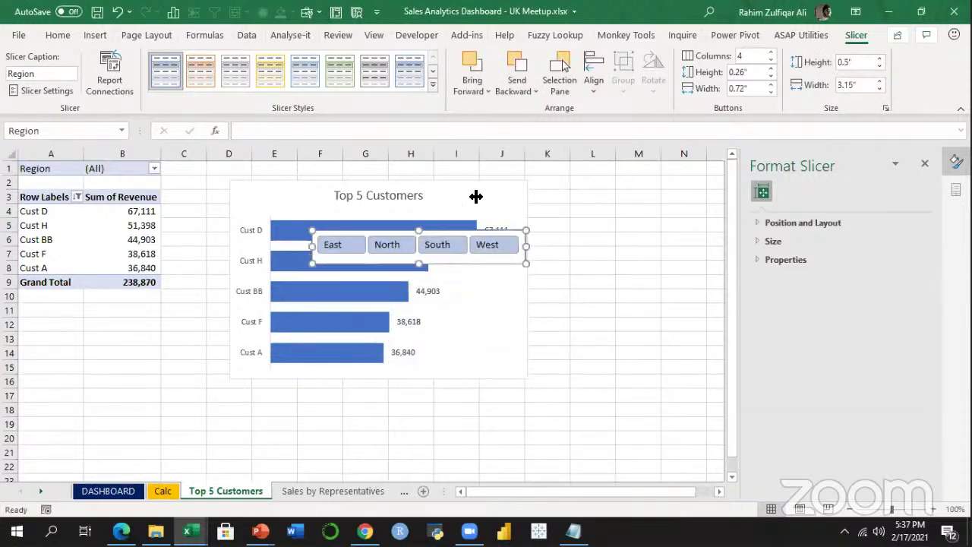
left_click(432, 84)
left_click(173, 152)
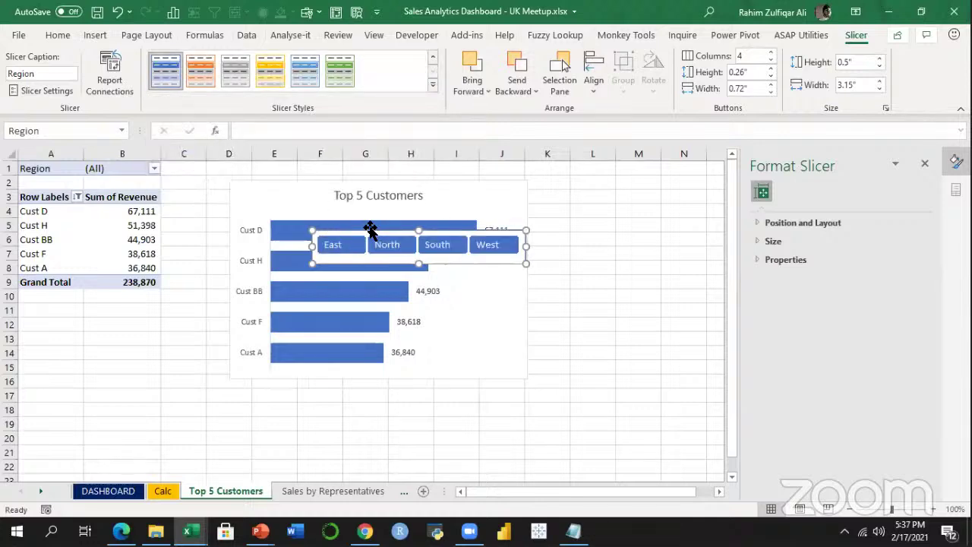
Paste the Region slicer at P14 on DASHBOARD and move it beside the Quarter slicer.
left_click(121, 254)
left_click(137, 491)
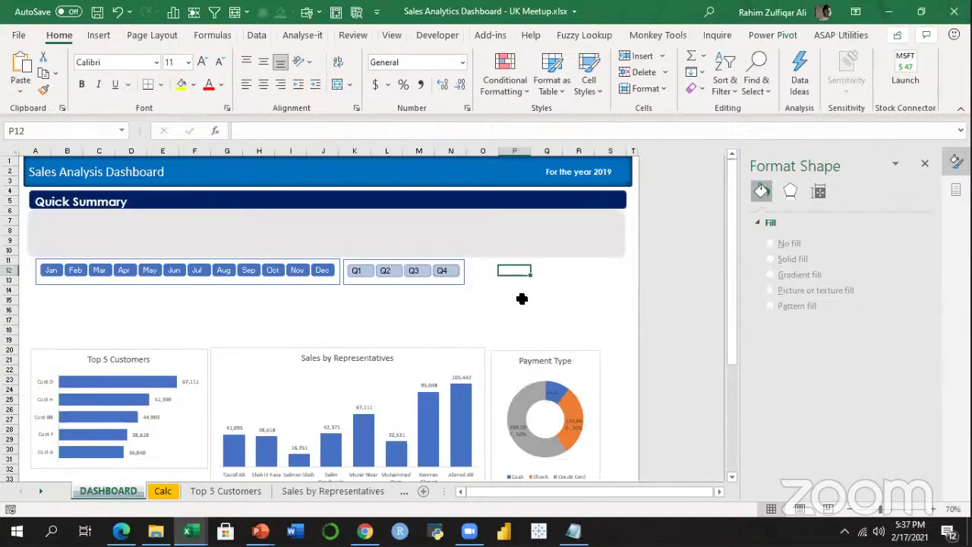
left_click(521, 292)
key("ctrl+v")
left_click_drag(524, 289, 495, 265)
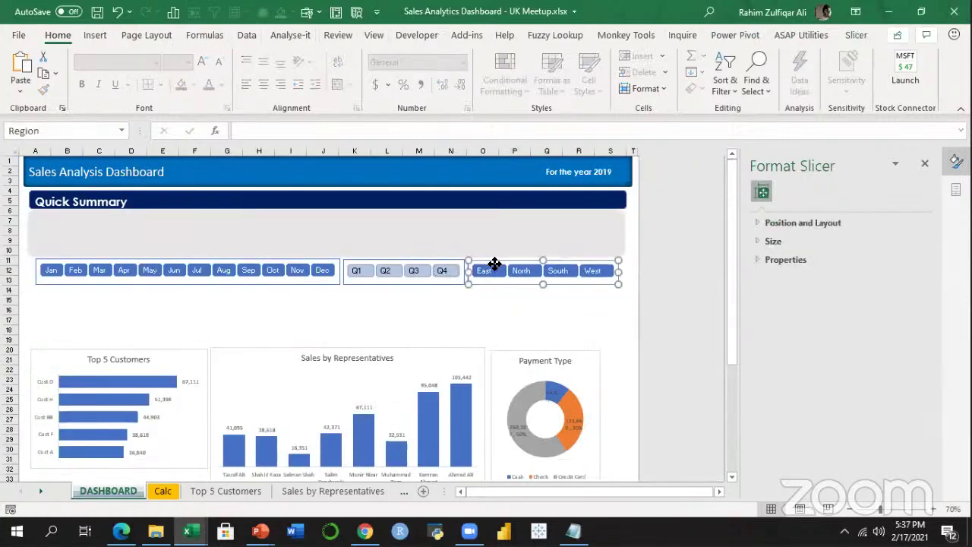
Connect the Region slicer to the monthwise sales, Payment Type and Region wise pivots.
right_click(495, 265)
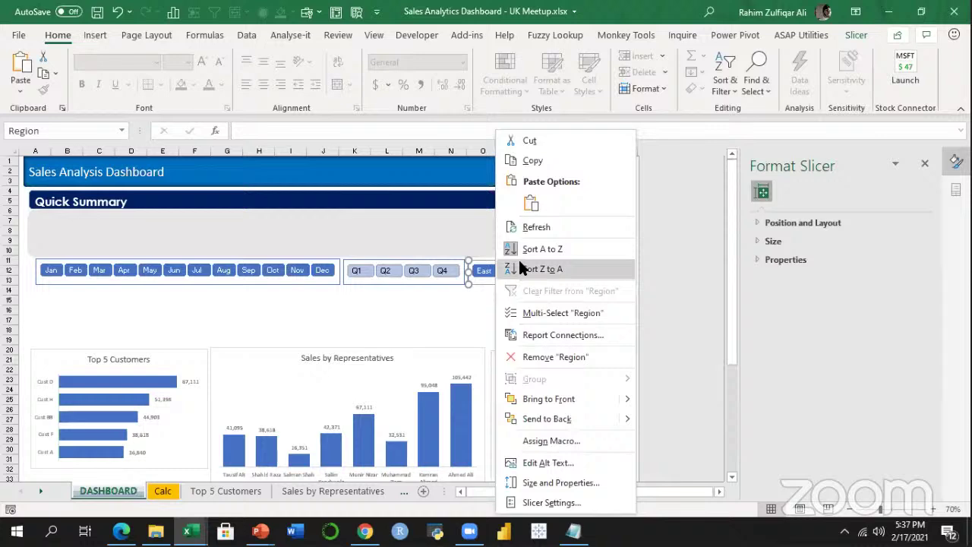
left_click(553, 336)
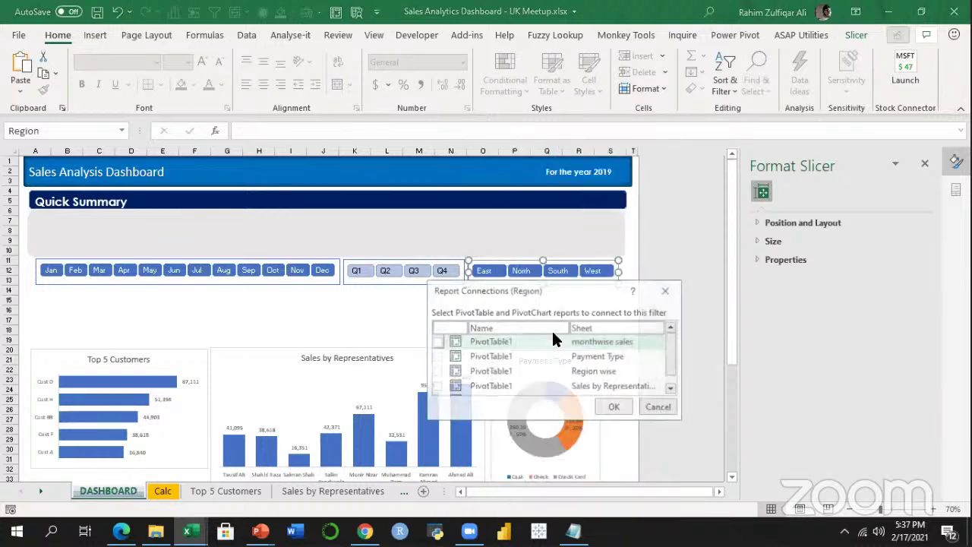
left_click(437, 342)
left_click(437, 356)
left_click(437, 371)
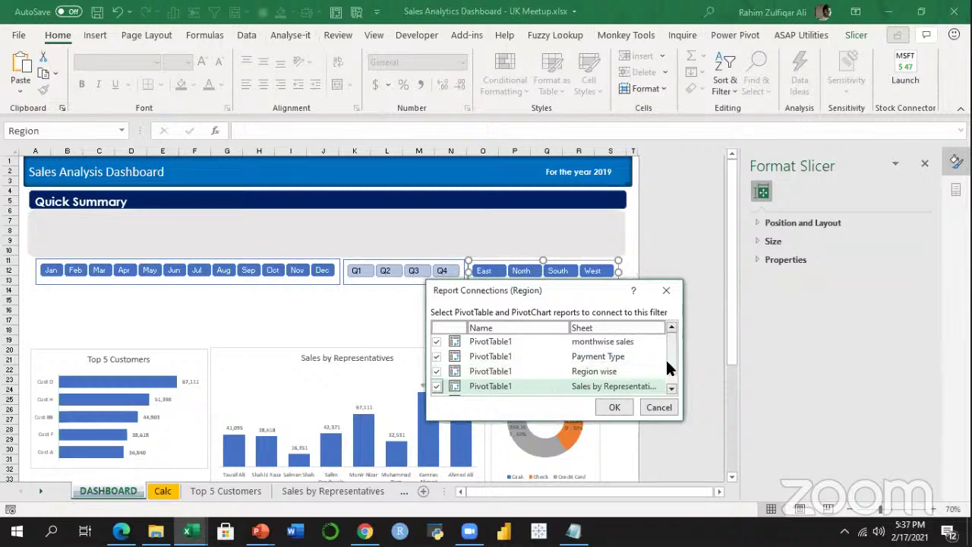
scroll(668, 369, "down", 1)
left_click(614, 407)
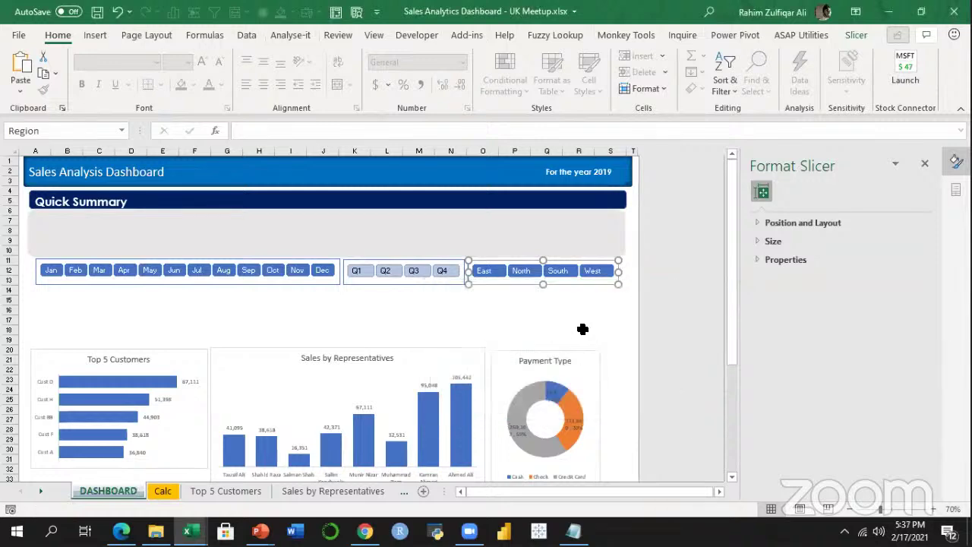
Delete empty rows 15–18, collapse the ribbon, and filter the dashboard to North.
left_click(582, 329)
left_click_drag(9, 300, 9, 329)
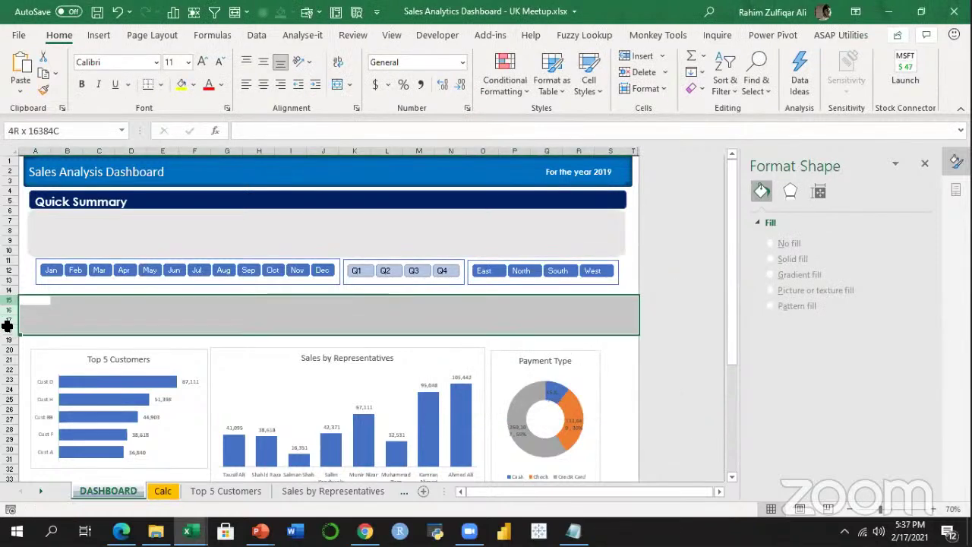
key("ctrl+c")
key("ctrl+minus")
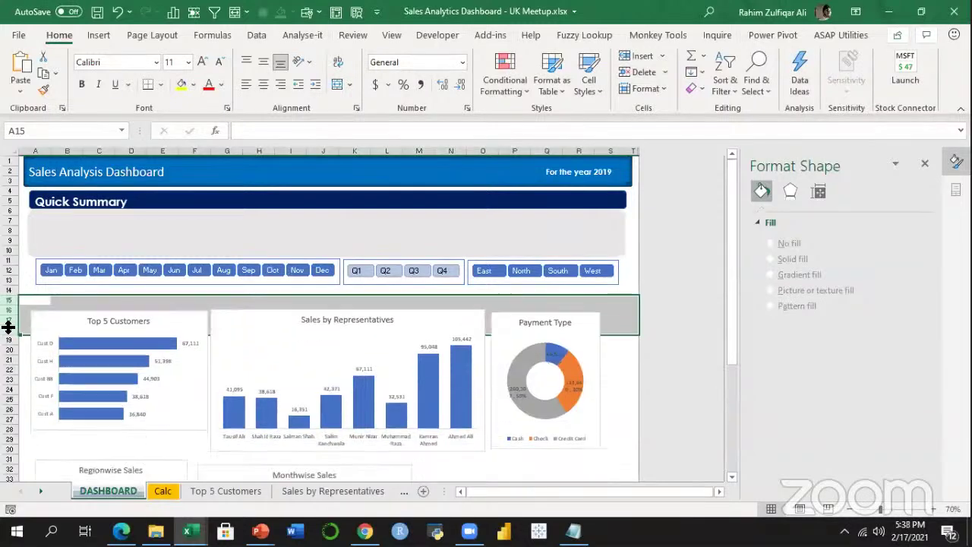
key("Down")
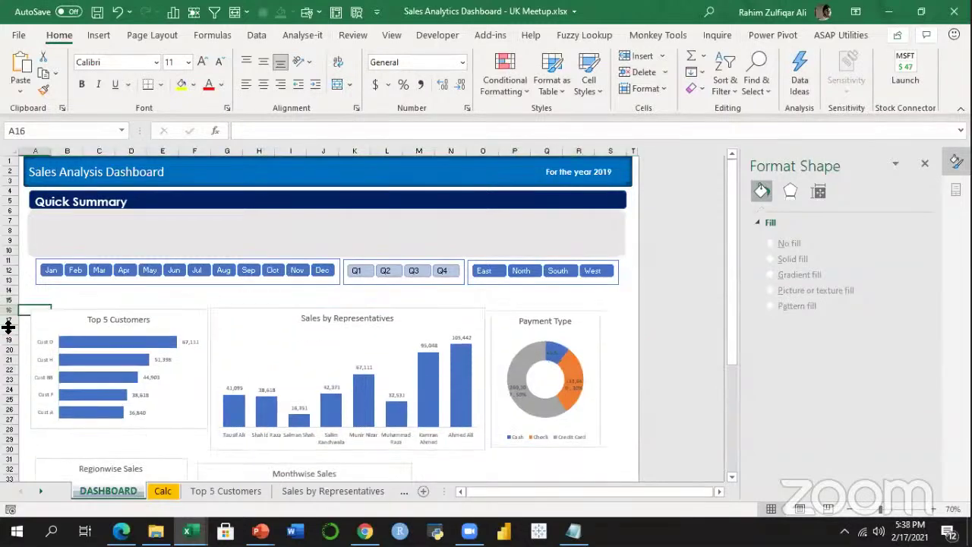
double_click(60, 35)
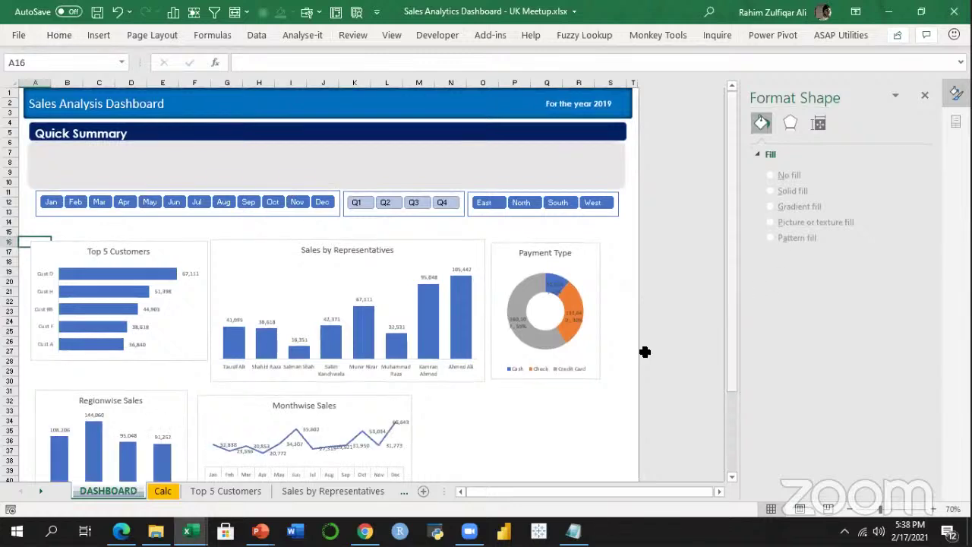
left_click(522, 197)
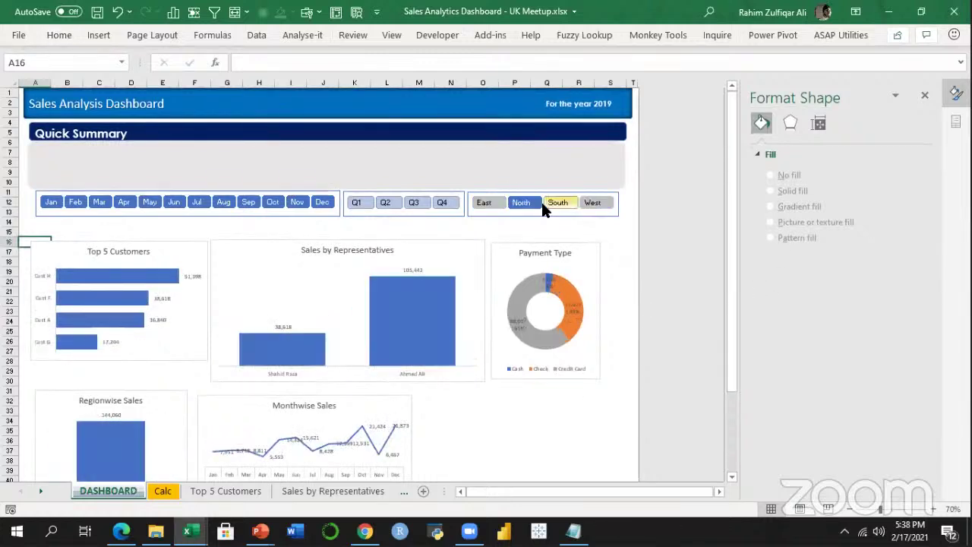
Filter the Region slicer through South, West and East, then select all four regions again.
left_click(545, 203)
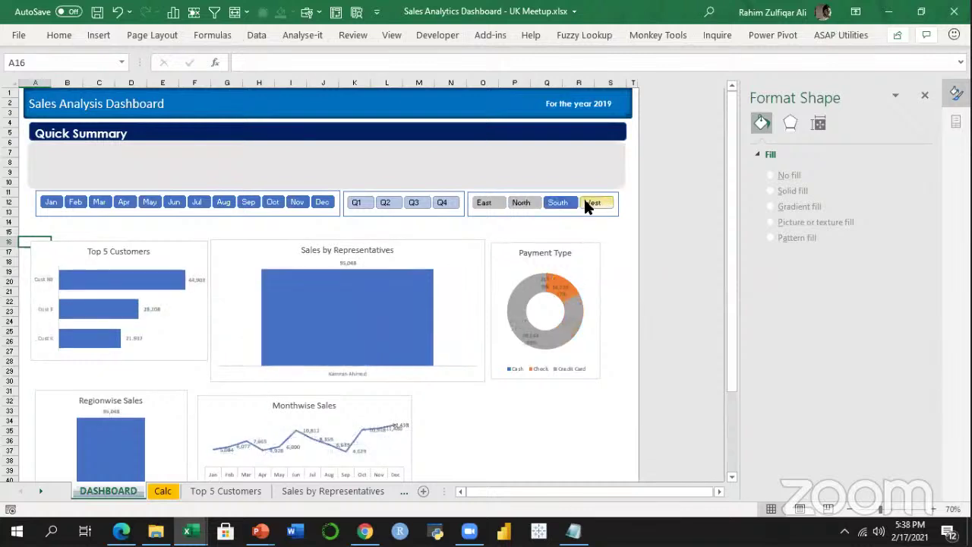
left_click(586, 202)
left_click(489, 201)
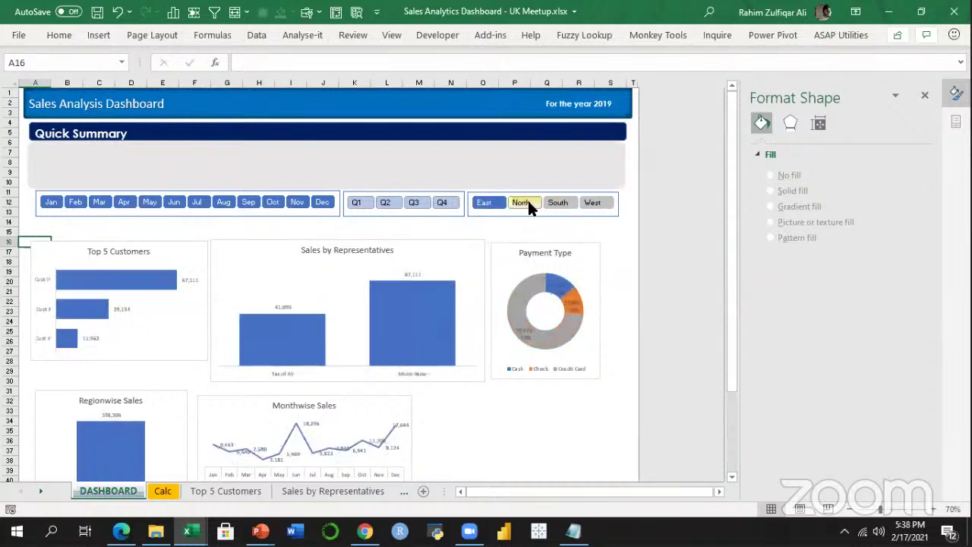
left_click(596, 204)
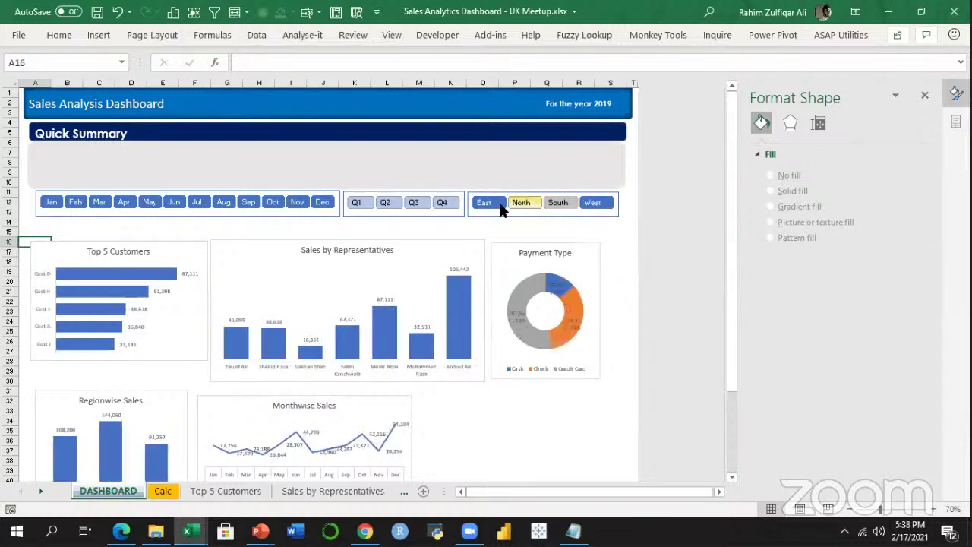
left_click(486, 202)
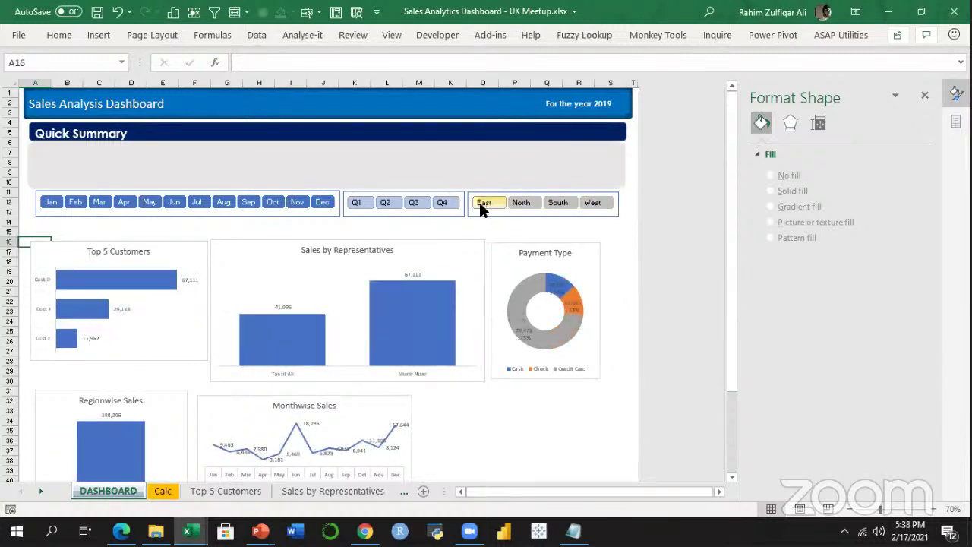
left_click(595, 204, "shift")
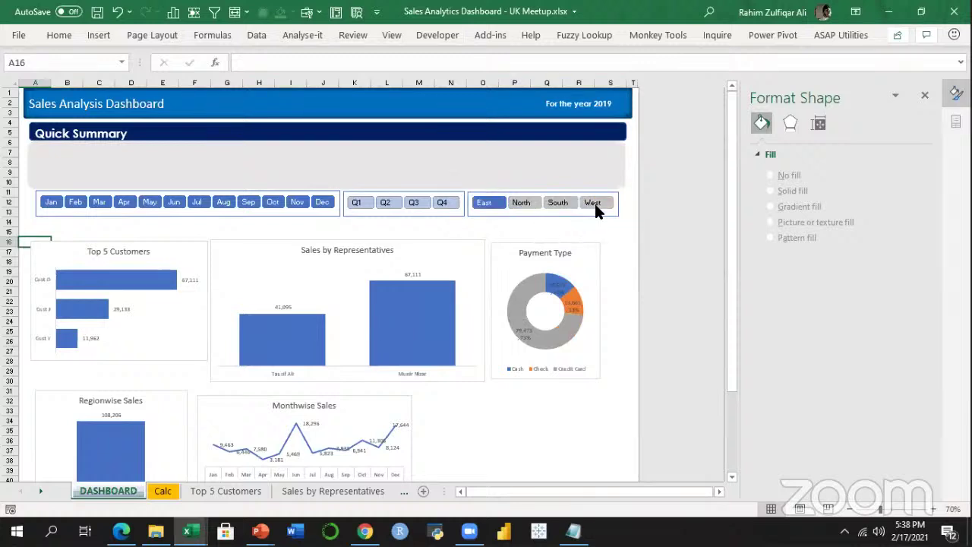
left_click(612, 264)
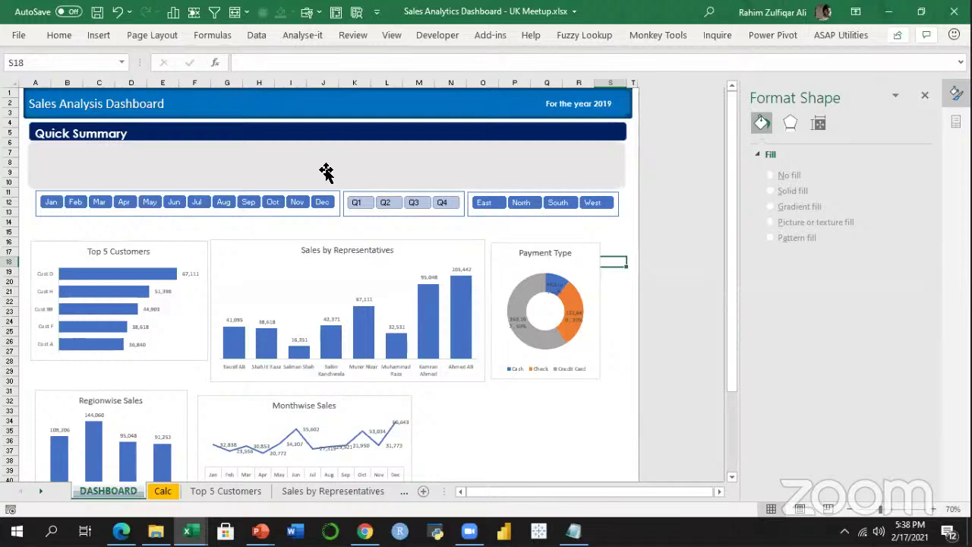
left_click(152, 494)
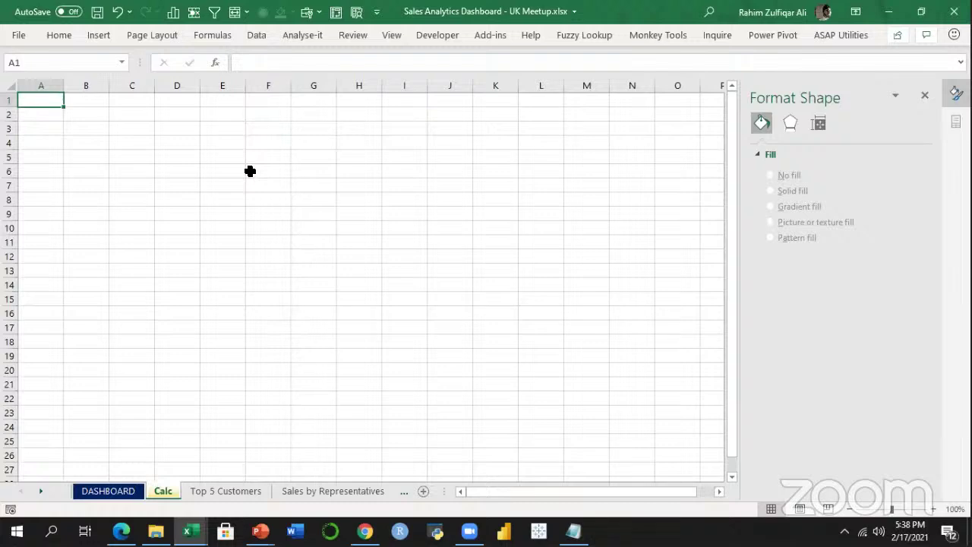
left_click(134, 494)
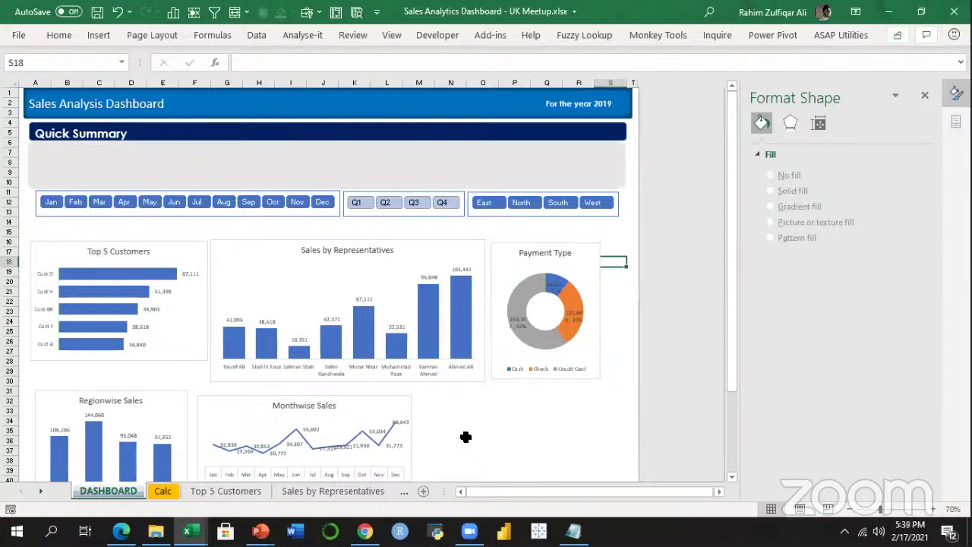
left_click(518, 428)
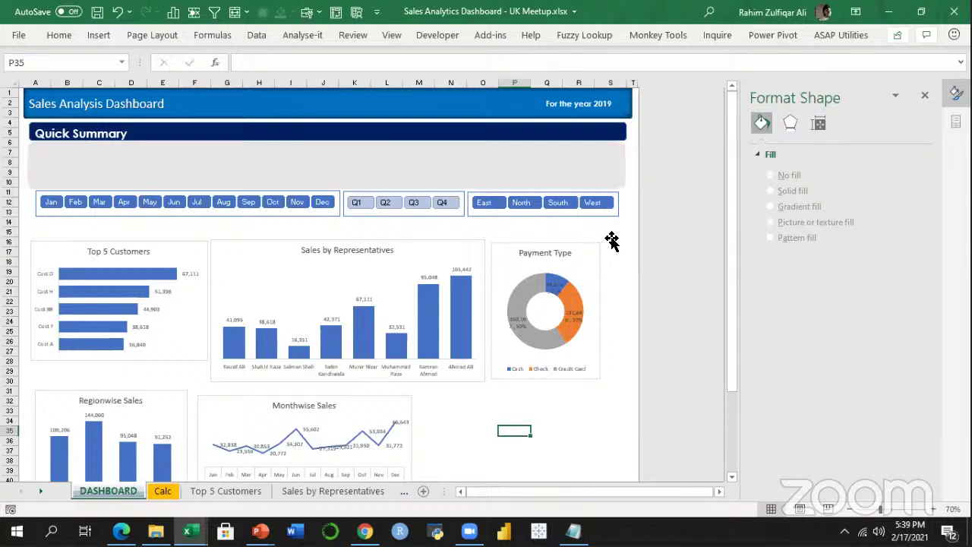
Switch to Meetup.xlsx, inspect the Total Revenue box and summary panel, then open Workings.
mouse_move(187, 531)
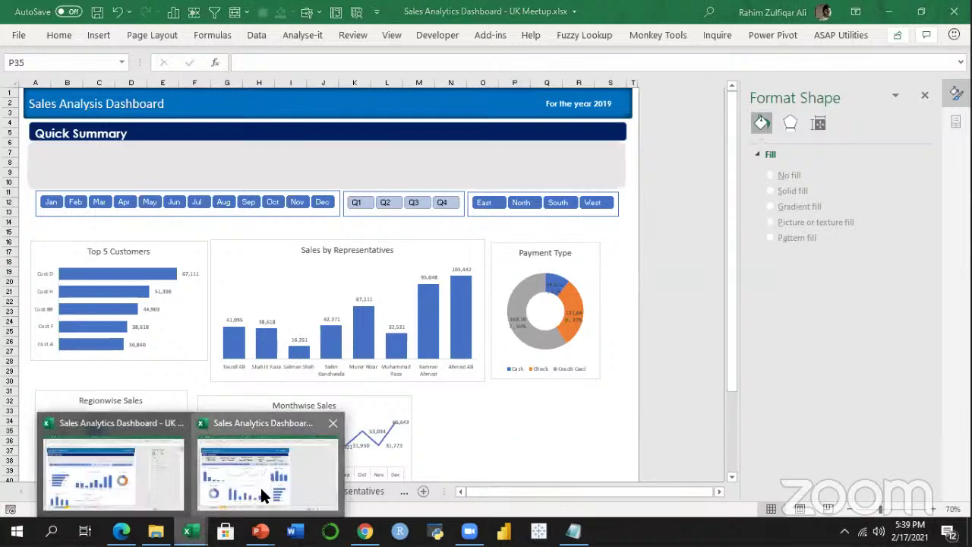
left_click(260, 492)
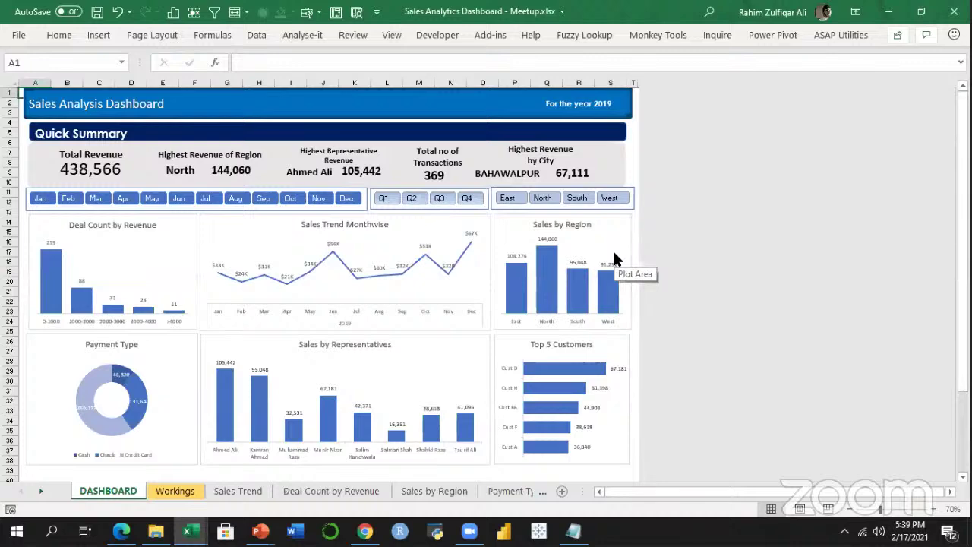
left_click(107, 168)
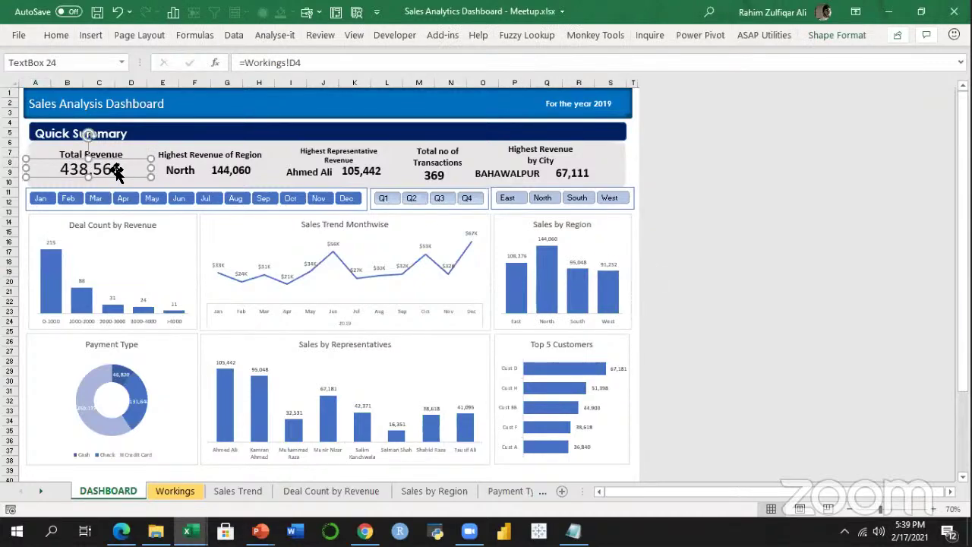
left_click(110, 180)
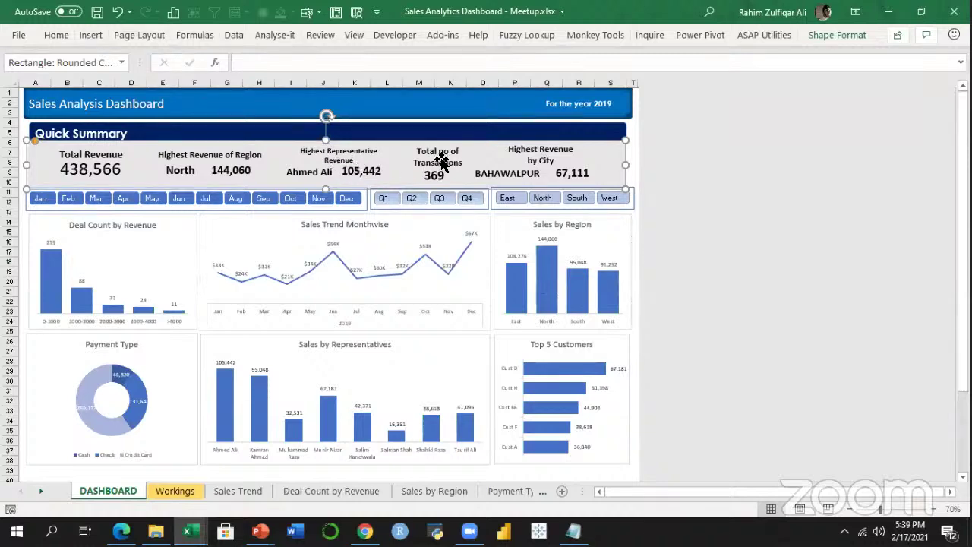
left_click(175, 492)
Inspect the Total Revenue (D4), =MAX(H4:H7) (D5) and East SUMIFS (H4) formulas.
left_click(335, 142)
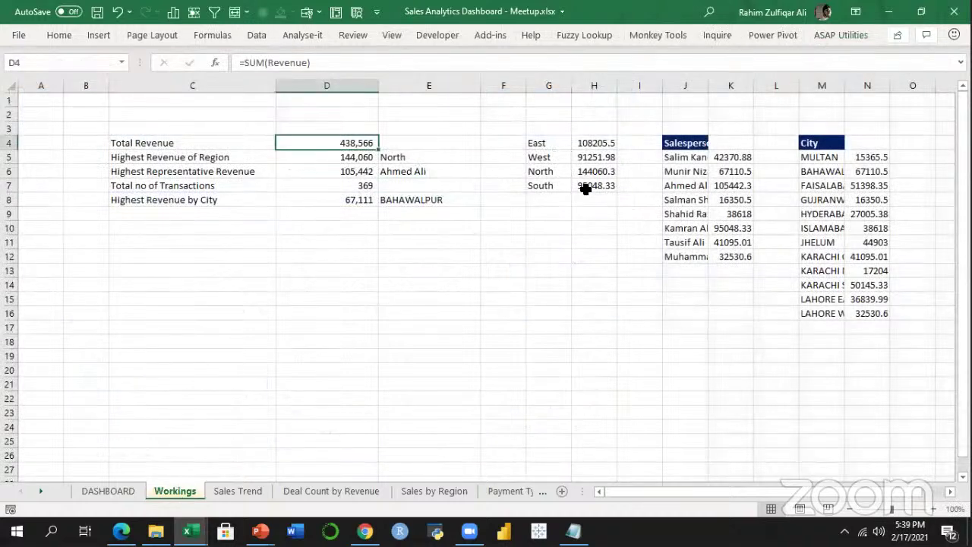
key("F2")
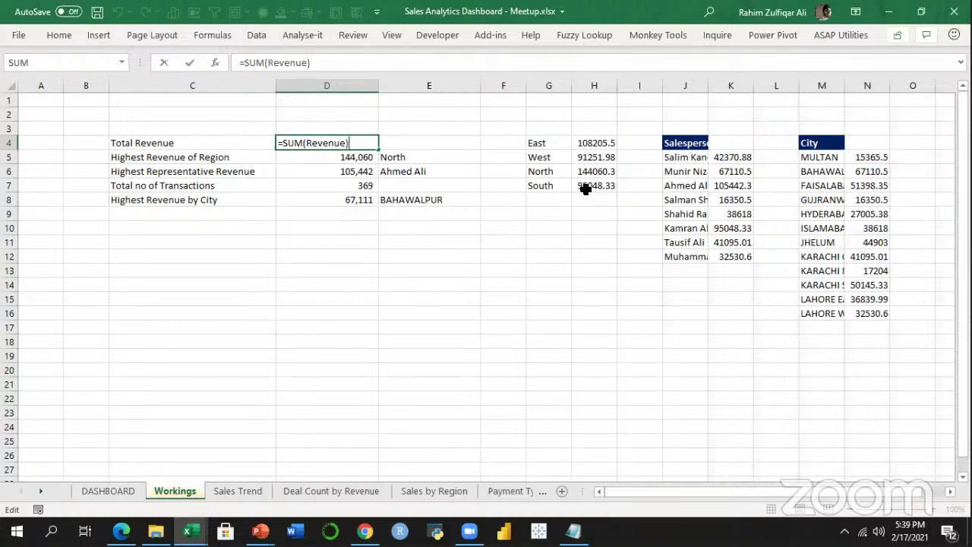
key("Return")
type("=MAX(H4:H7)")
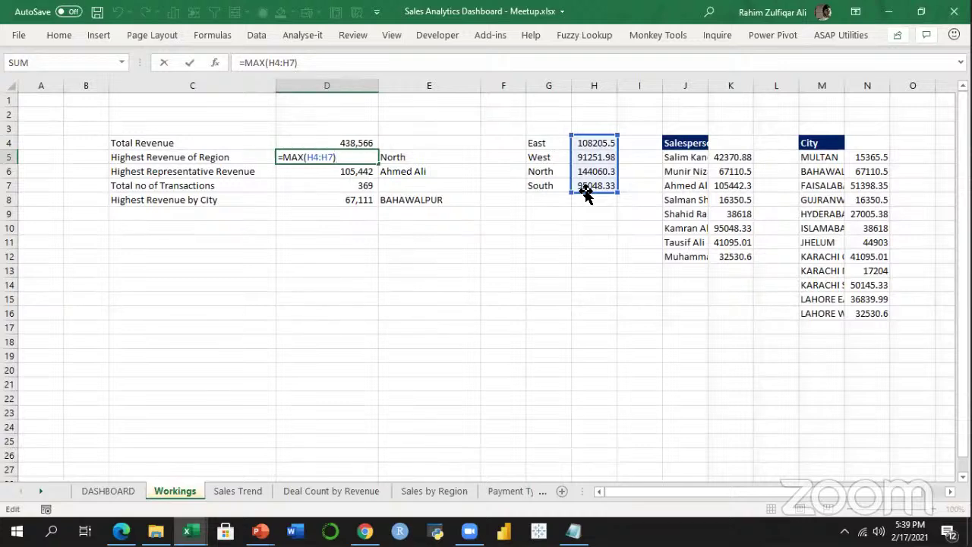
key("ctrl+Return")
key("Right")
key("Right")
key("Right")
key("Right")
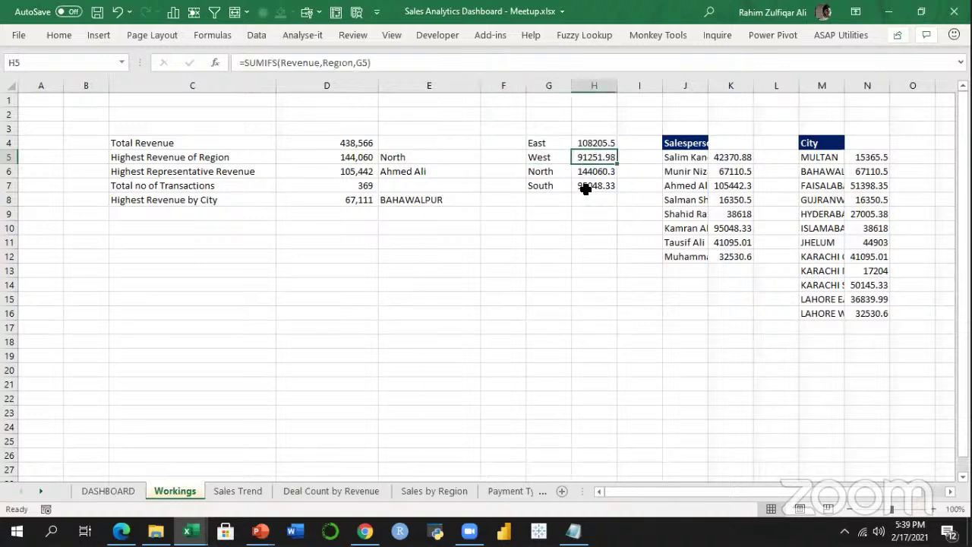
key("Up")
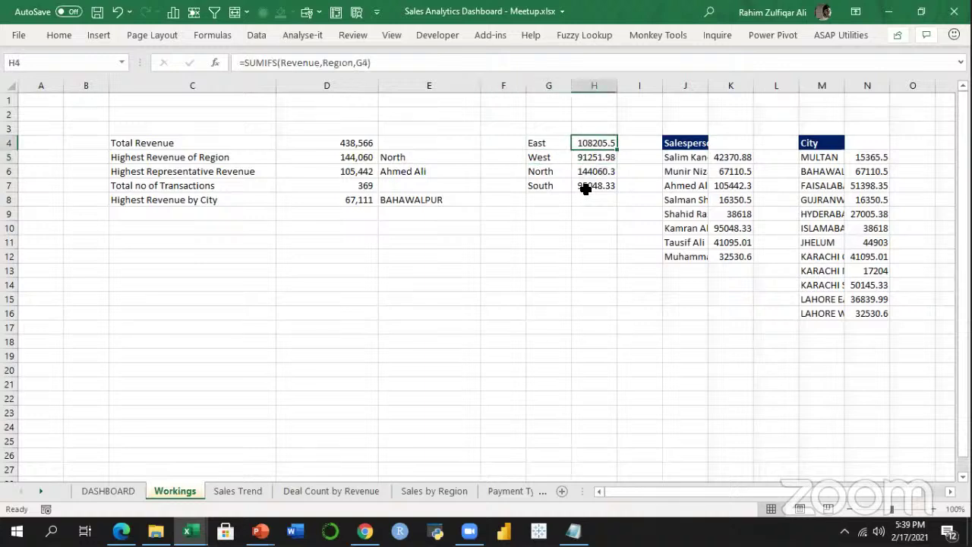
key("F2")
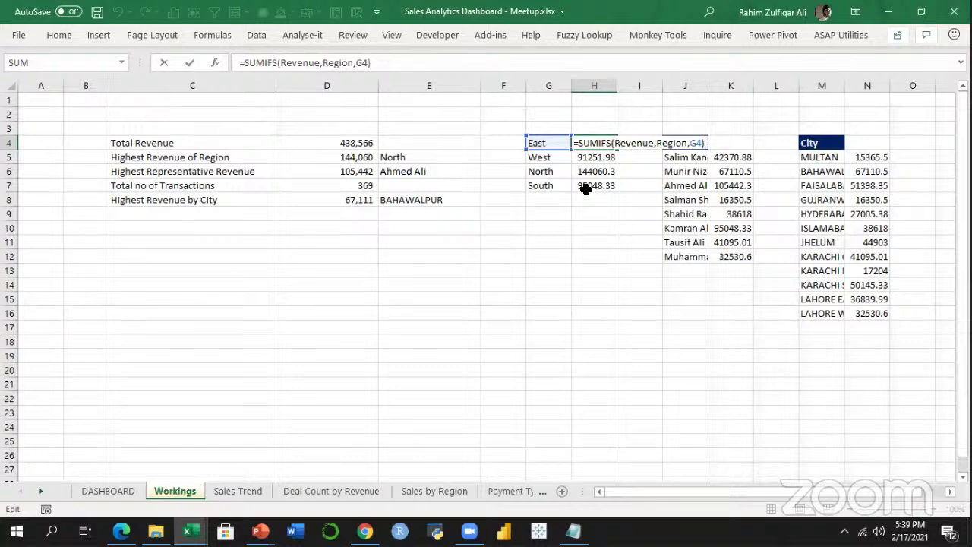
key("ctrl+Return")
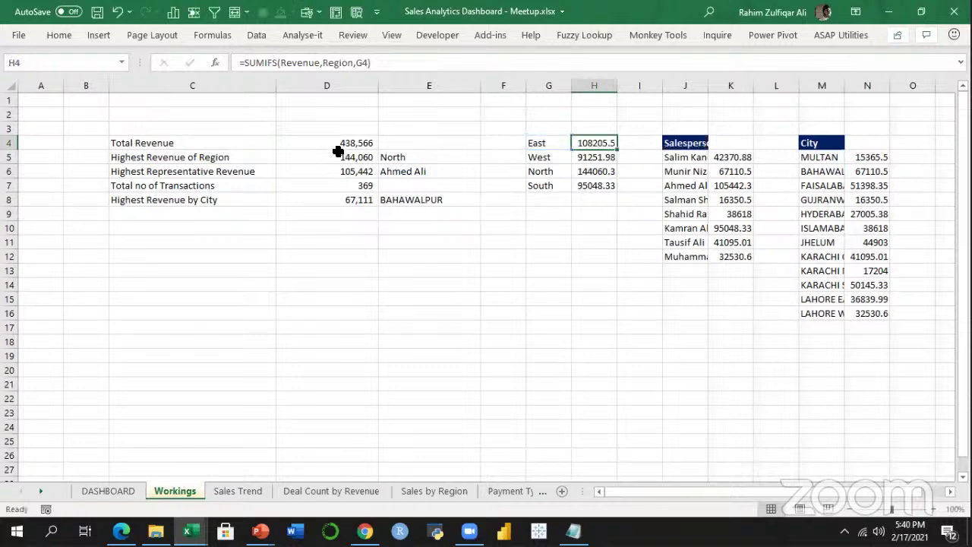
Review the D4:D8 summary values, the D6 calculation and the E8 city lookup formula.
left_click_drag(338, 152, 341, 200)
left_click(368, 174)
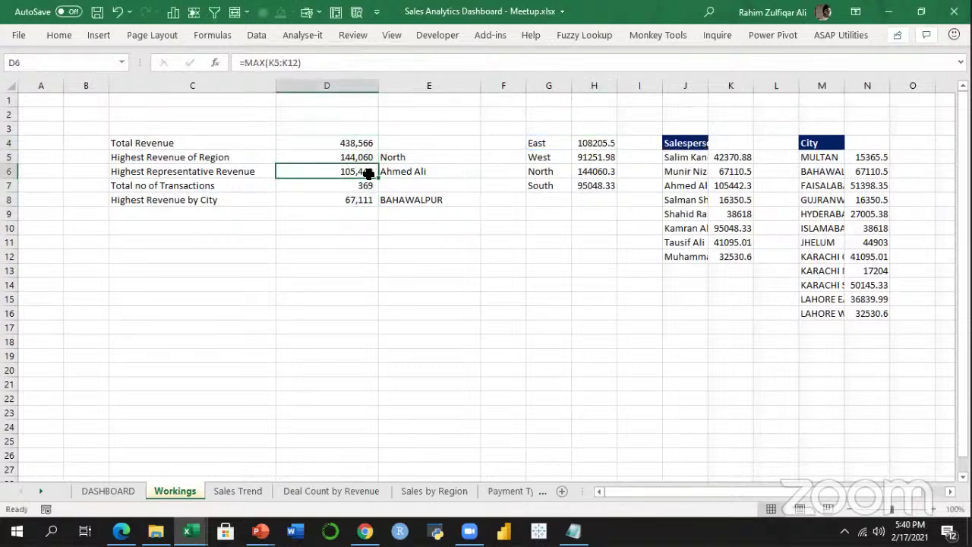
double_click(396, 199)
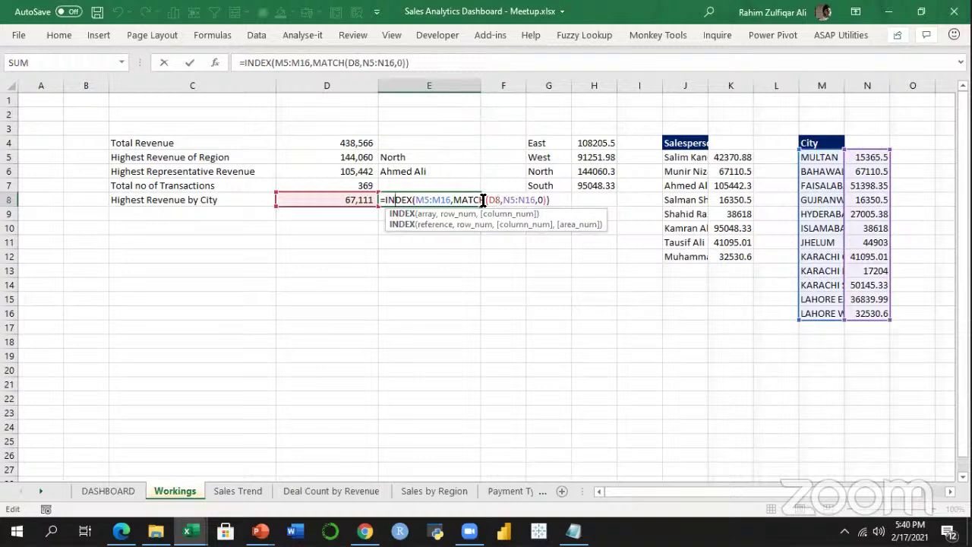
left_click(341, 170)
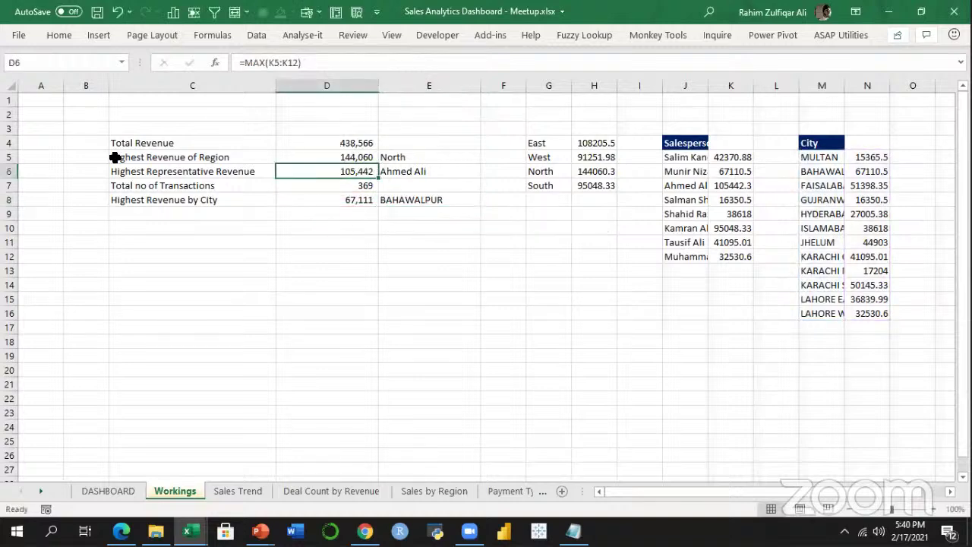
left_click_drag(135, 143, 371, 201)
left_click(370, 202)
Check the DASHBOARD Total Revenue box's link to Workings, then switch to UK Meetup.
left_click(131, 494)
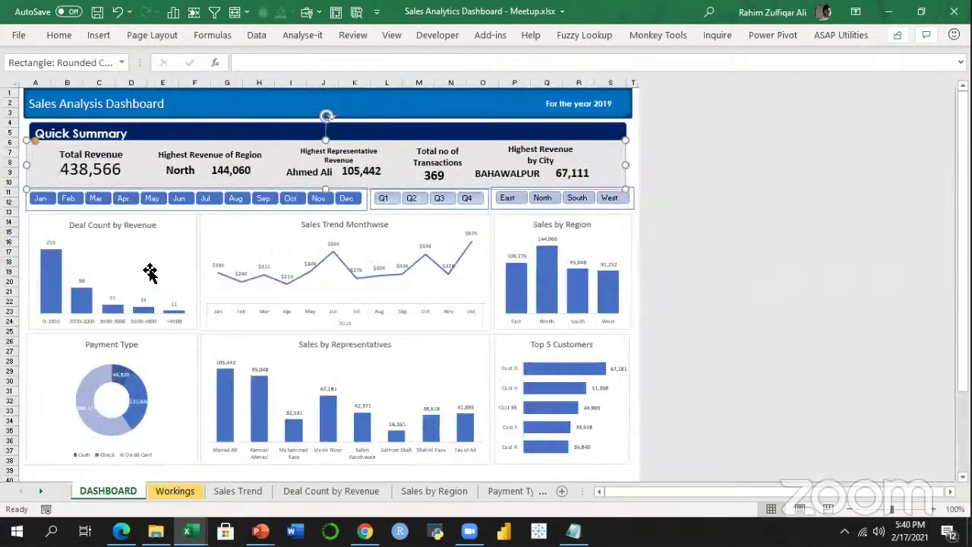
left_click(111, 173)
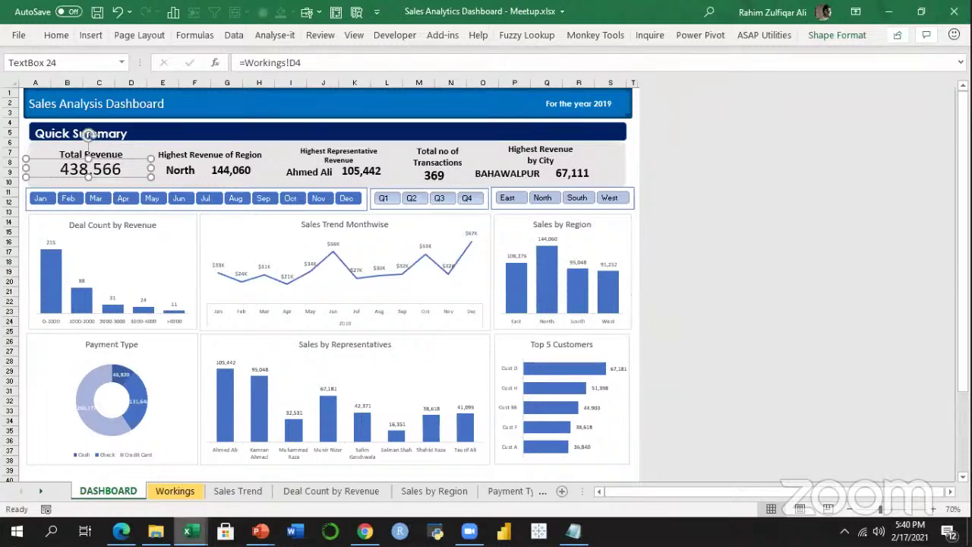
mouse_move(187, 532)
left_click(183, 486)
Enter 100000 in cell B3 of the Calc sheet.
left_click(162, 491)
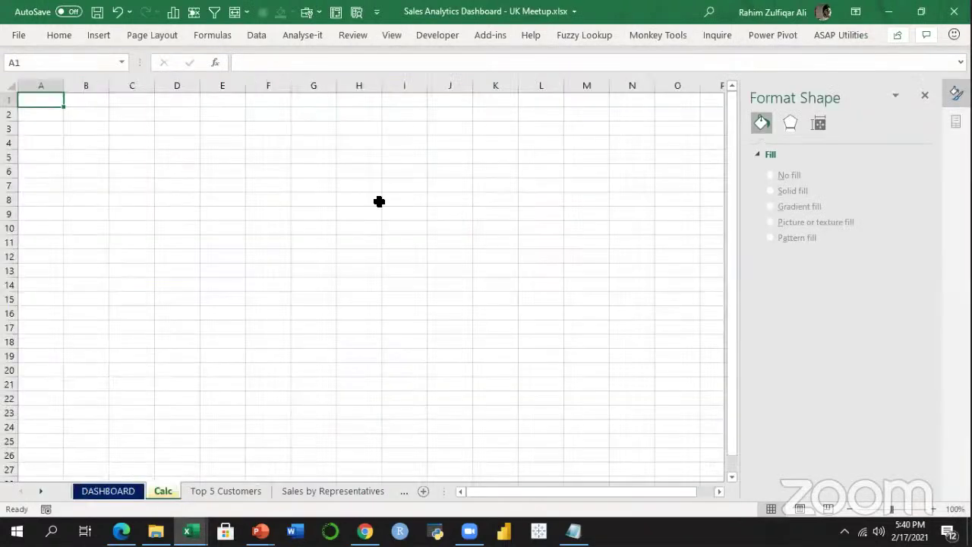
left_click(933, 509)
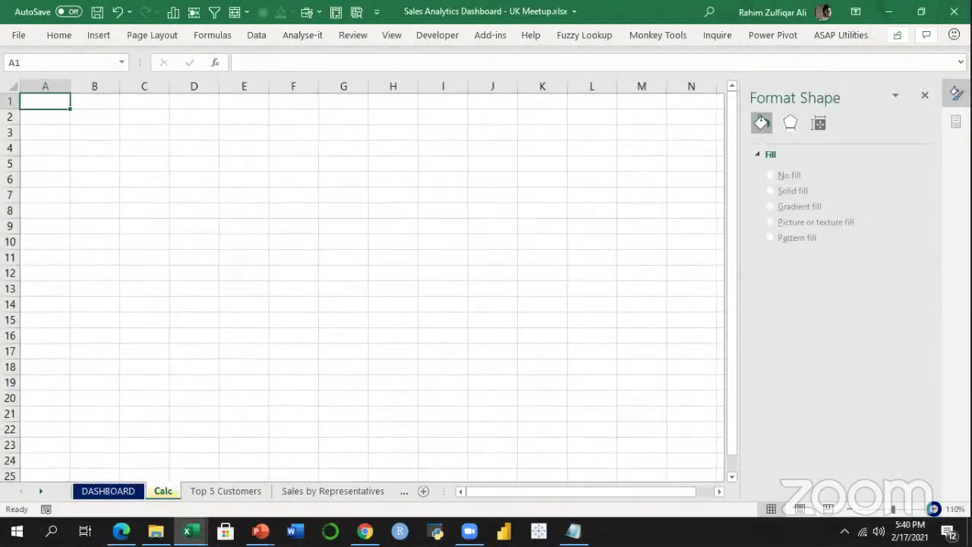
scroll(158, 160, "up", 7)
left_click(158, 162)
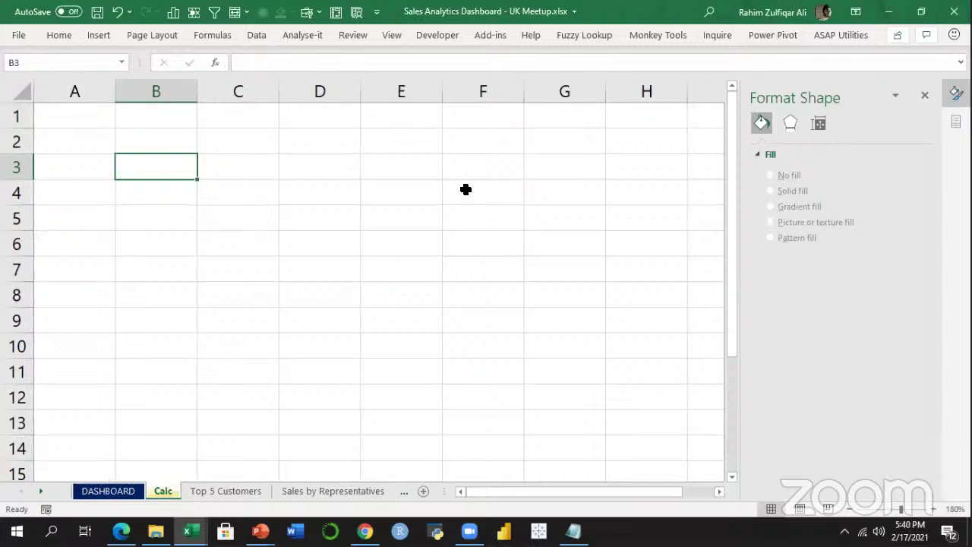
type("1000")
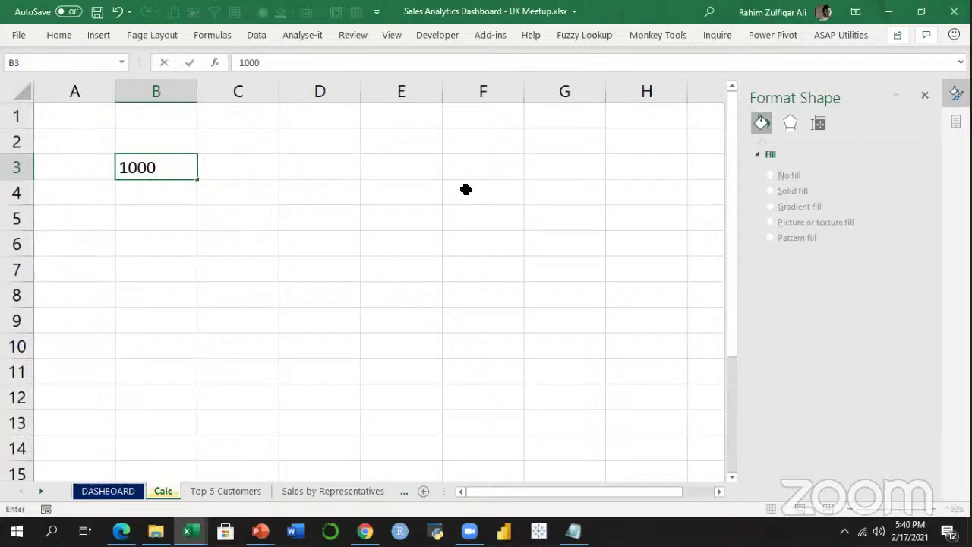
type("00")
key("Return")
Format B3 with thousands separators and no decimals, showing 100,000.
left_click(151, 169)
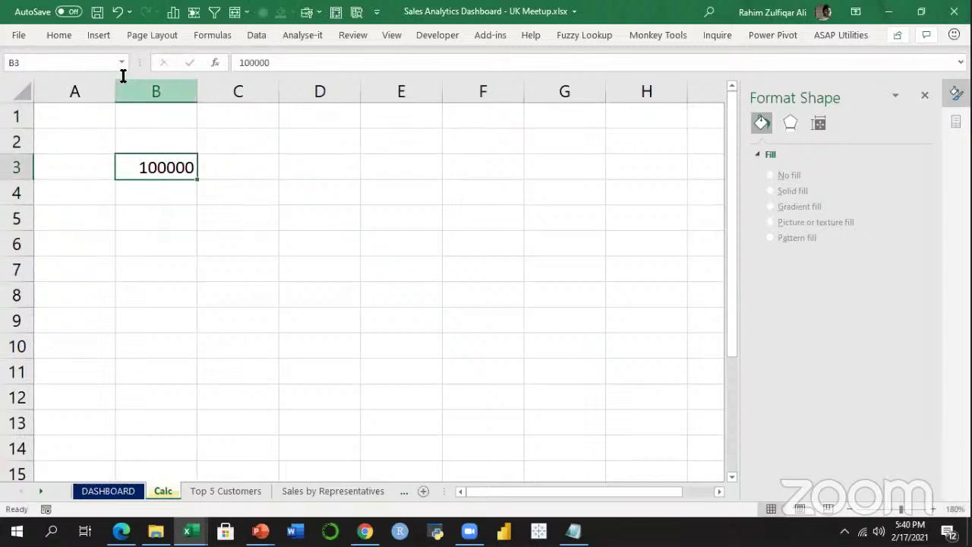
left_click(68, 36)
left_click(421, 84)
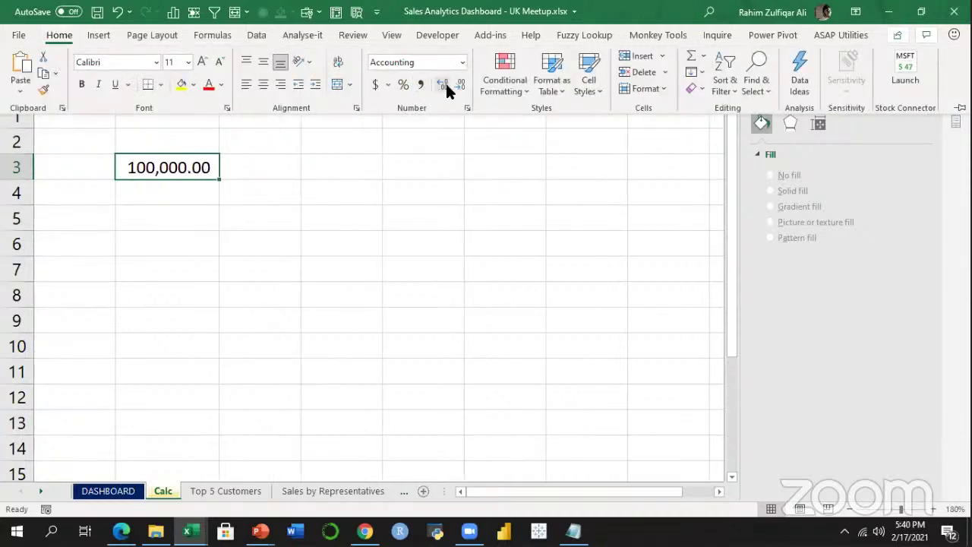
double_click(458, 88)
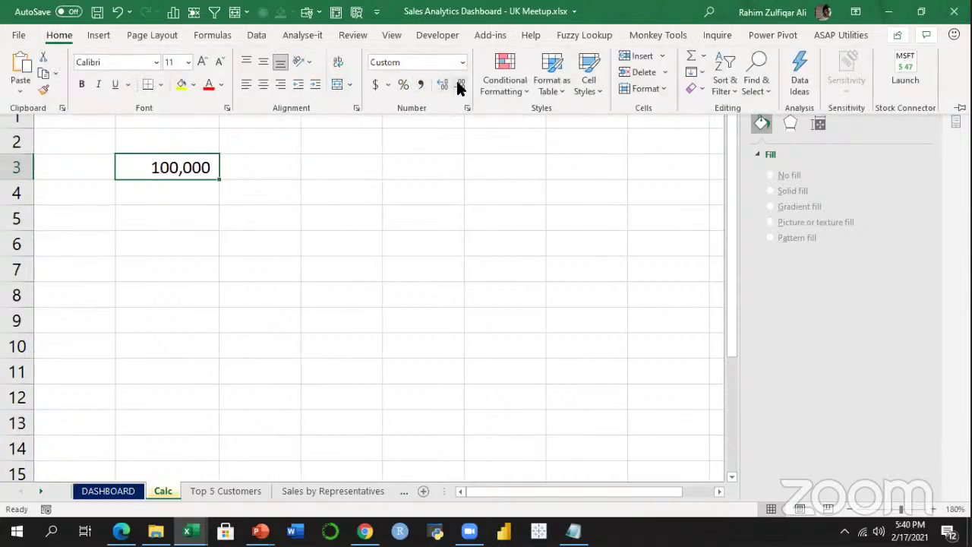
left_click(114, 492)
left_click(155, 492)
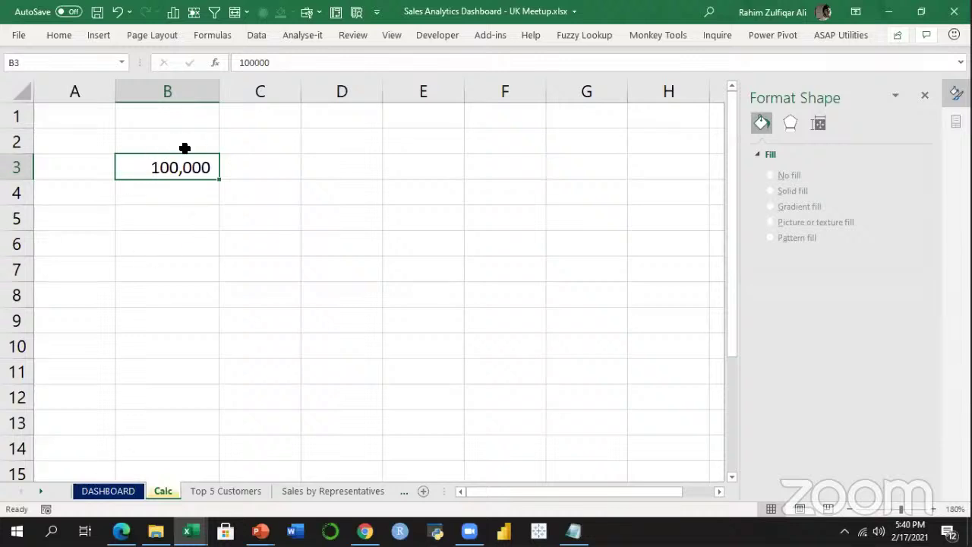
Draw a text box inside the Quick Summary band on the DASHBOARD sheet.
left_click(118, 492)
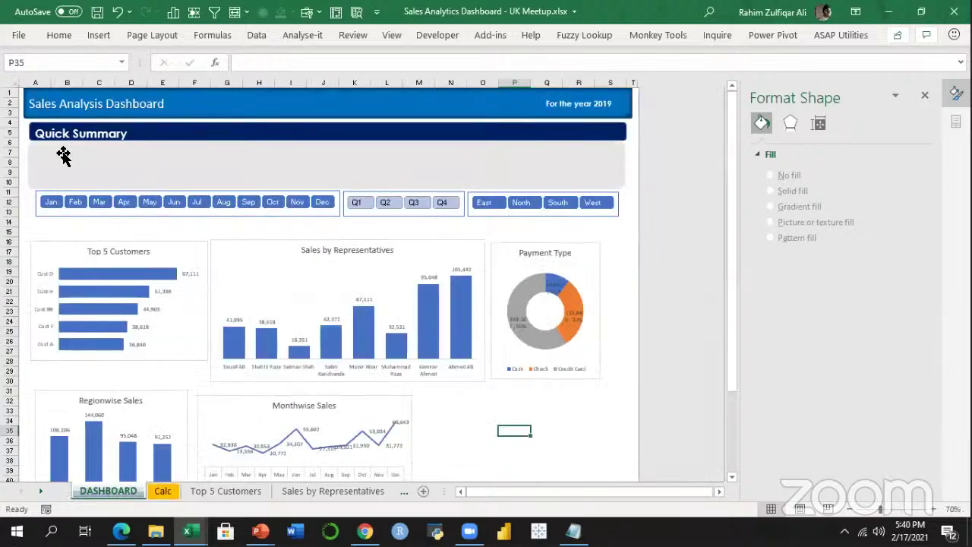
left_click(97, 38)
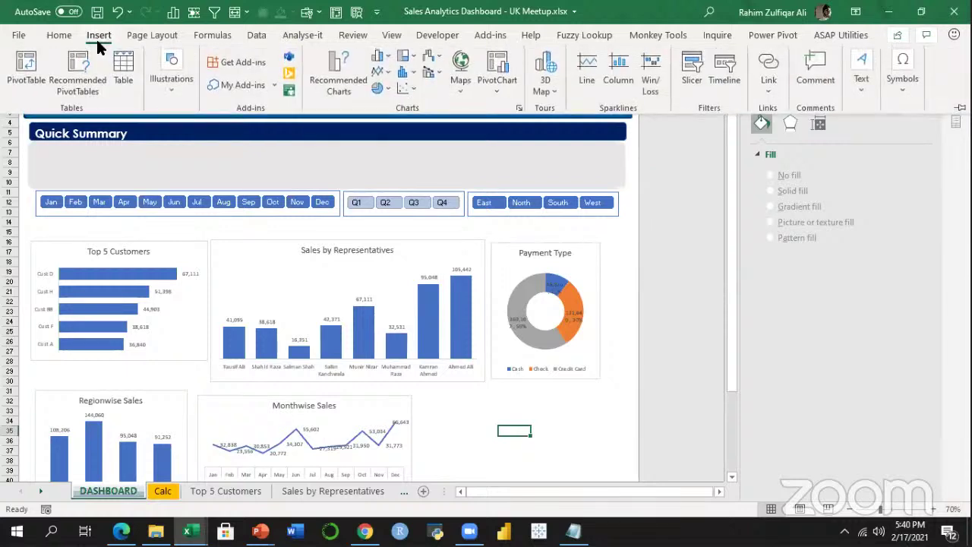
left_click(154, 89)
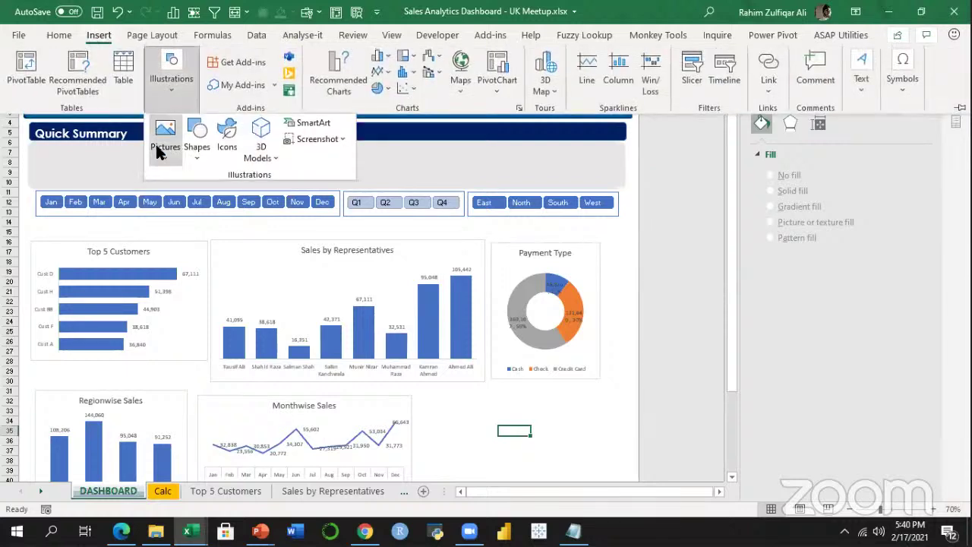
left_click(196, 156)
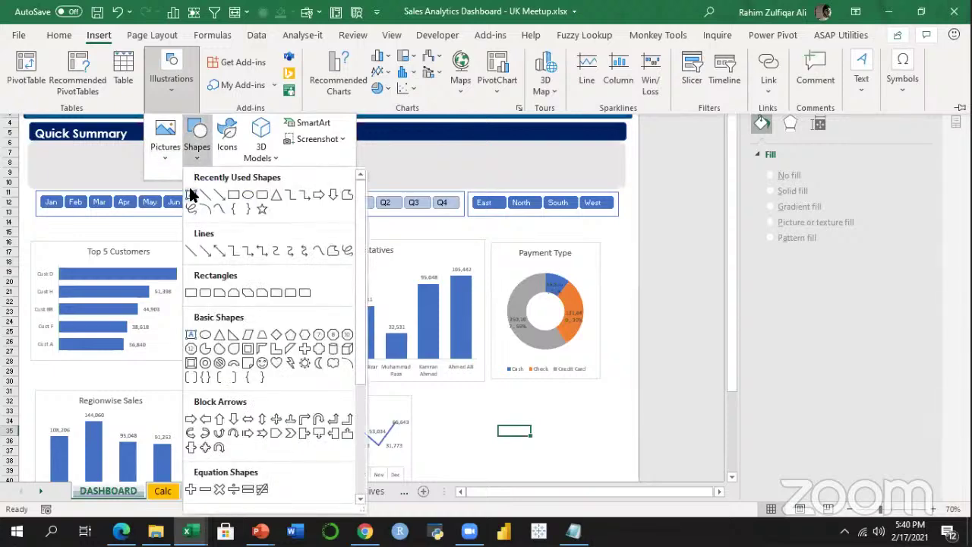
left_click(192, 197)
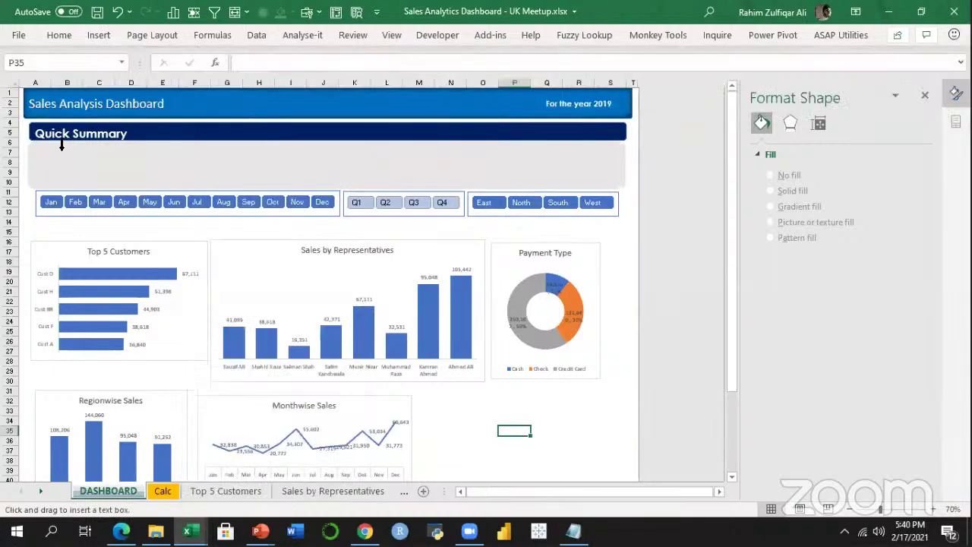
left_click_drag(61, 147, 174, 177)
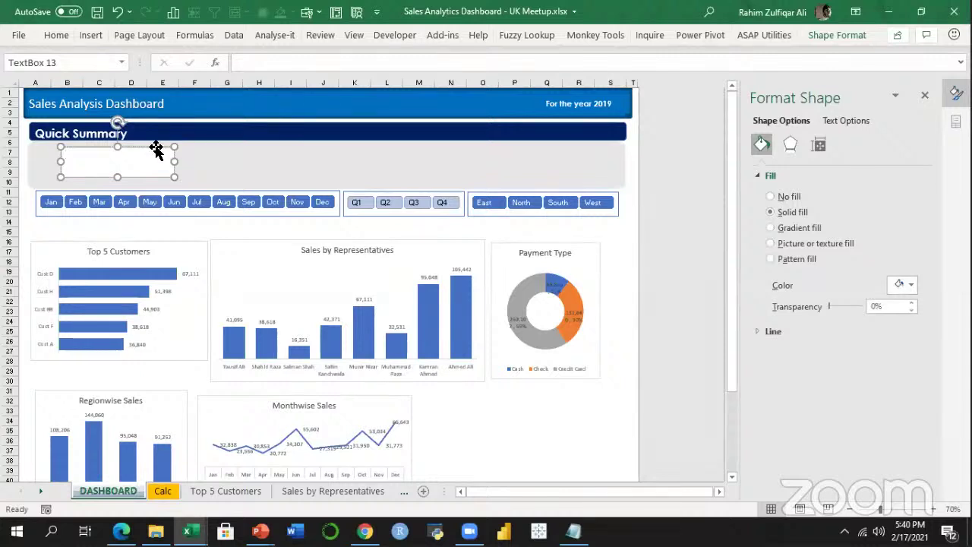
Link the text box to Calc!B3, then change B3 to 150000.
left_click(243, 65)
type("=")
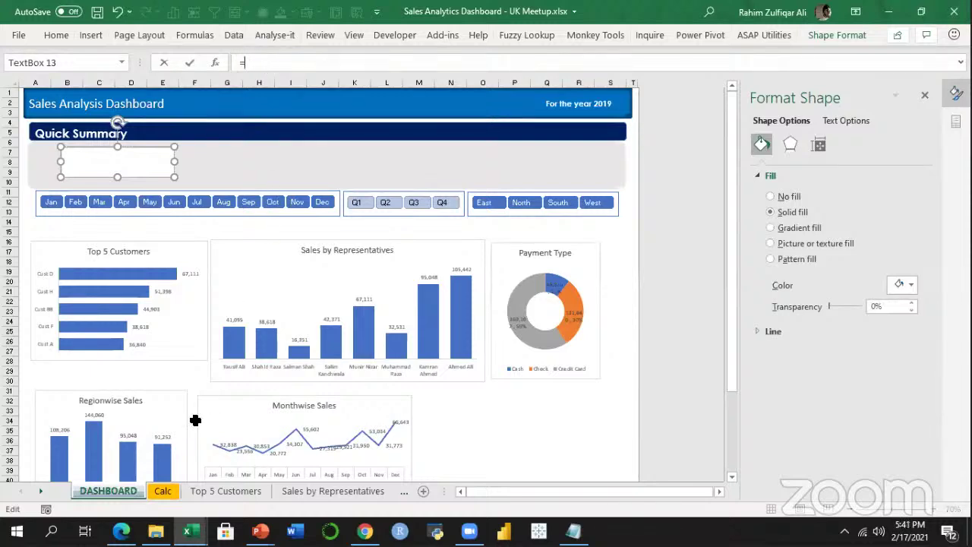
left_click(174, 490)
left_click(182, 164)
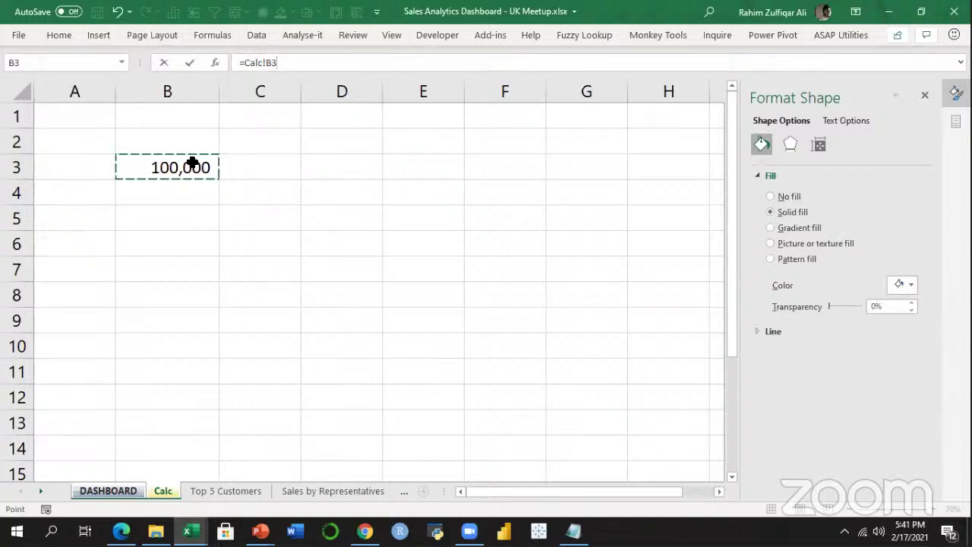
key("Return")
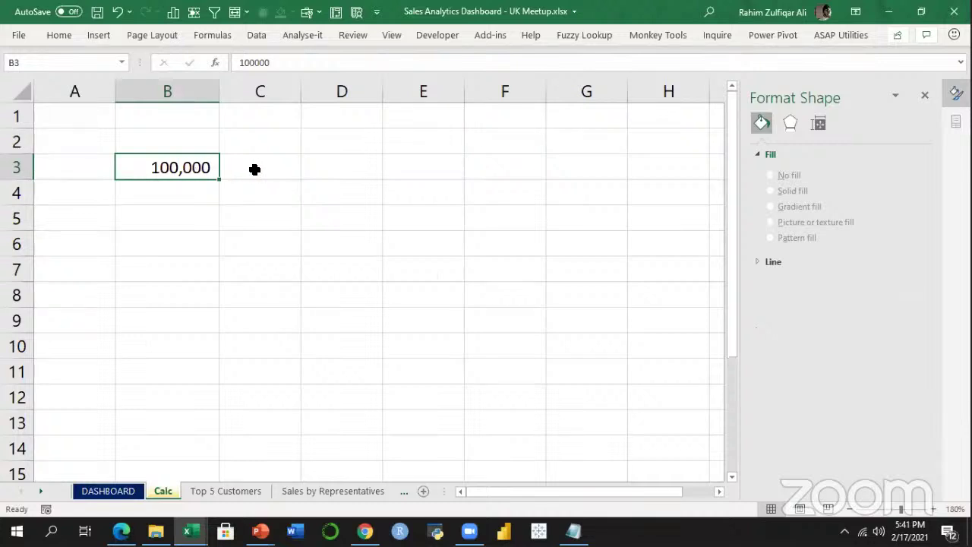
type("150000")
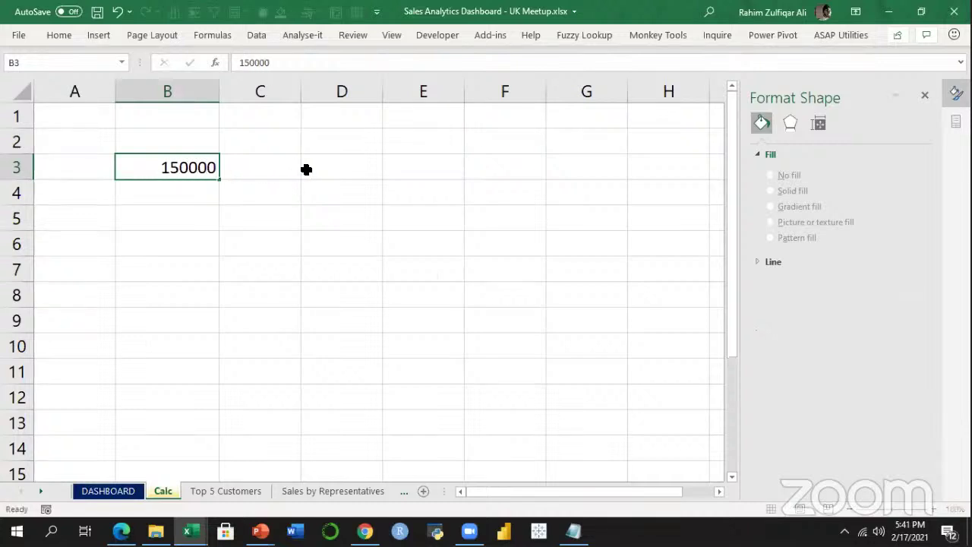
key("Return")
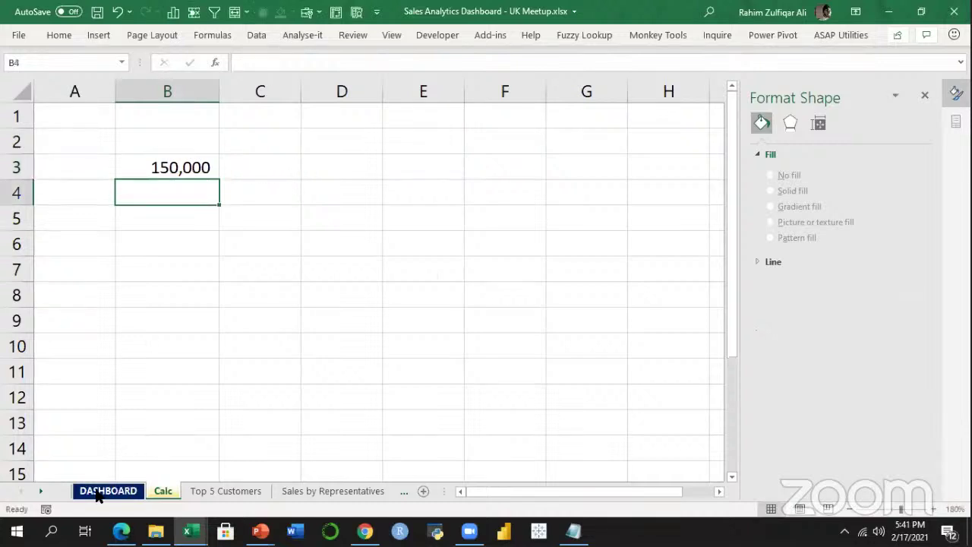
left_click(97, 492)
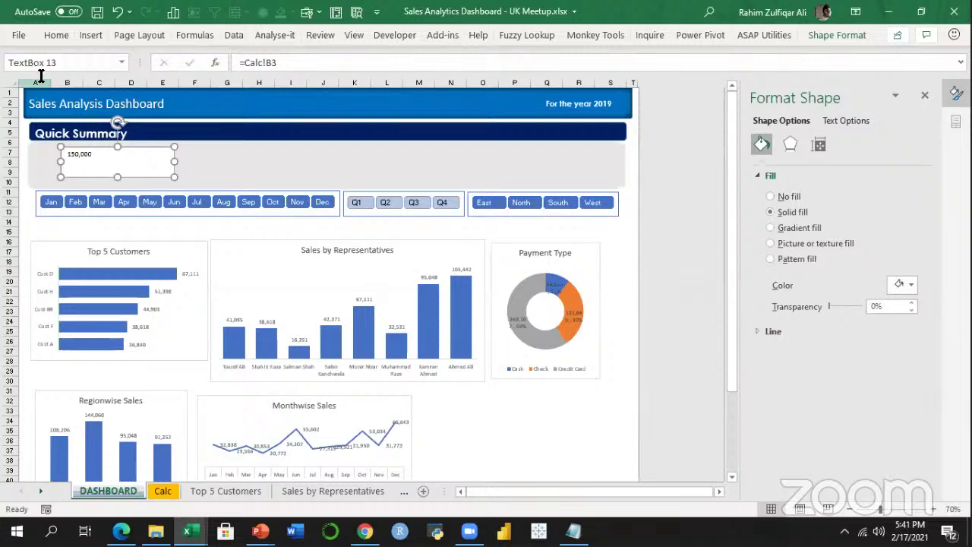
Remove the background fill from the 150,000 text box.
left_click(57, 37)
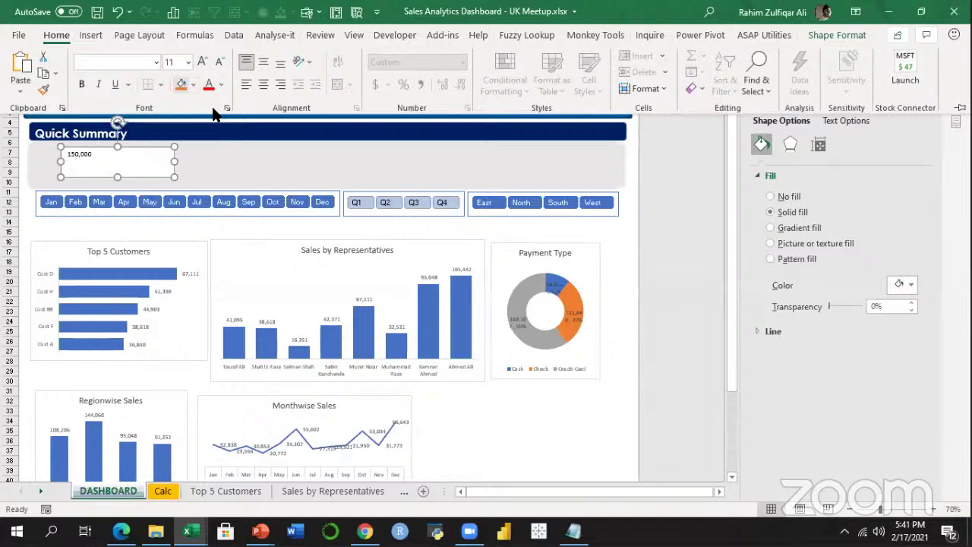
left_click(834, 35)
left_click(360, 59)
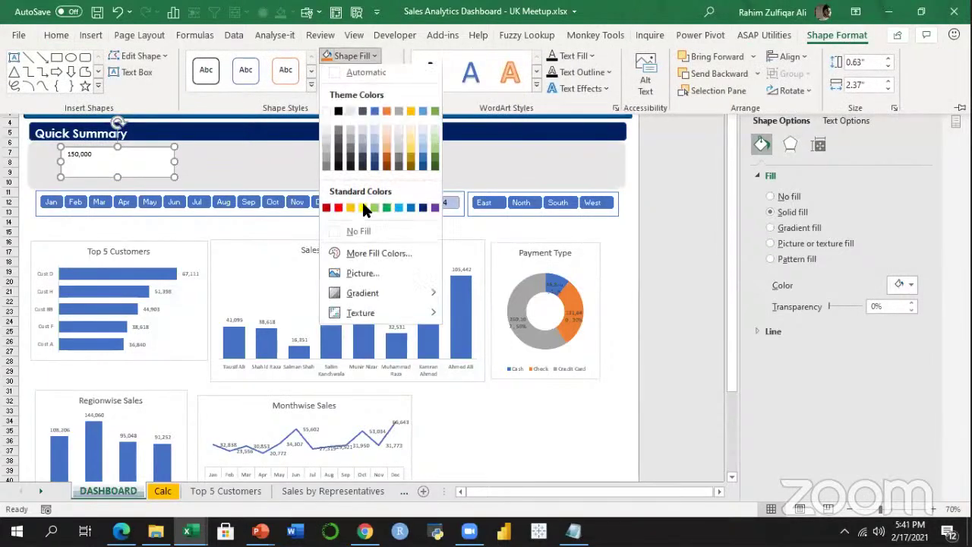
left_click(357, 231)
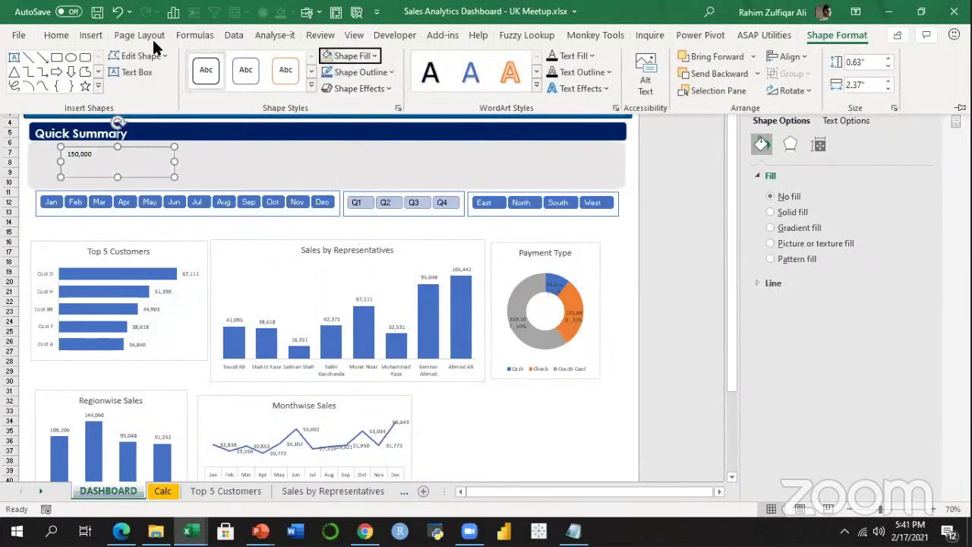
Make the 150,000 figure larger, bold, and centred both vertically and horizontally.
left_click(66, 35)
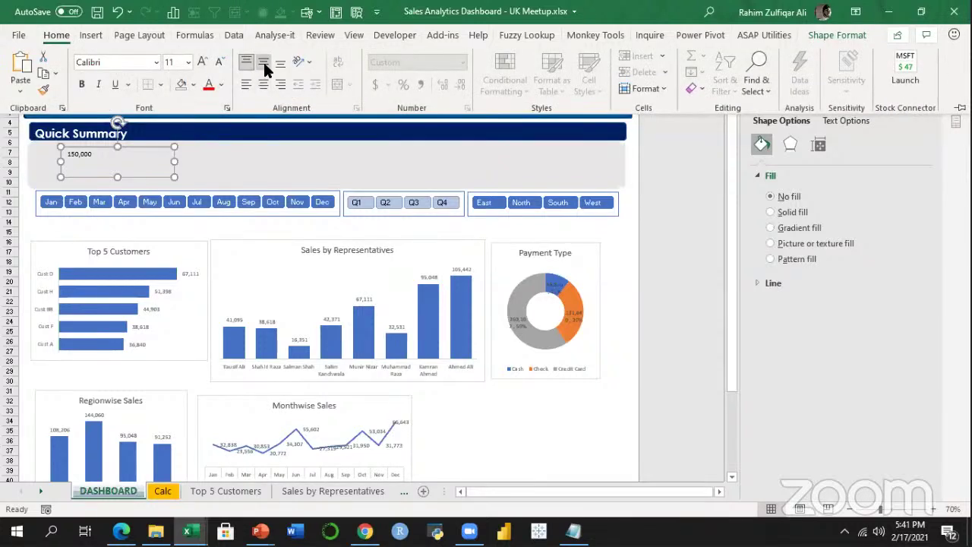
left_click(263, 60)
left_click(202, 60)
left_click(202, 60)
left_click(202, 60)
left_click(202, 60)
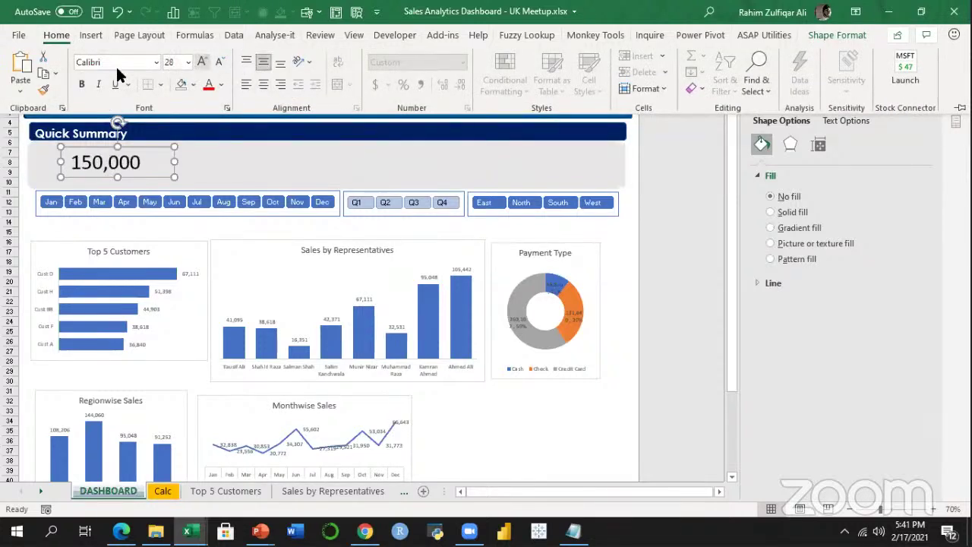
left_click(82, 85)
left_click(262, 84)
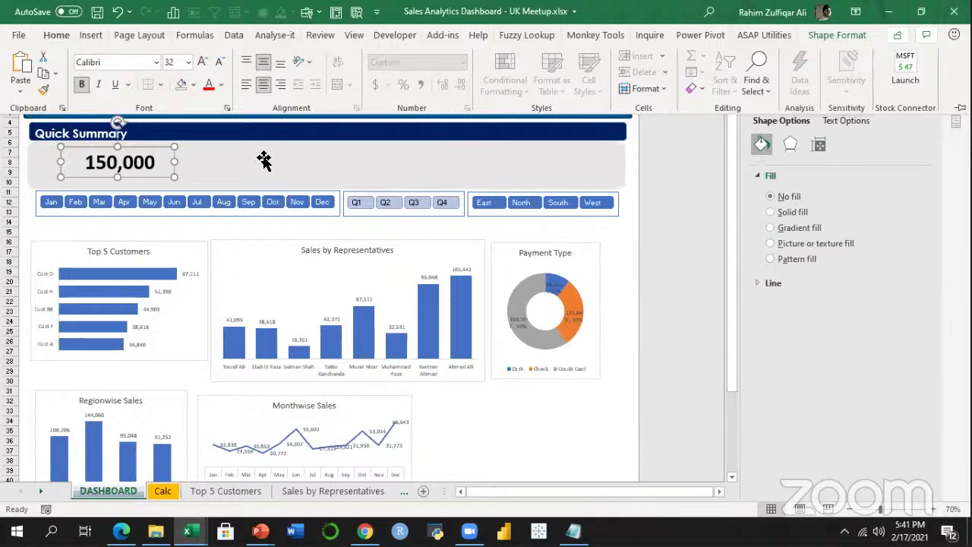
Switch to the finished Meetup dashboard workbook.
left_click(263, 159)
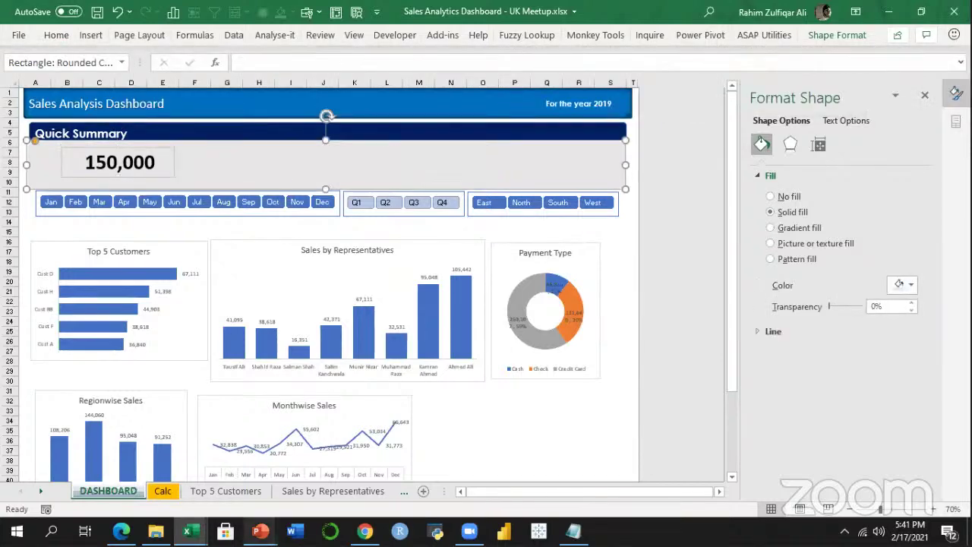
mouse_move(186, 531)
left_click(256, 471)
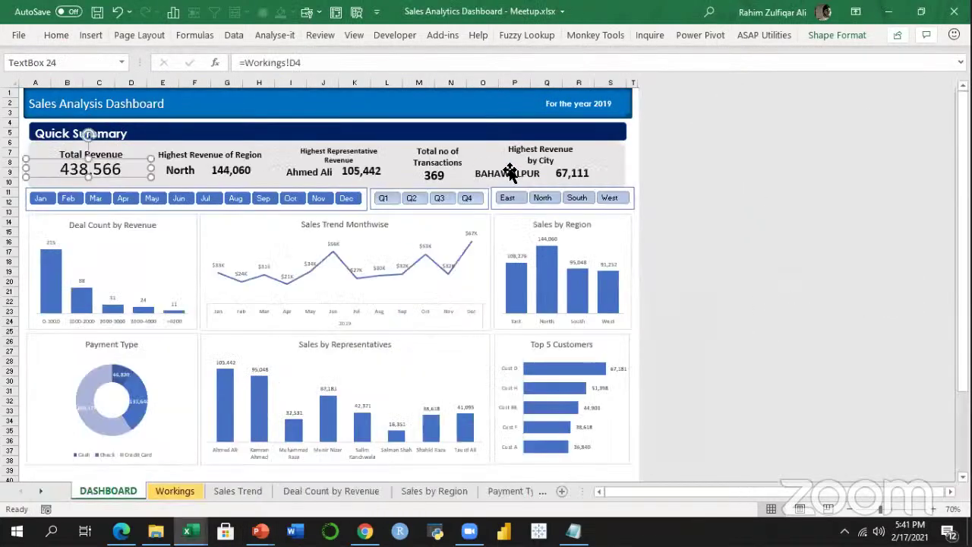
left_click(632, 175)
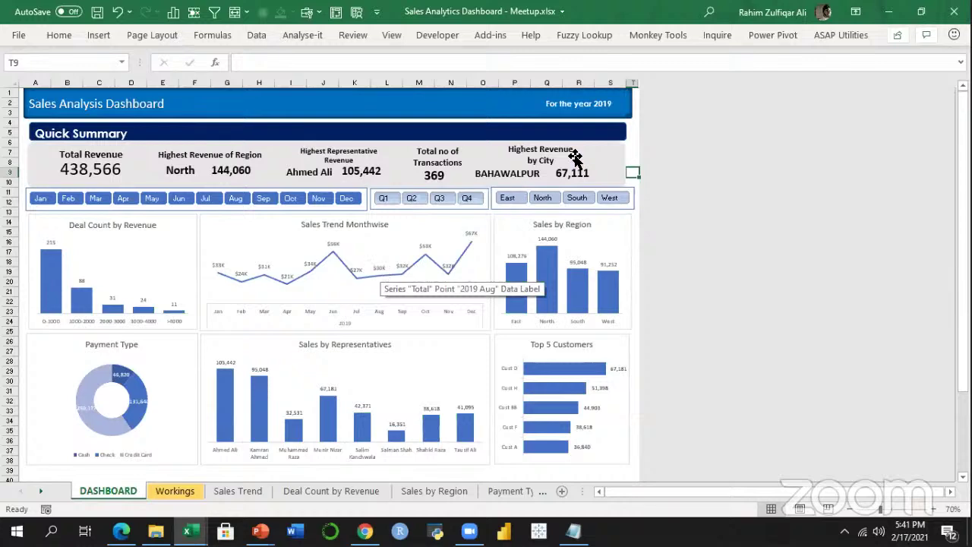
left_click(637, 129)
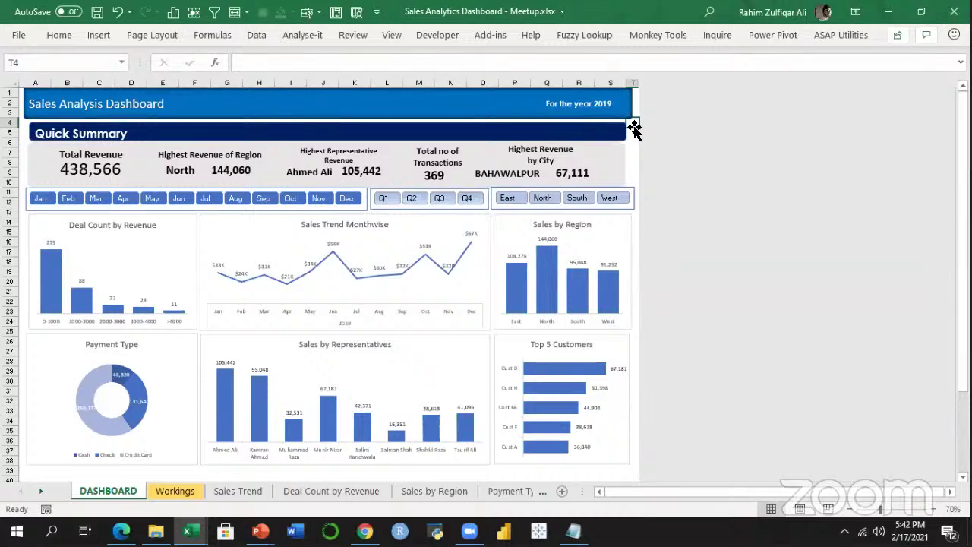
Check the landscape print preview and Page Setup, then filter the dashboard to Q3.
left_click(20, 36)
left_click(15, 256)
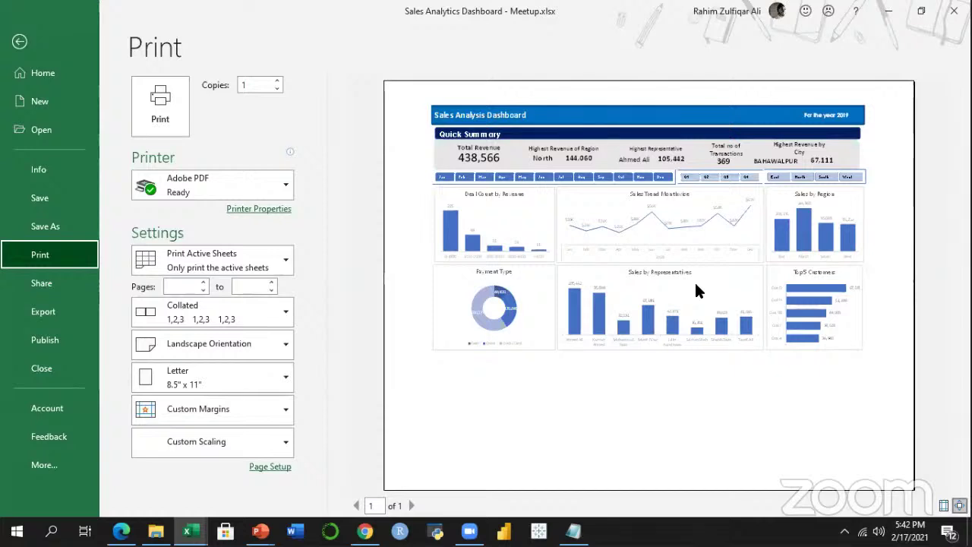
left_click(208, 345)
left_click(276, 348)
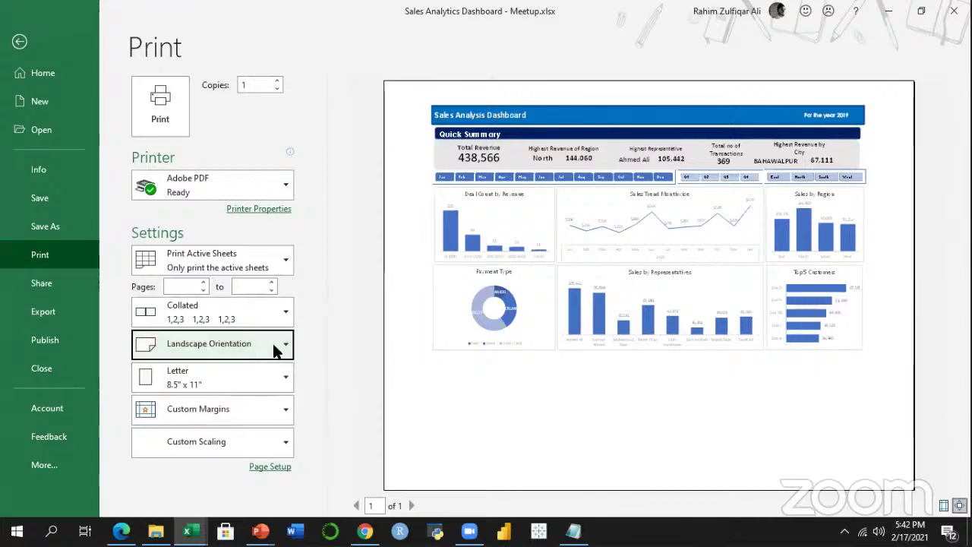
left_click(267, 466)
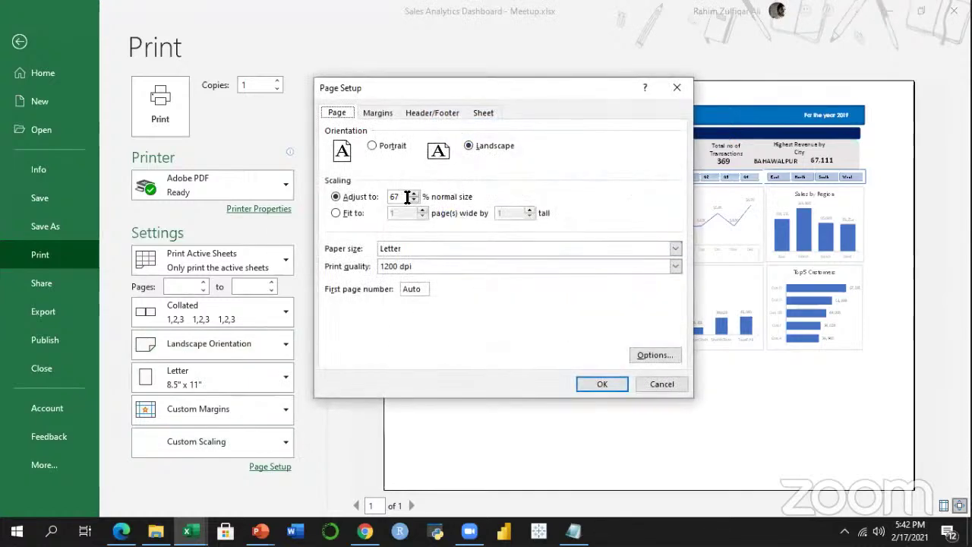
left_click(651, 378)
left_click(18, 44)
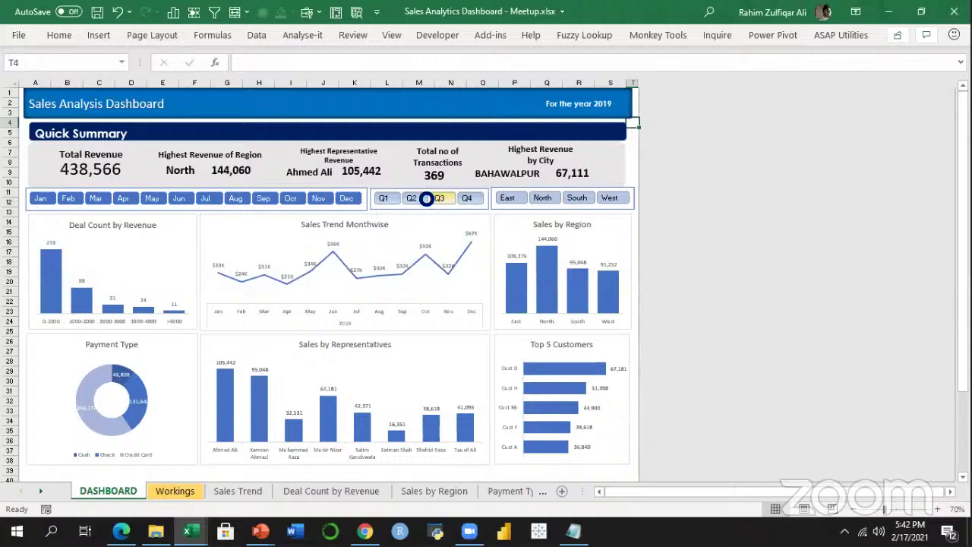
left_click(430, 198)
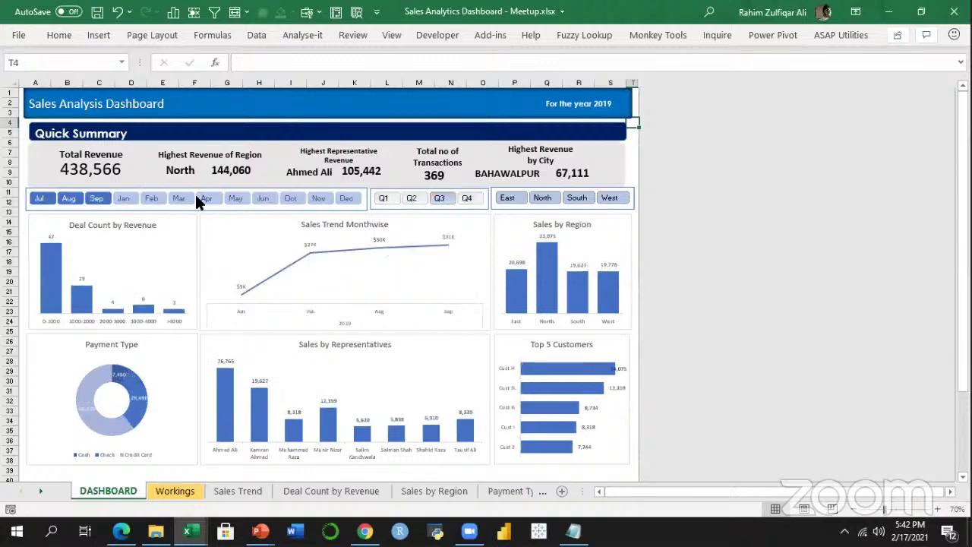
Try month and Q4 filters, clear back to the full year, and pin the ribbon open.
left_click(206, 199)
left_click(66, 198)
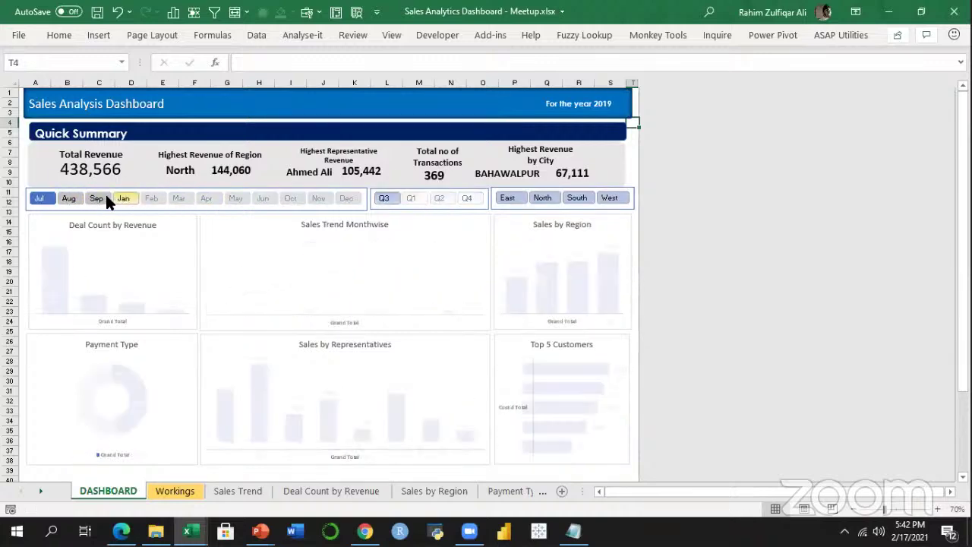
left_click(468, 197)
left_click(40, 198)
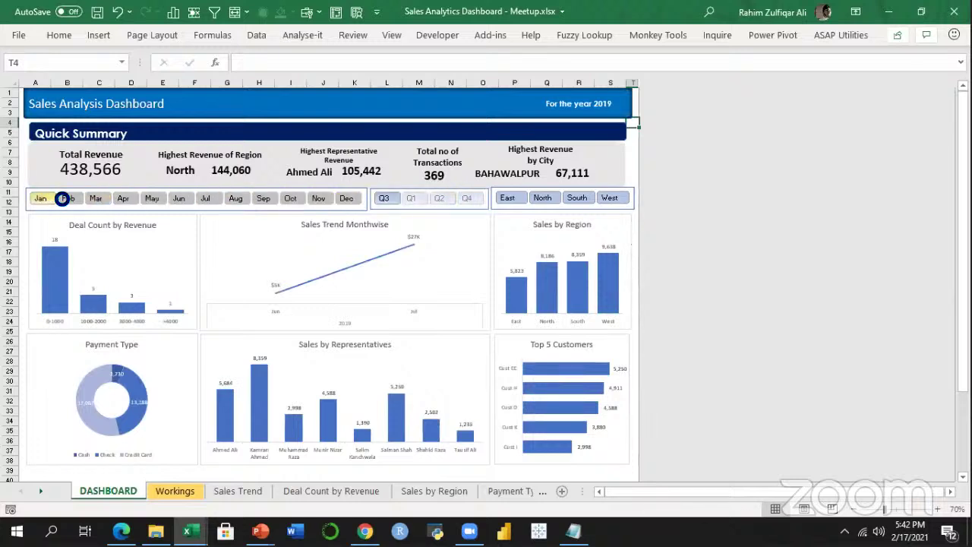
left_click(348, 197, "shift")
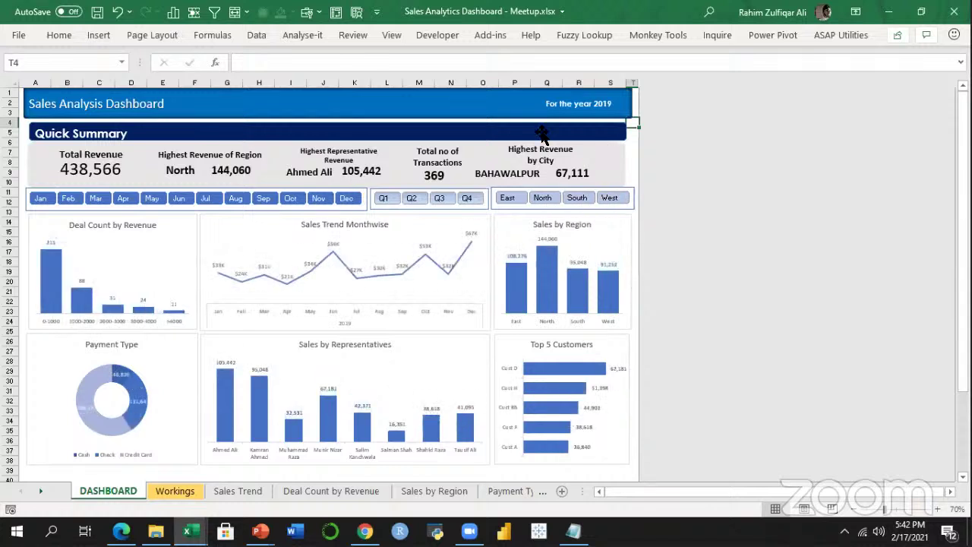
double_click(63, 36)
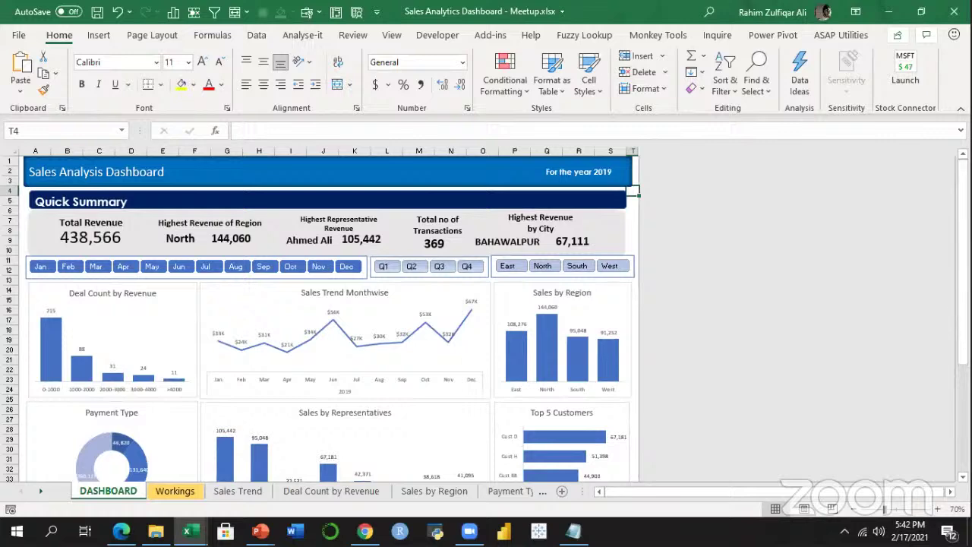
Review the unfiltered dashboard, then collapse the ribbon with Ctrl+F1.
scroll(964, 319, "down", 4)
scroll(901, 359, "up", 2)
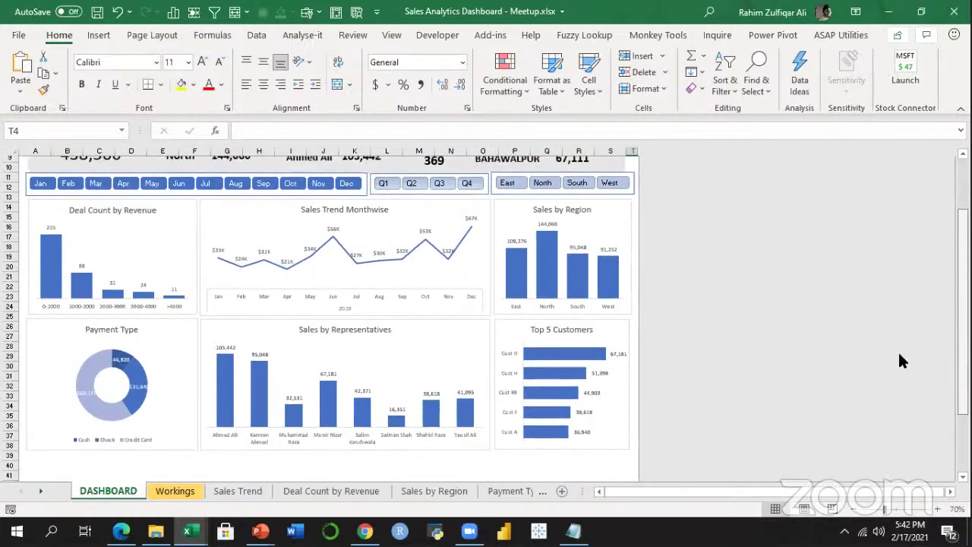
mouse_move(548, 292)
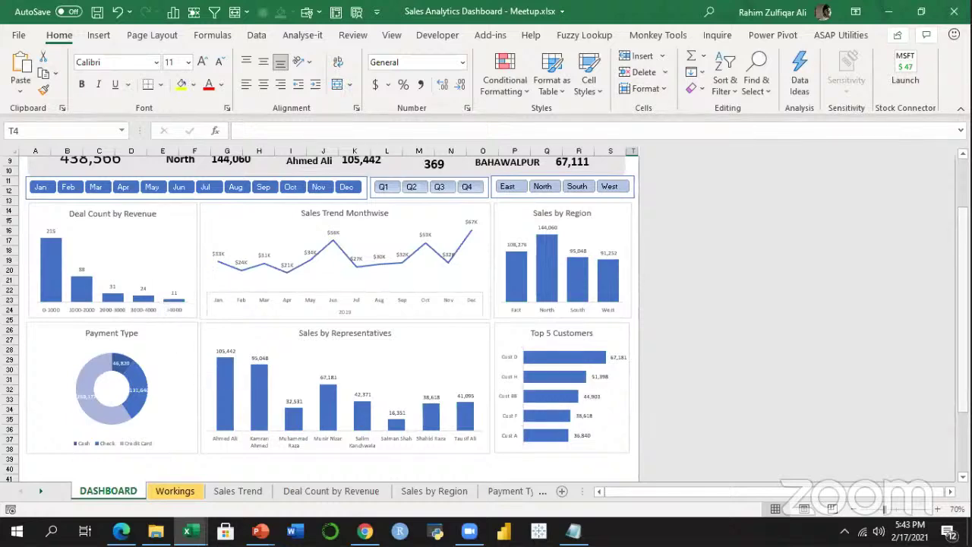
scroll(332, 316, "up", 3)
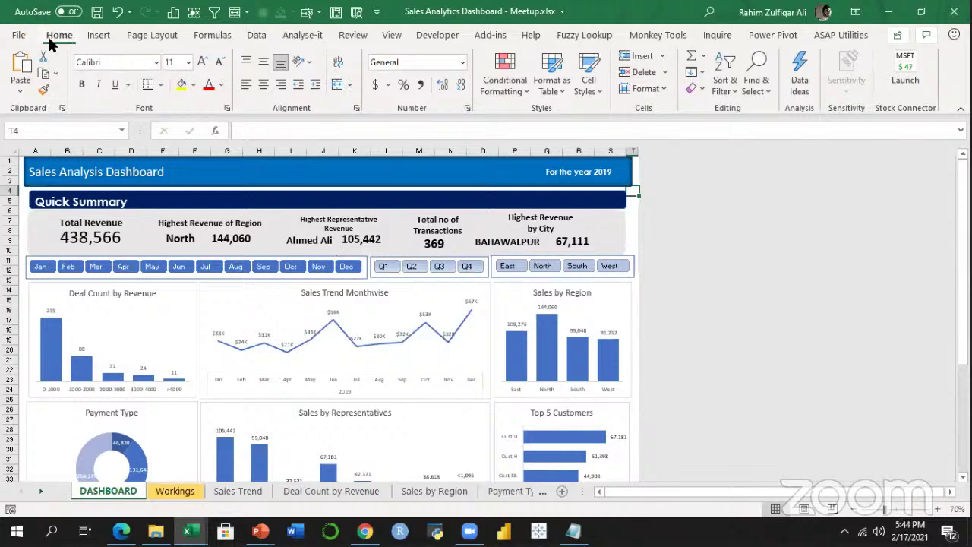
key("ctrl+F1")
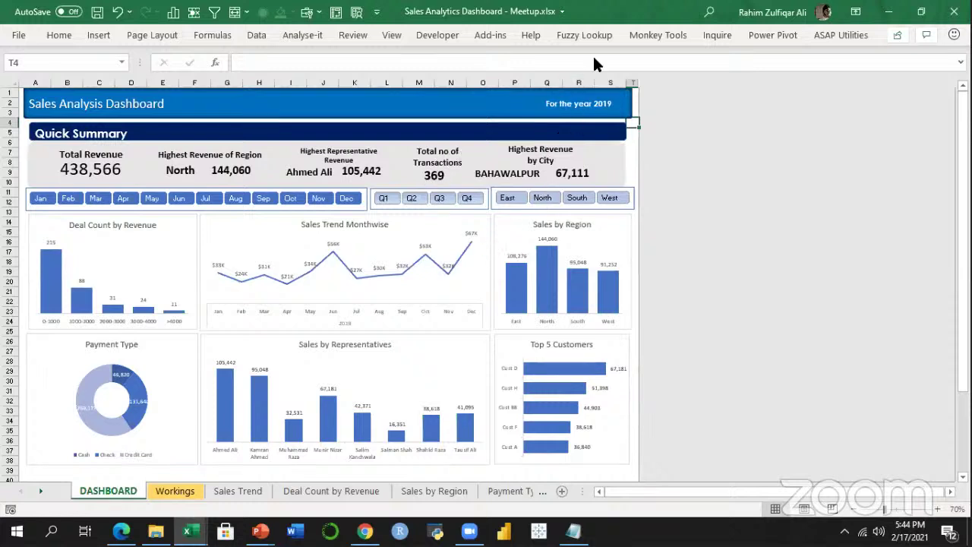
left_click(632, 162)
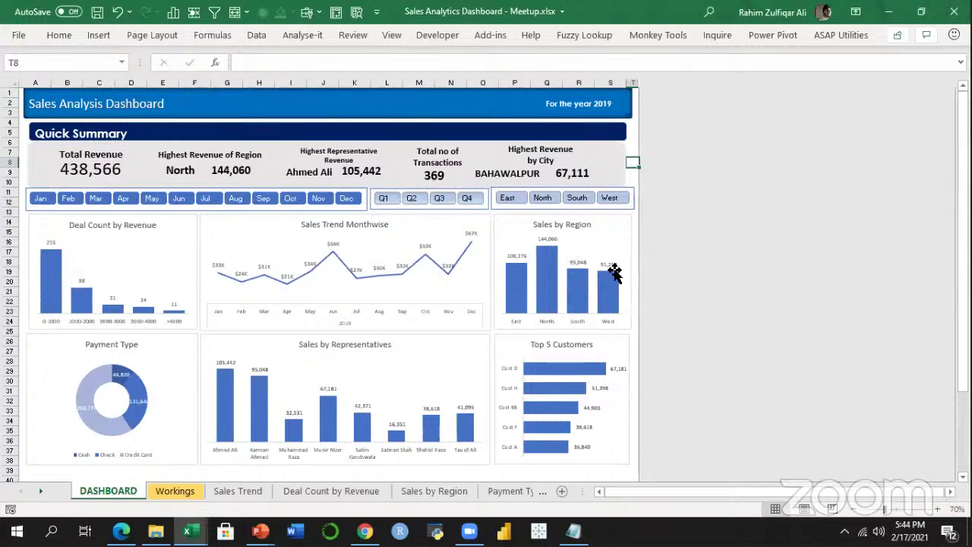
left_click(313, 198)
left_click(41, 197)
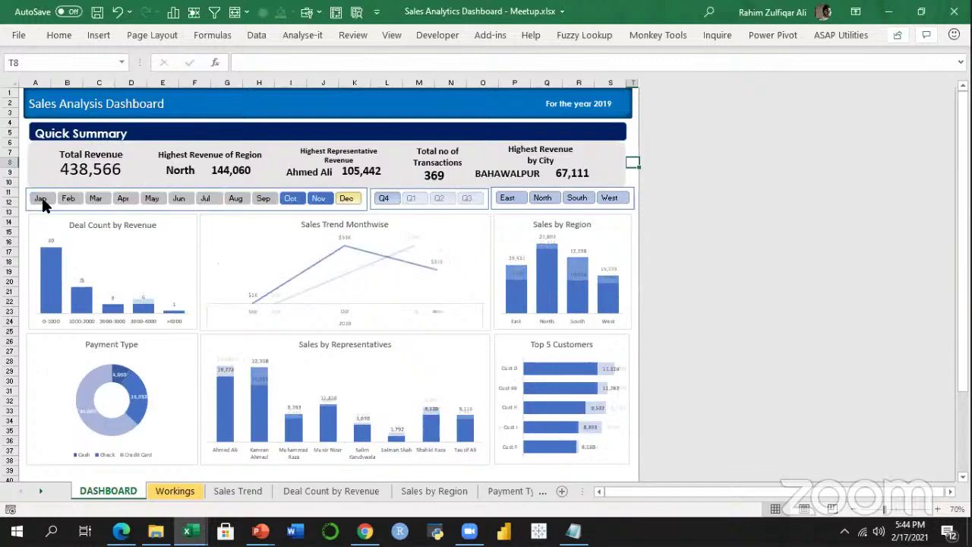
left_click(330, 199, "shift")
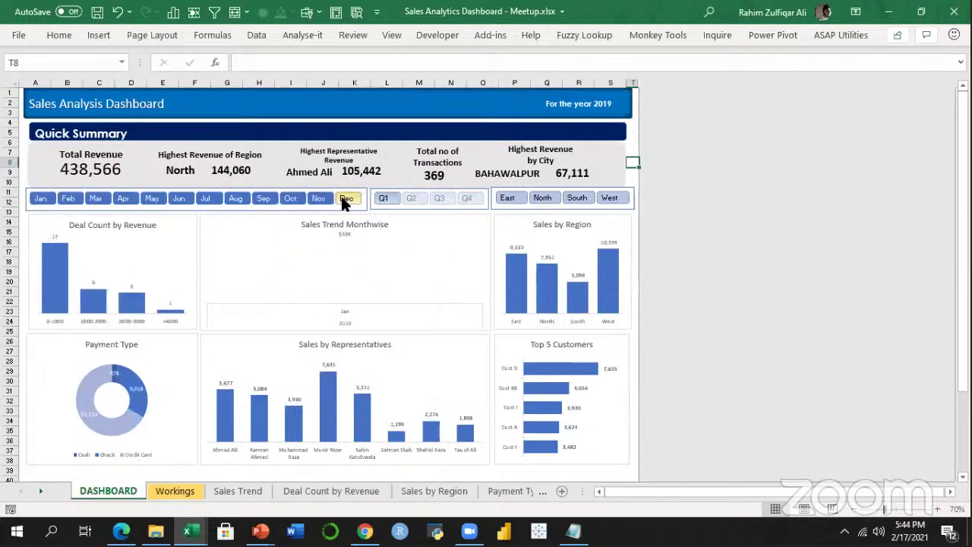
left_click(343, 198, "shift")
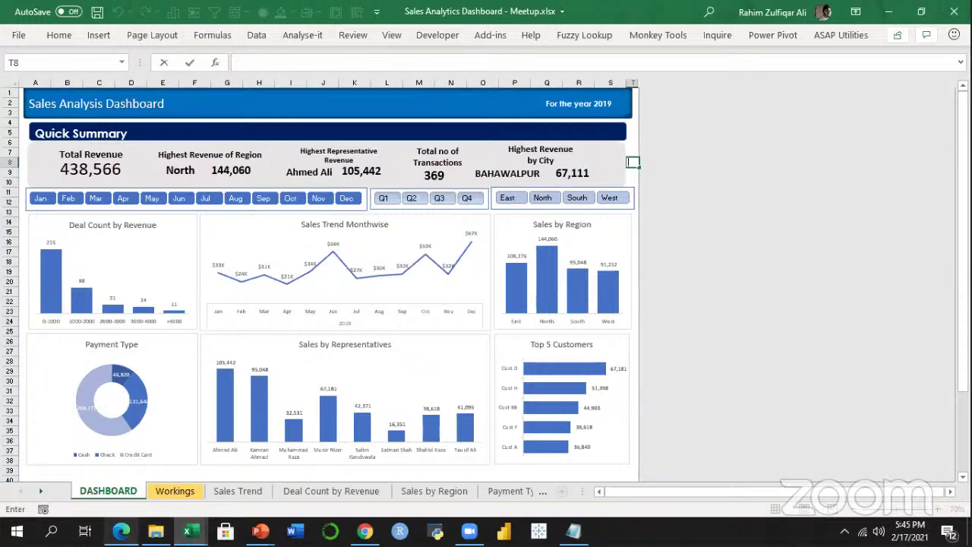
Open the Free Webinars by Trainers playlist on the YouTube channel page.
left_click(121, 531)
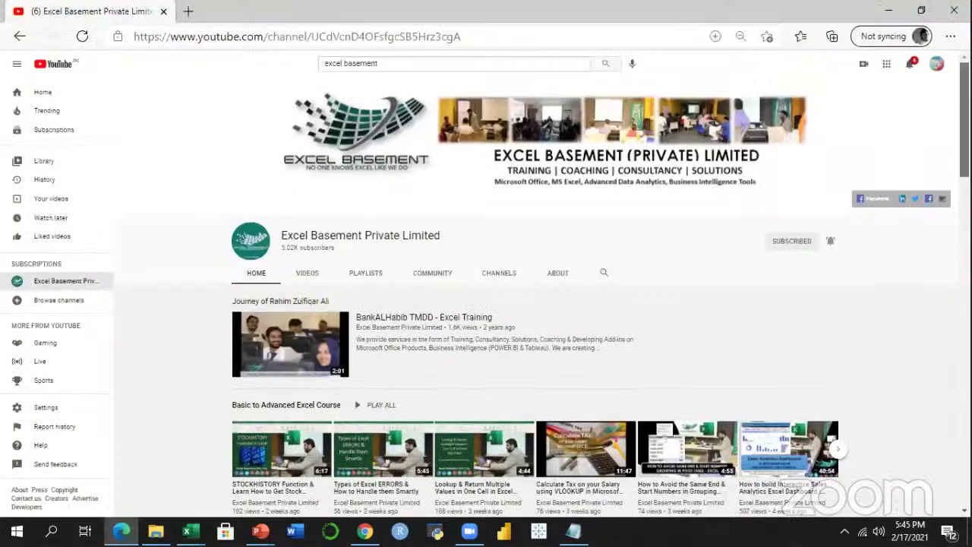
scroll(543, 289, "down", 2)
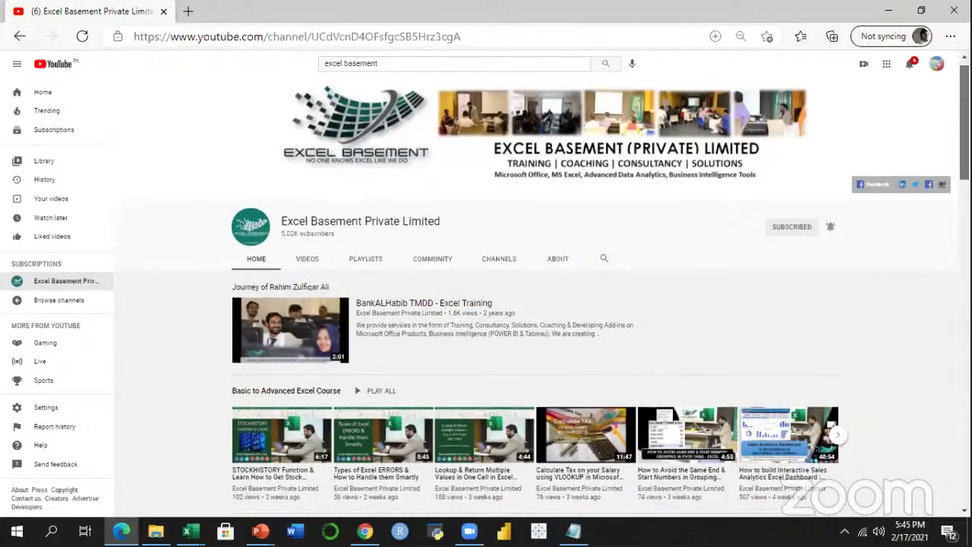
scroll(945, 381, "down", 6)
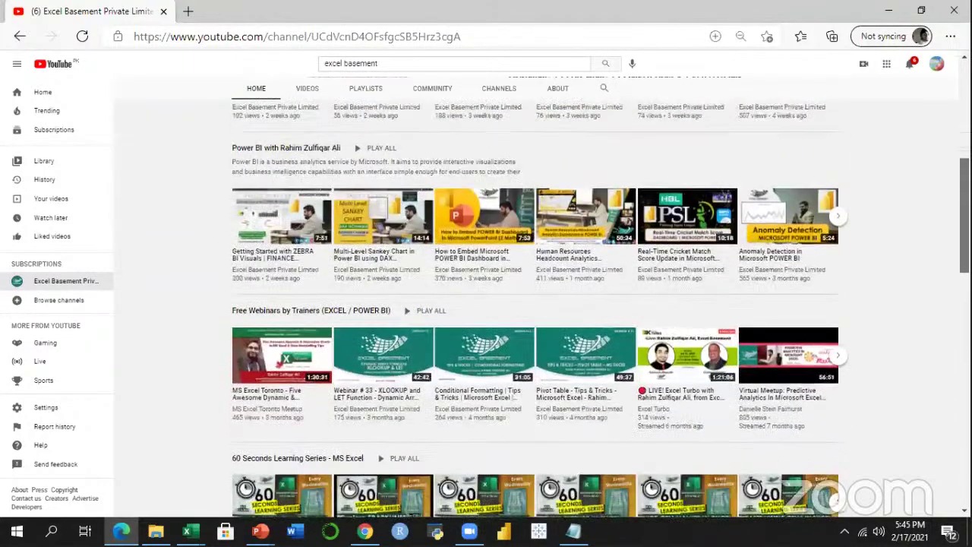
scroll(944, 373, "down", 2)
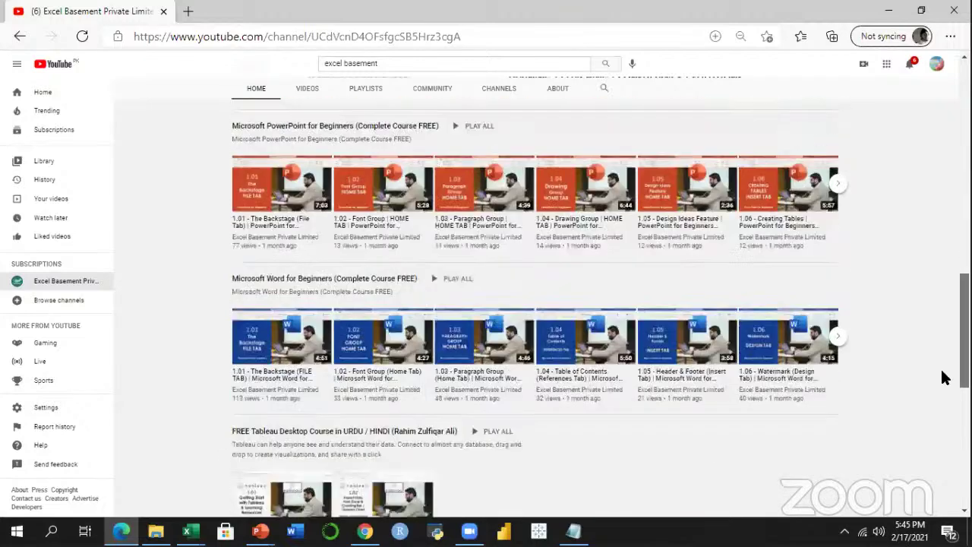
scroll(944, 373, "up", 5)
scroll(536, 303, "up", 4)
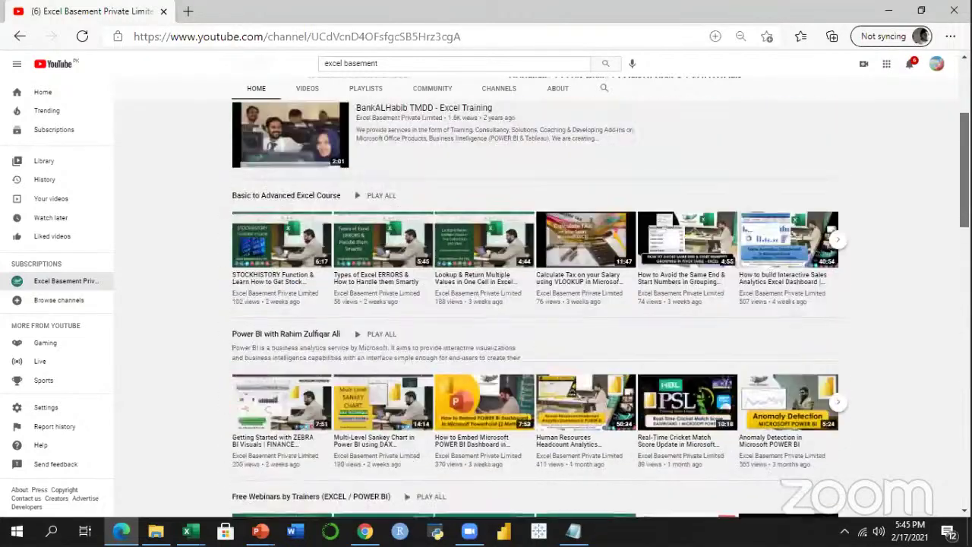
scroll(365, 232, "down", 4)
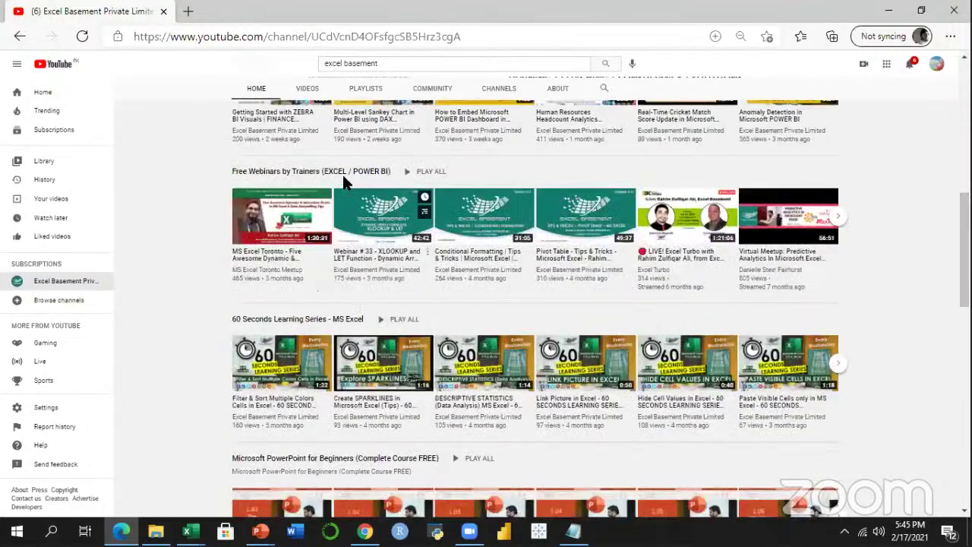
left_click(343, 174)
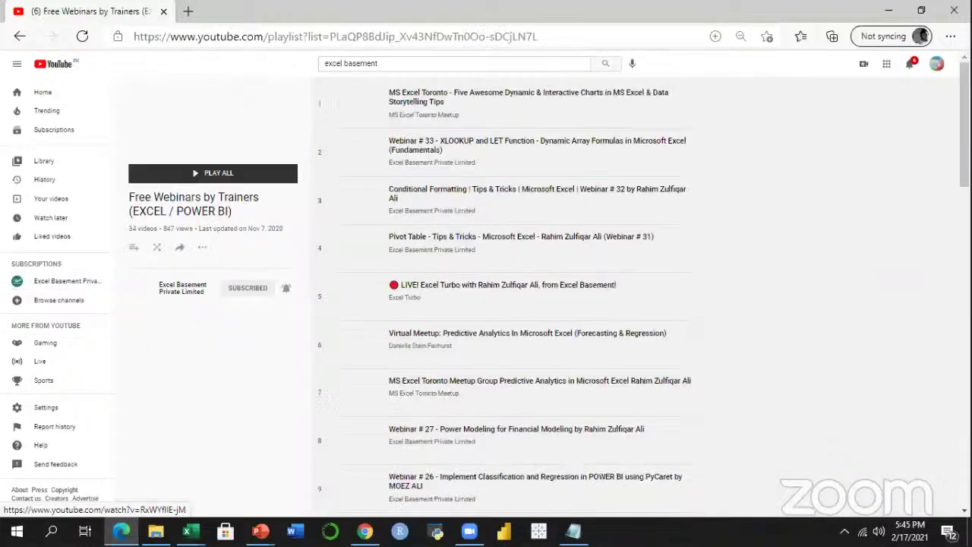
Play Webinar # 19 - The Death of Excel Dashboards from the playlist.
scroll(877, 228, "down", 2)
scroll(509, 296, "down", 1)
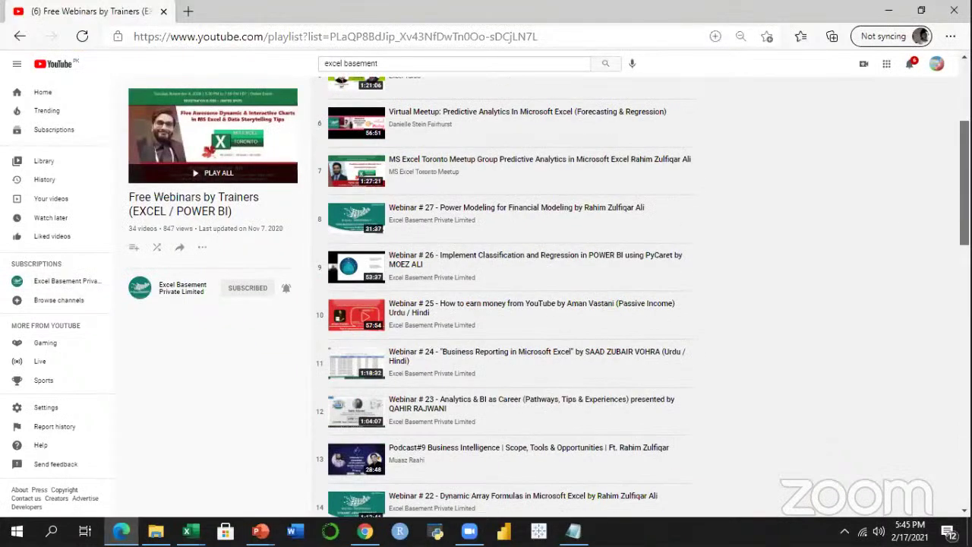
scroll(509, 296, "down", 3)
scroll(708, 321, "down", 1)
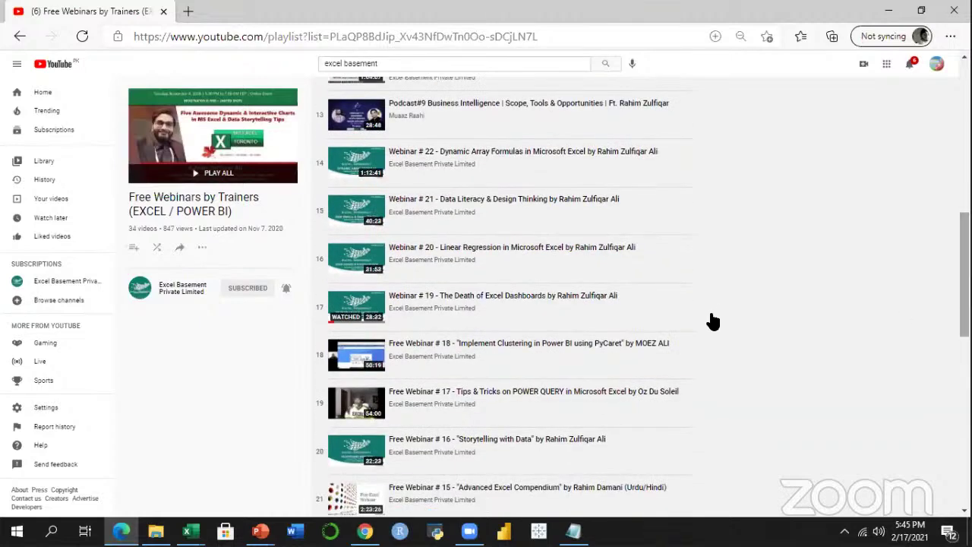
left_click(521, 299)
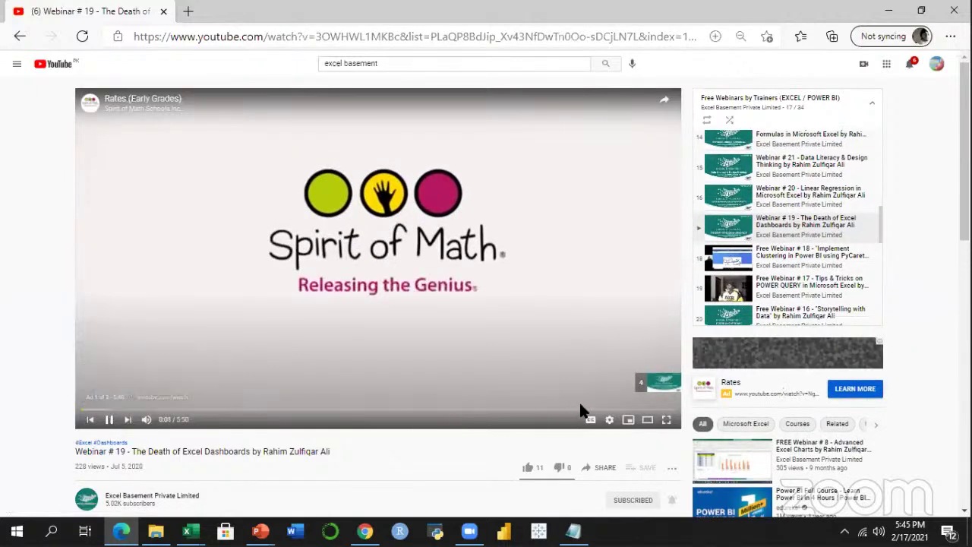
Skip the ad and pause Webinar # 19 on its title slide.
left_click(653, 384)
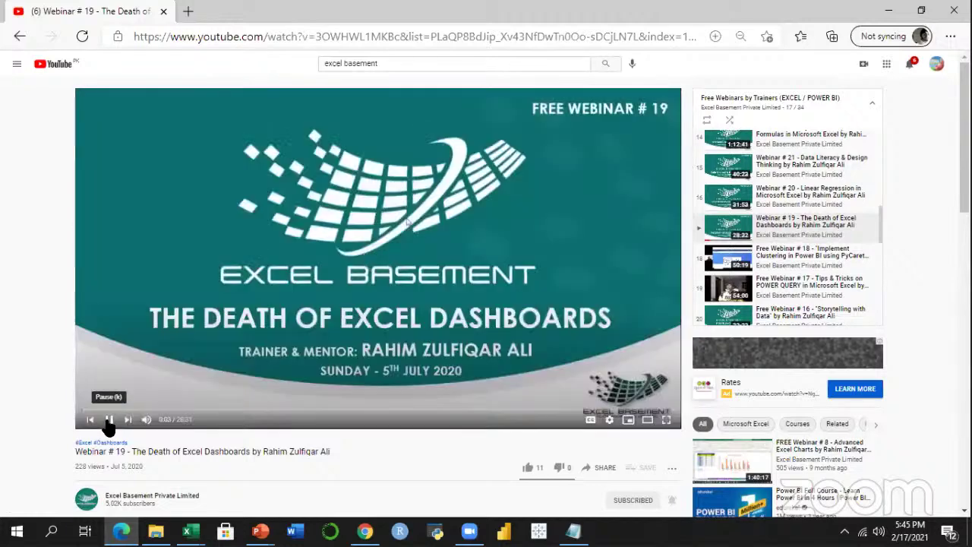
left_click(109, 420)
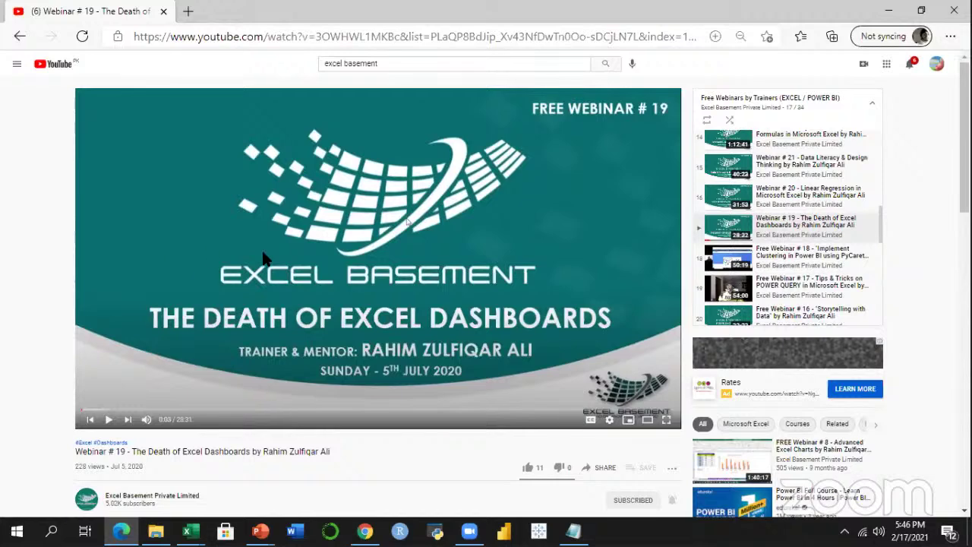
Switch back to the Sales Analytics Dashboard - Meetup.xlsx workbook.
mouse_move(190, 532)
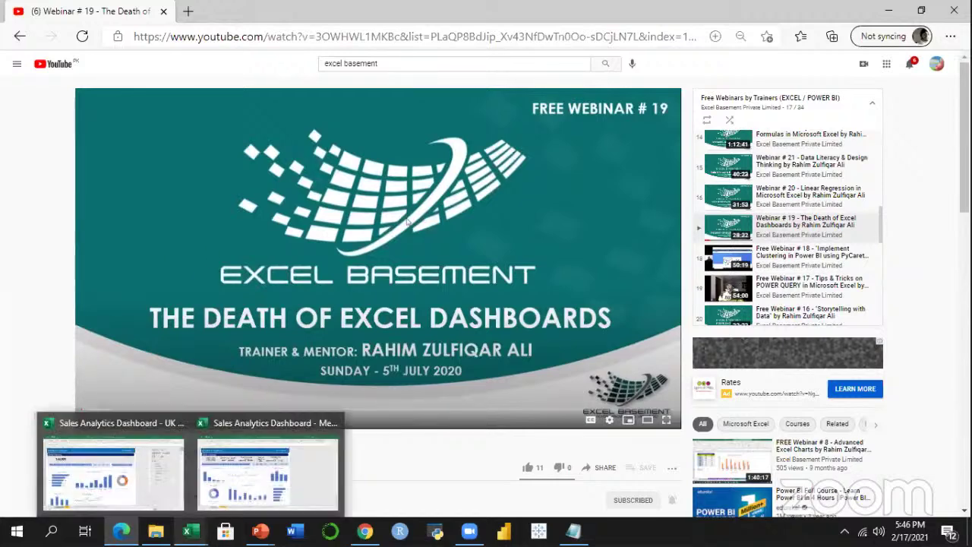
left_click(238, 495)
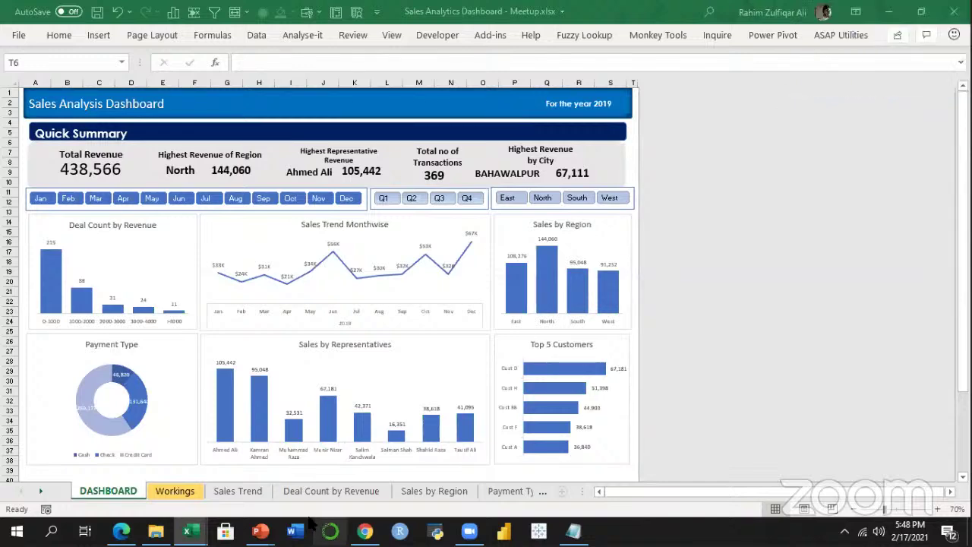
left_click(260, 491)
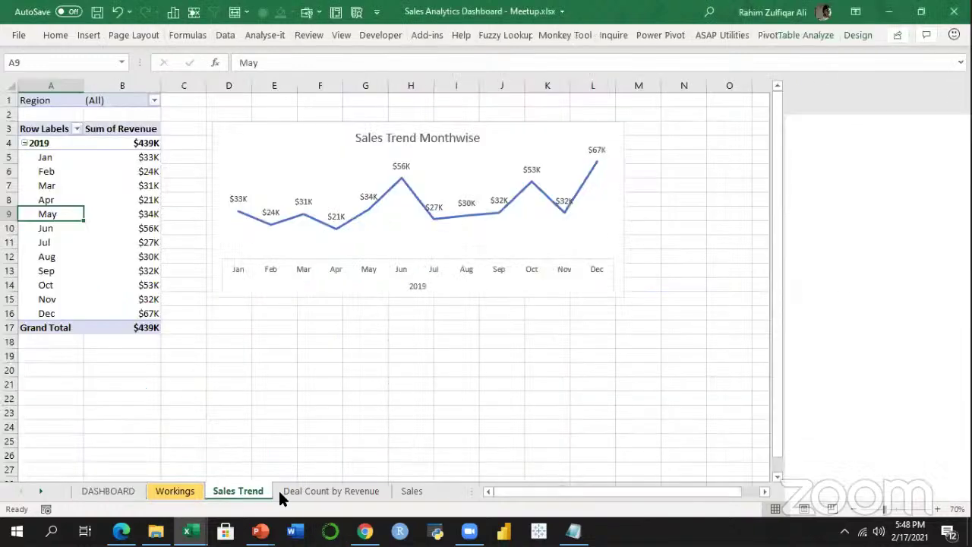
left_click(127, 169)
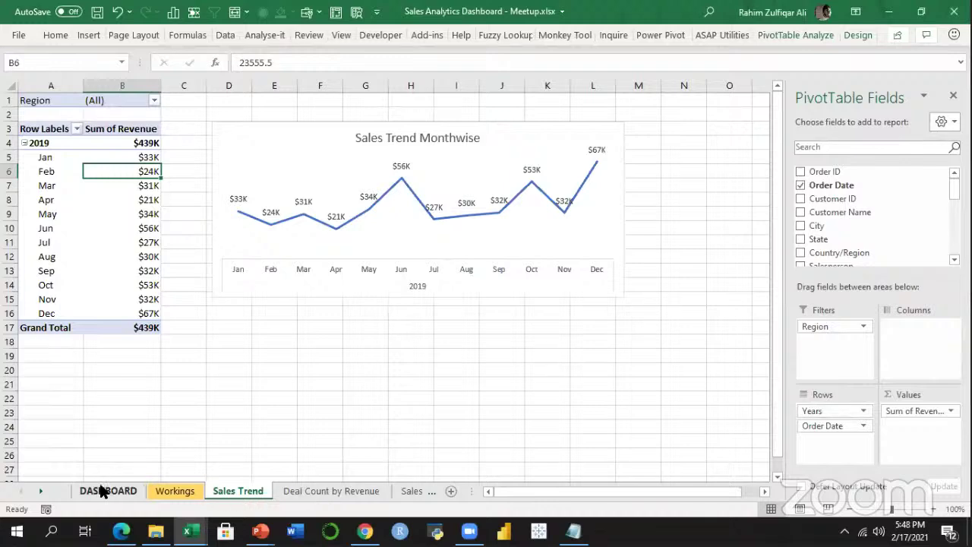
left_click(88, 36)
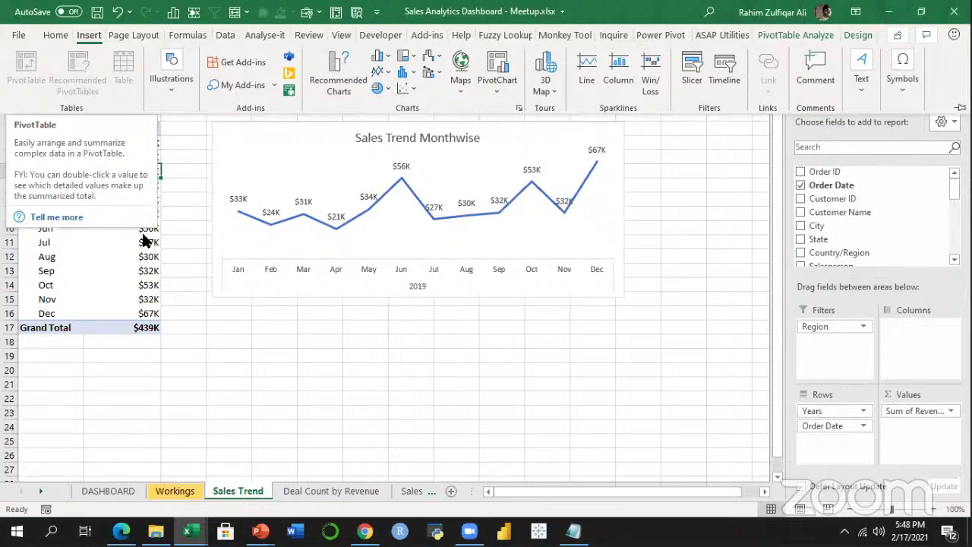
left_click(148, 199)
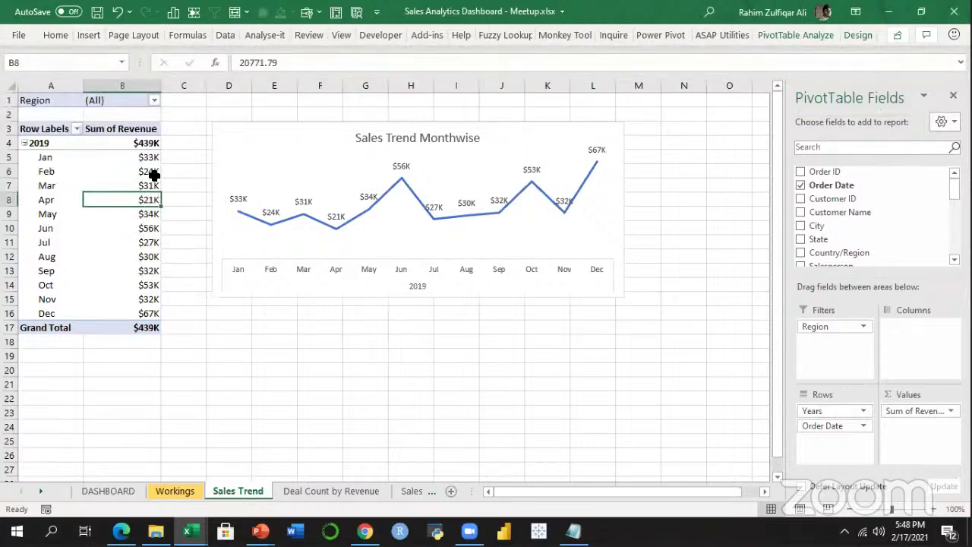
left_click_drag(47, 123, 137, 327)
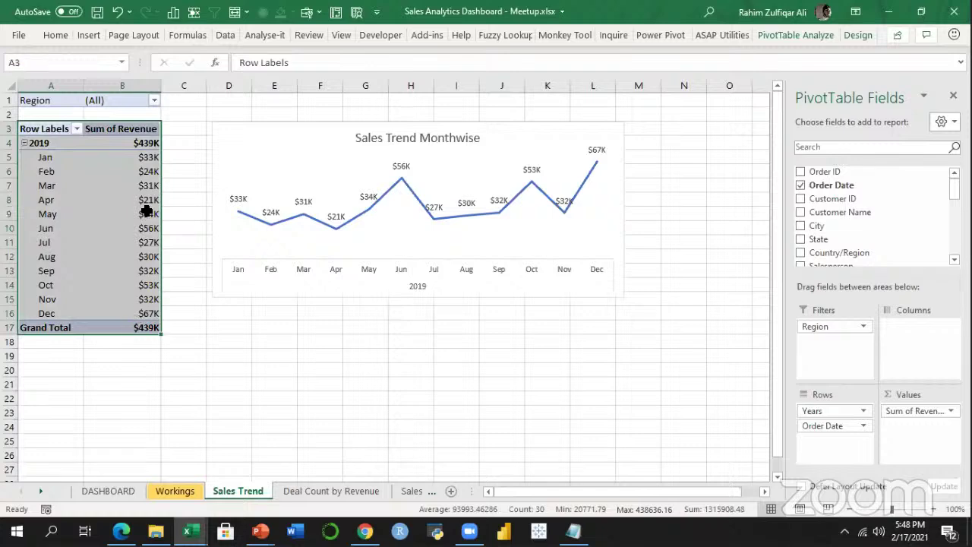
right_click(149, 169)
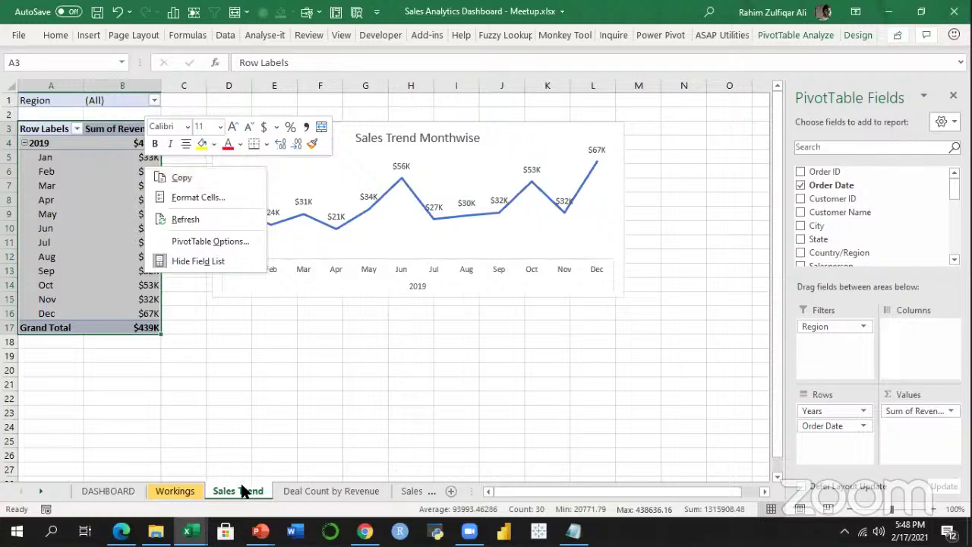
left_click(130, 225)
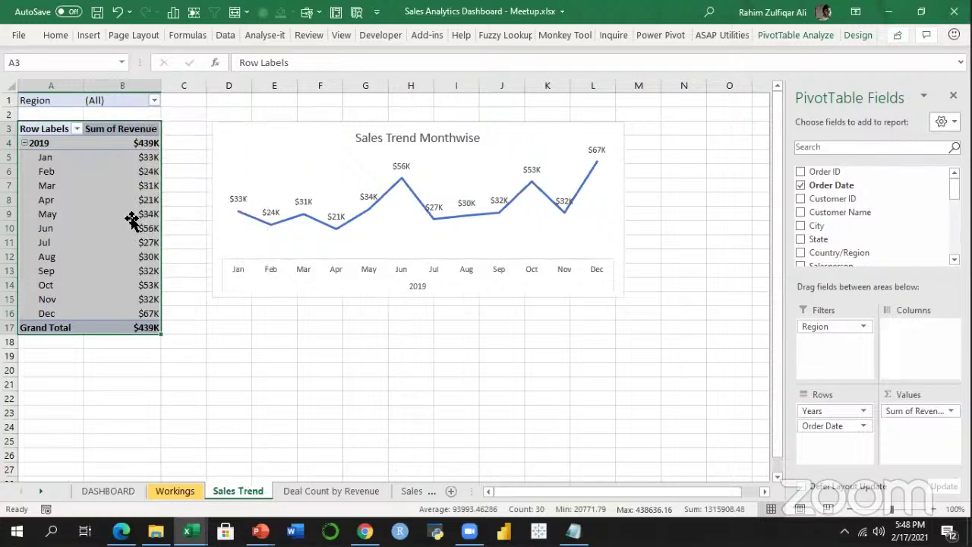
left_click(131, 218)
left_click(126, 99)
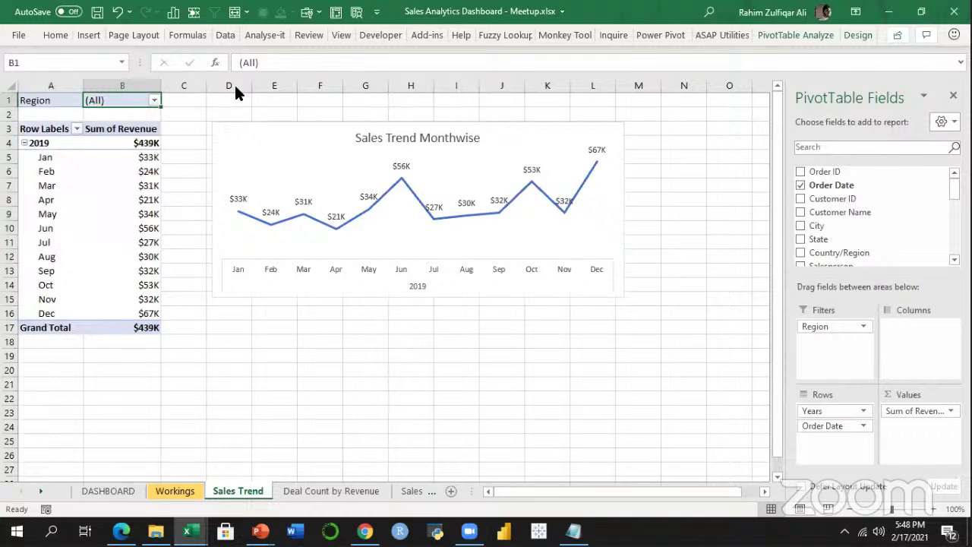
Show the DASHBOARD sheet with its full-year 2019 figures.
left_click(89, 490)
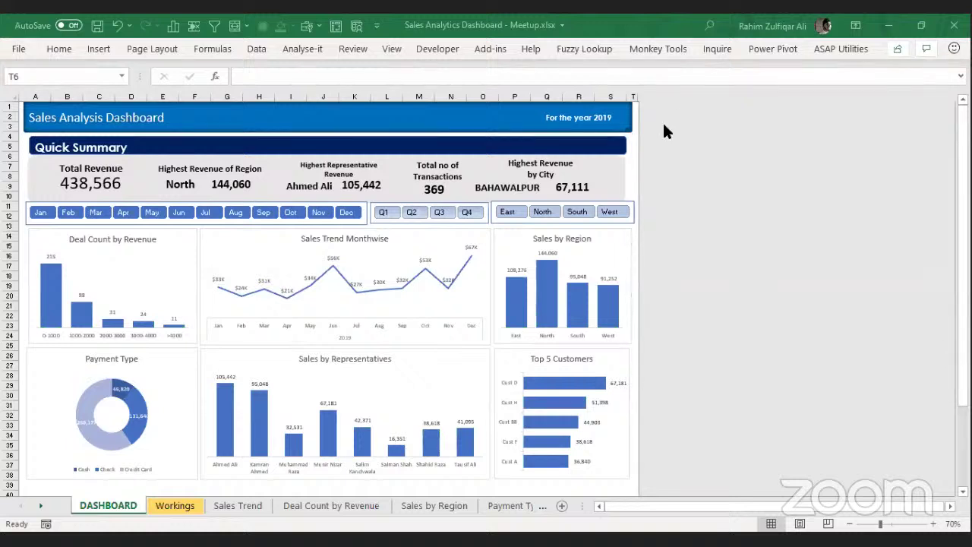
left_click(40, 505)
left_click(39, 505)
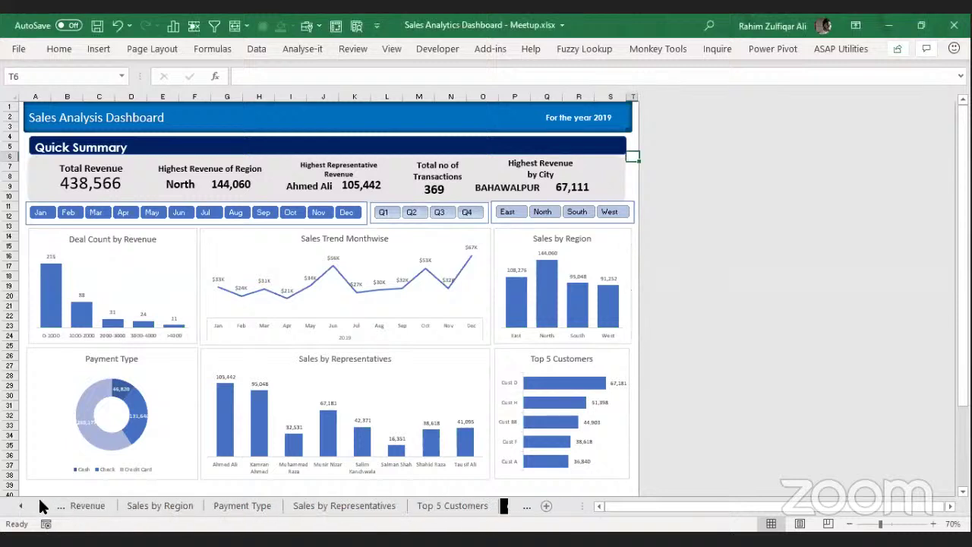
left_click(39, 505)
left_click(479, 506)
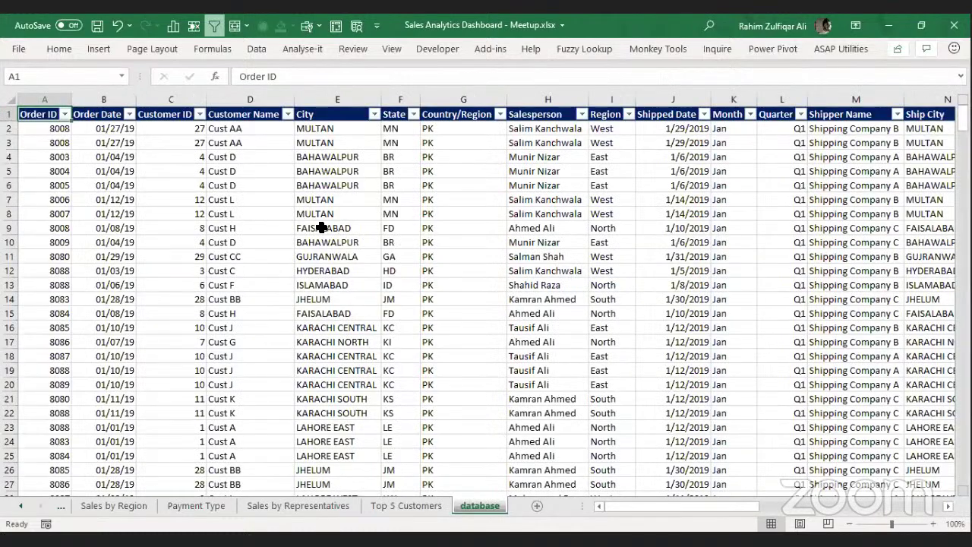
left_click(321, 227)
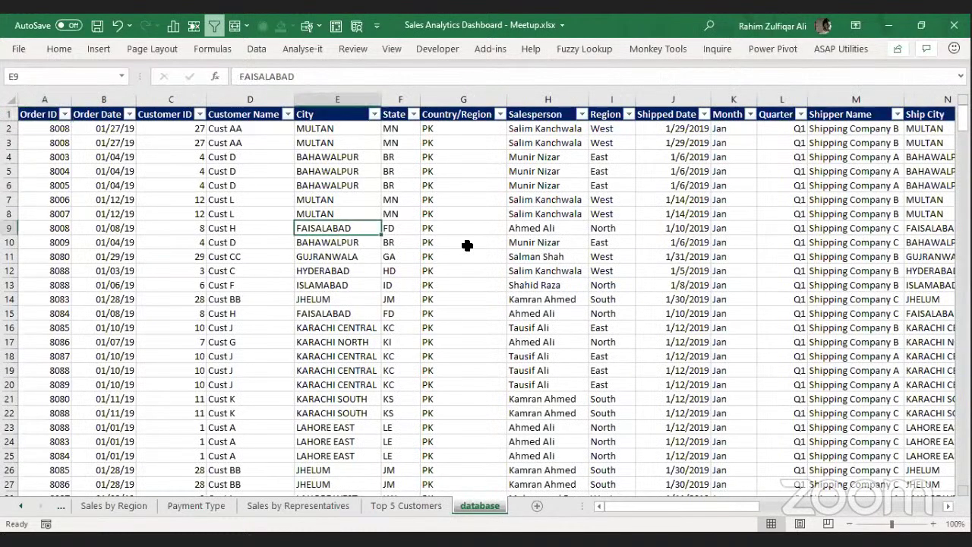
left_click(35, 128)
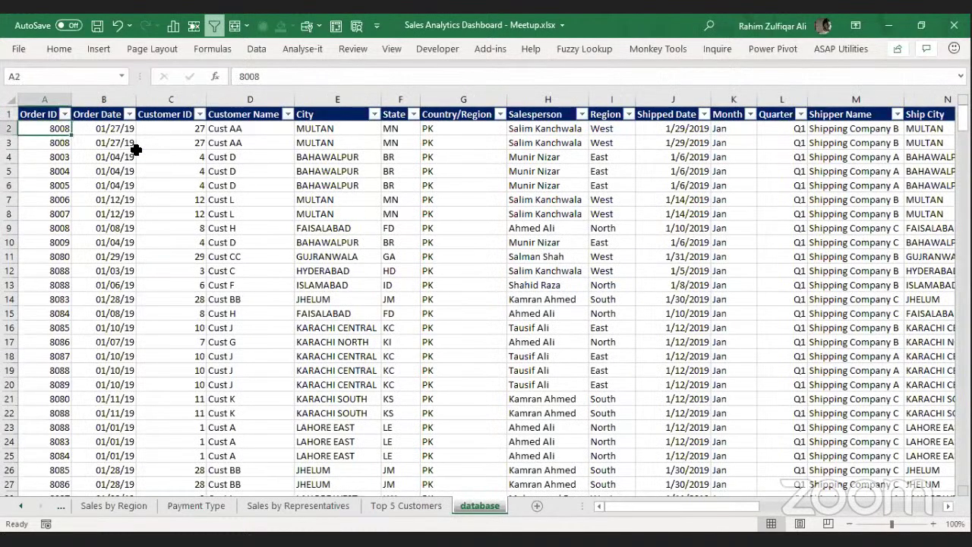
key("ctrl+a")
scroll(129, 127, "right", 10)
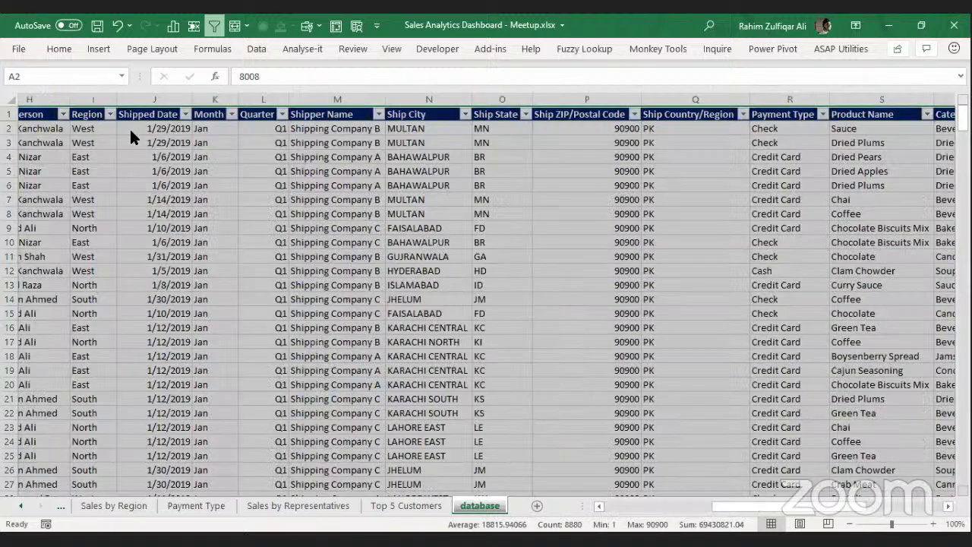
left_click(98, 48)
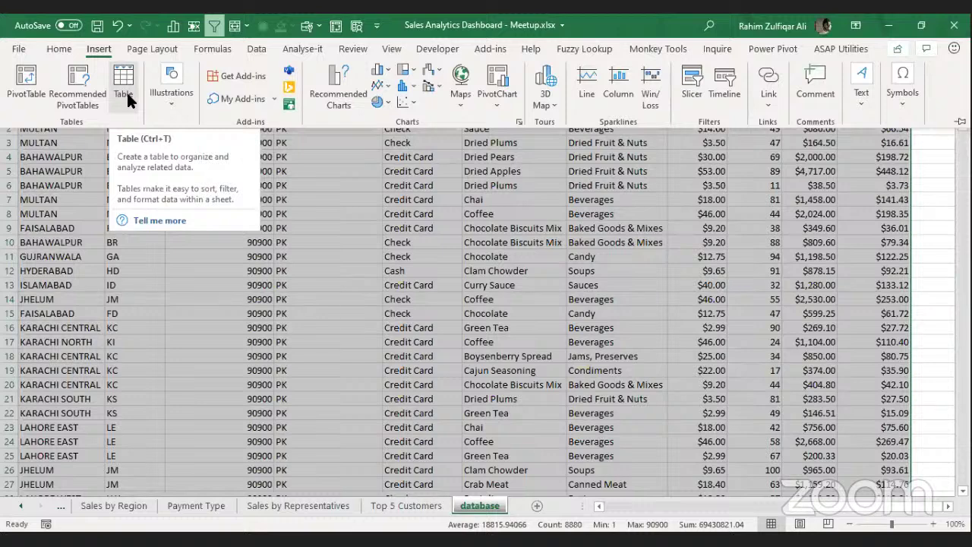
left_click(59, 49)
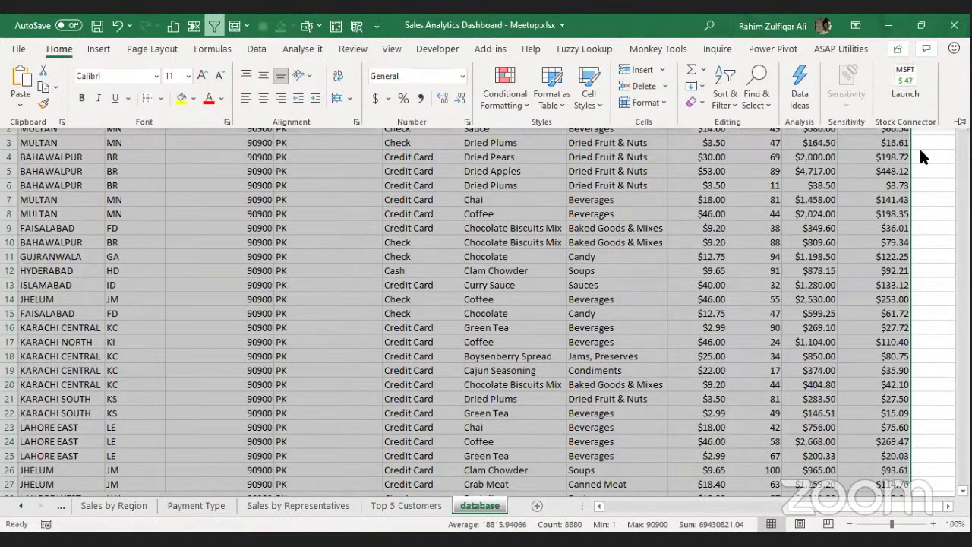
left_click(658, 152)
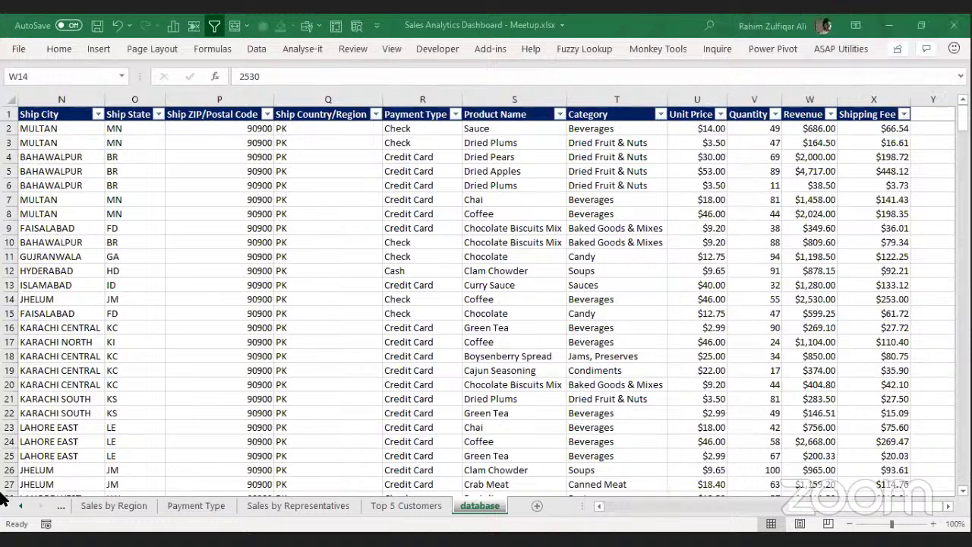
left_click(22, 506)
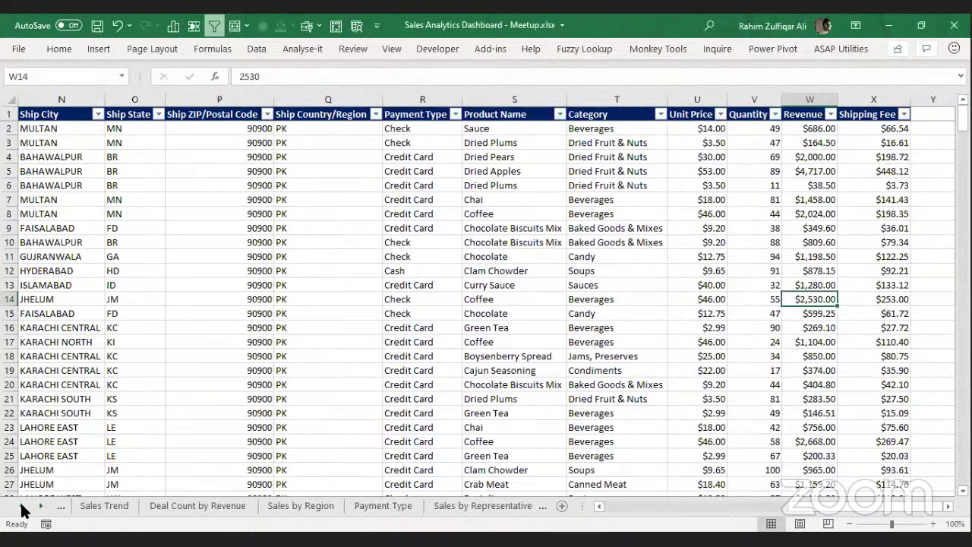
left_click(22, 507)
Give the Month slicer on the DASHBOARD sheet the orange Dark slicer style.
left_click(105, 507)
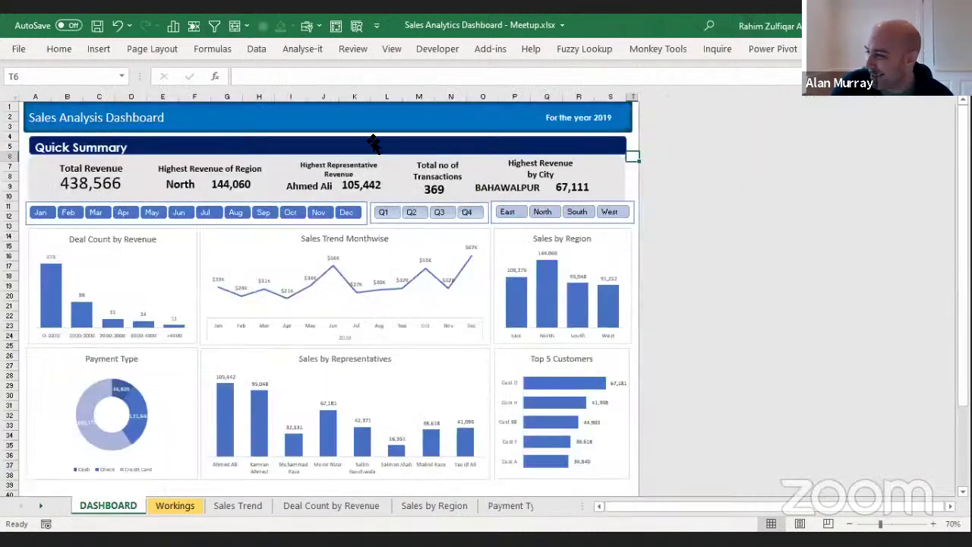
left_click(366, 203)
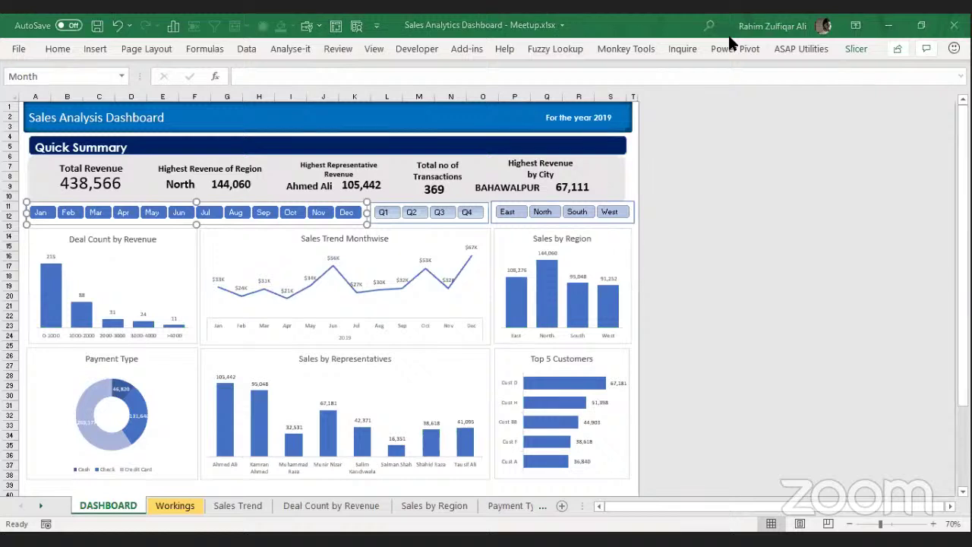
left_click(849, 49)
left_click(432, 98)
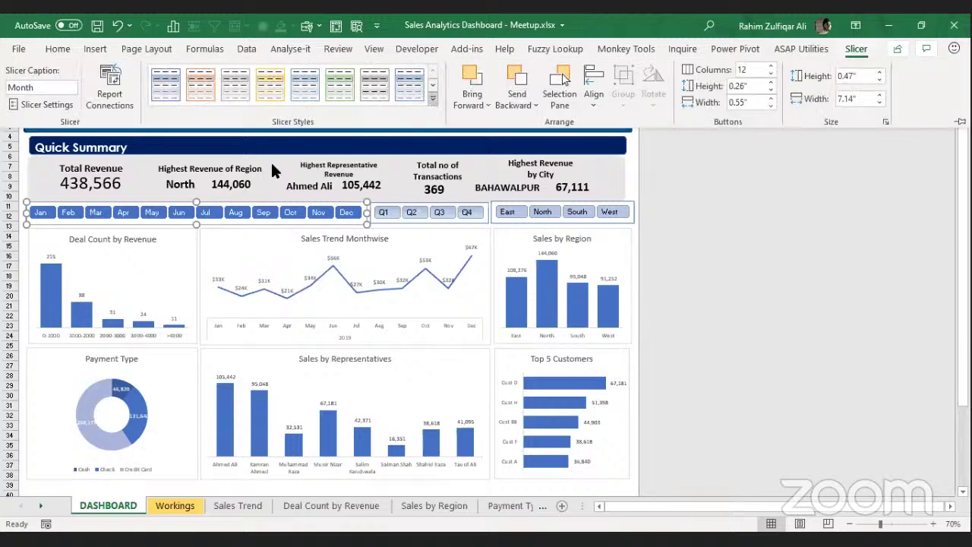
left_click(210, 165)
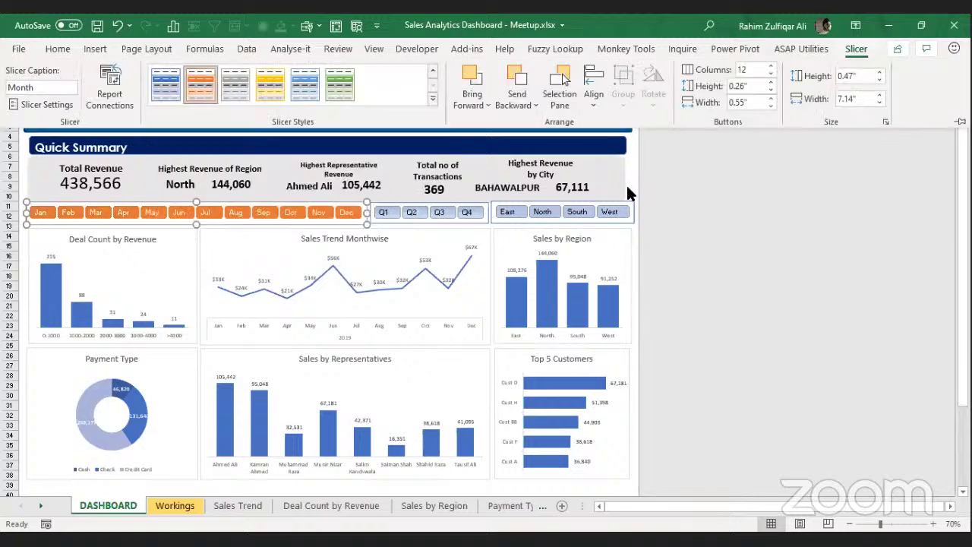
left_click(431, 99)
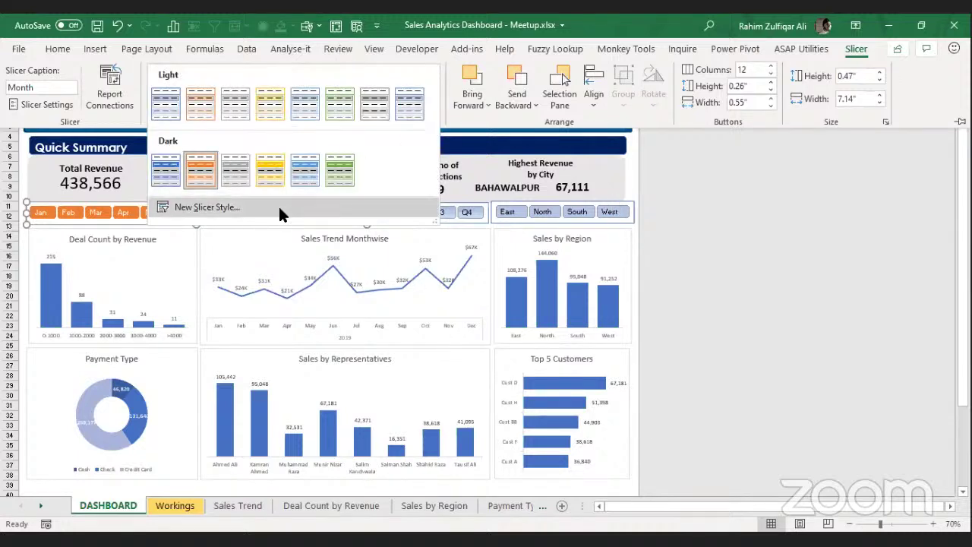
left_click(375, 214)
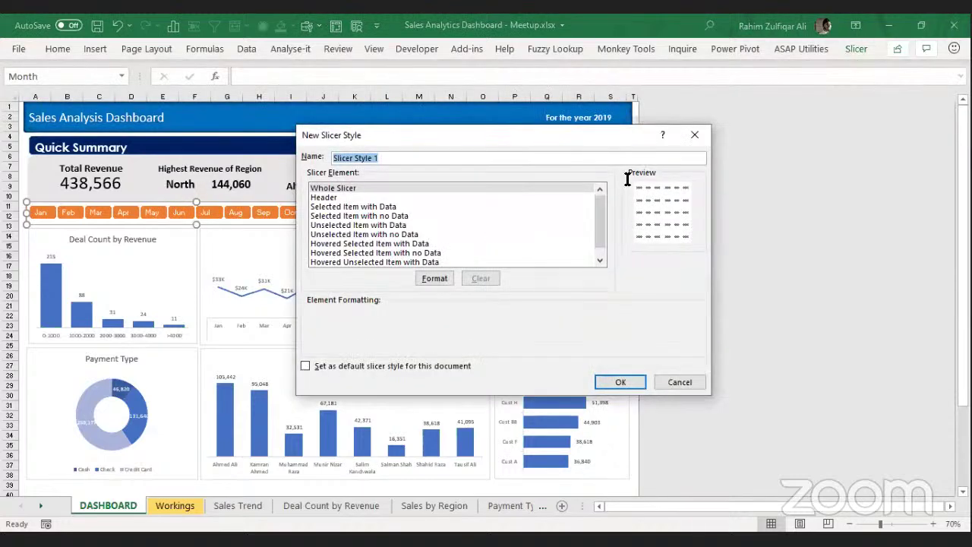
left_click(690, 138)
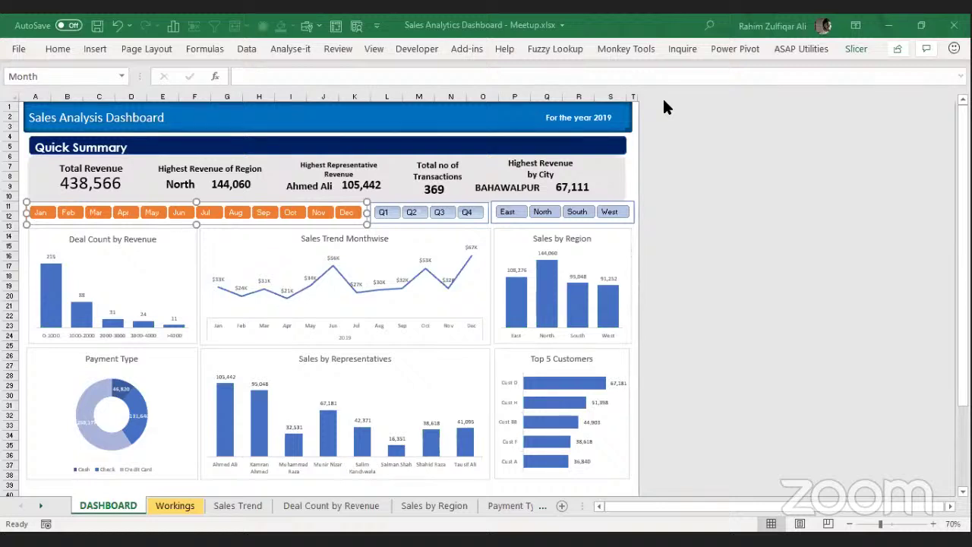
Deselect the slicer via cell T7 and collapse the ribbon so all dashboard charts fit on screen.
left_click(47, 47)
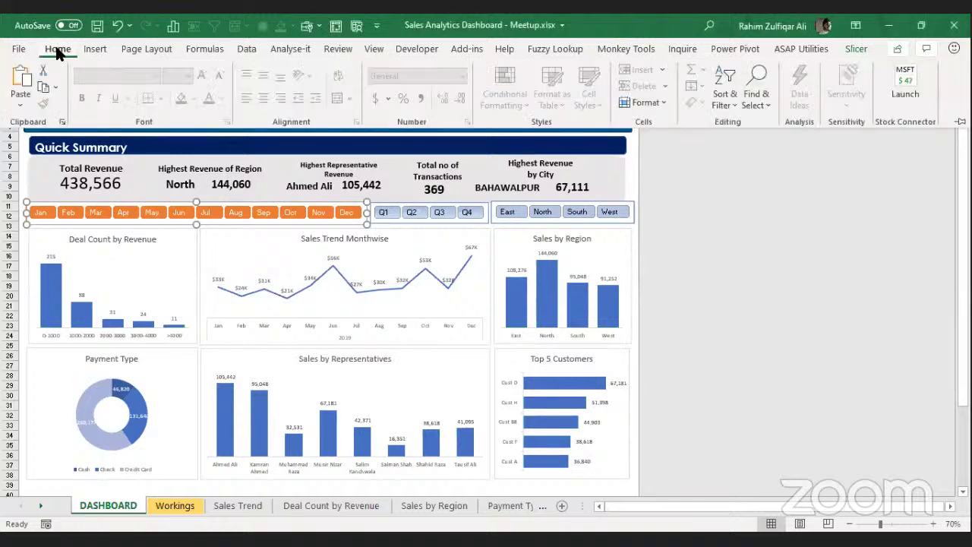
left_click(57, 49)
left_click(57, 49)
left_click(57, 49)
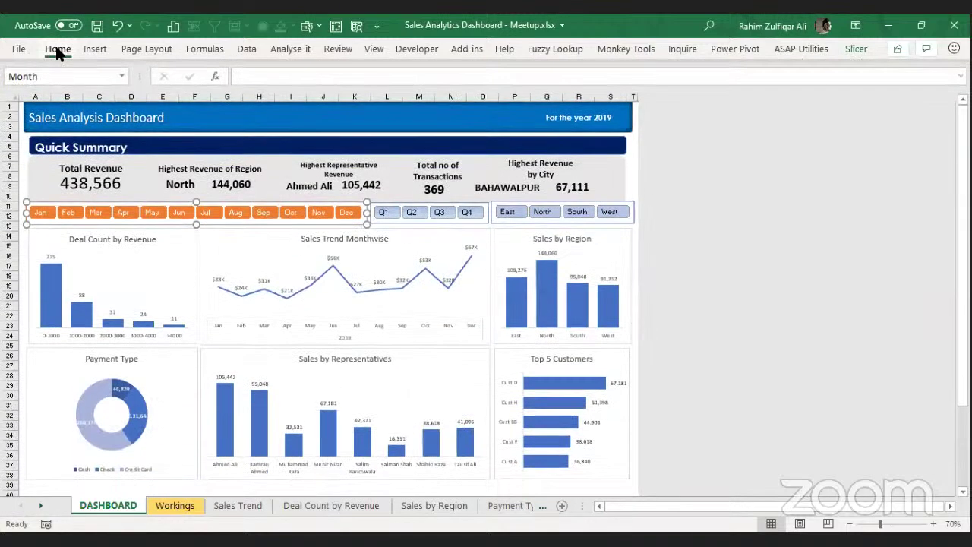
left_click(57, 48)
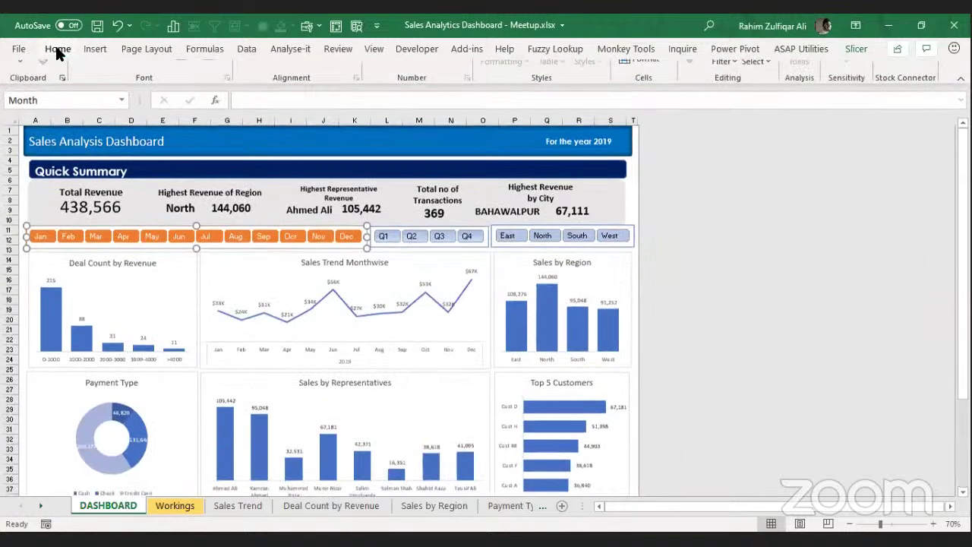
left_click(57, 49)
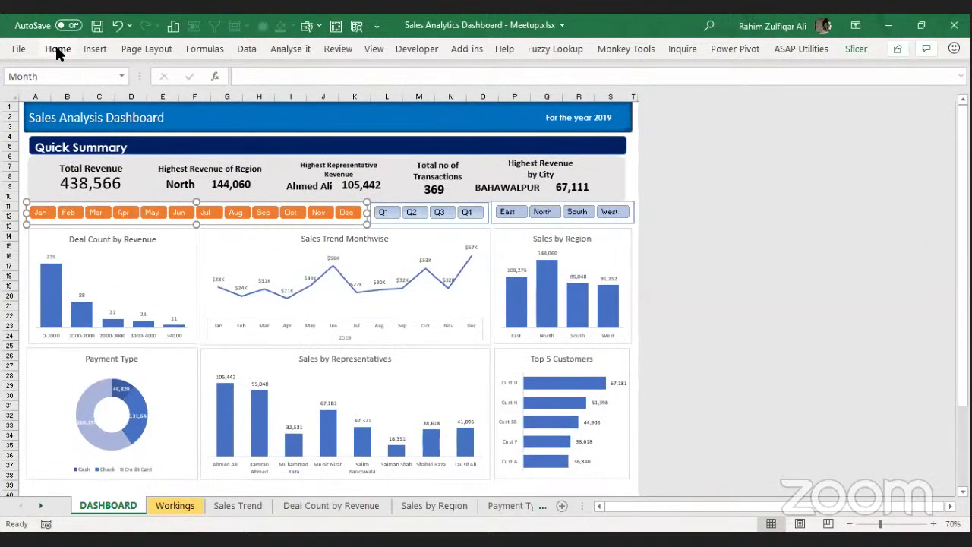
double_click(56, 48)
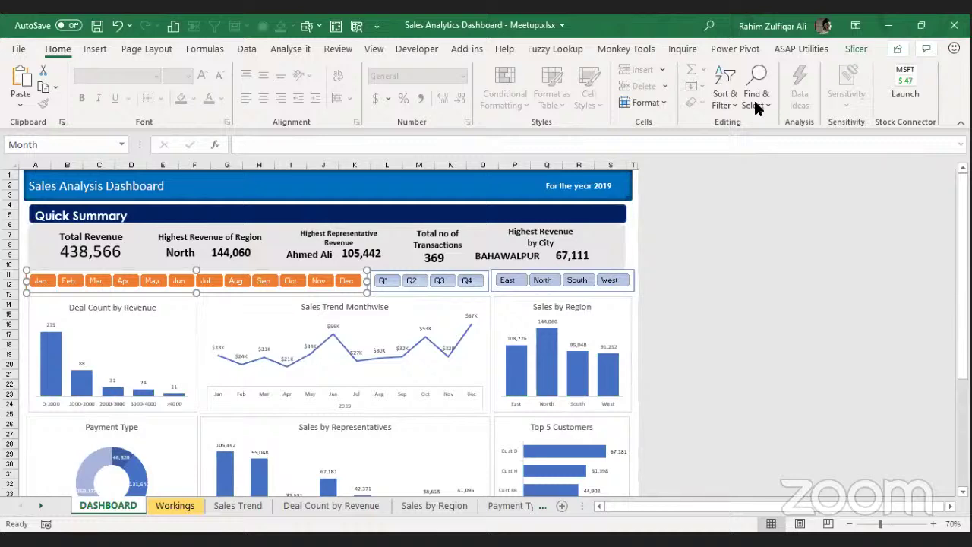
left_click(632, 235)
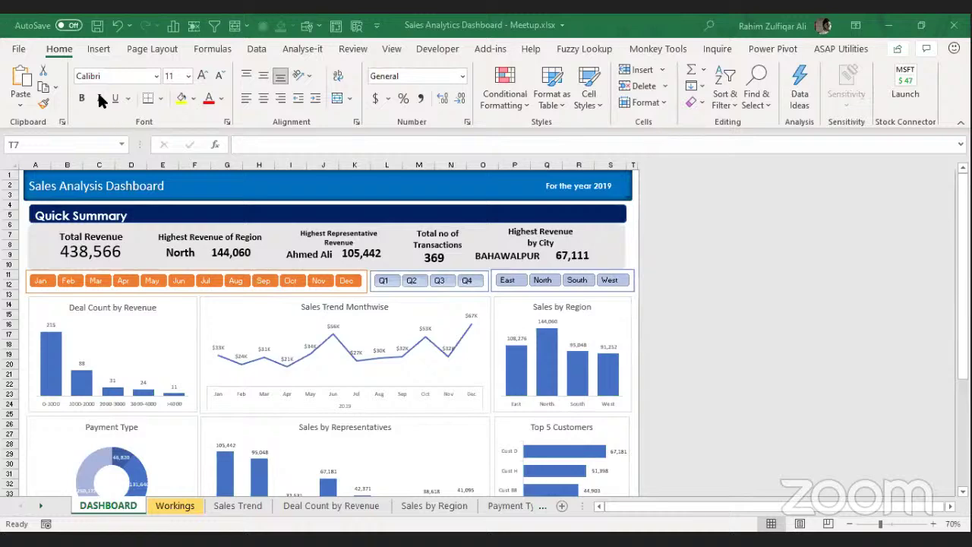
double_click(56, 49)
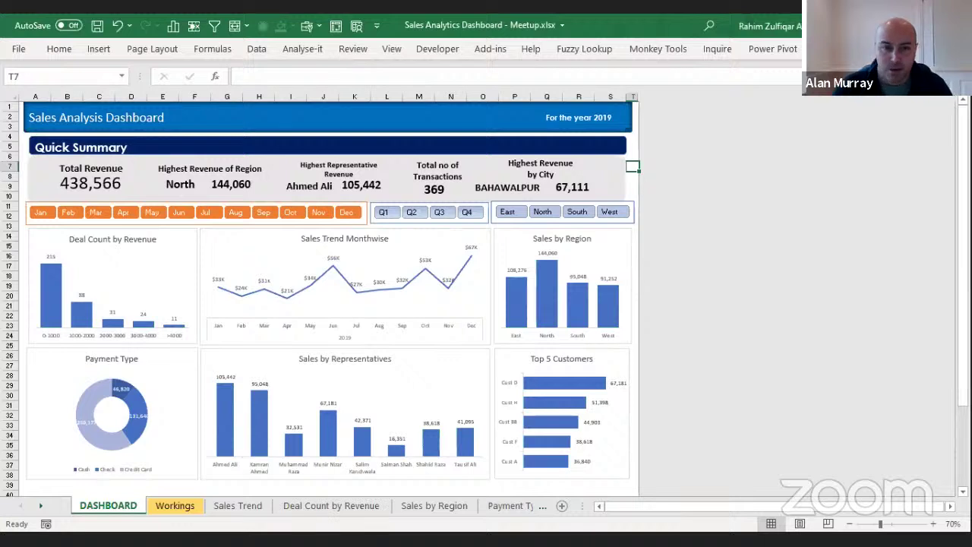